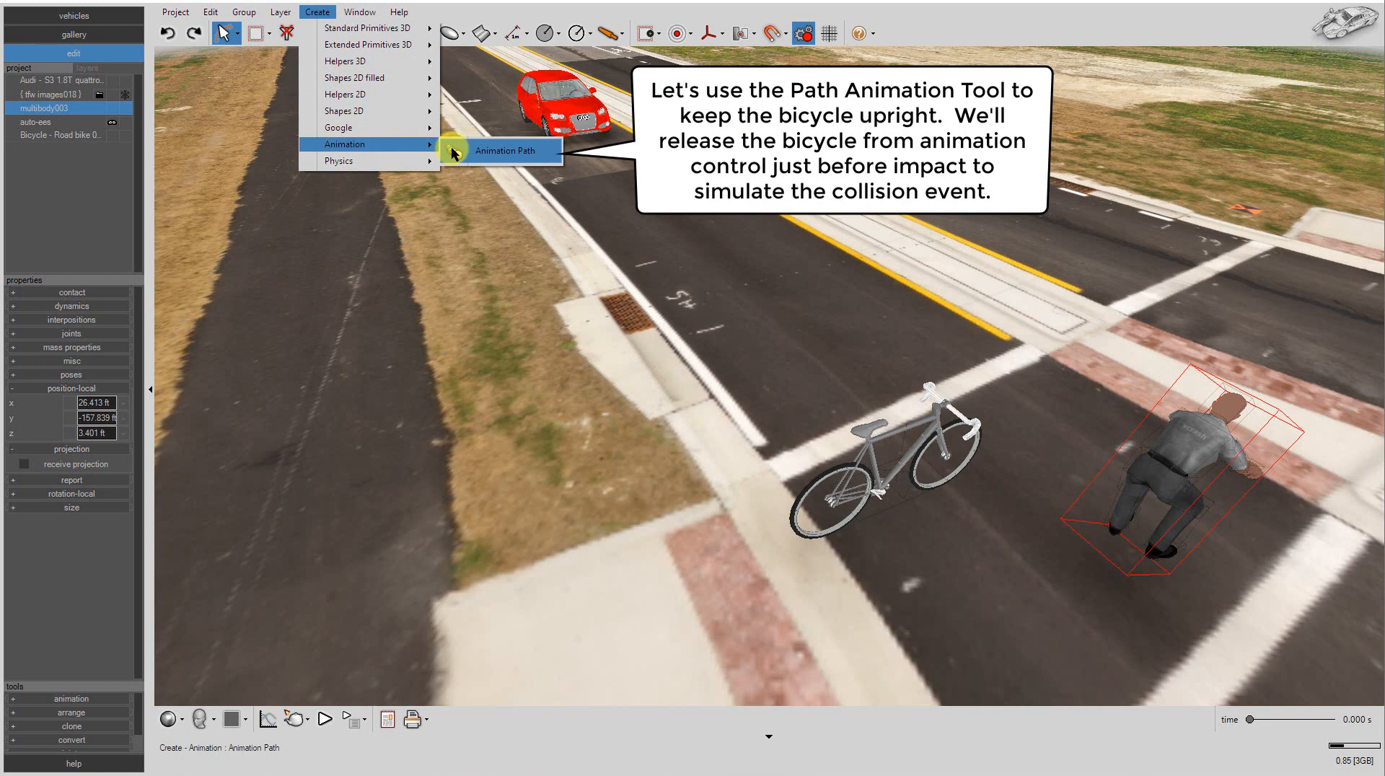
Step: Create an animation path for the bicycle, running through it in its riding direction beside the crosswalk
click(505, 151)
click(890, 480)
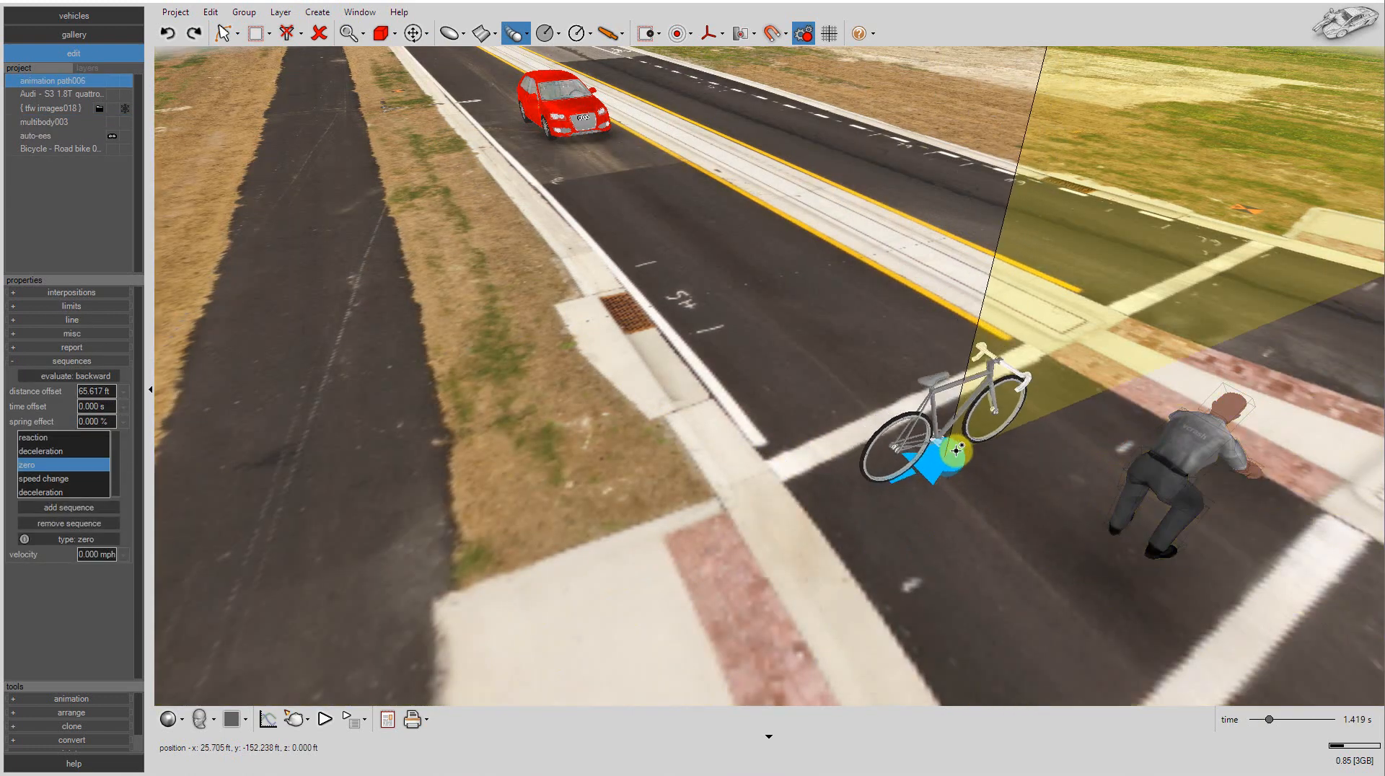
click(957, 450)
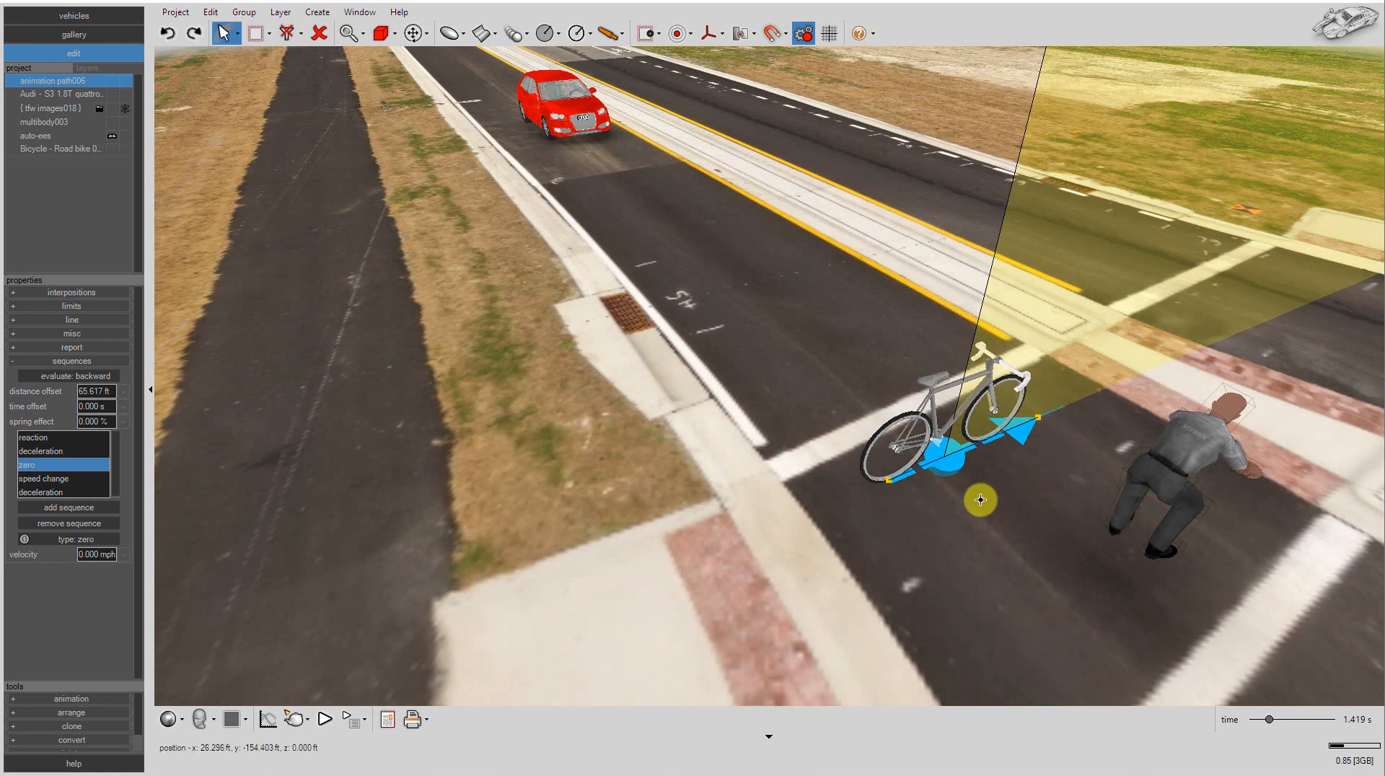
Step: Reshape the path to start on the asphalt sidewalk, curve across the concrete ramp and end in the near lane of the crosswalk
drag(894, 481, 318, 256)
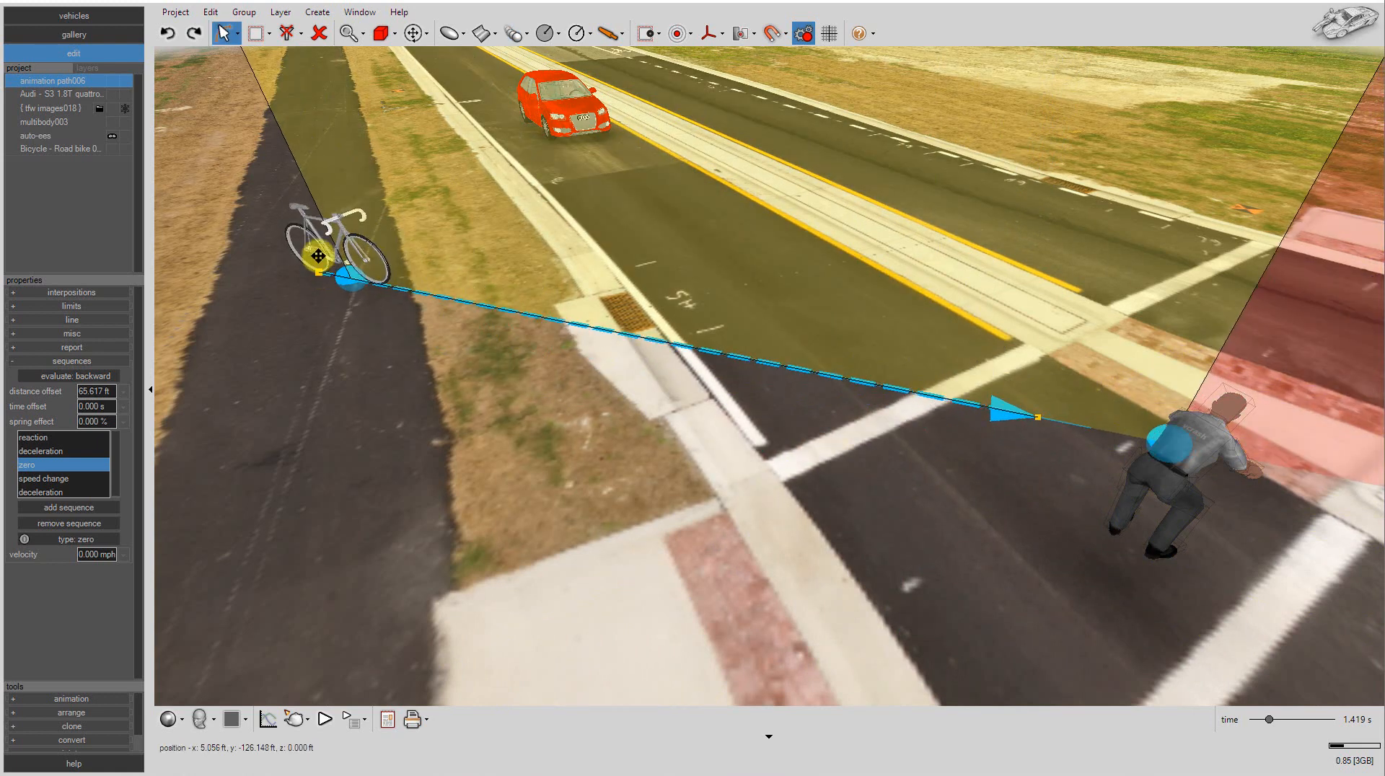
drag(450, 287, 367, 678)
scroll(601, 439, down, 2)
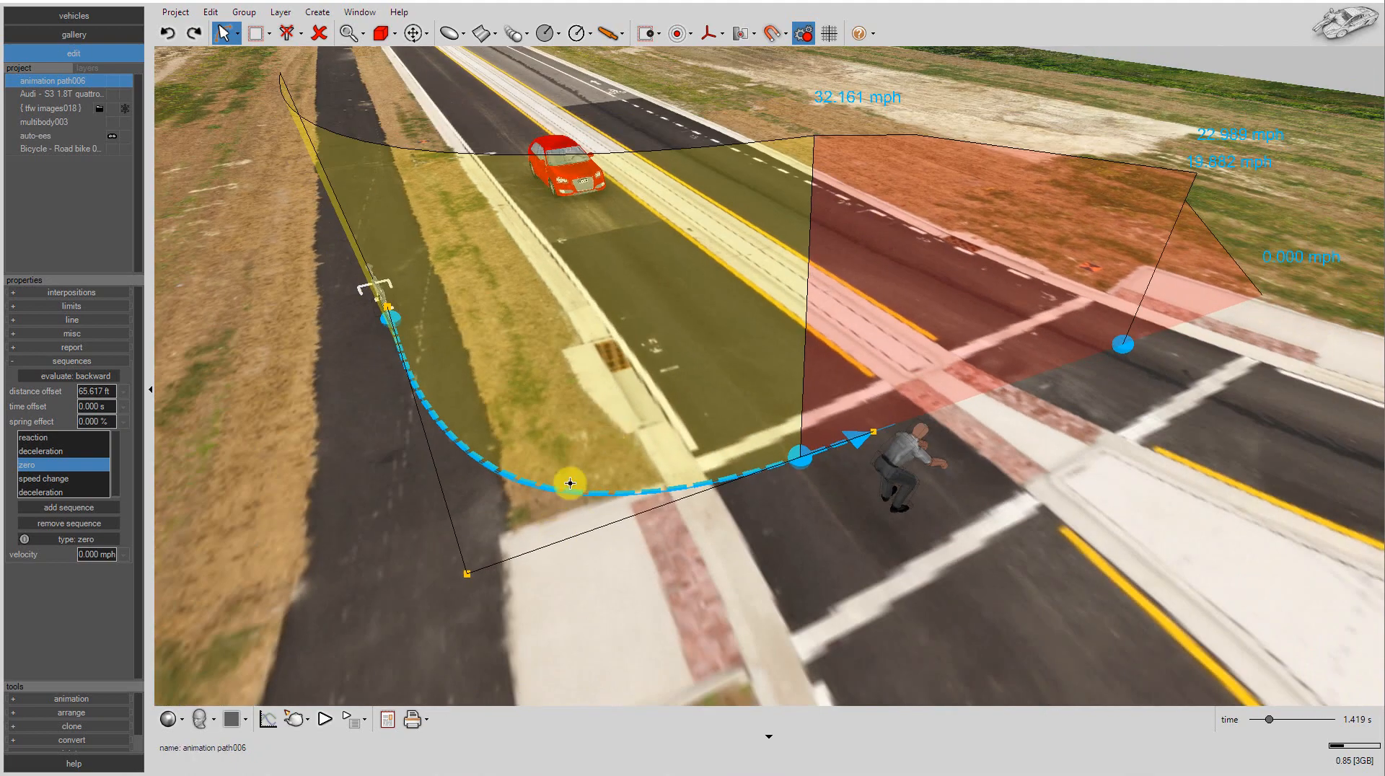
drag(467, 575, 536, 547)
scroll(414, 708, down, 1)
drag(858, 373, 794, 413)
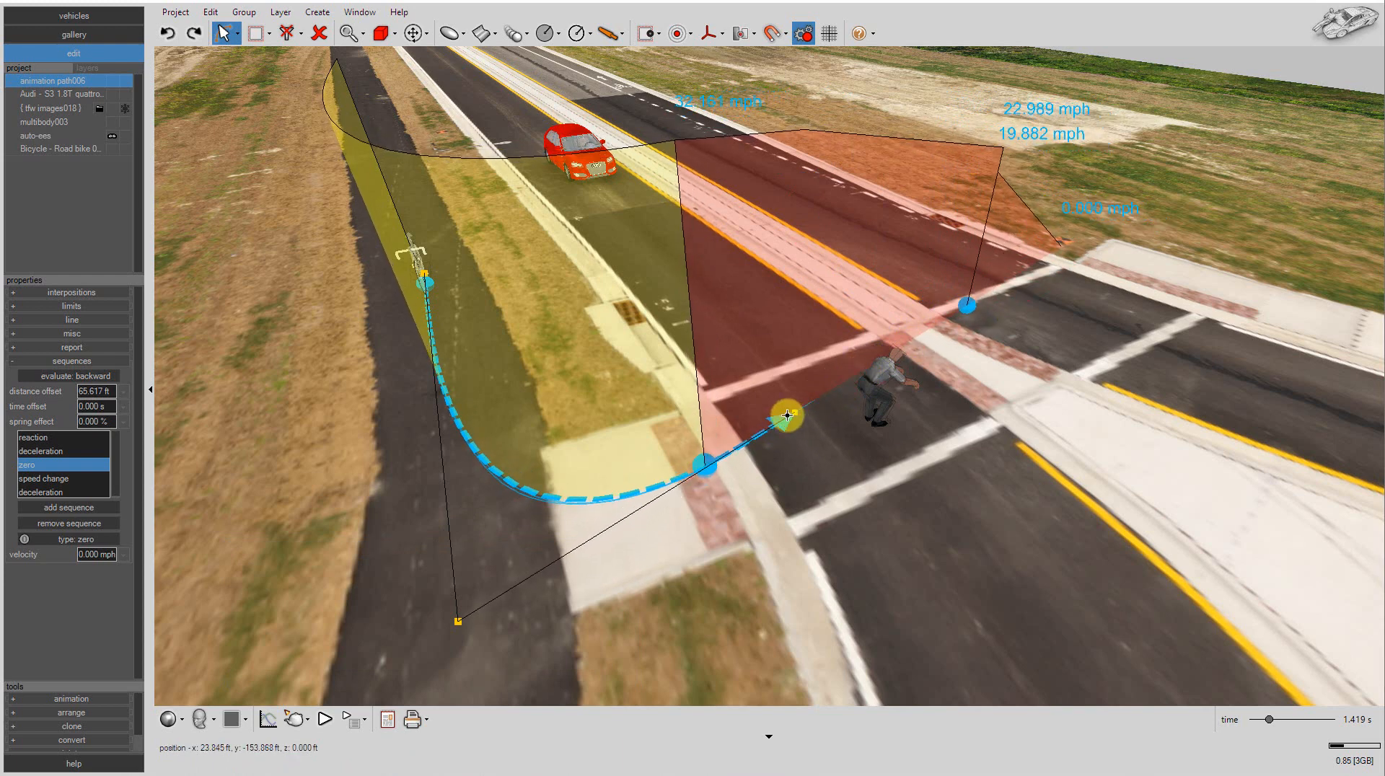
drag(458, 621, 455, 389)
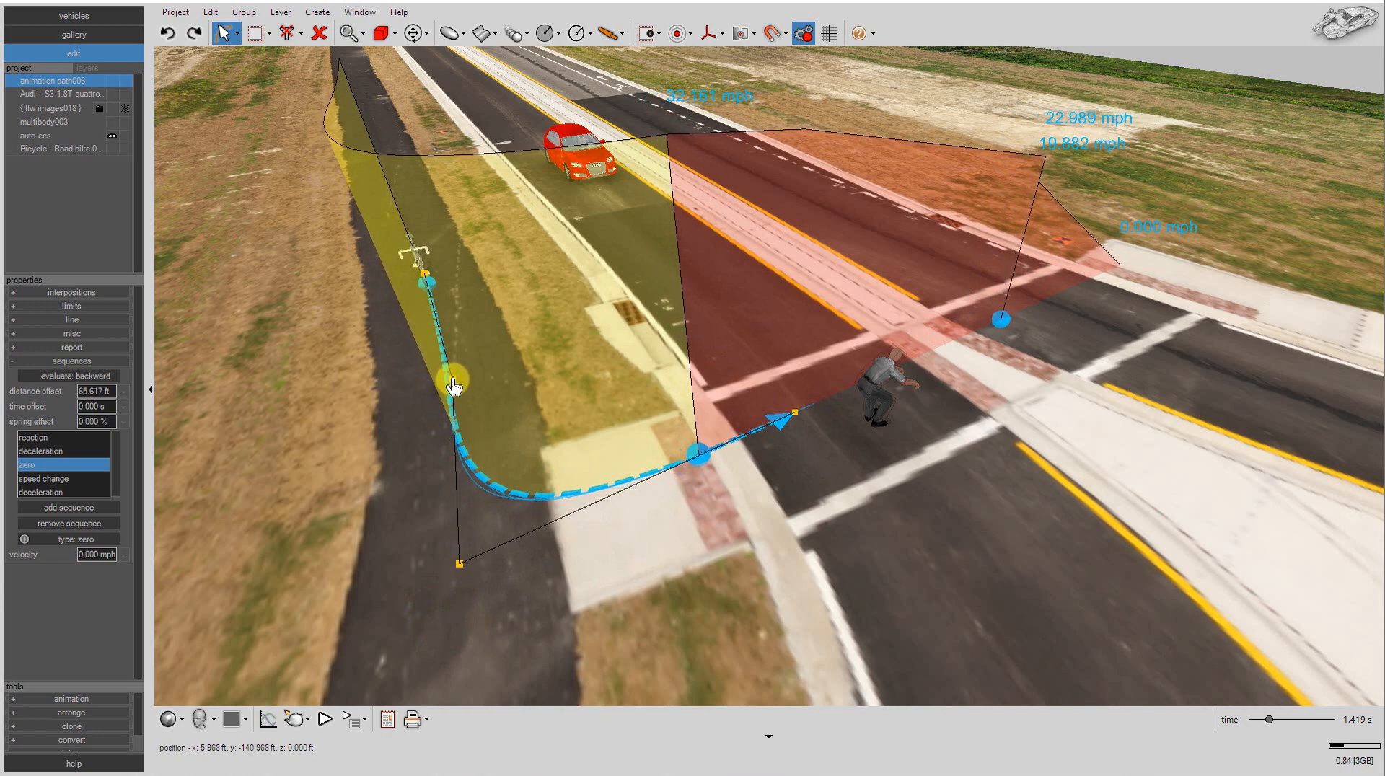
Step: Set the path's sequence evaluation to forward and its distance offset to 0 ft
mouse_move(726, 494)
middle_down()
mouse_move(640, 434)
mouse_move(744, 507)
middle_up()
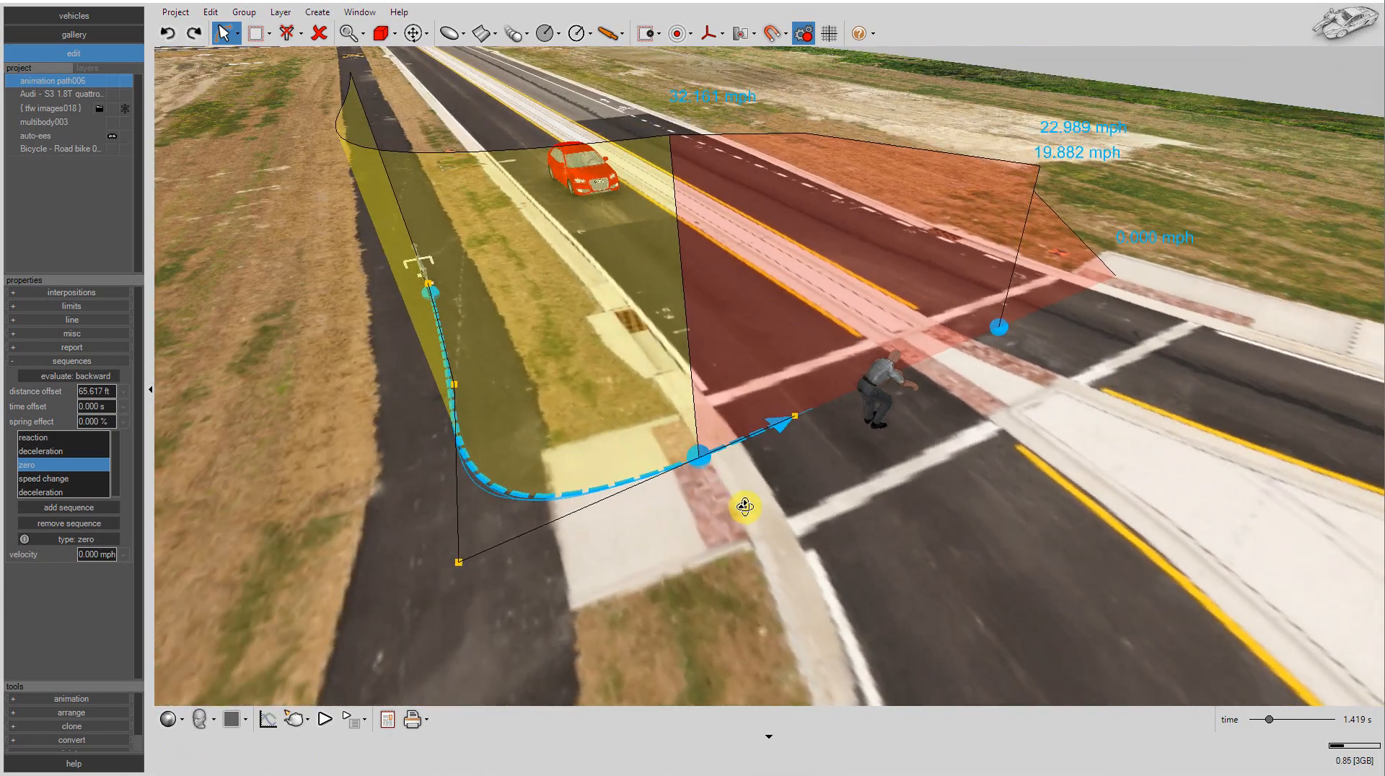
drag(124, 287, 124, 199)
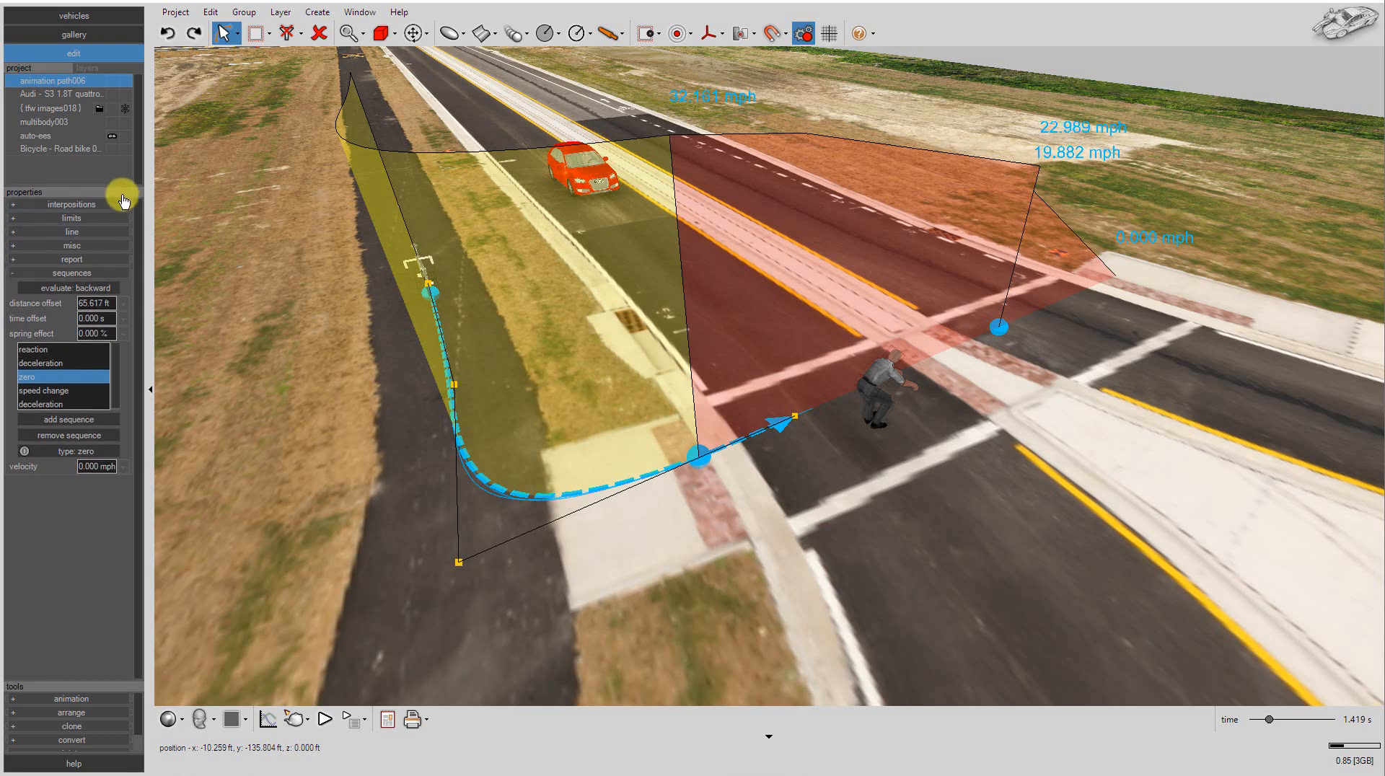
click(87, 289)
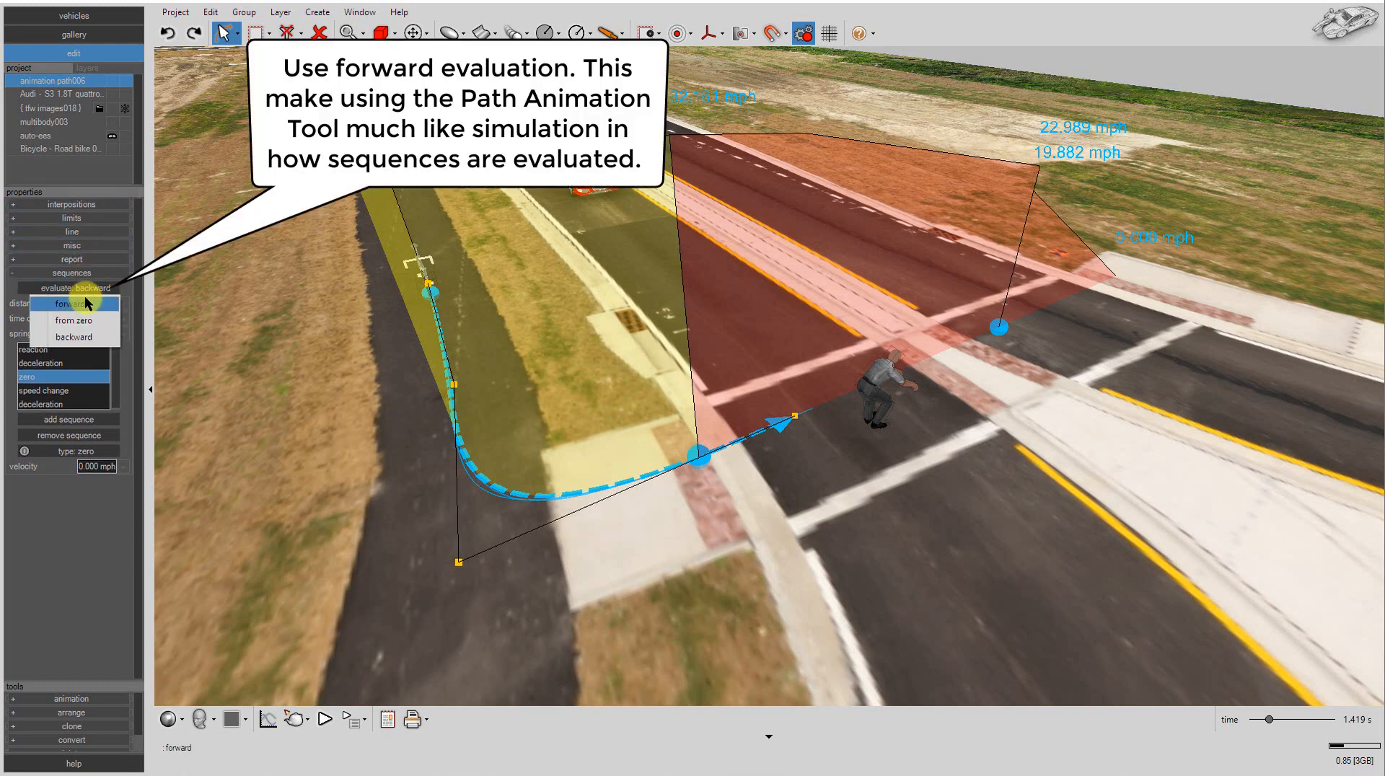
click(87, 303)
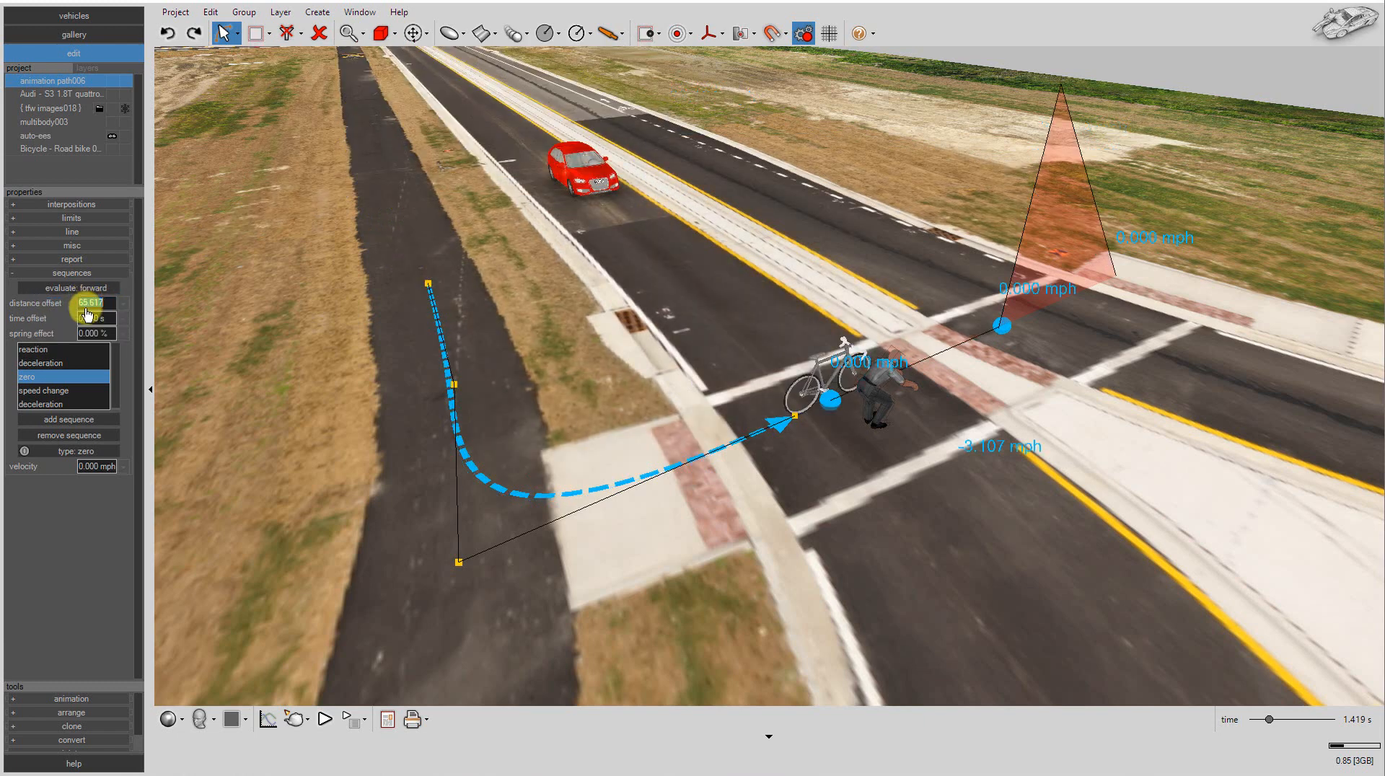
key(Return)
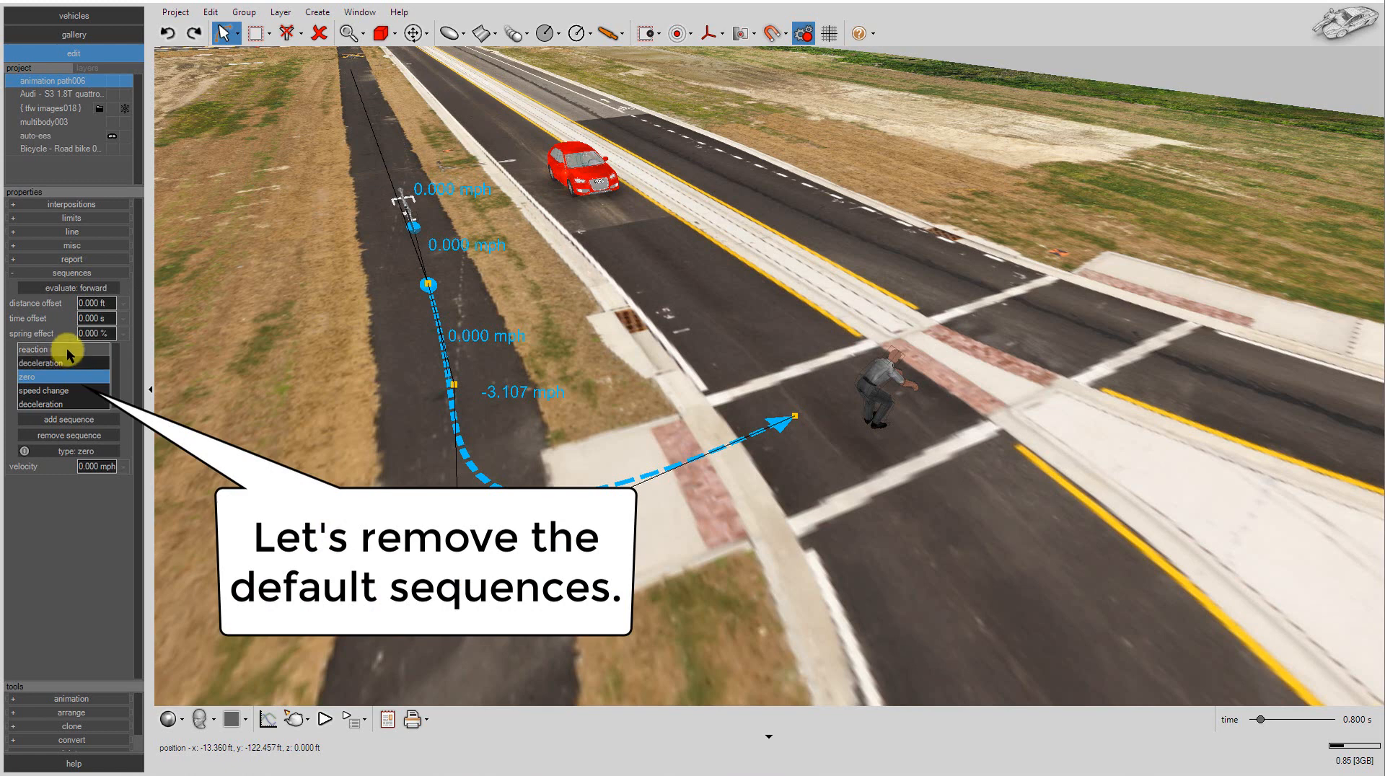
Step: Replace all the path's default sequences with a single speed change sequence of 7 mph
drag(67, 348, 50, 425)
click(52, 436)
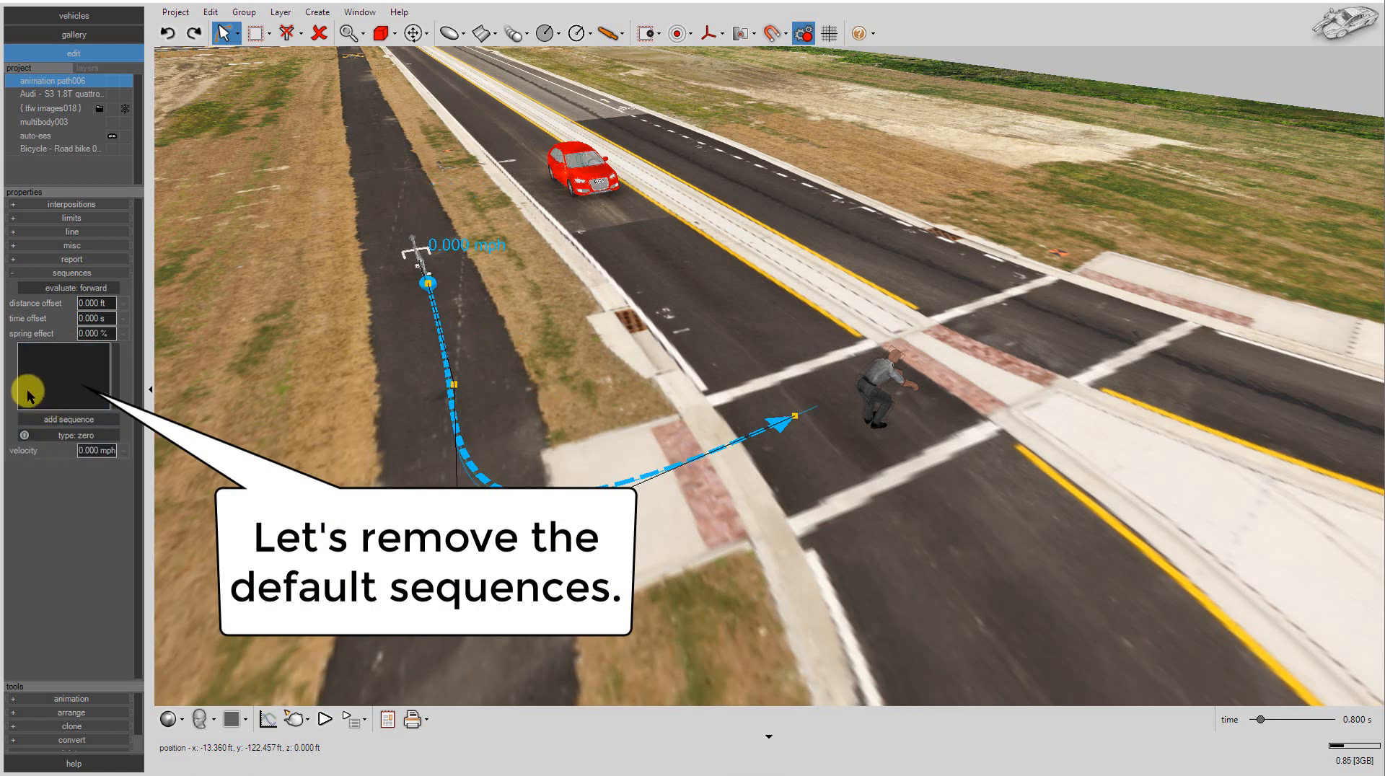
click(46, 415)
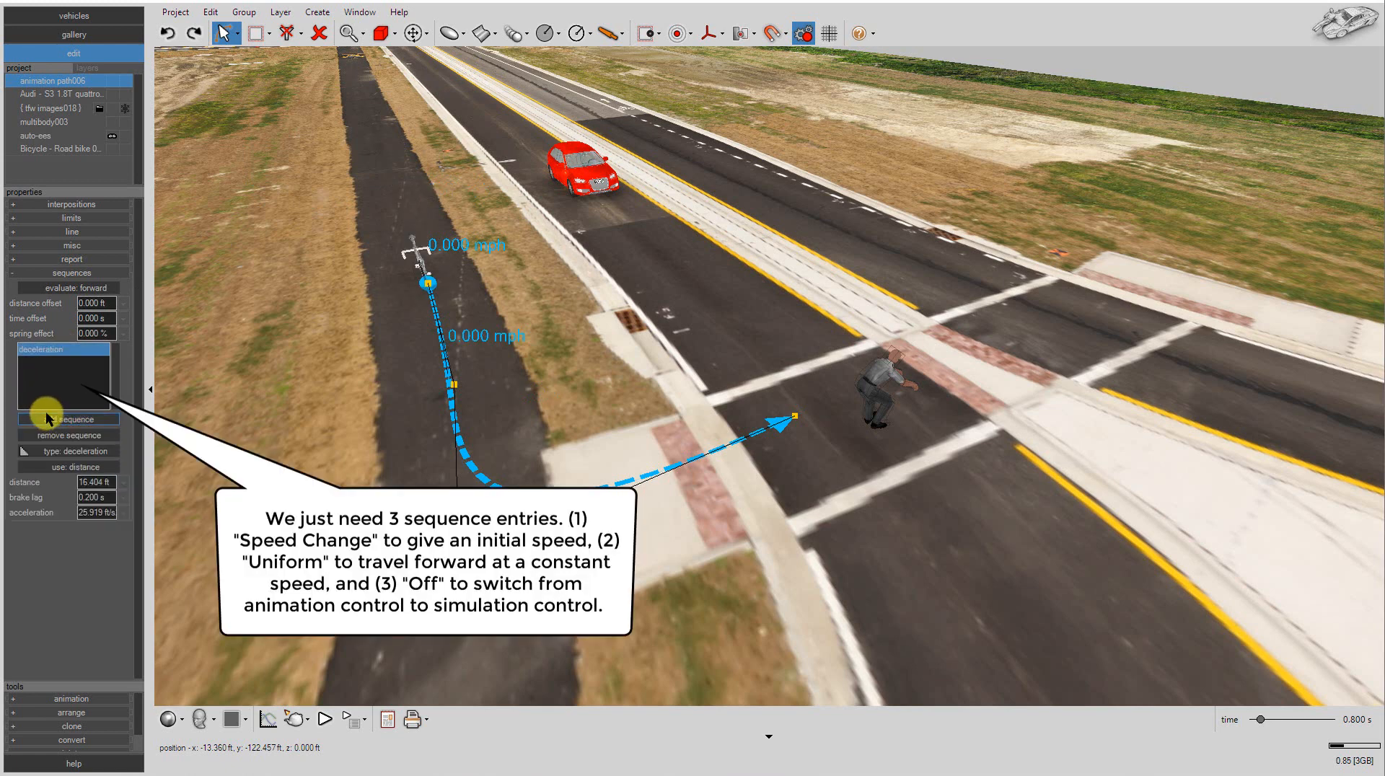
click(76, 453)
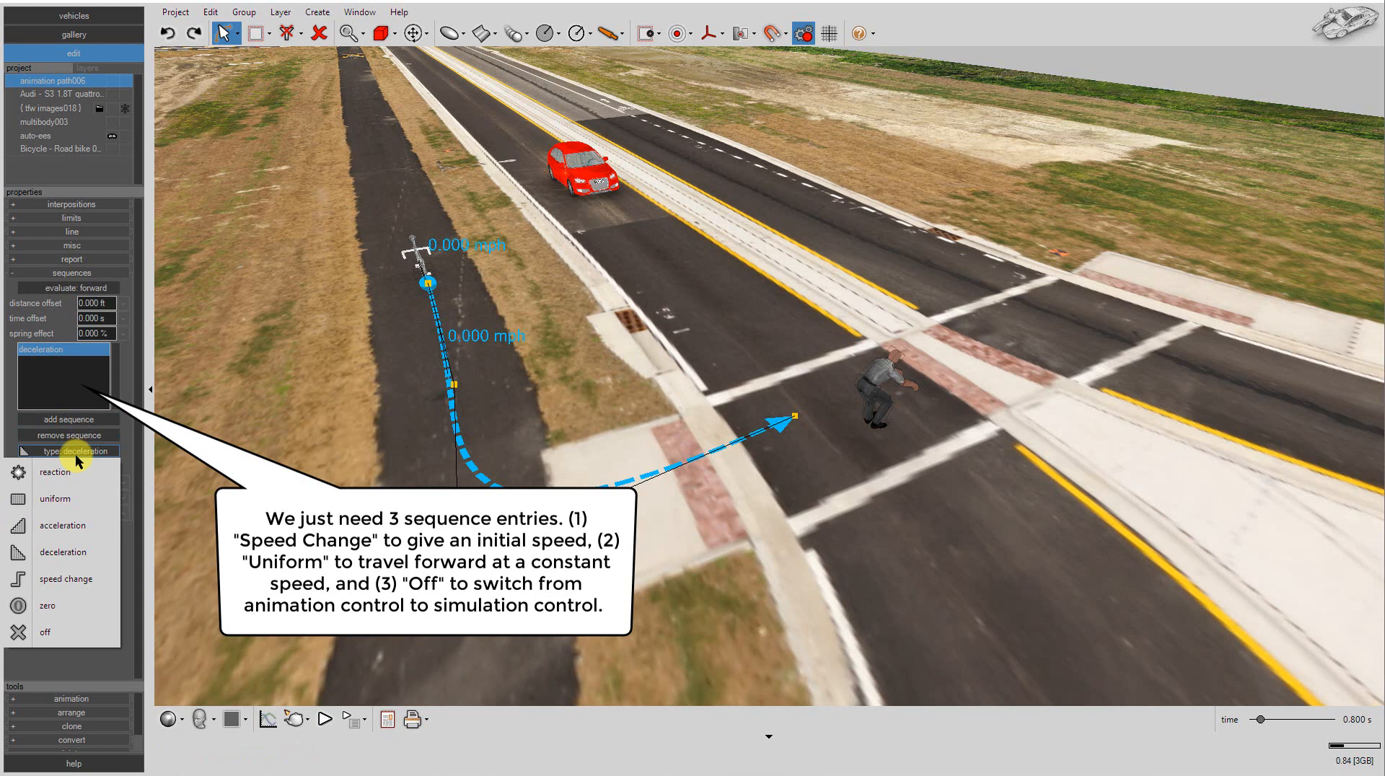
click(85, 580)
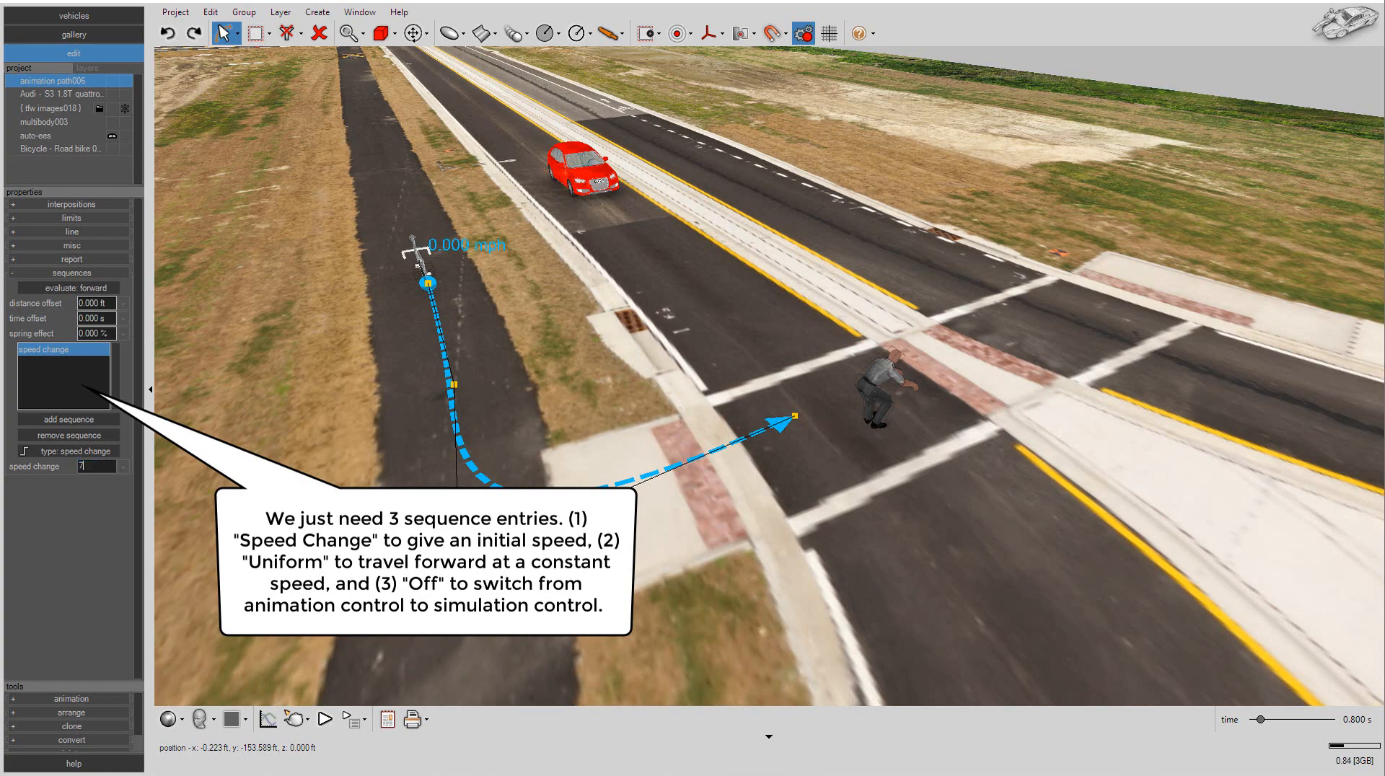
Step: Add a uniform sequence after the speed change and raise its distance to 45.932 ft, reaching the path's end
mouse_move(336, 464)
middle_down()
mouse_move(365, 421)
mouse_move(349, 430)
mouse_move(368, 451)
mouse_move(415, 449)
mouse_move(362, 469)
middle_up()
scroll(347, 416, up, 4)
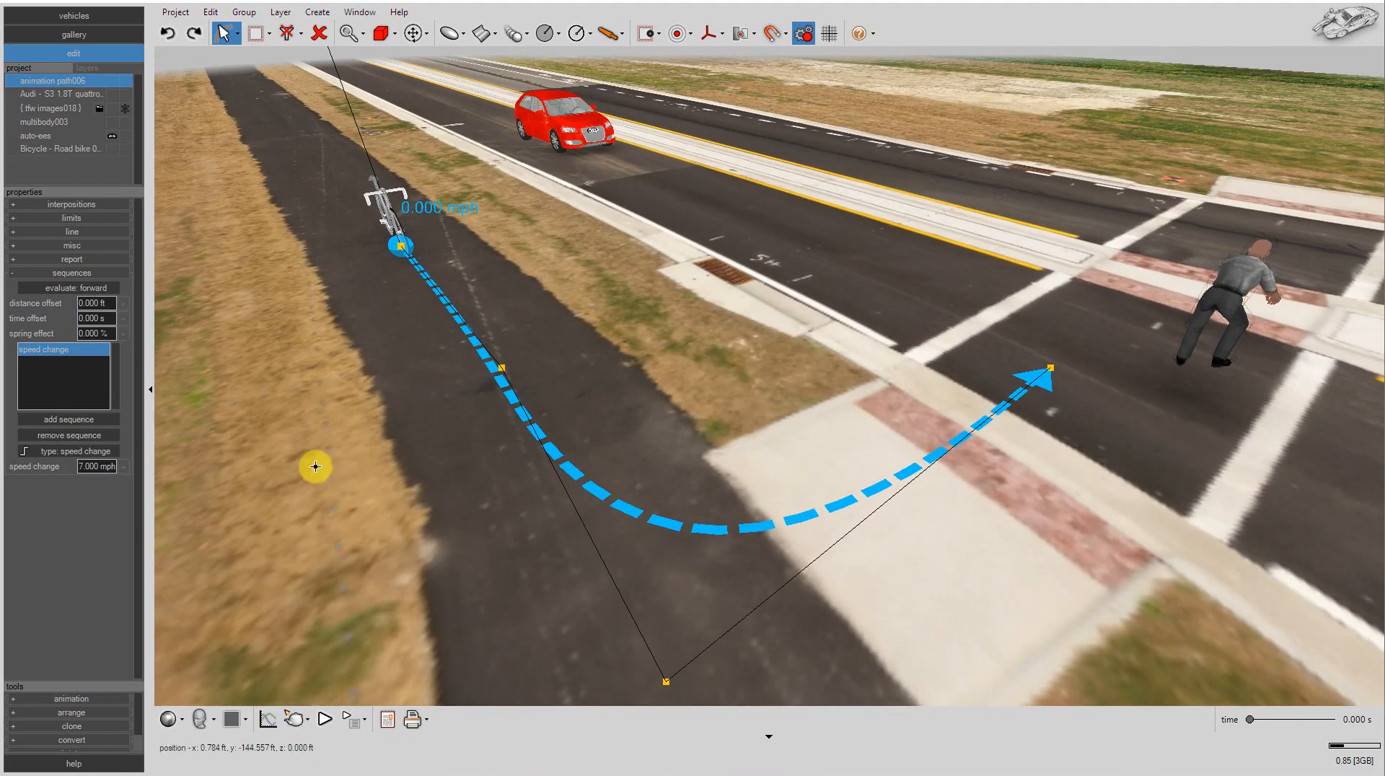
click(97, 423)
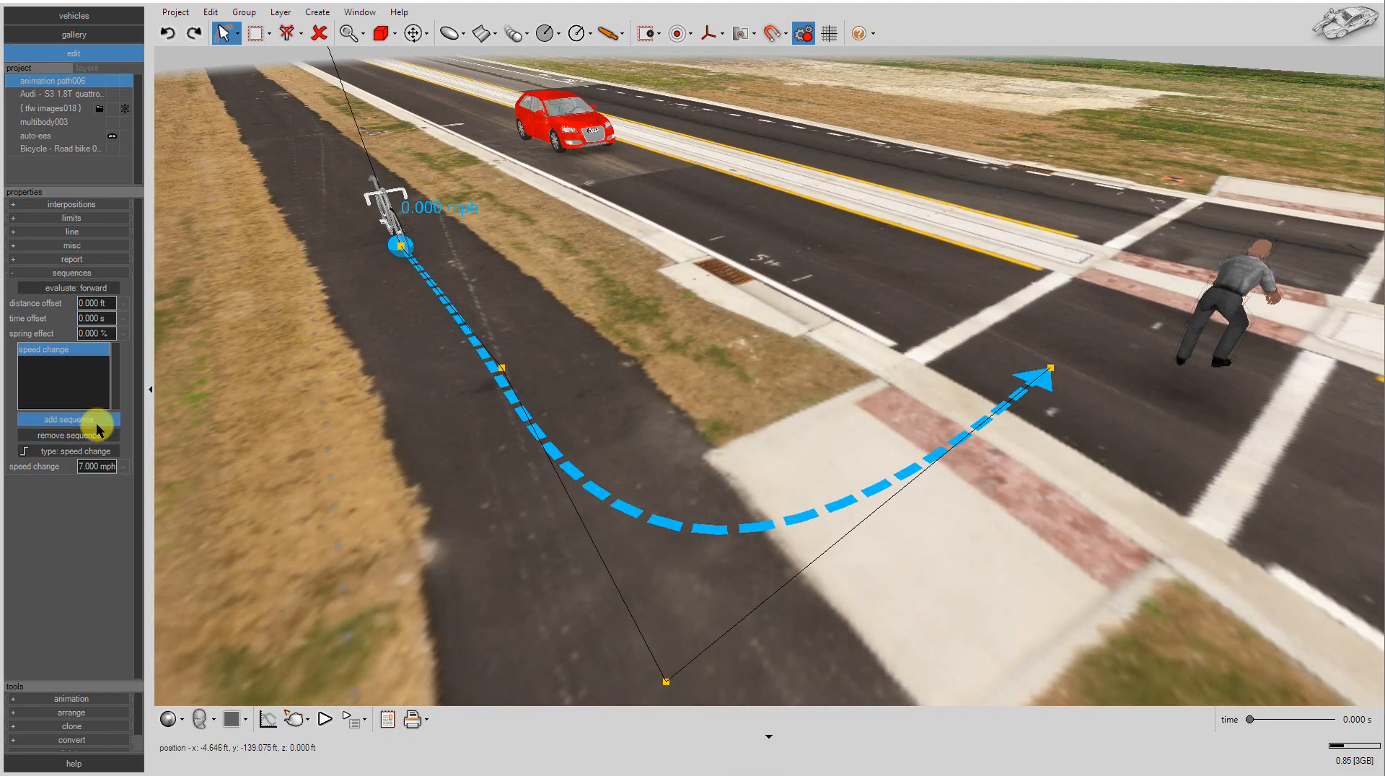
click(76, 448)
click(76, 491)
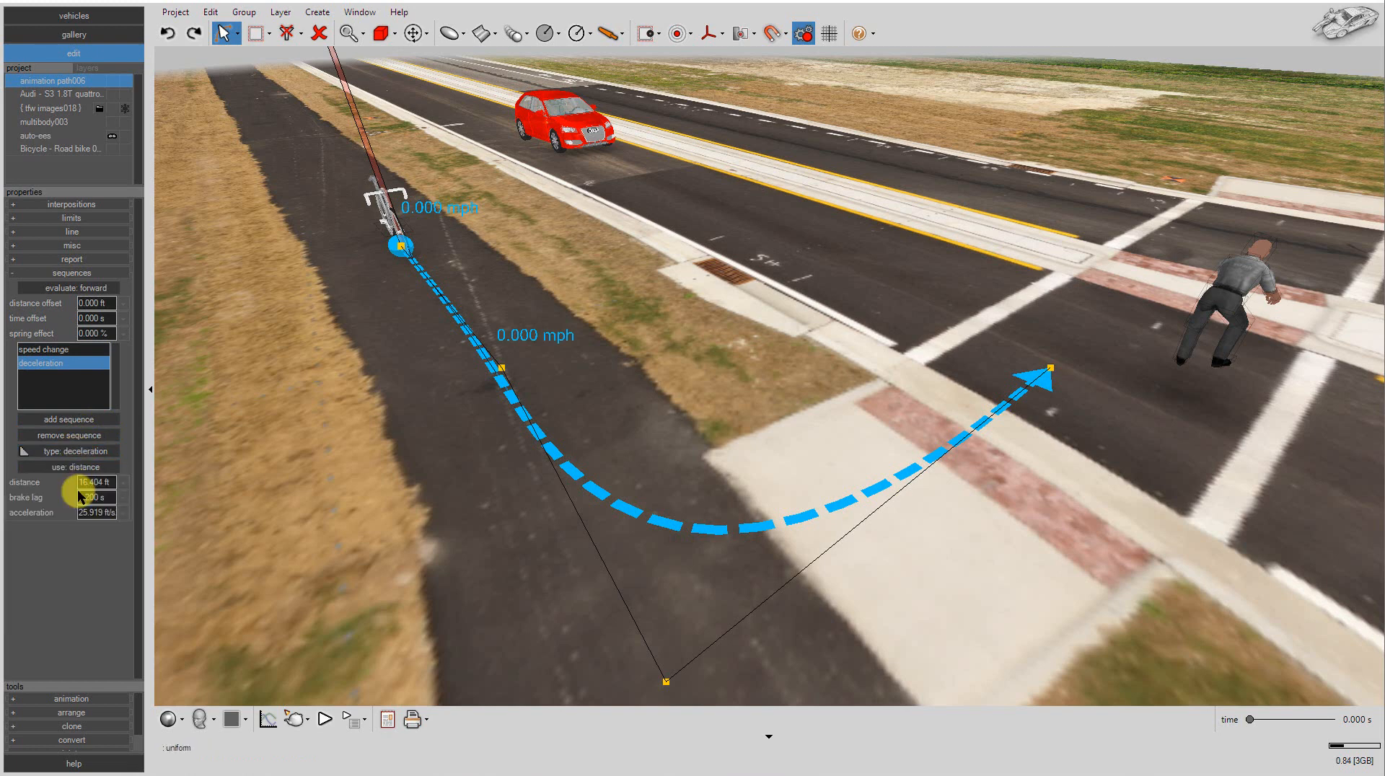
scroll(108, 498, up, 8)
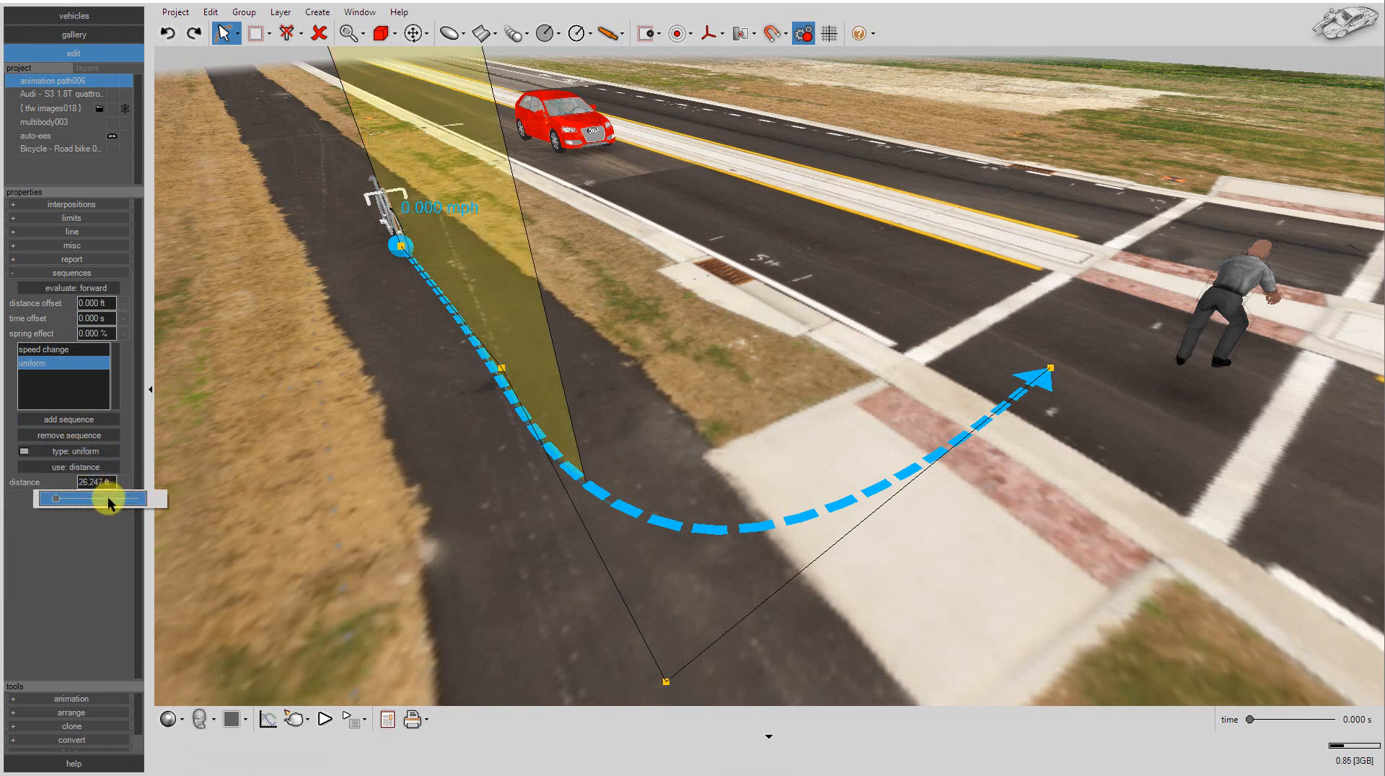
scroll(108, 499, up, 1)
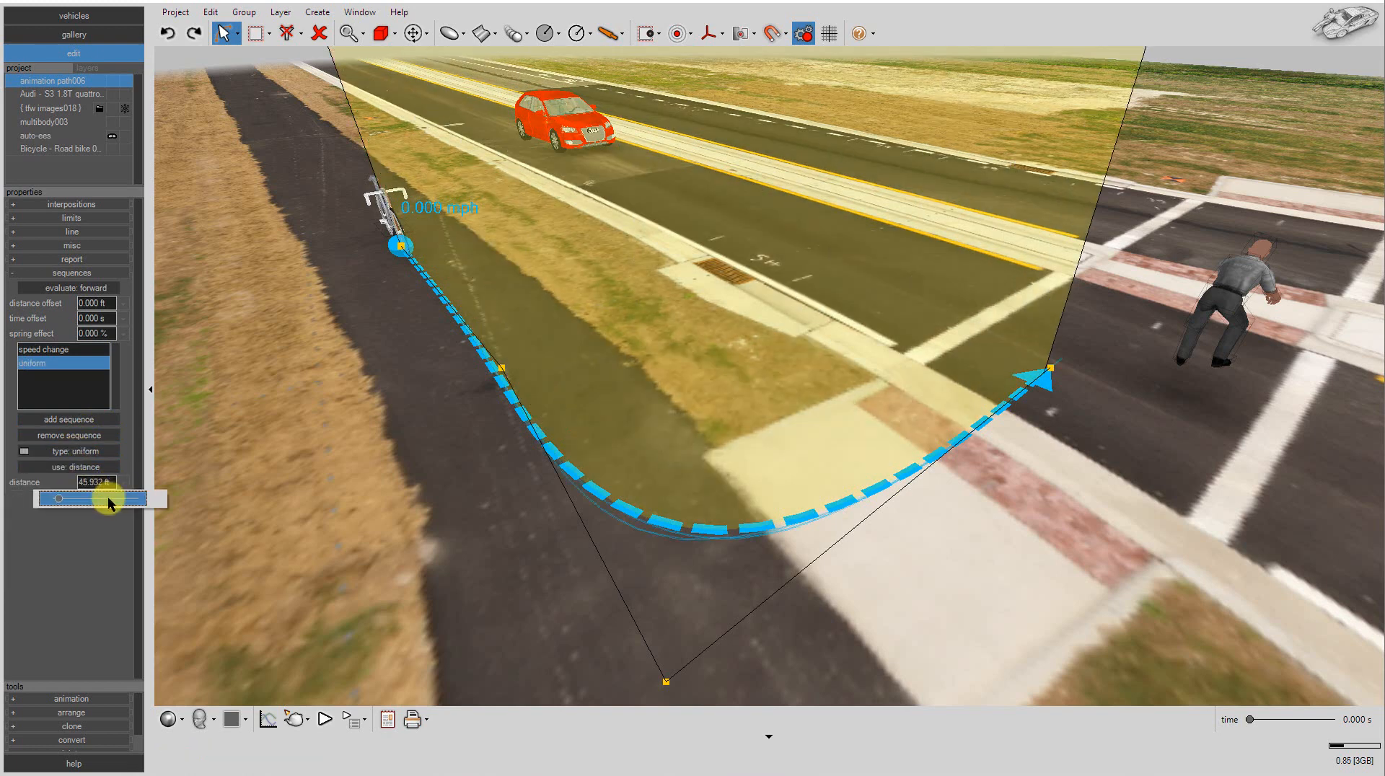
Step: Add a third sequence of type off to release the bicycle from animation control at the path's end
mouse_move(314, 534)
middle_down()
mouse_move(297, 519)
mouse_move(292, 543)
middle_up()
scroll(297, 519, down, 3)
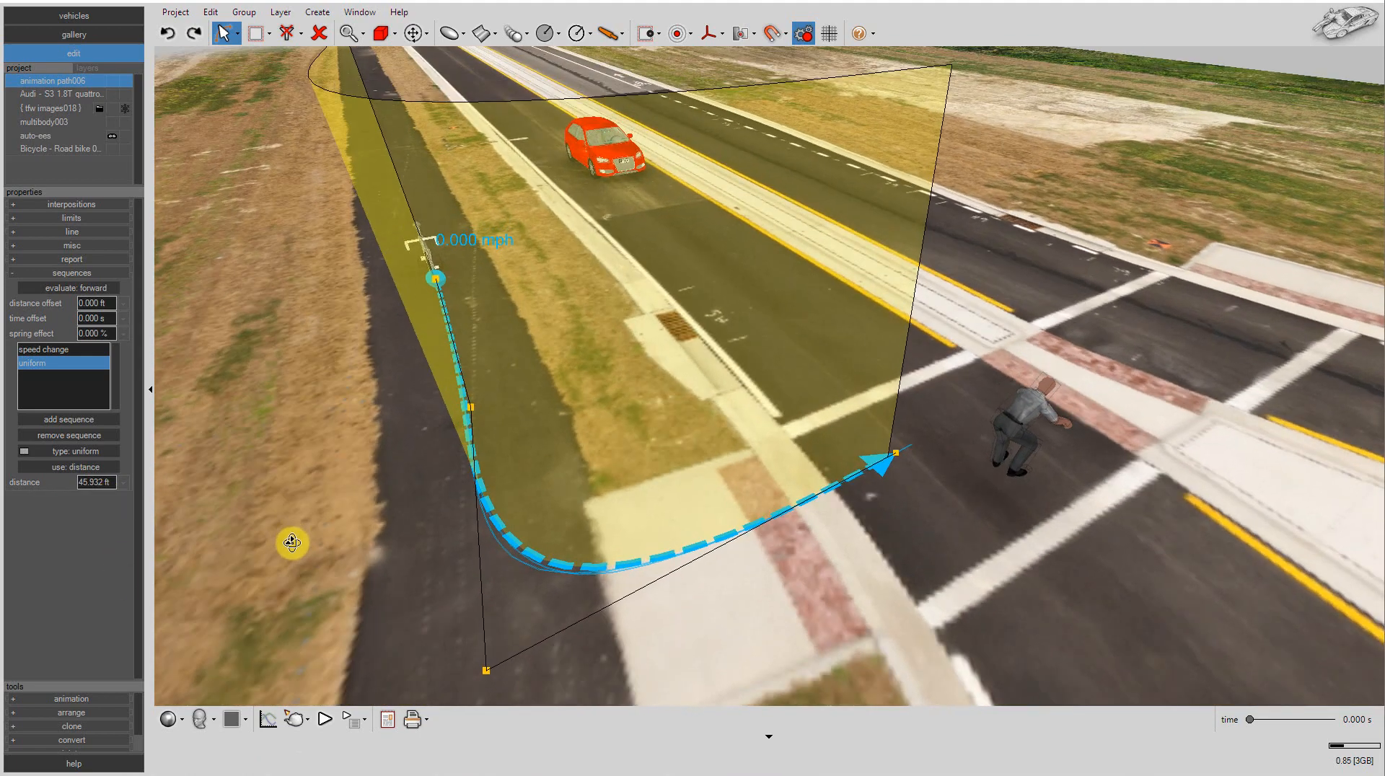
click(81, 421)
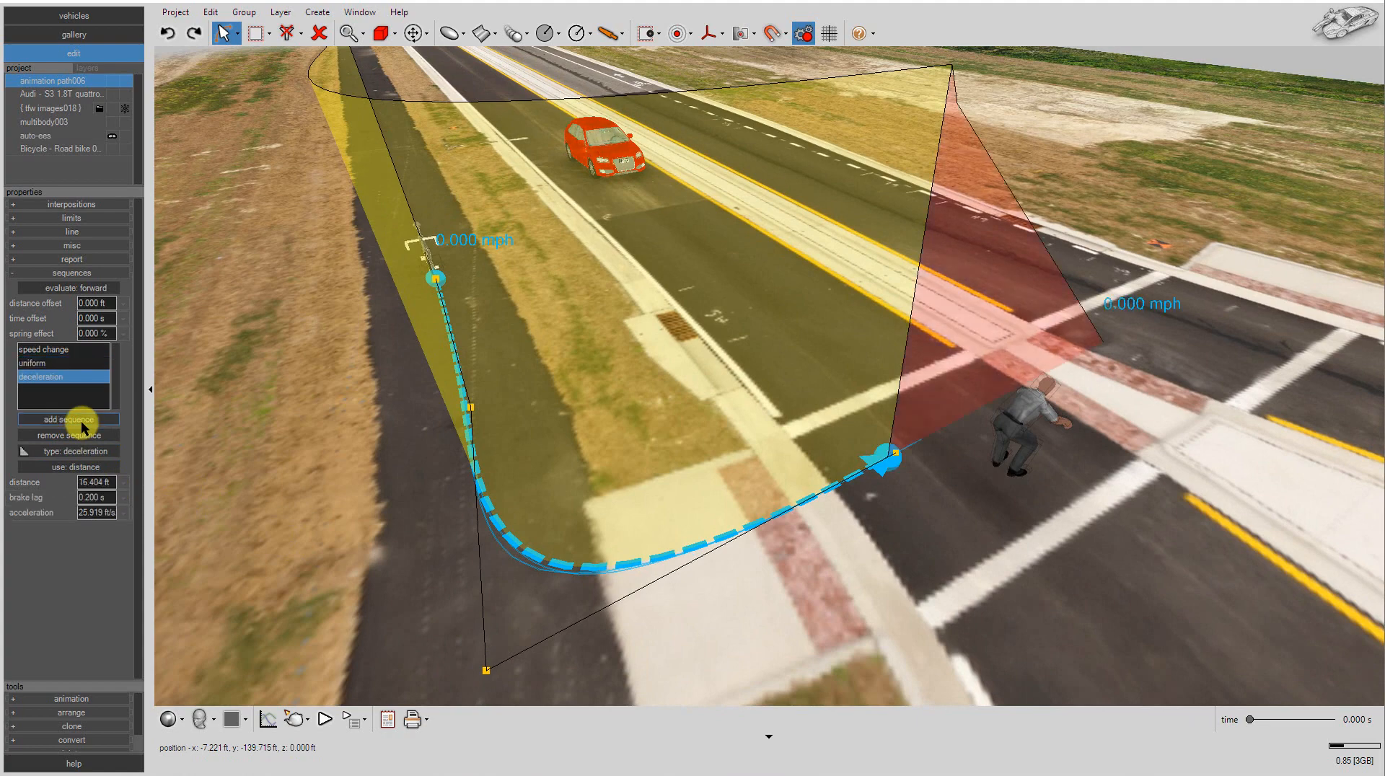
click(75, 447)
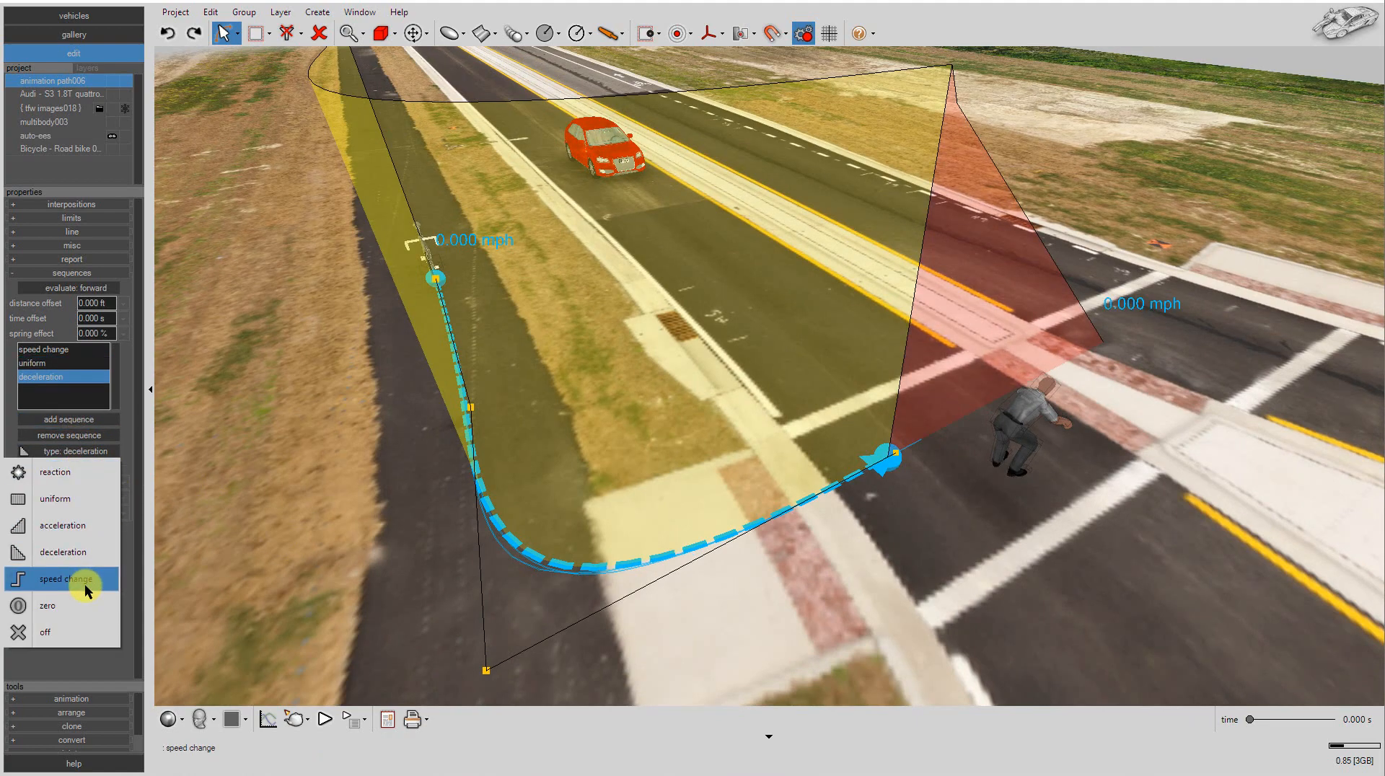
click(84, 627)
Step: Turn off Stop Simulation and play back the bicycle's motion along the path
middle_drag(351, 452, 315, 610)
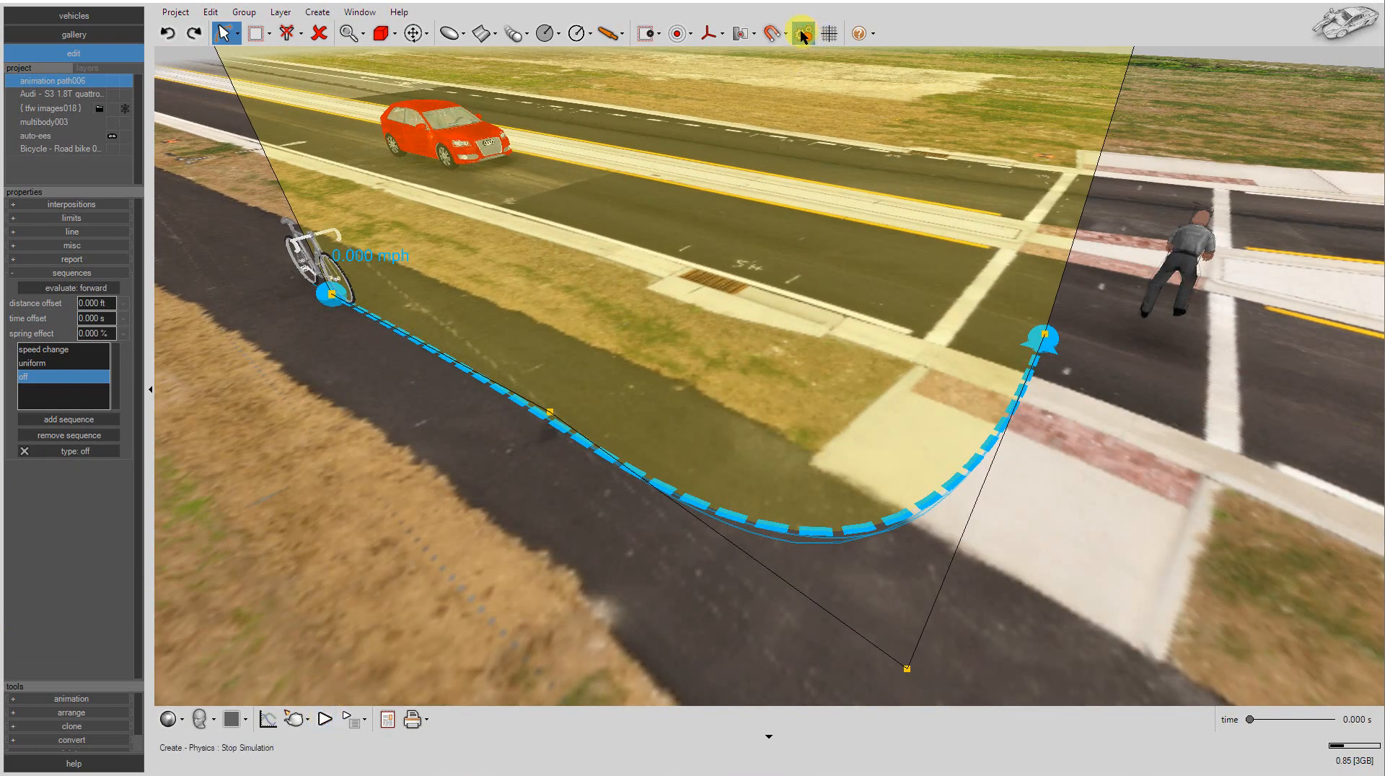
click(550, 412)
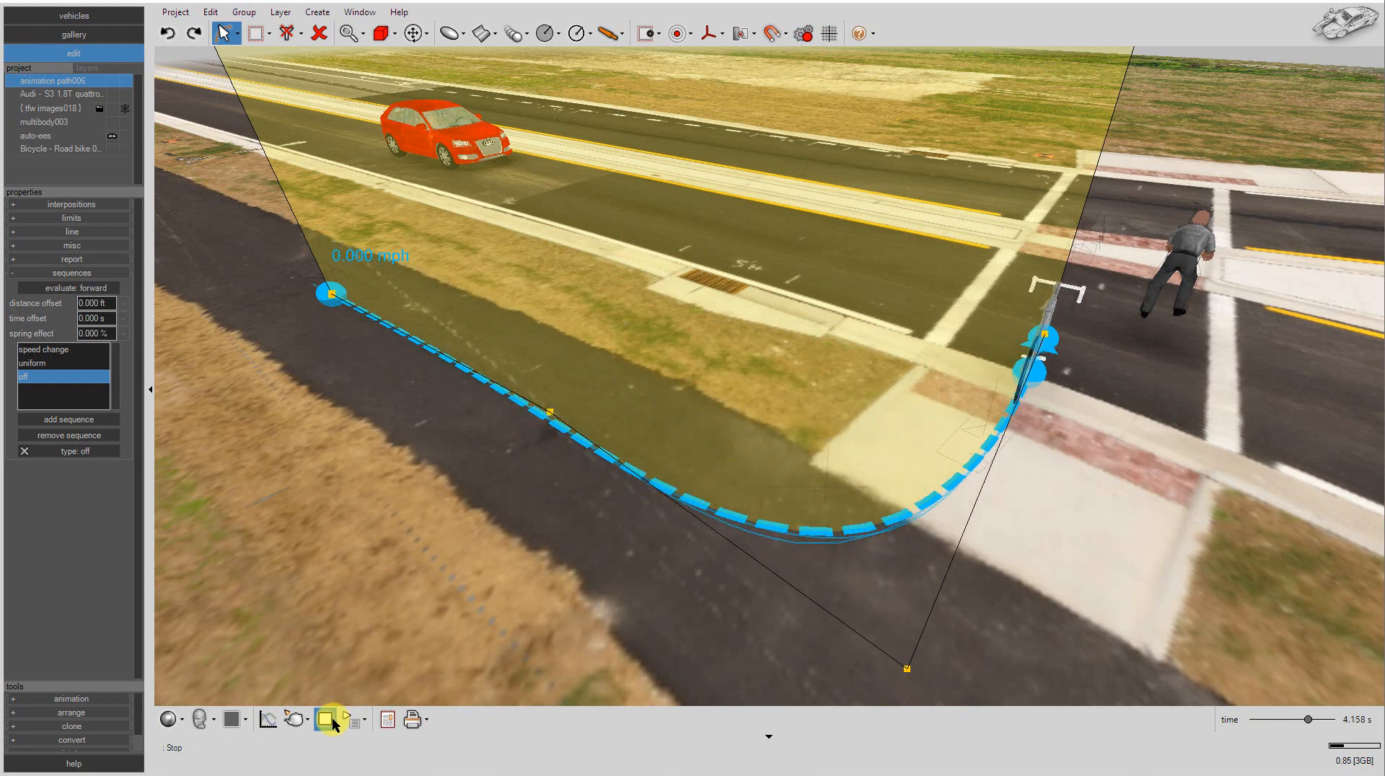
middle_drag(1170, 519, 1123, 443)
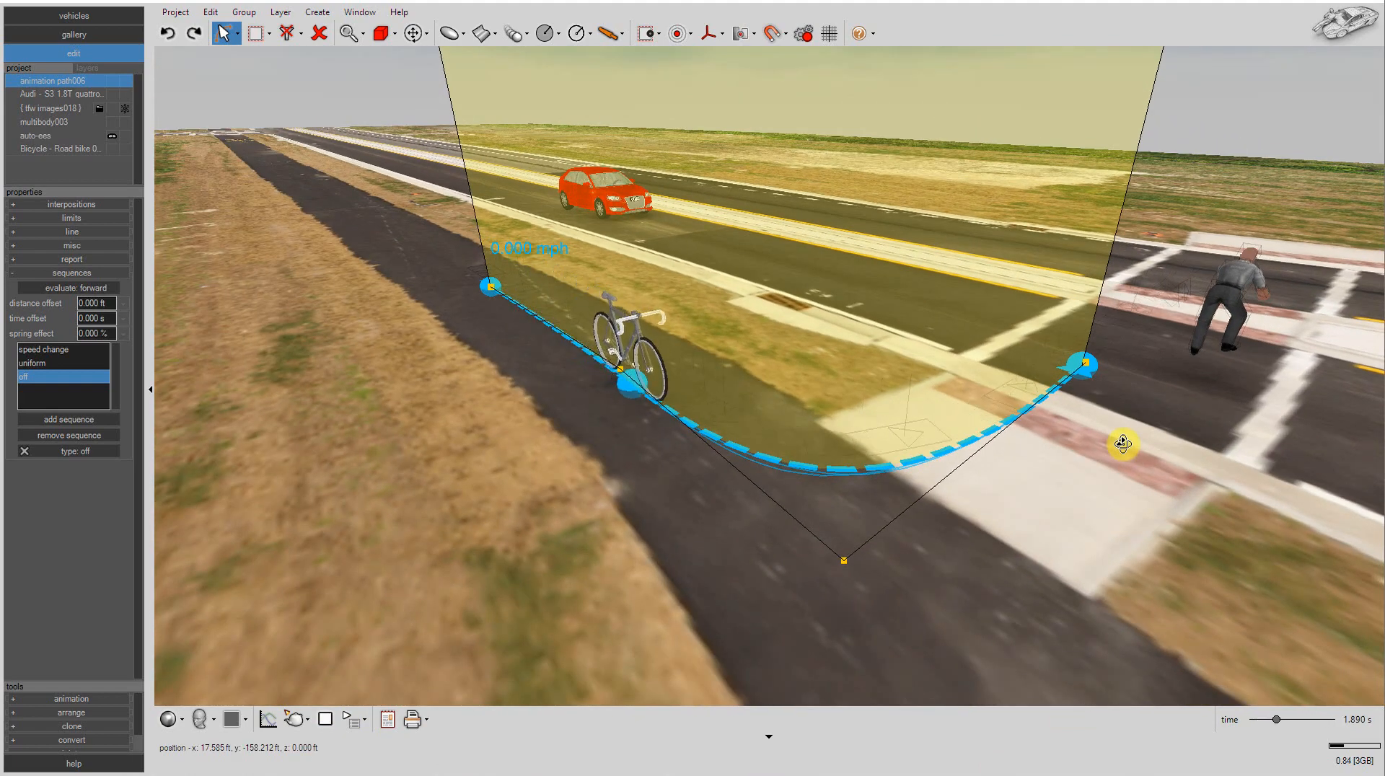
Step: Move the crouching person off the crosswalk onto the grass beyond the asphalt sidewalk
middle_drag(1122, 443, 541, 468)
click(838, 367)
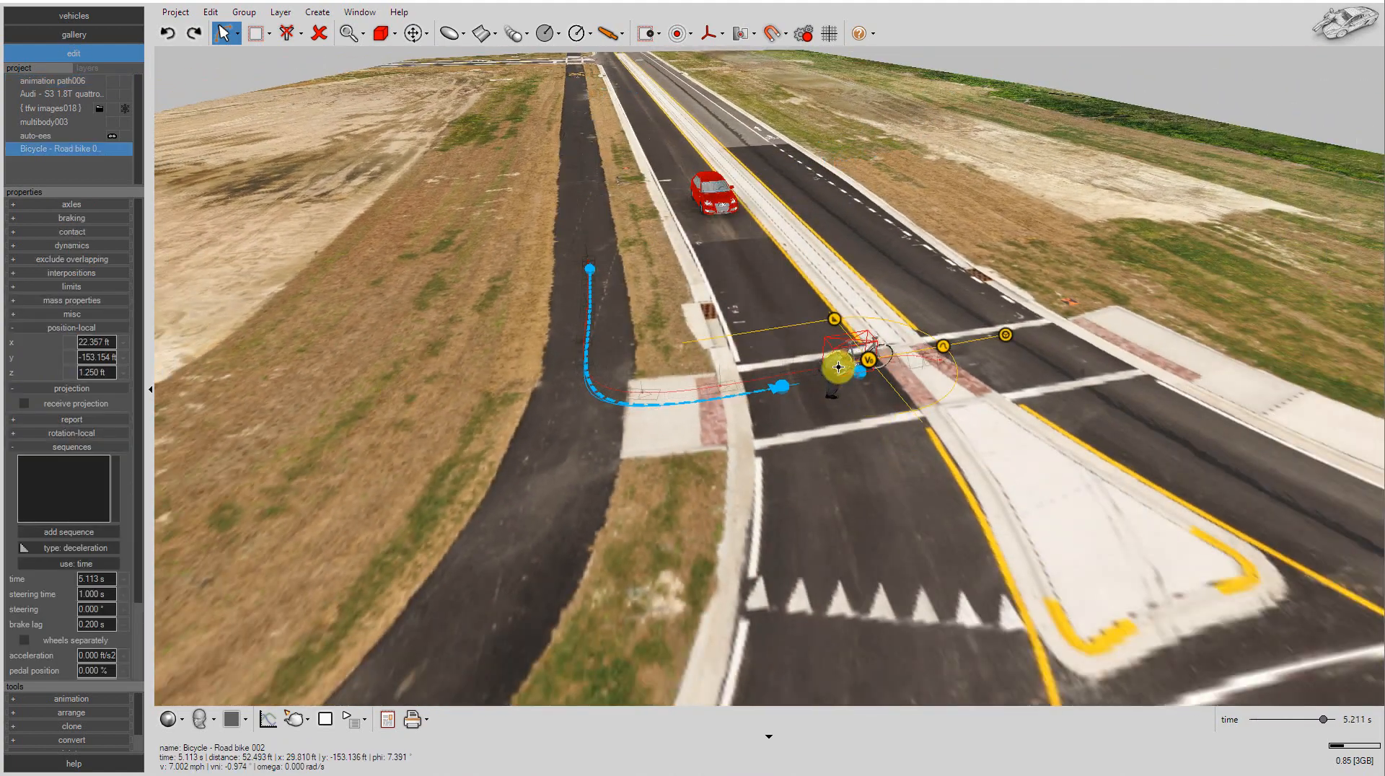
drag(833, 386, 398, 332)
Step: Give the red Audi an initial speed of about 18.4 mph toward the crosswalk and inspect its position along the trajectory
click(724, 188)
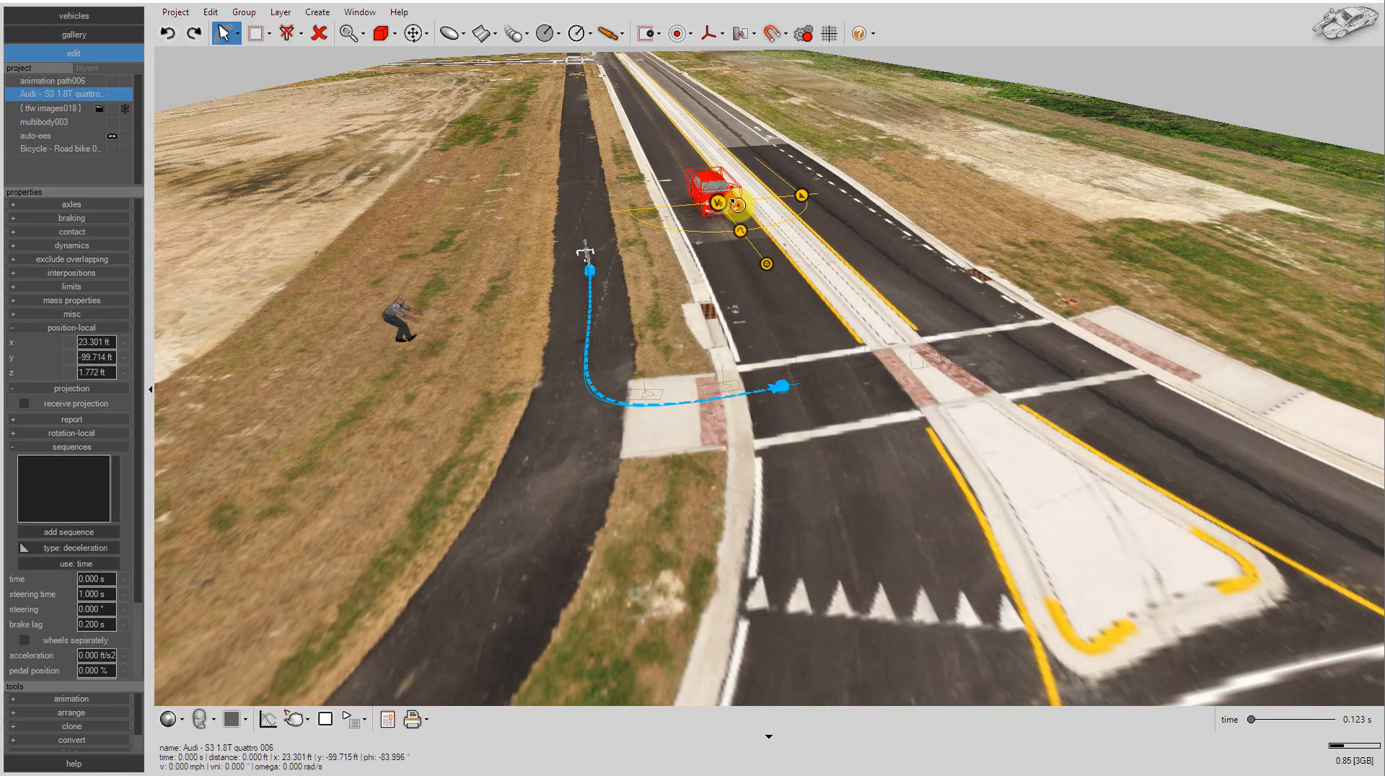
scroll(734, 220, up, 4)
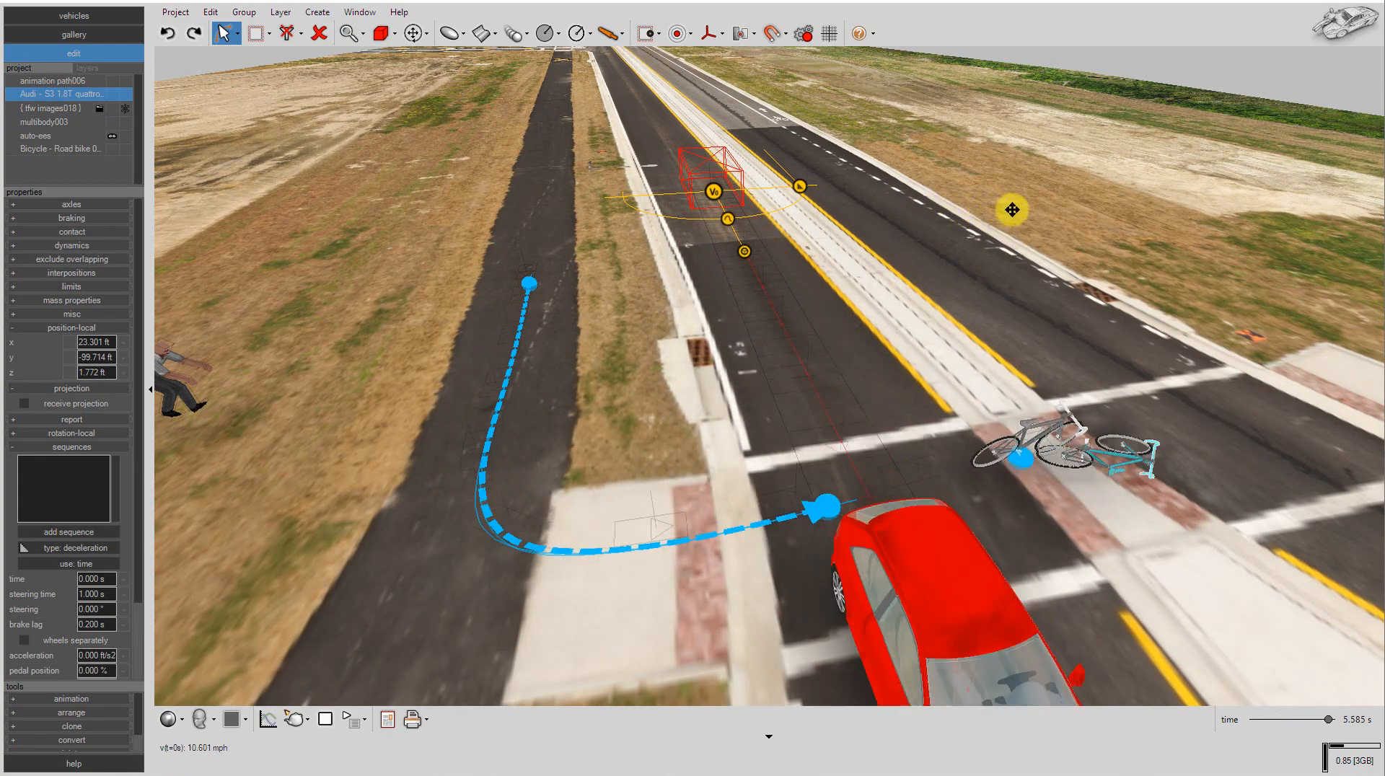
drag(1012, 210, 1235, 213)
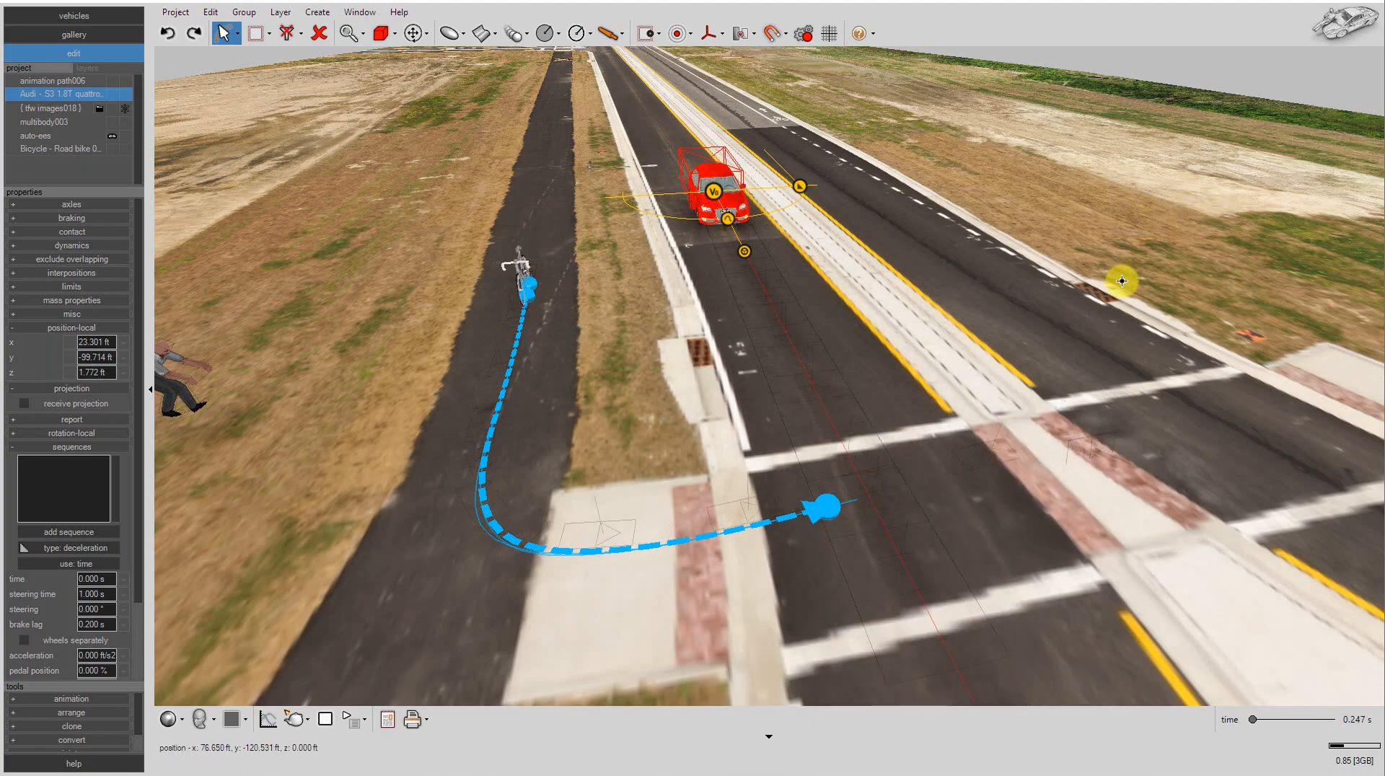
click(780, 308)
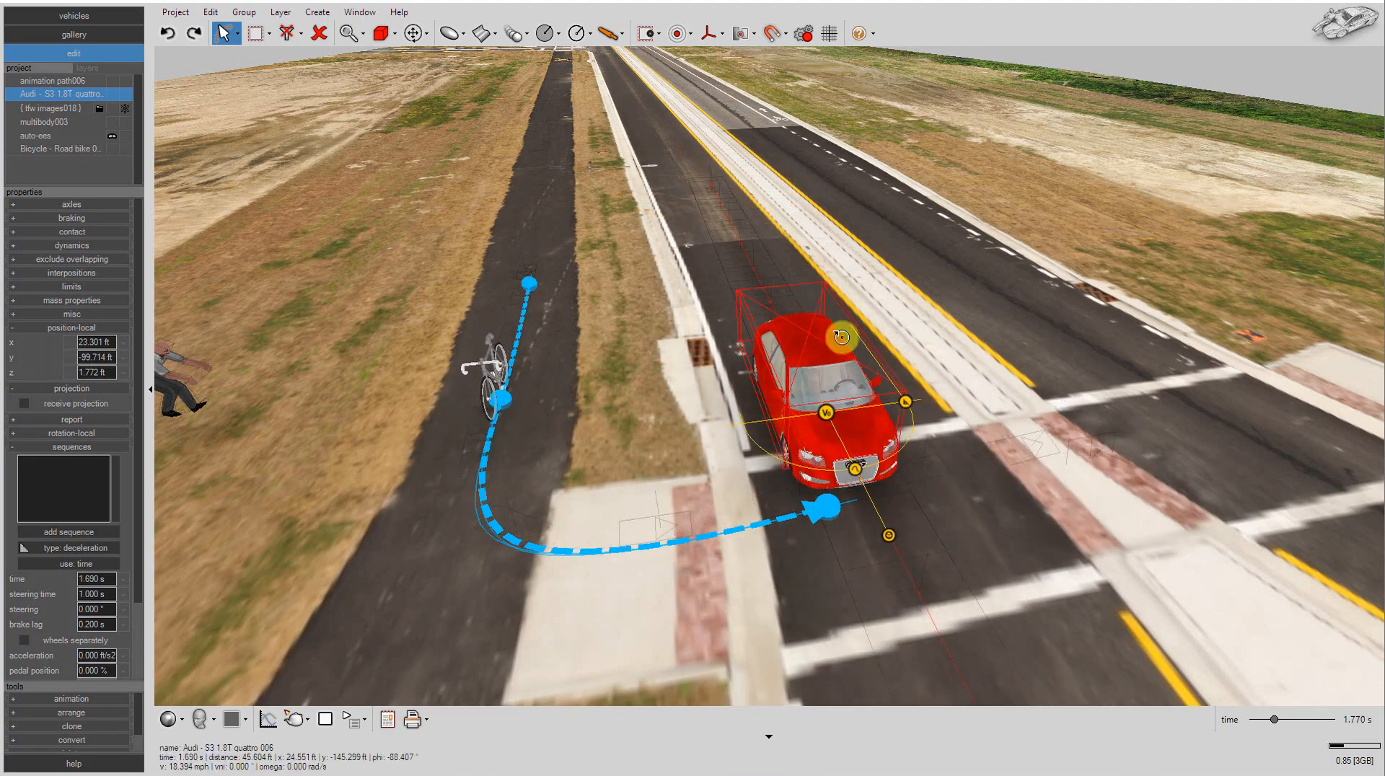
Step: Move the Audi's start position farther back up the lane, to about x 17.4 ft, y -40.6 ft
middle_drag(627, 180, 738, 309)
scroll(650, 470, down, 3)
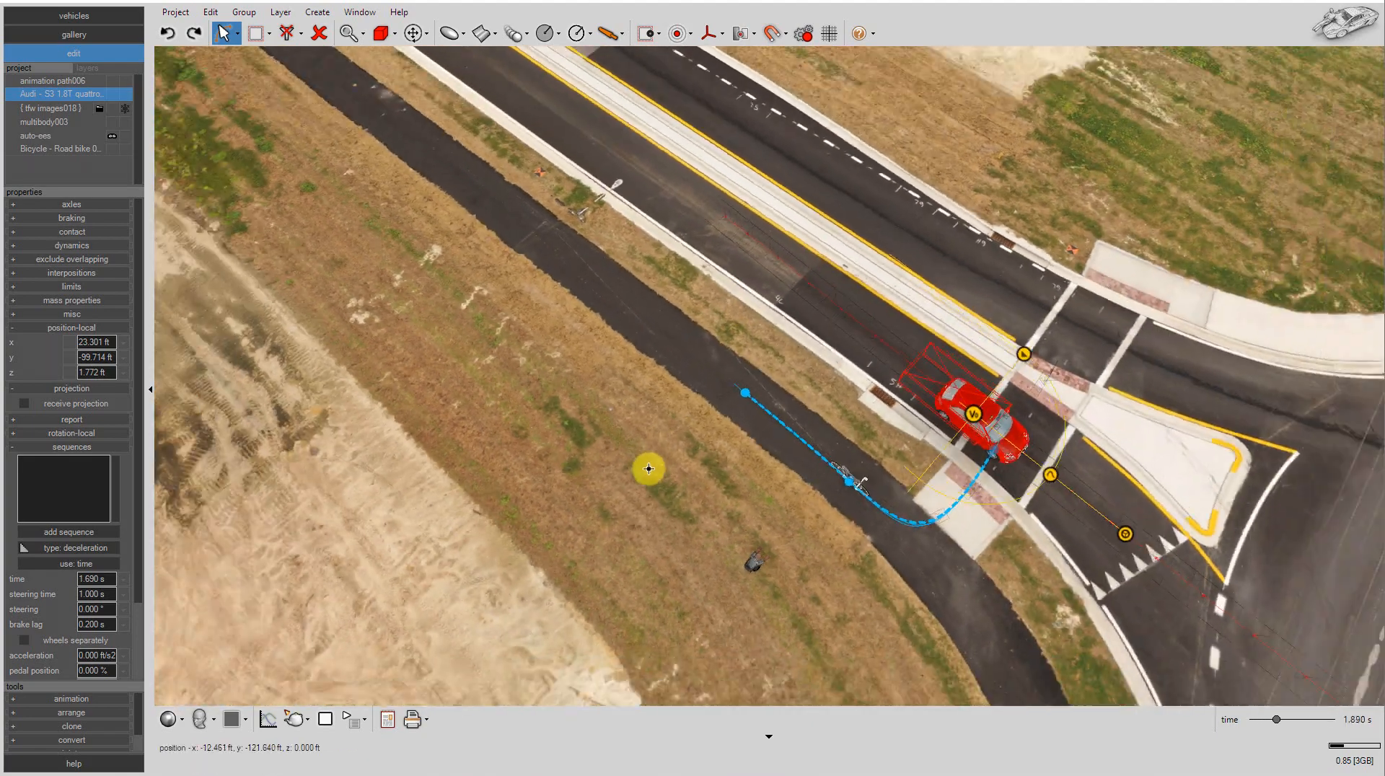
scroll(657, 292, up, 3)
drag(738, 271, 457, 65)
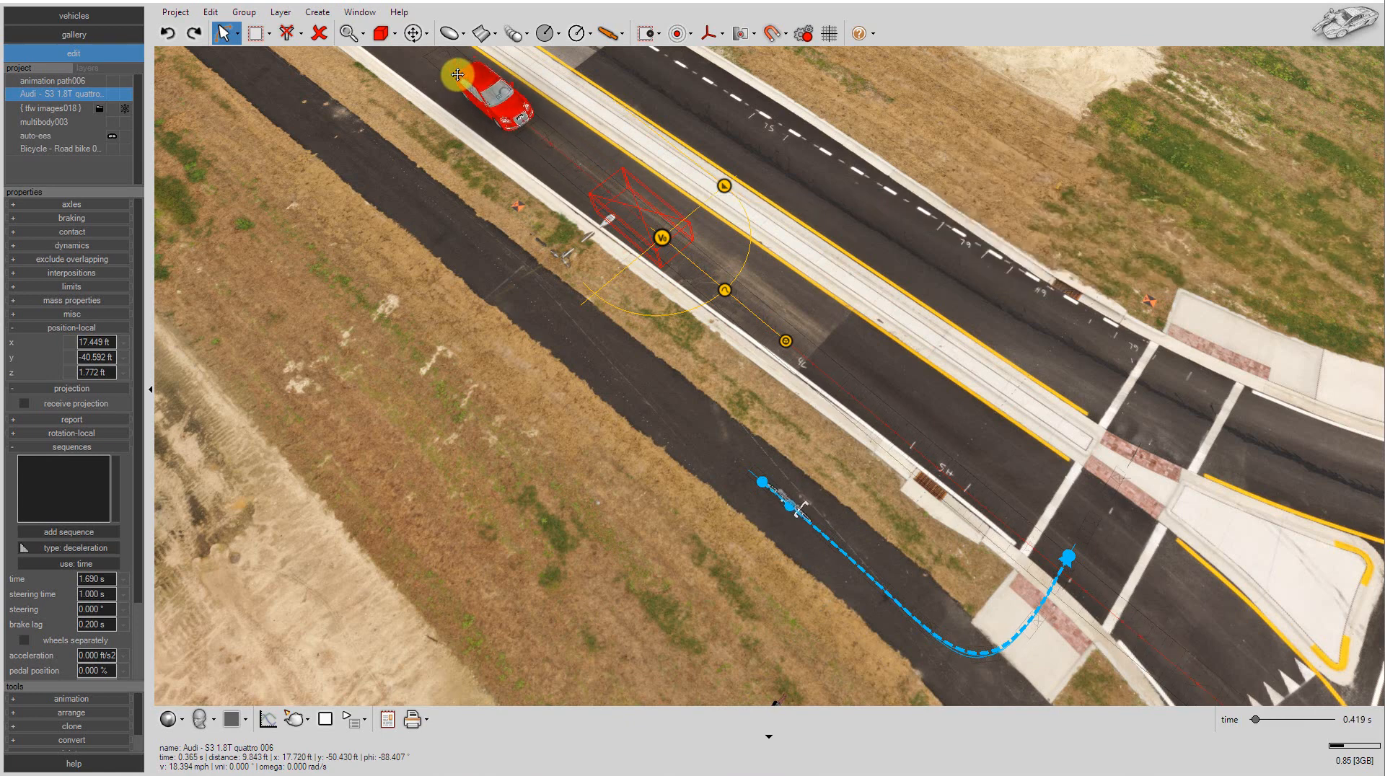
scroll(487, 415, down, 3)
middle_drag(559, 481, 399, 359)
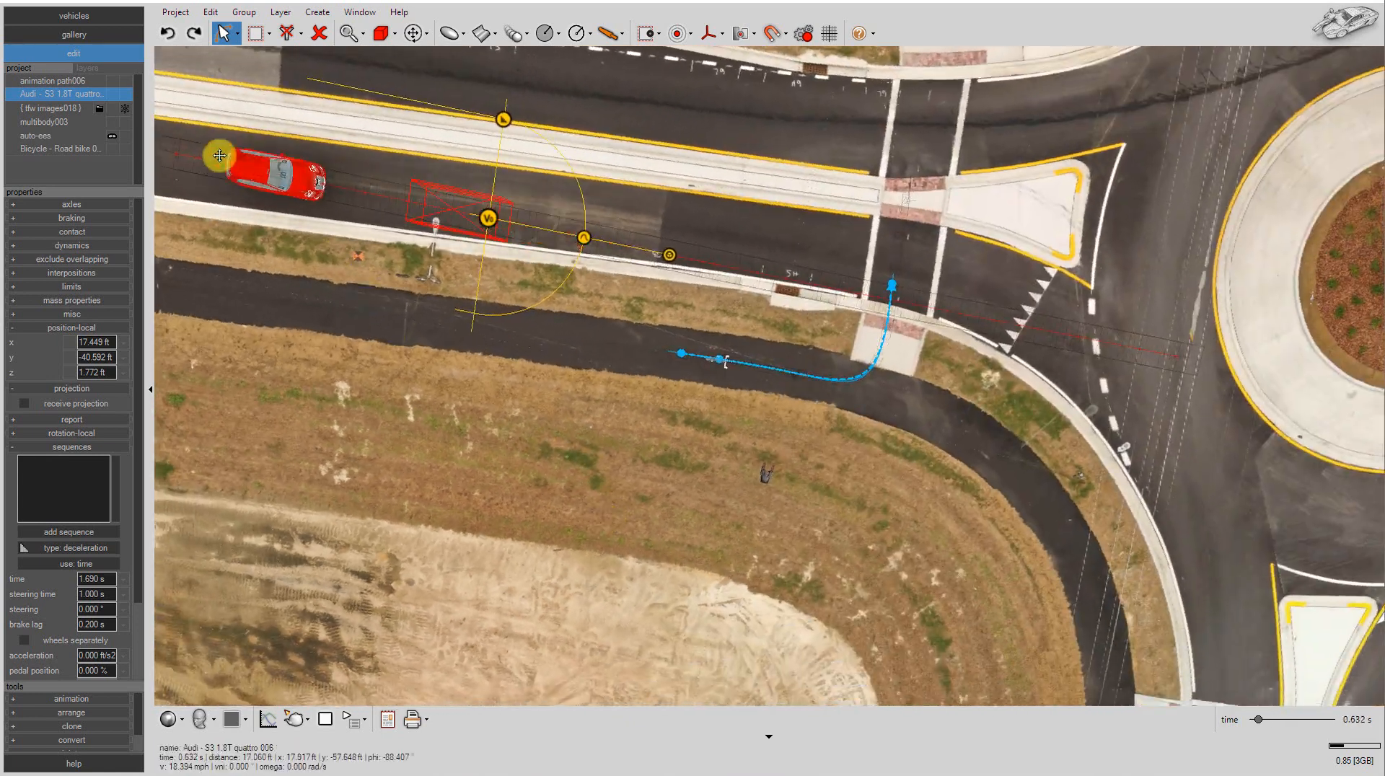
scroll(918, 541, down, 2)
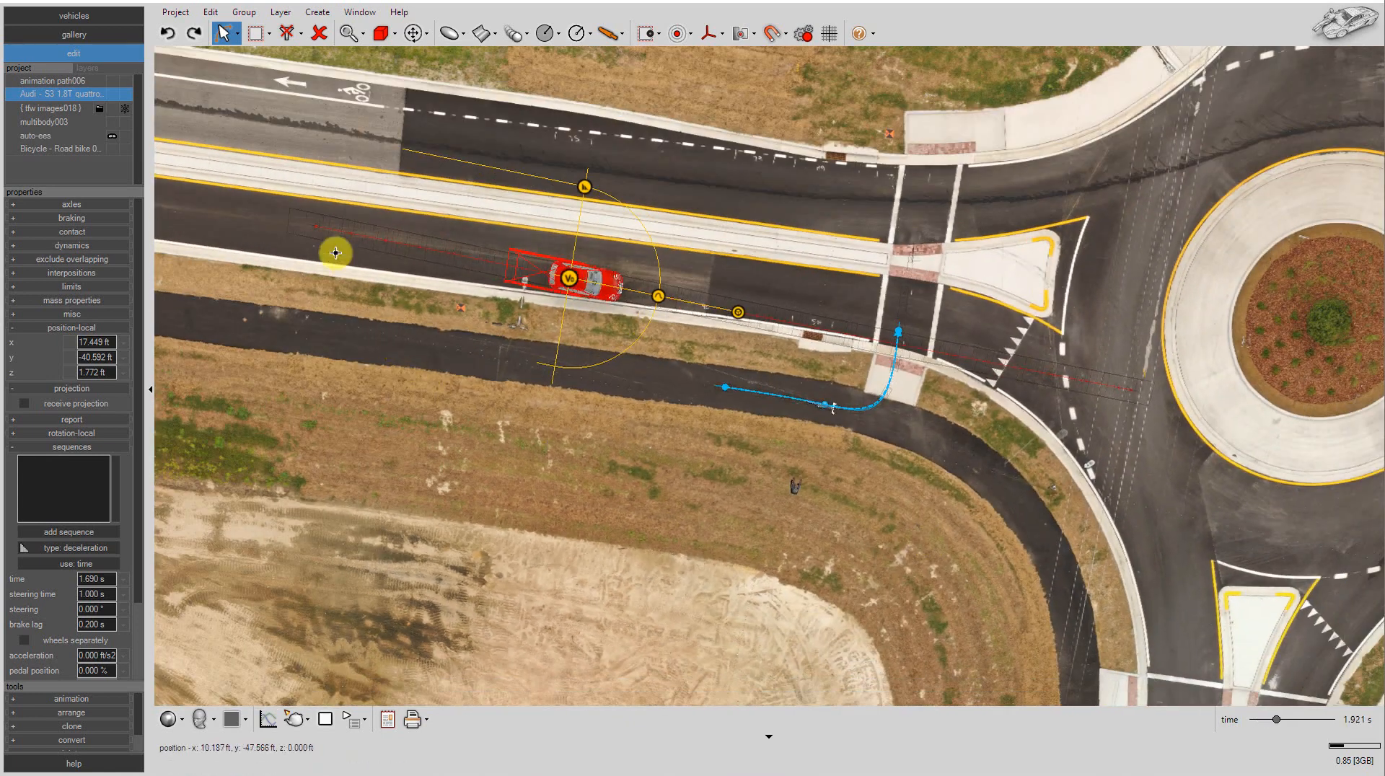
Step: Move the Audi's start position farther back up the lane, to about x 15.1 ft, y -24.4 ft
drag(302, 209, 315, 199)
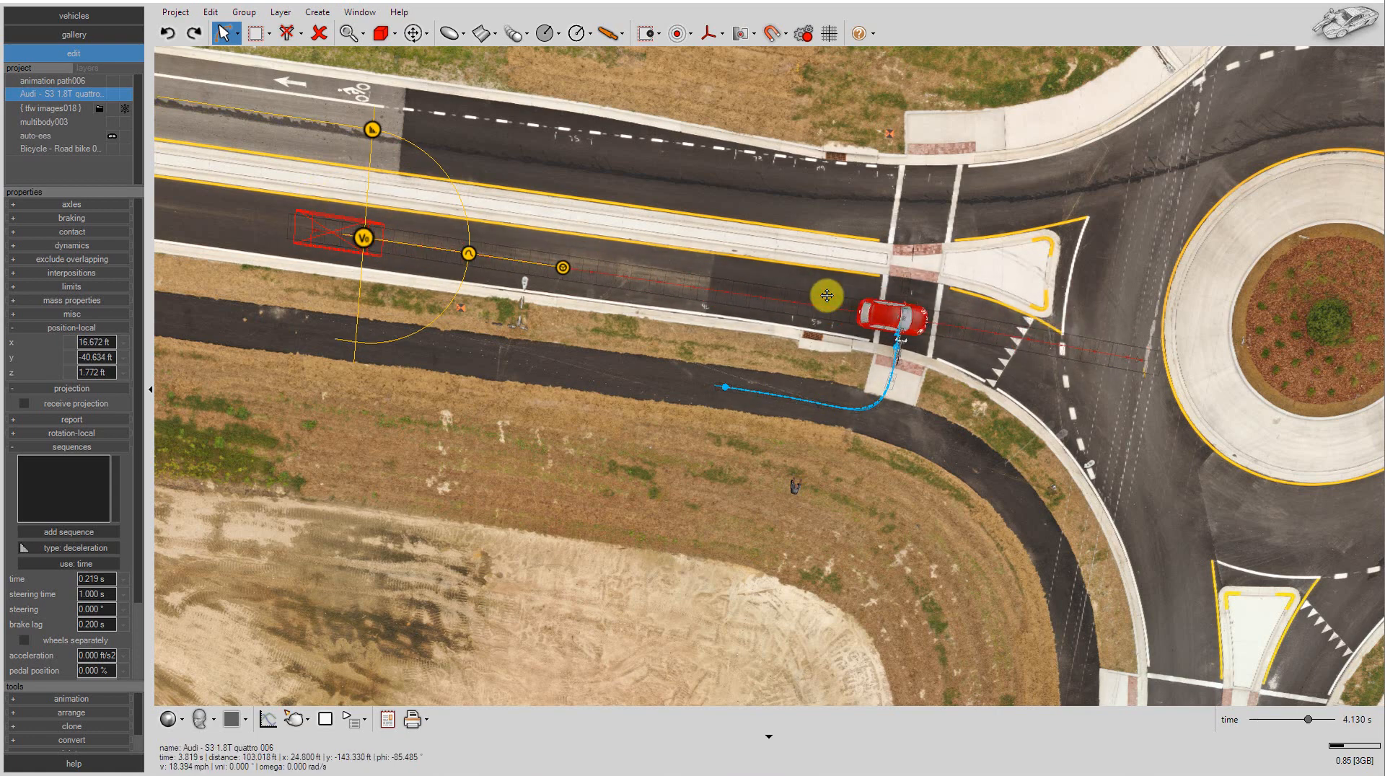
drag(338, 228, 307, 223)
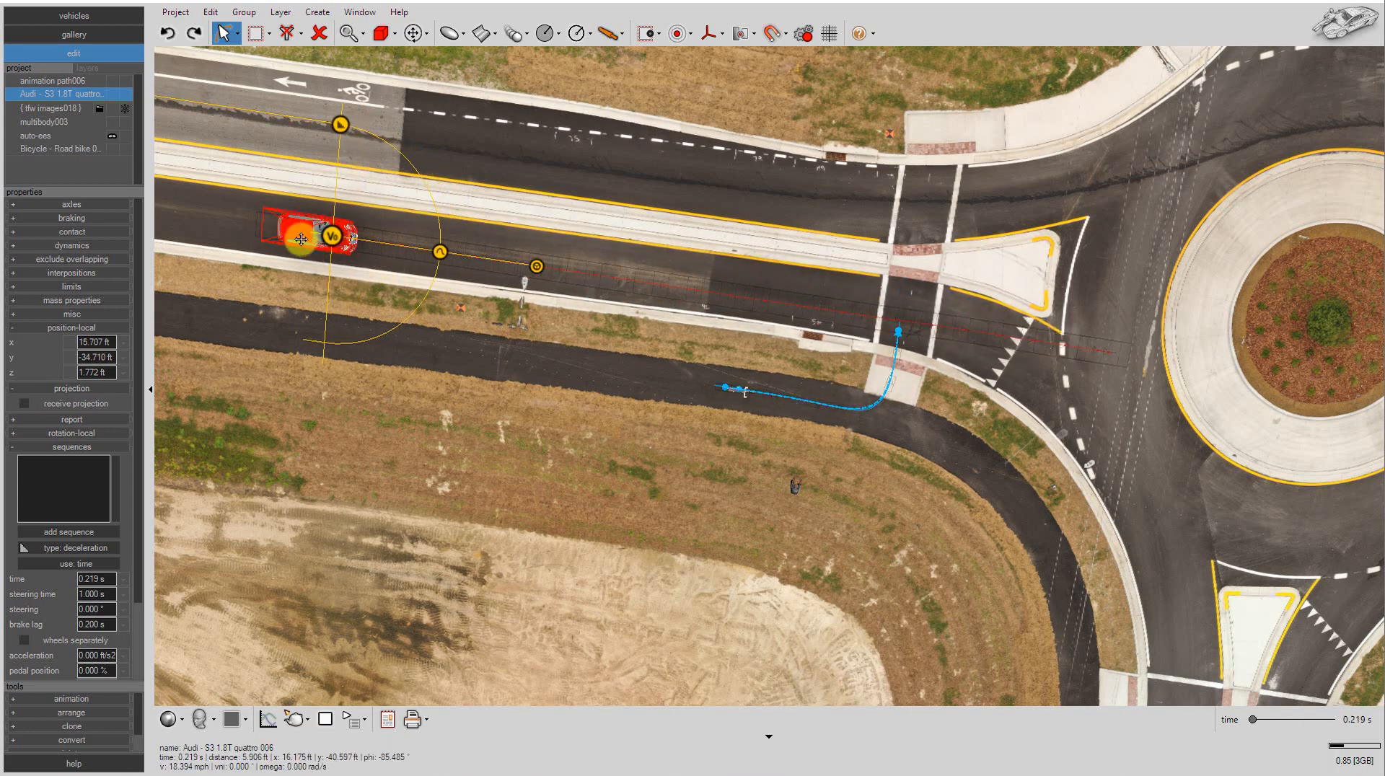
drag(297, 232, 241, 223)
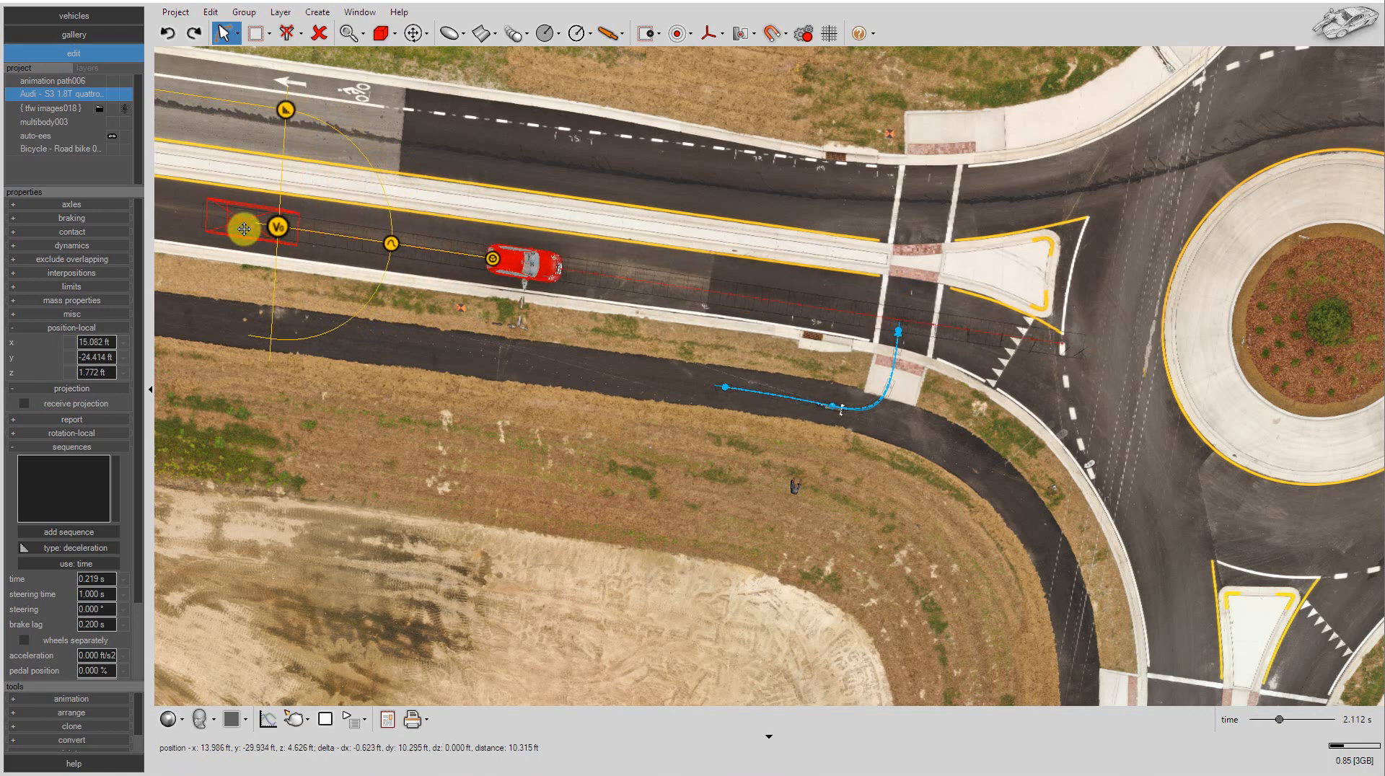
Step: Give the Audi a deceleration sequence of about 25.1 ft/s² starting at about 4.62 s, at the crosswalk
scroll(869, 414, up, 3)
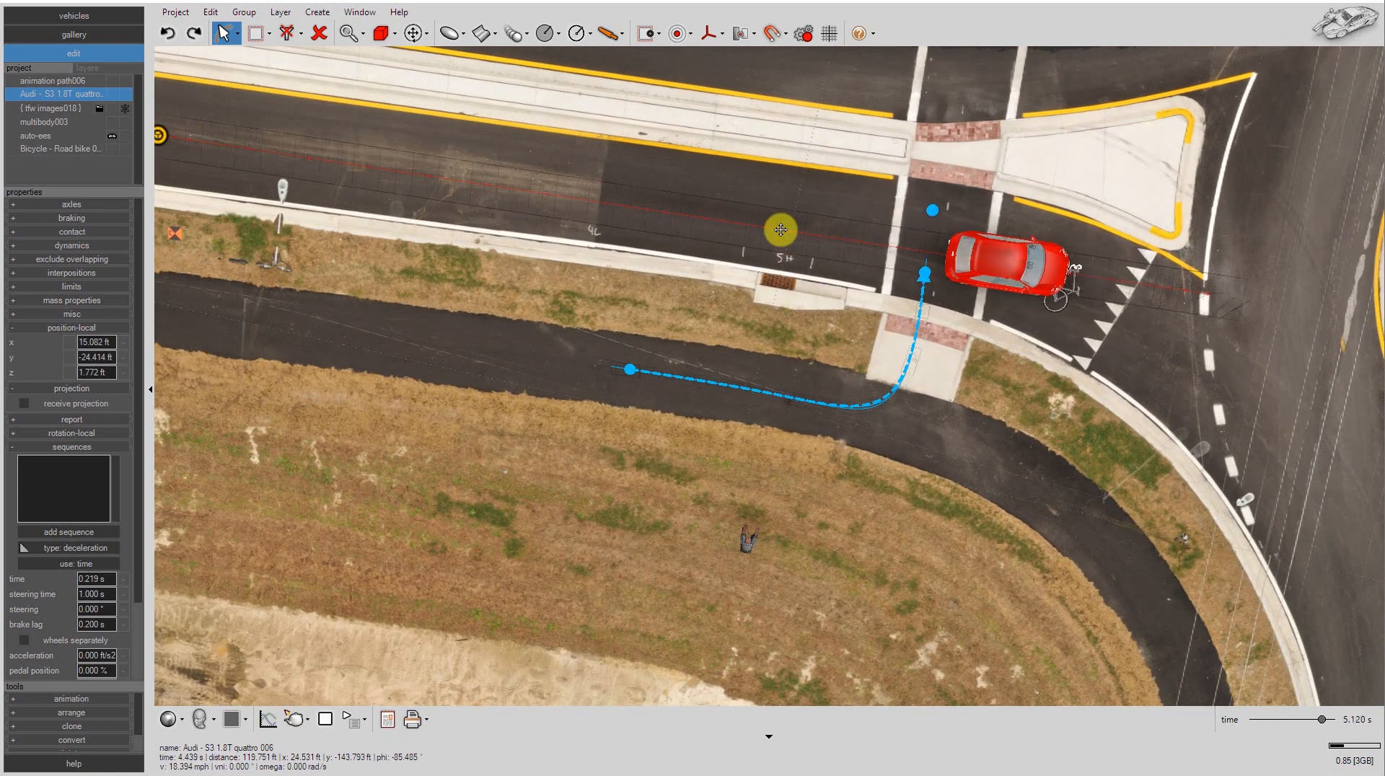
click(845, 238)
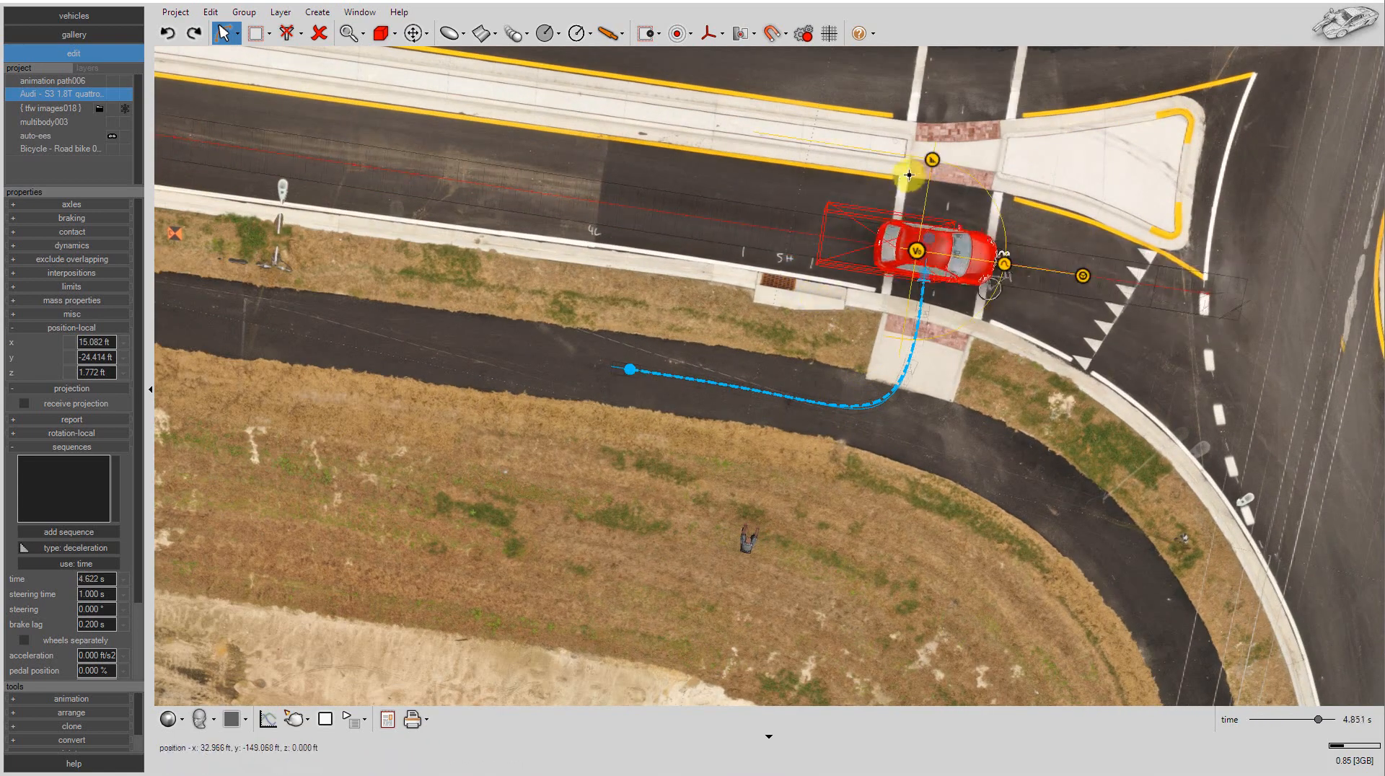
drag(931, 160, 550, 124)
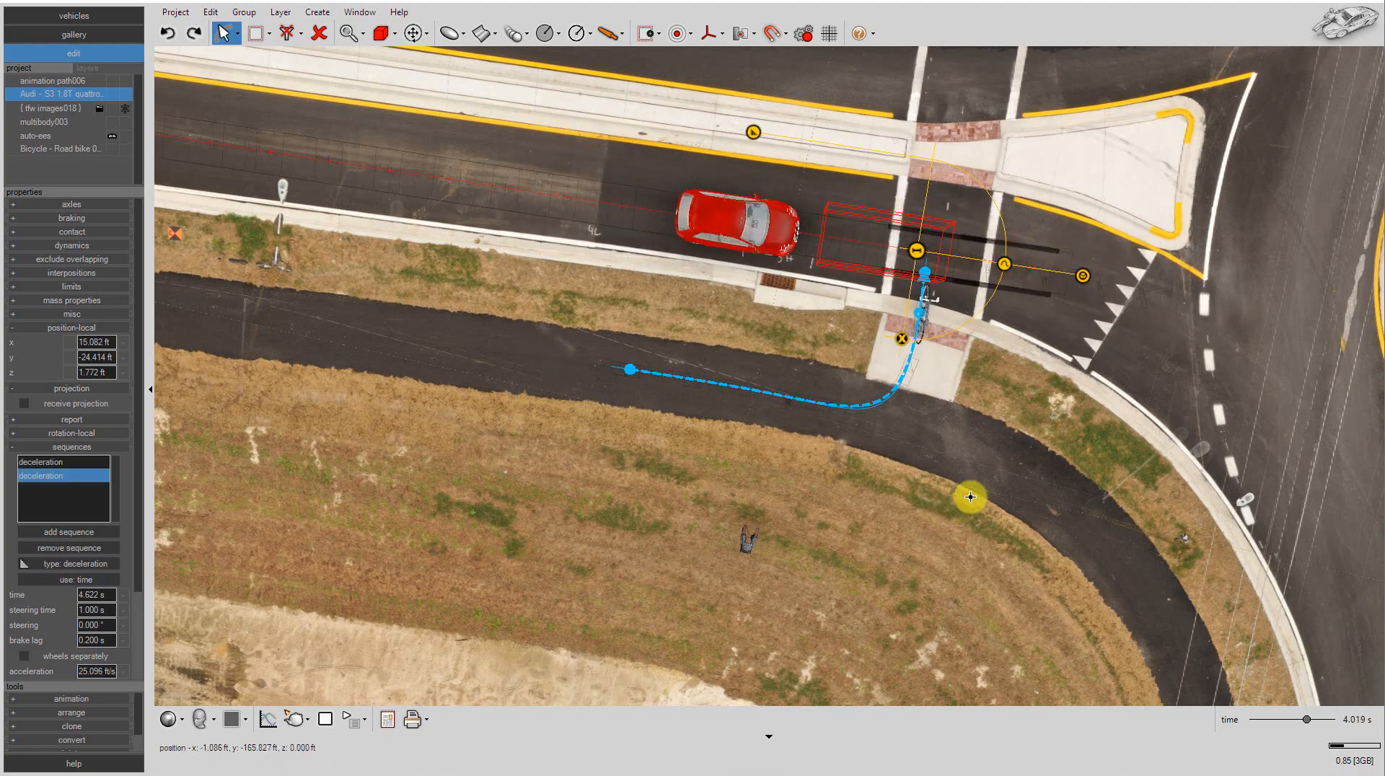
Step: Examine the playback of the bicycle and the braking Audi at the crosswalk from a low, close viewpoint
middle_drag(970, 497, 872, 430)
scroll(991, 360, up, 3)
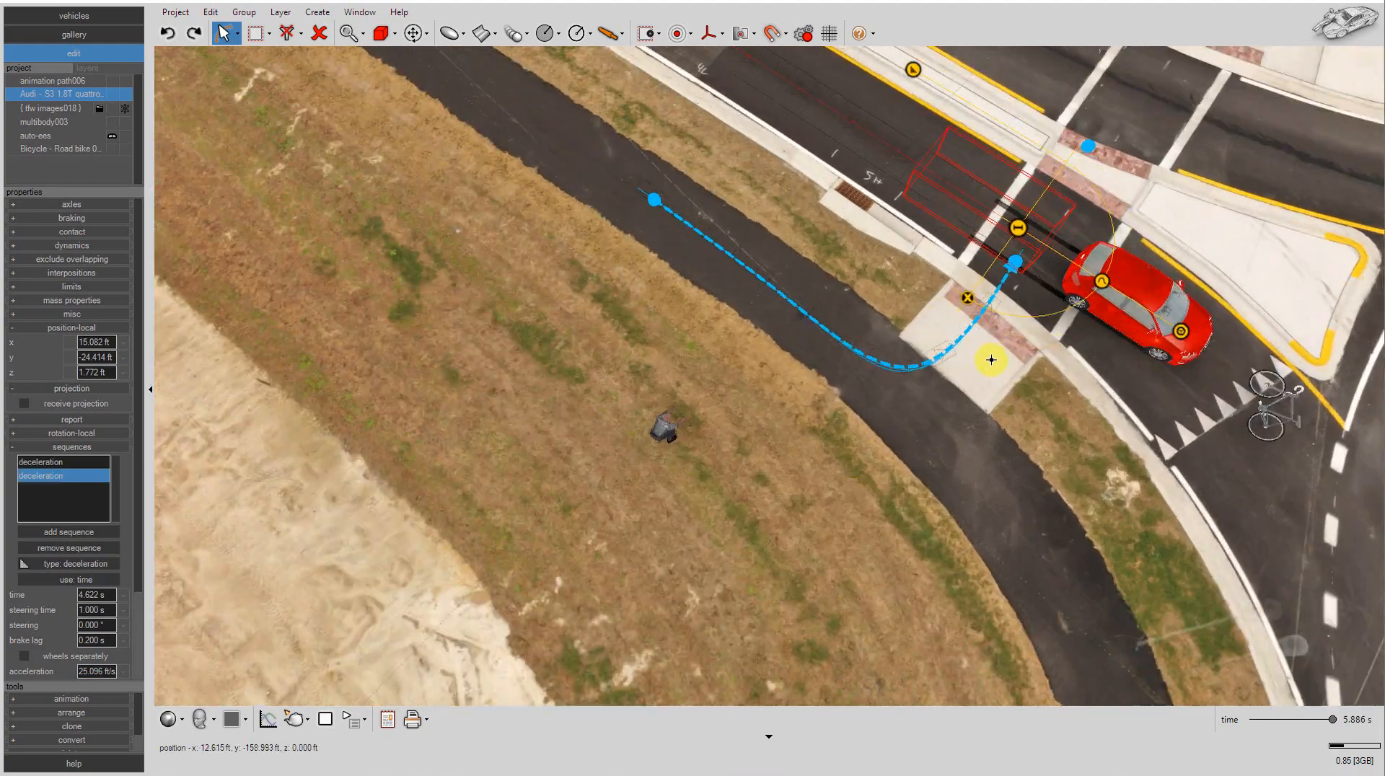
scroll(991, 360, up, 3)
middle_drag(992, 360, 938, 423)
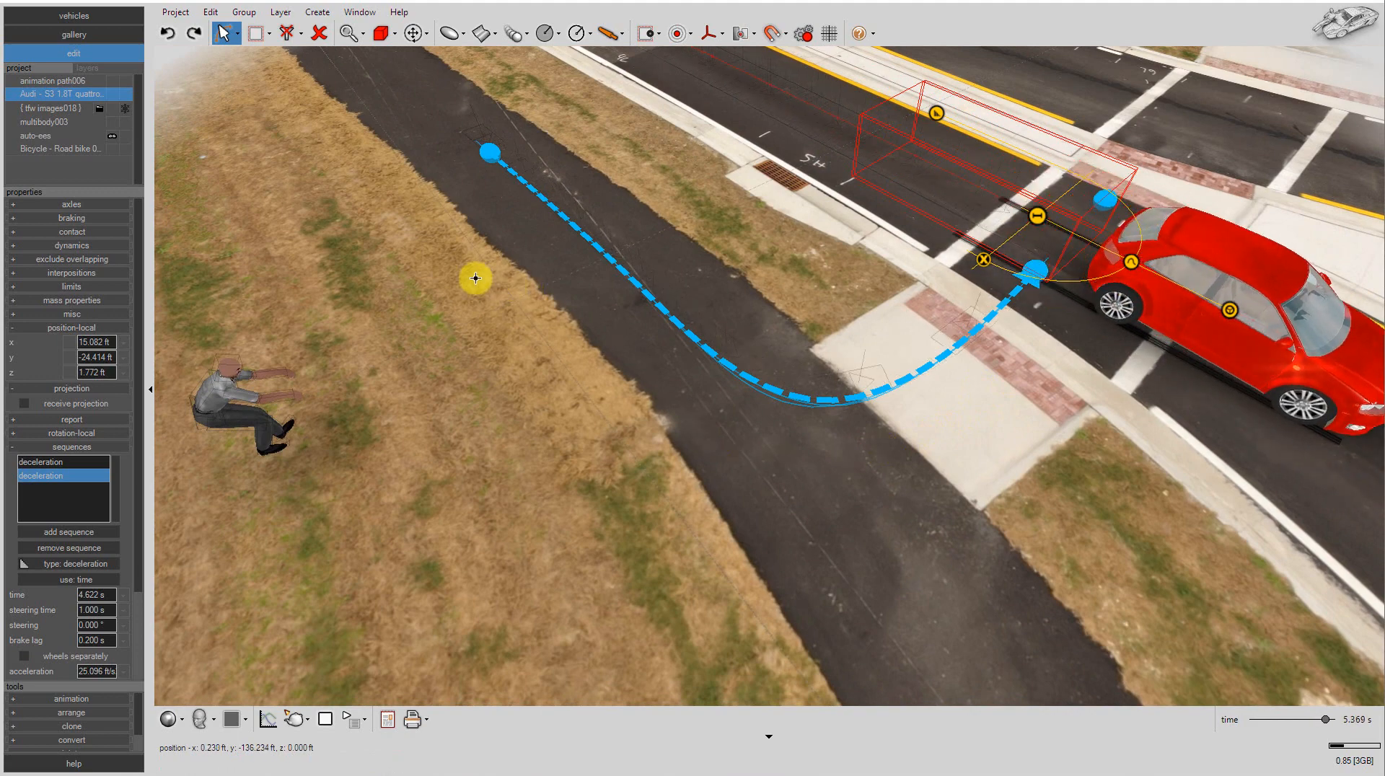
scroll(476, 278, down, 3)
scroll(858, 352, up, 4)
middle_drag(834, 449, 843, 418)
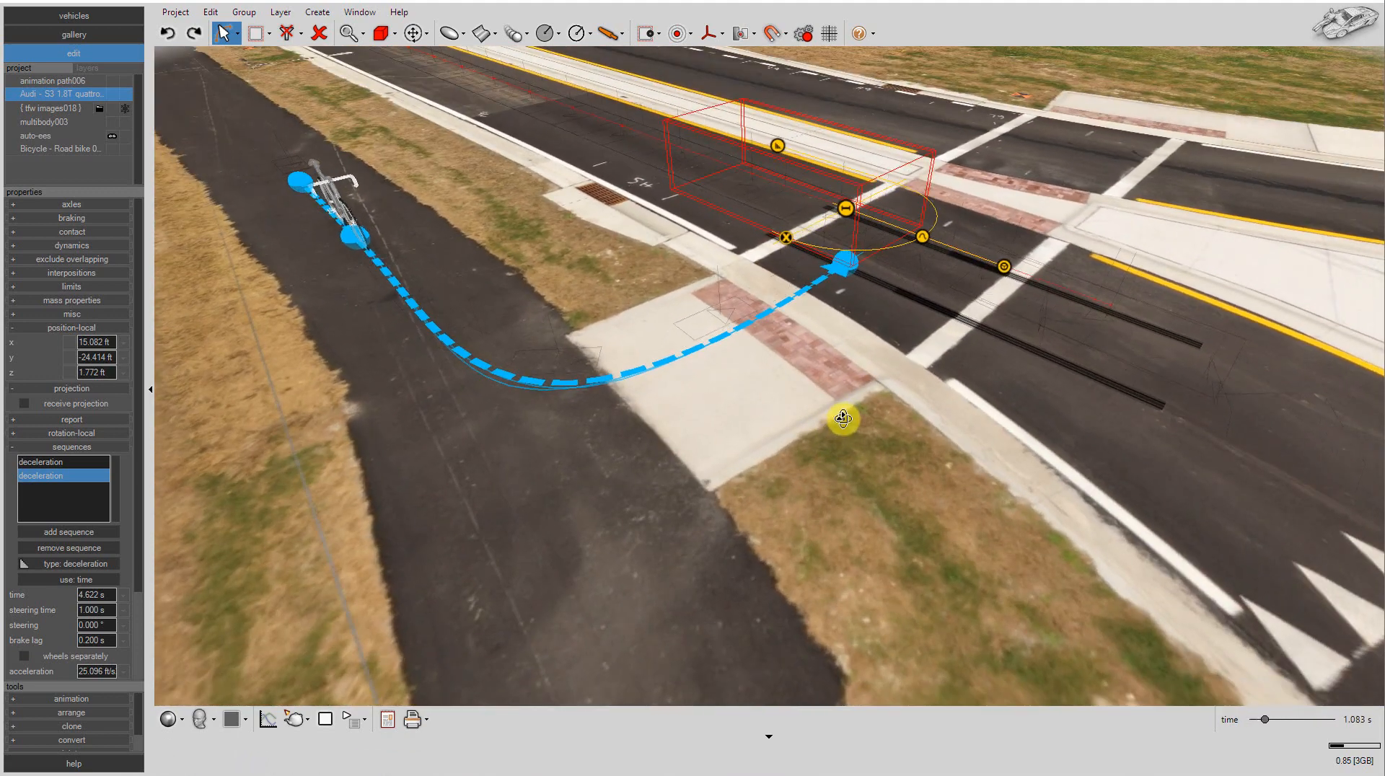
Step: Set the distance of the uniform sequence on the bicycle's animation path to 45 ft
click(48, 81)
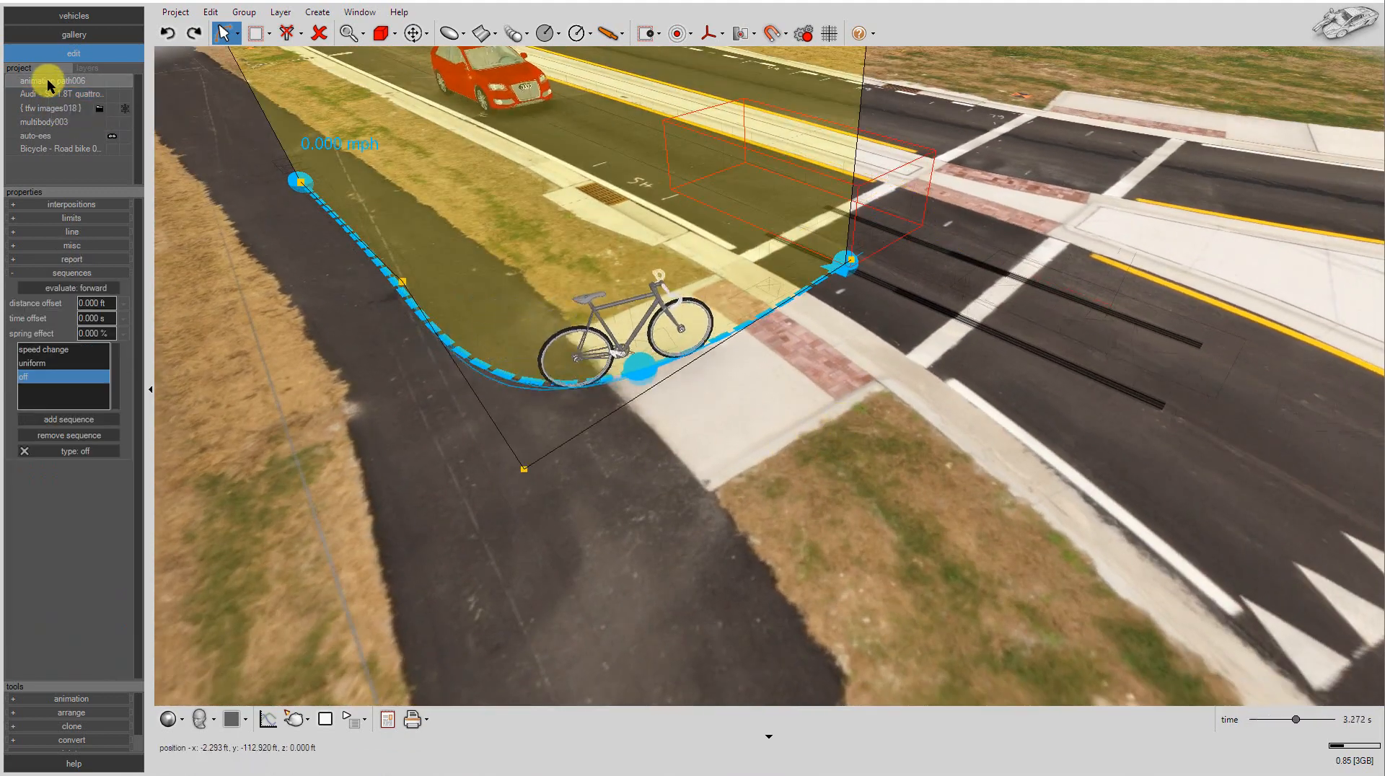
click(38, 362)
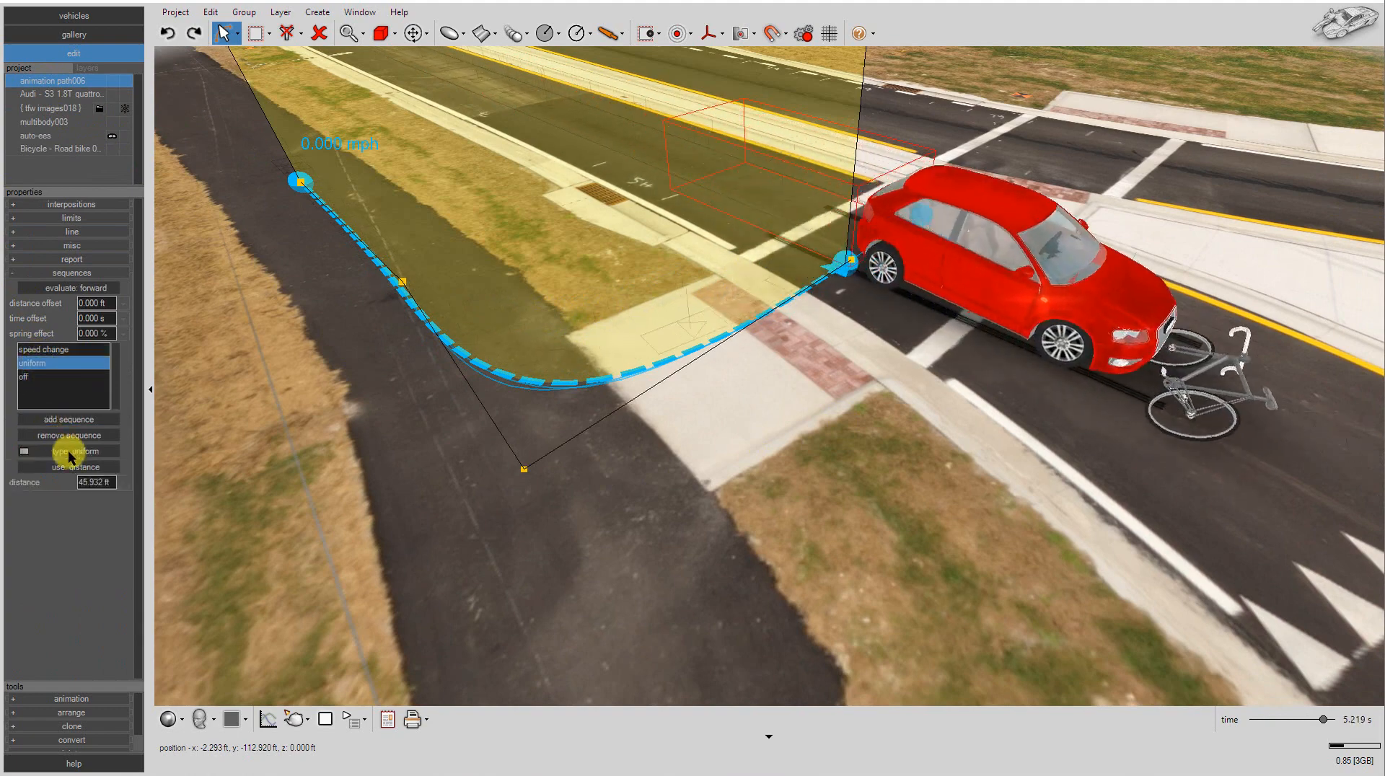
click(100, 482)
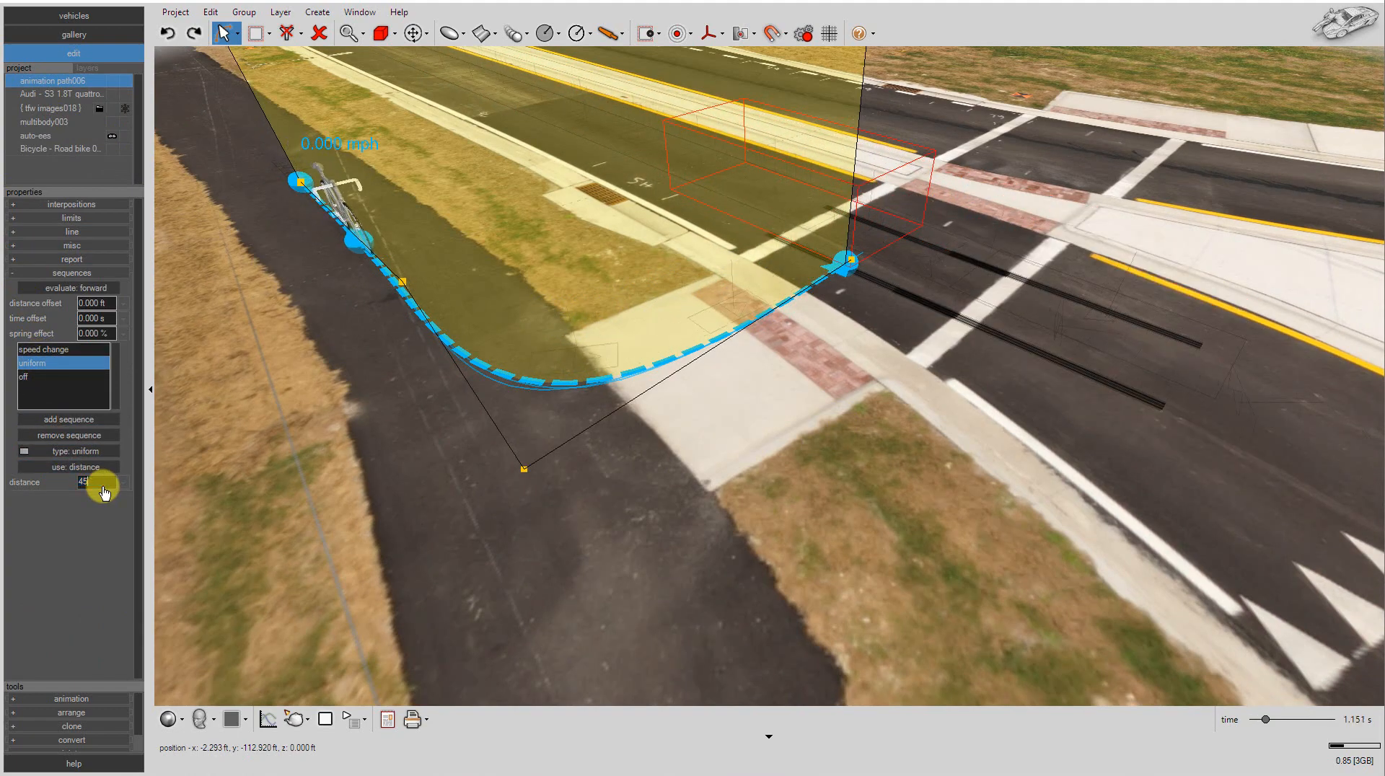
text(45)
key(Return)
Step: Pause the playback and scrub through the time range around the impact to check where the bicycle is released
middle_drag(654, 400, 484, 356)
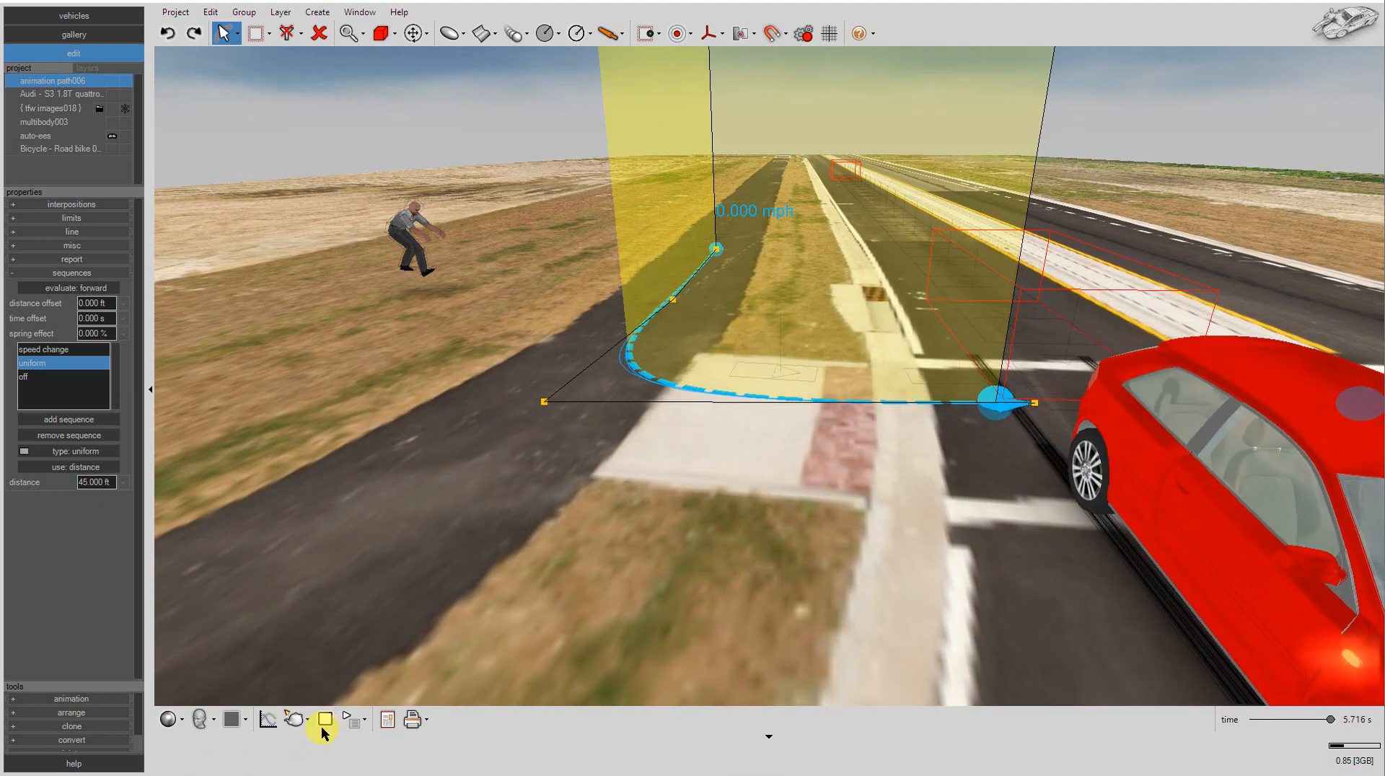
click(324, 719)
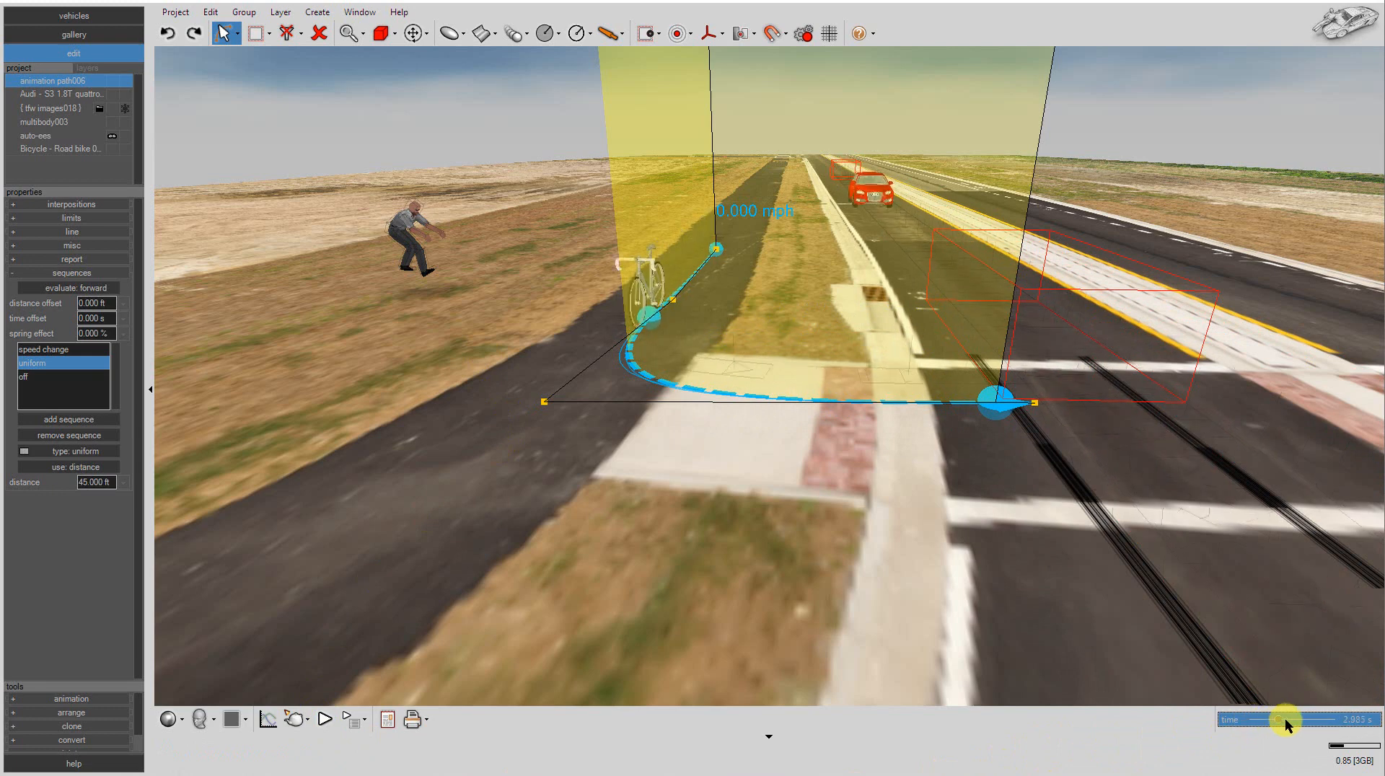
drag(1286, 720, 1310, 720)
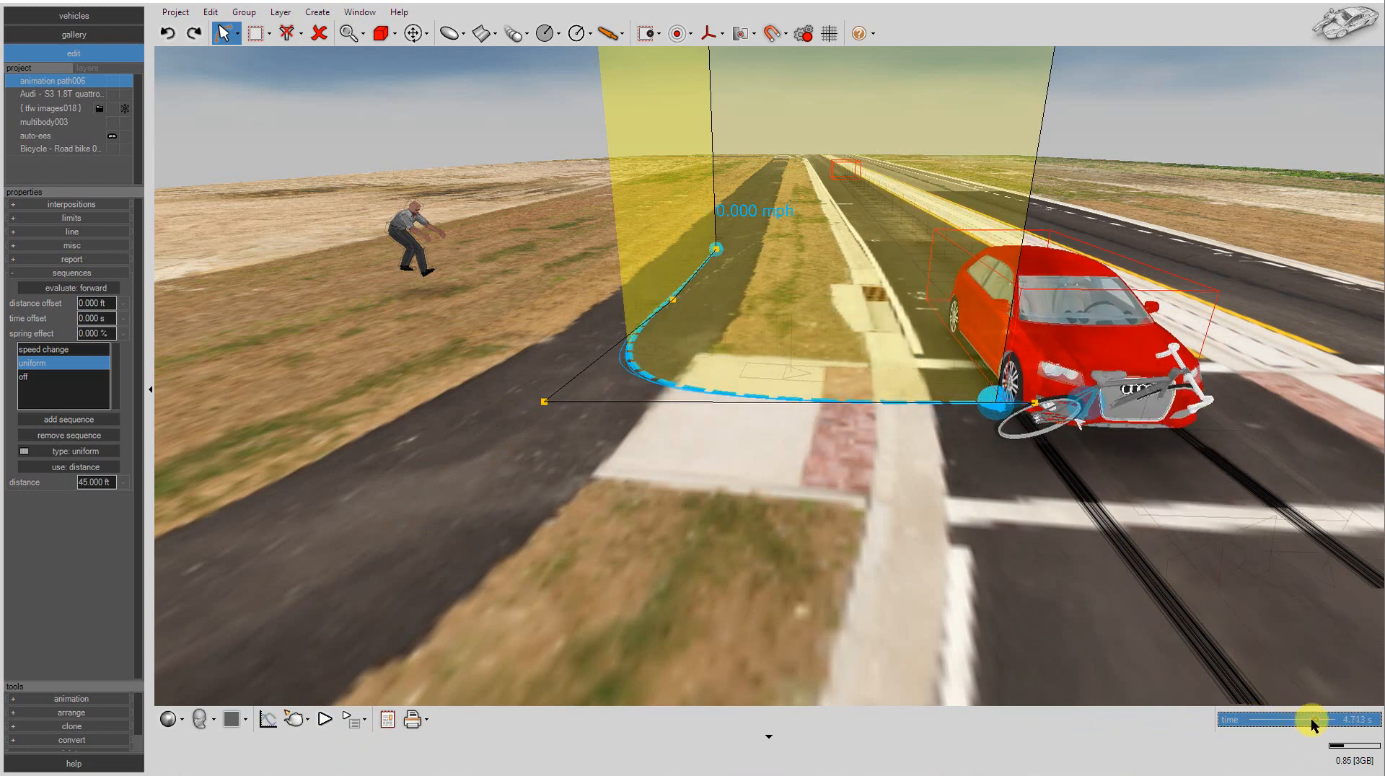
Step: Set the uniform sequence's distance to 46 ft and scrub the time to about 4.16 s, just before impact
click(307, 719)
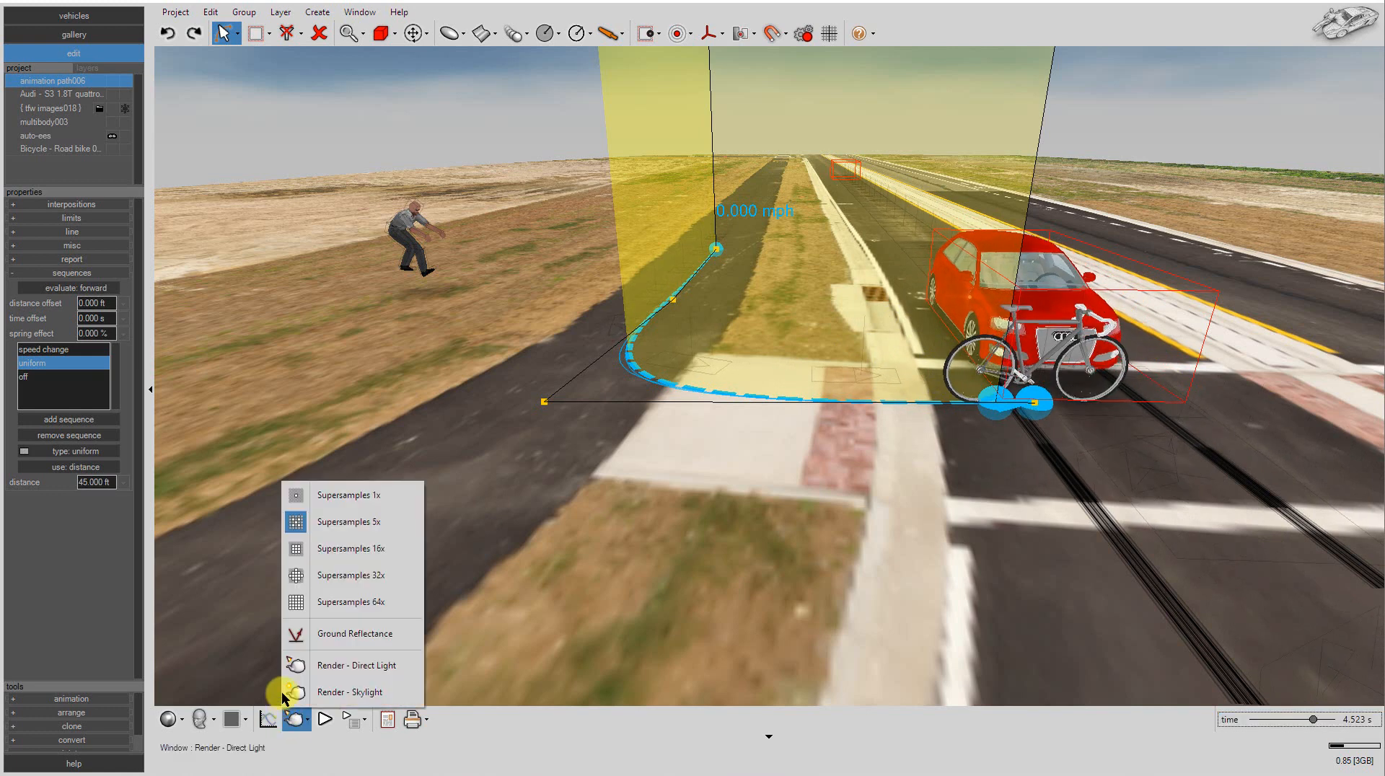
text(46)
key(Return)
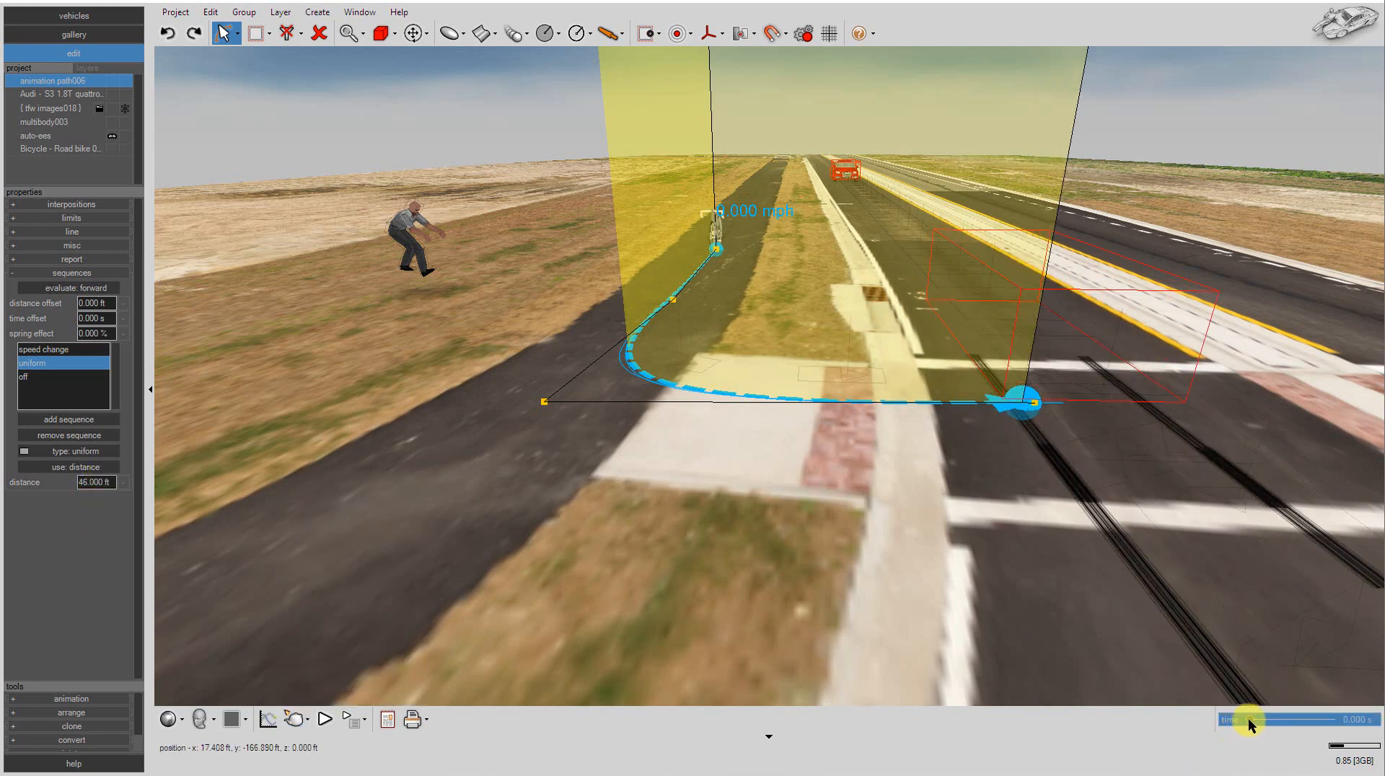
drag(1248, 719, 1313, 720)
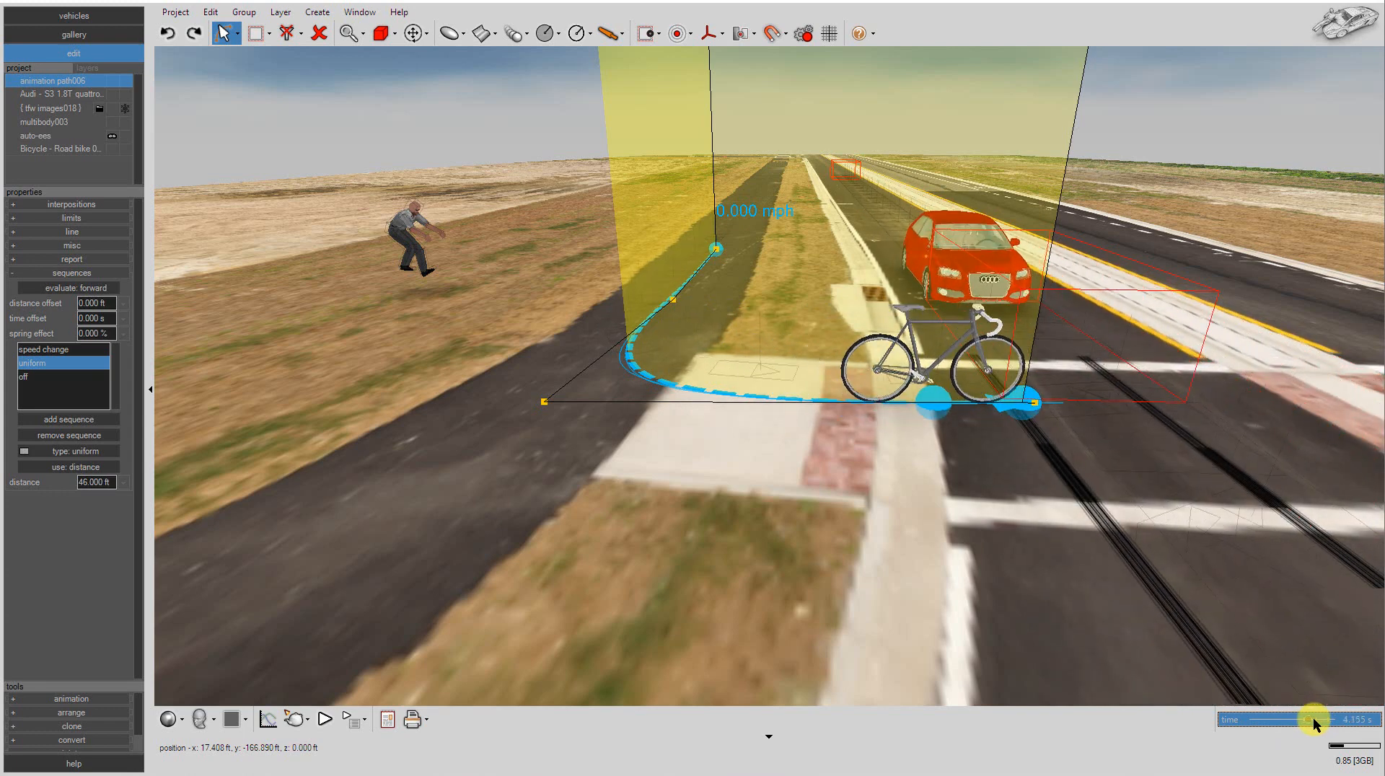
Step: Select a contact of the auto-ees object and set its default depth of penetration to 0 s
click(66, 137)
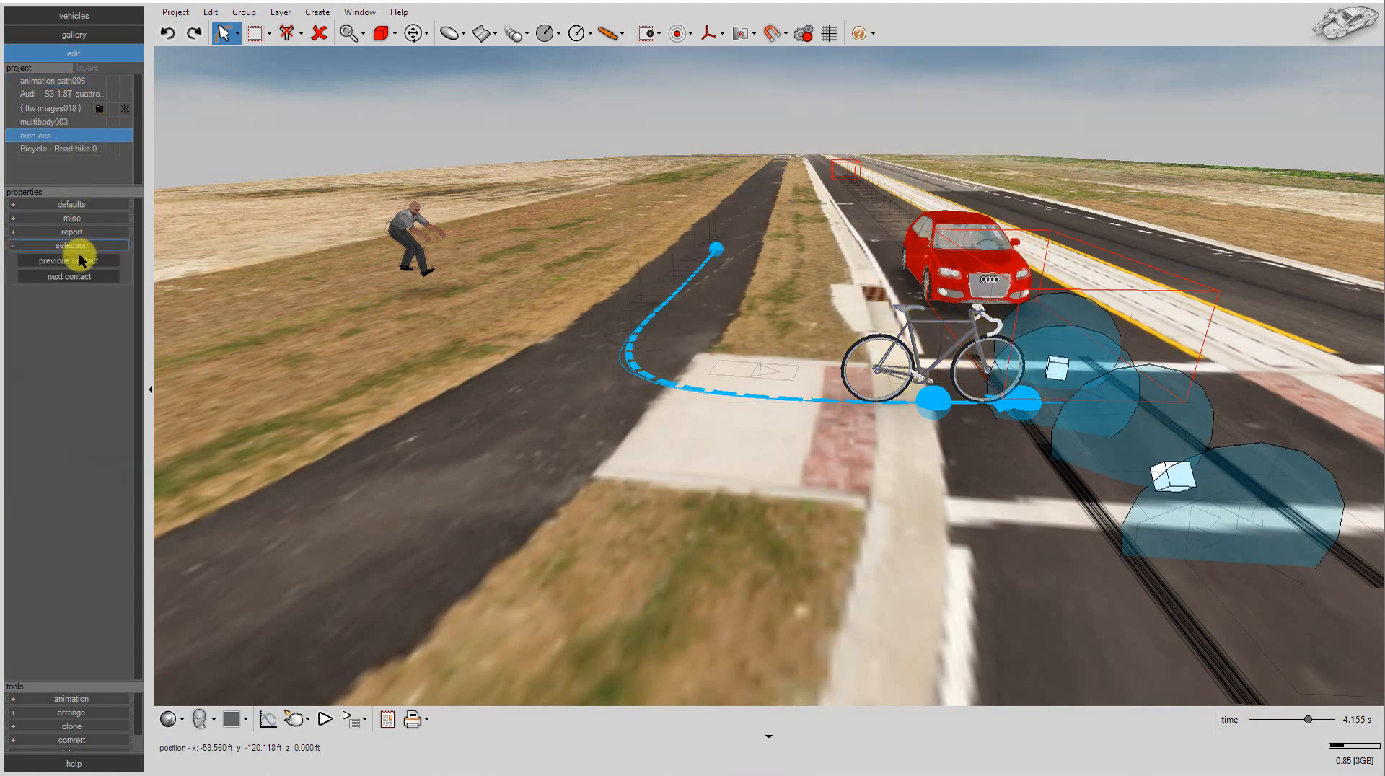
click(87, 267)
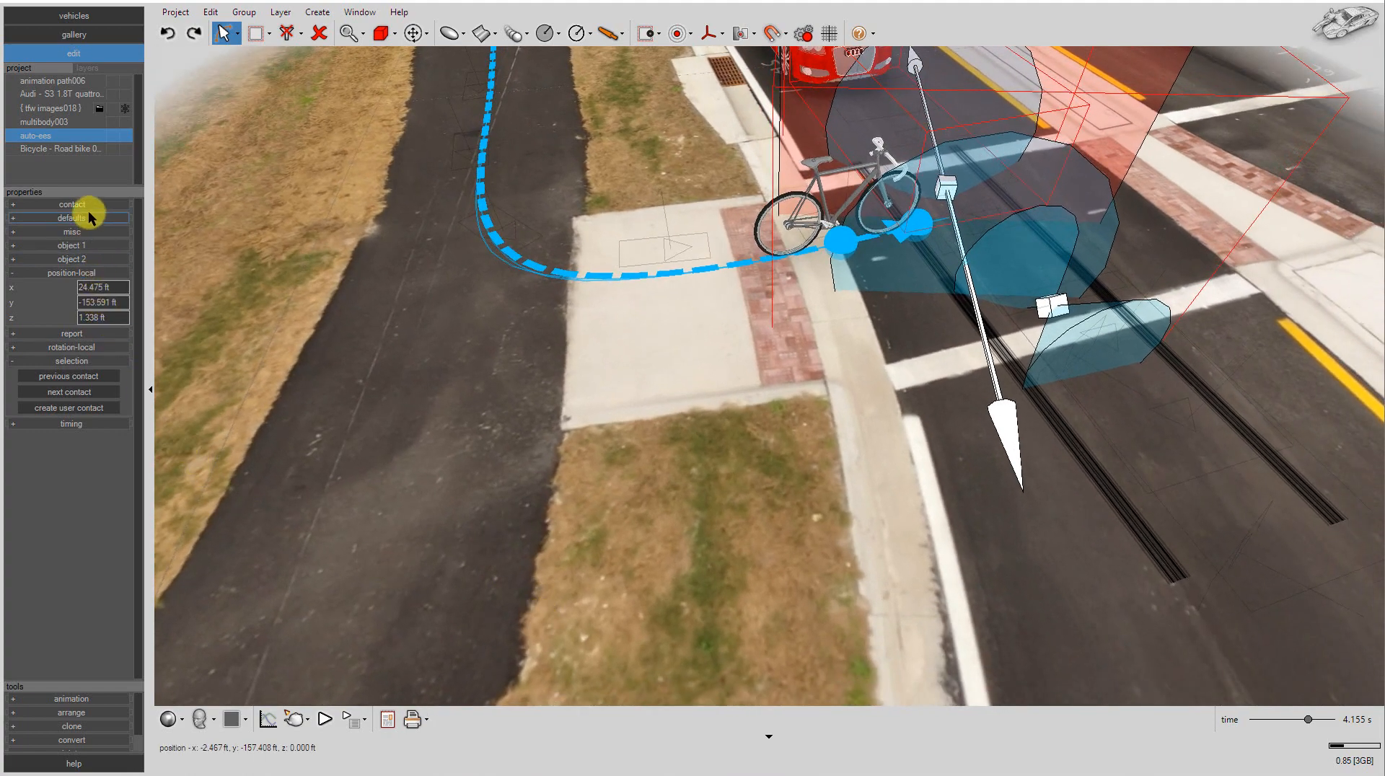
click(88, 215)
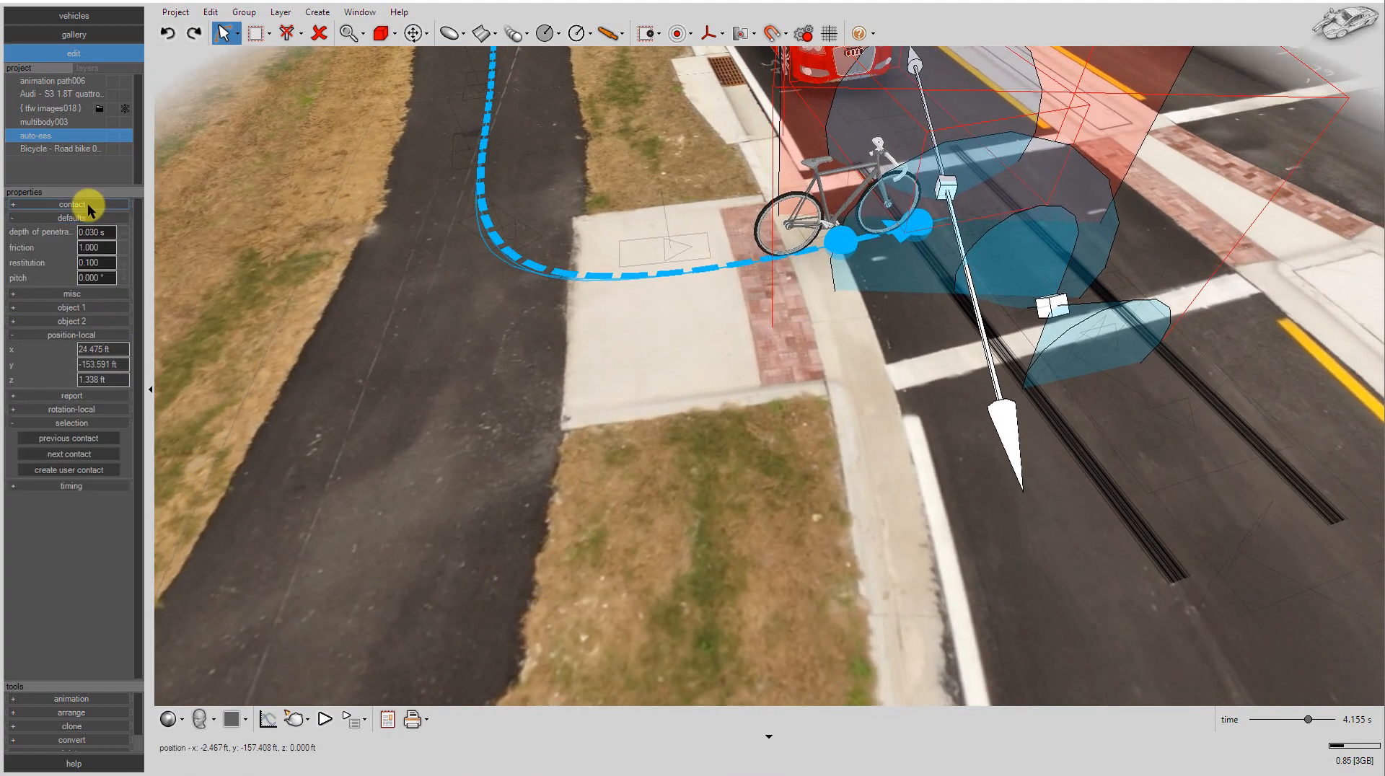
click(86, 205)
click(88, 325)
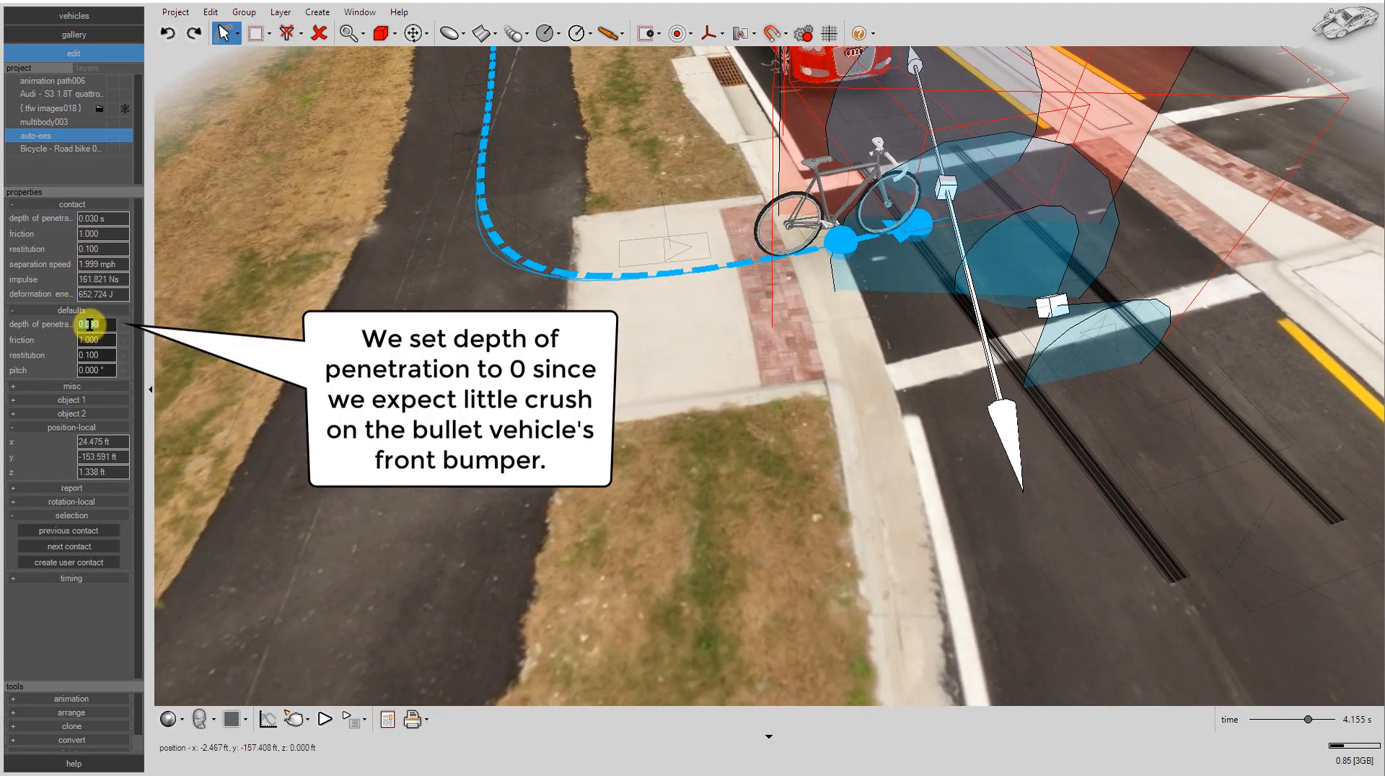
text(0)
key(Return)
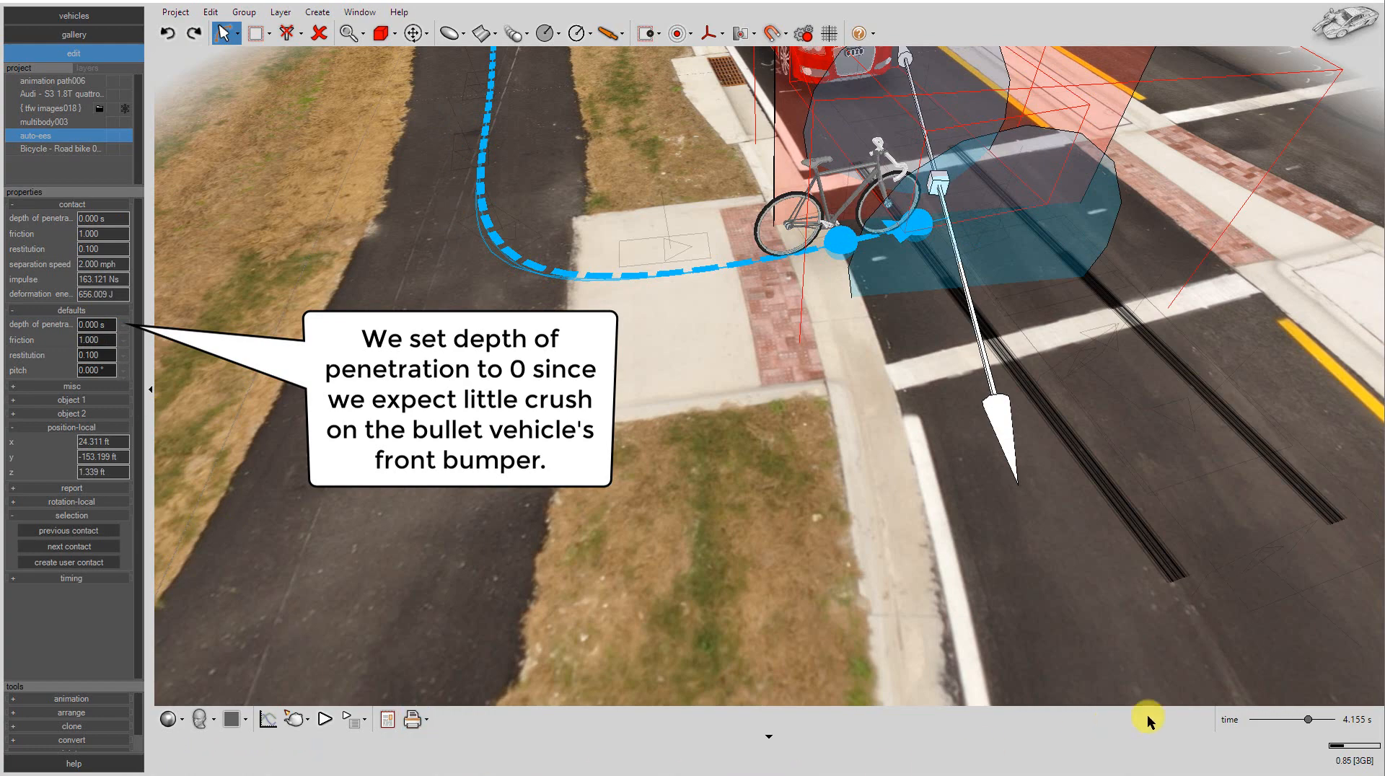
Step: Set the time back to about 1.83 s and hide the auto-ees contact display
mouse_move(1300, 719)
mouse_down()
mouse_move(1343, 720)
mouse_move(1275, 724)
mouse_up()
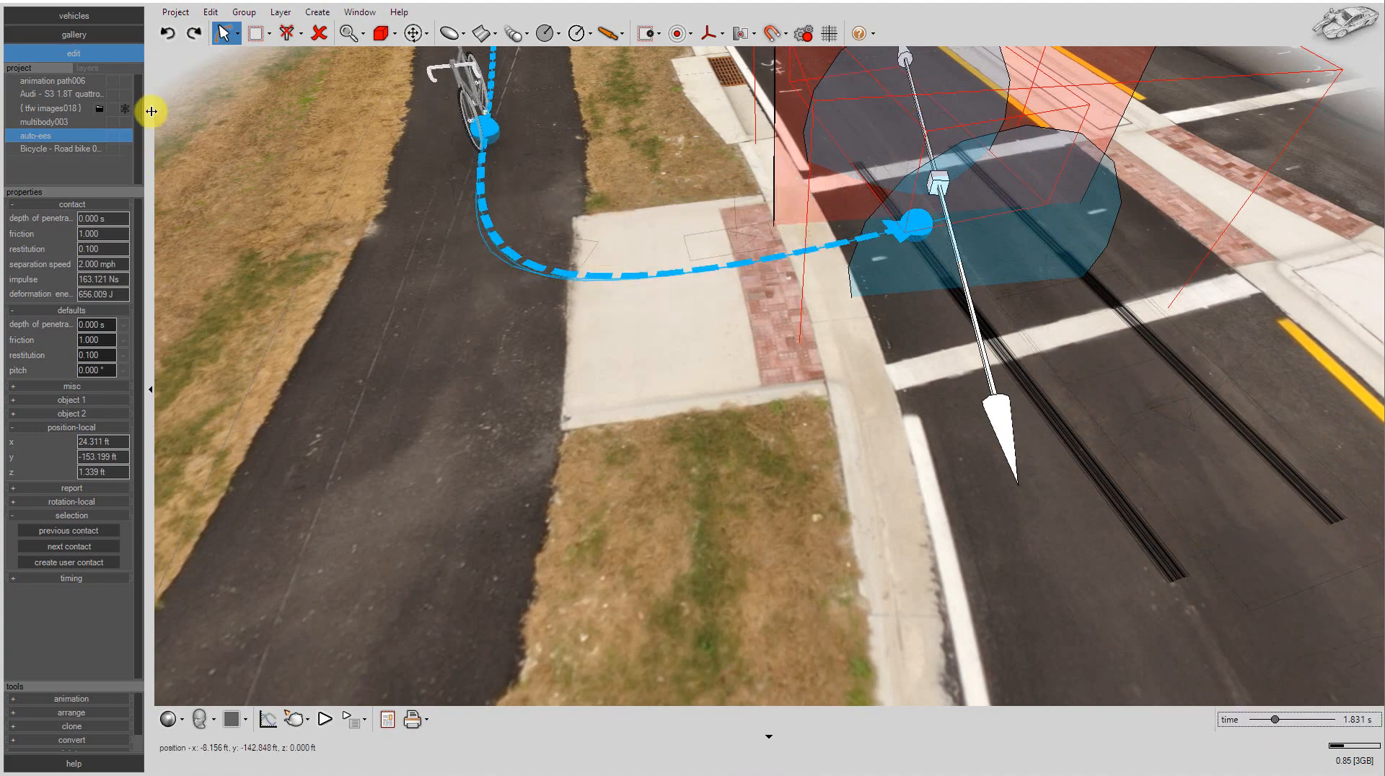
click(114, 134)
right_drag(467, 320, 569, 440)
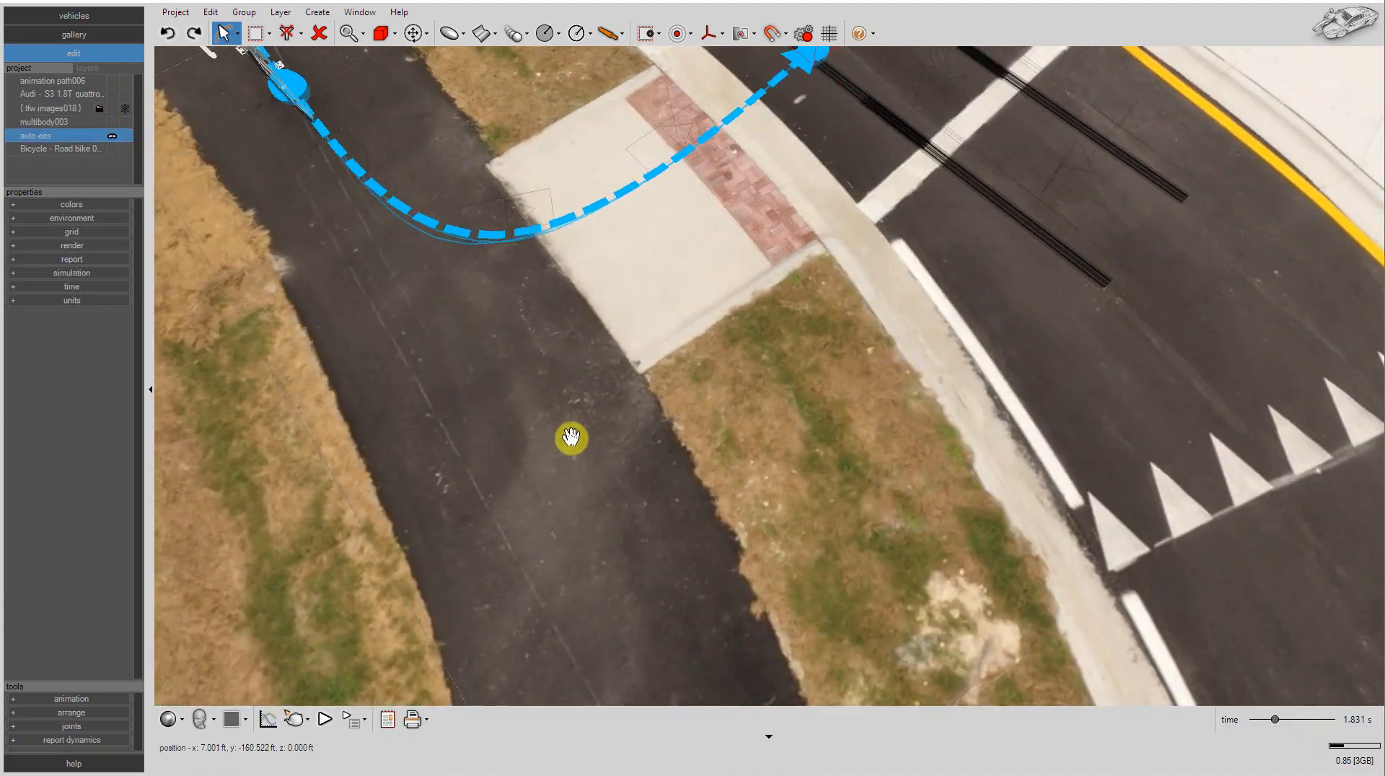
scroll(567, 448, down, 6)
scroll(441, 307, up, 8)
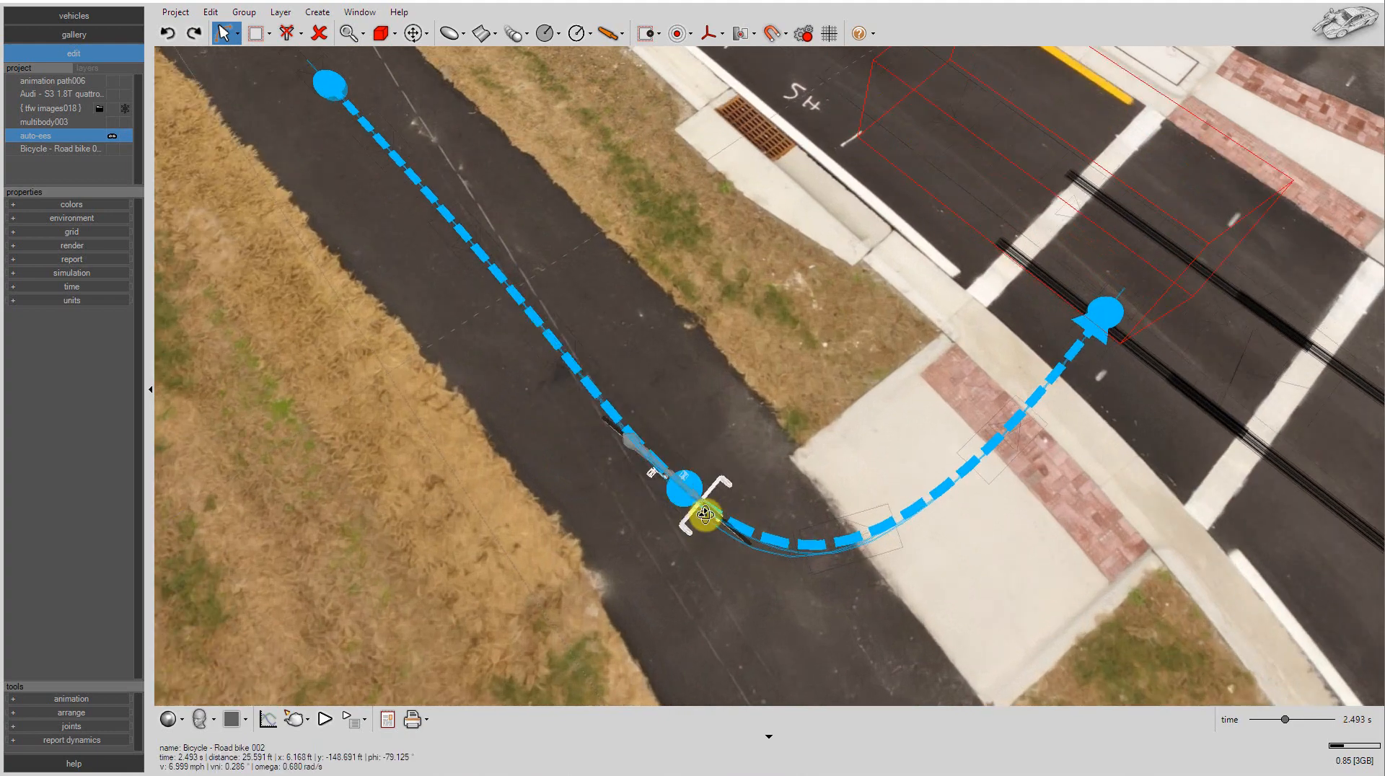
right_drag(704, 517, 811, 488)
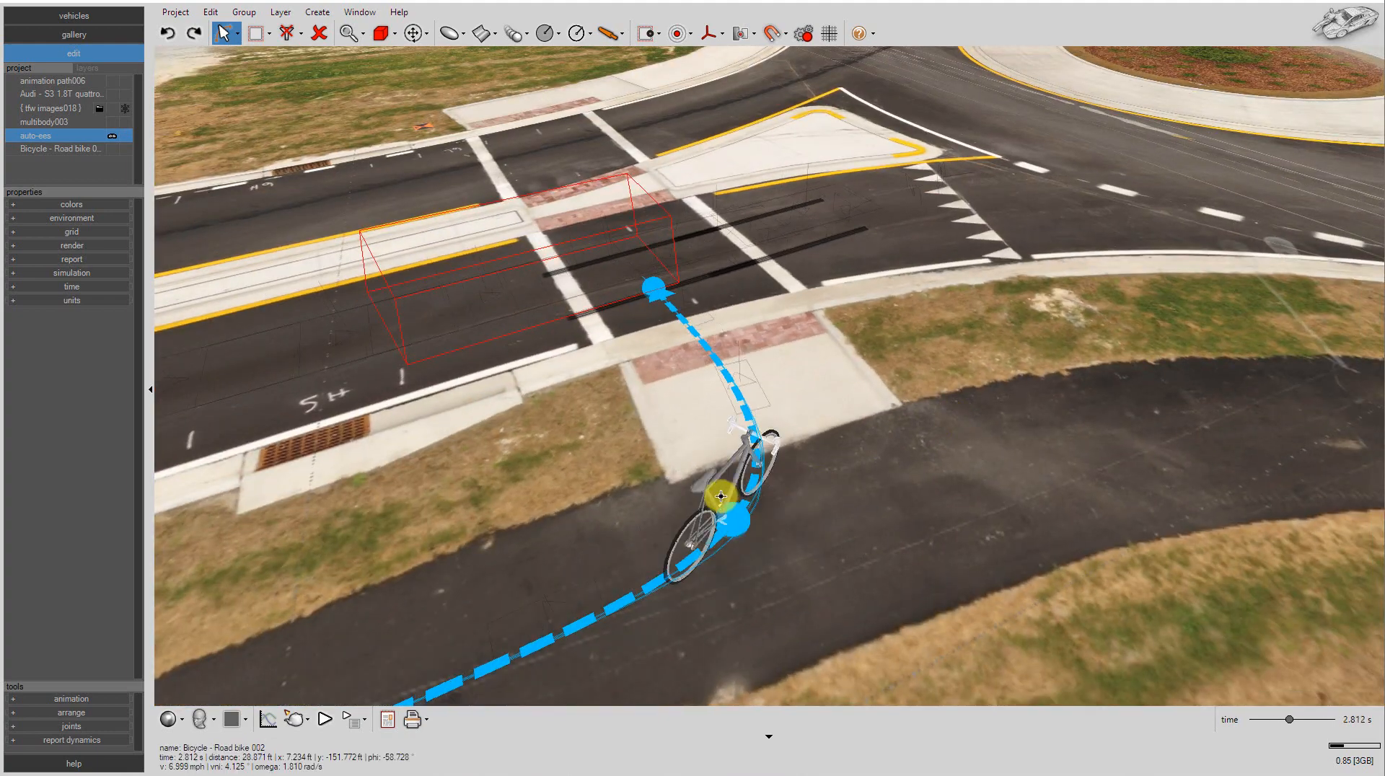
Step: Select the bicycle's animation path and switch the selection mode to Interpositions
click(59, 80)
click(380, 33)
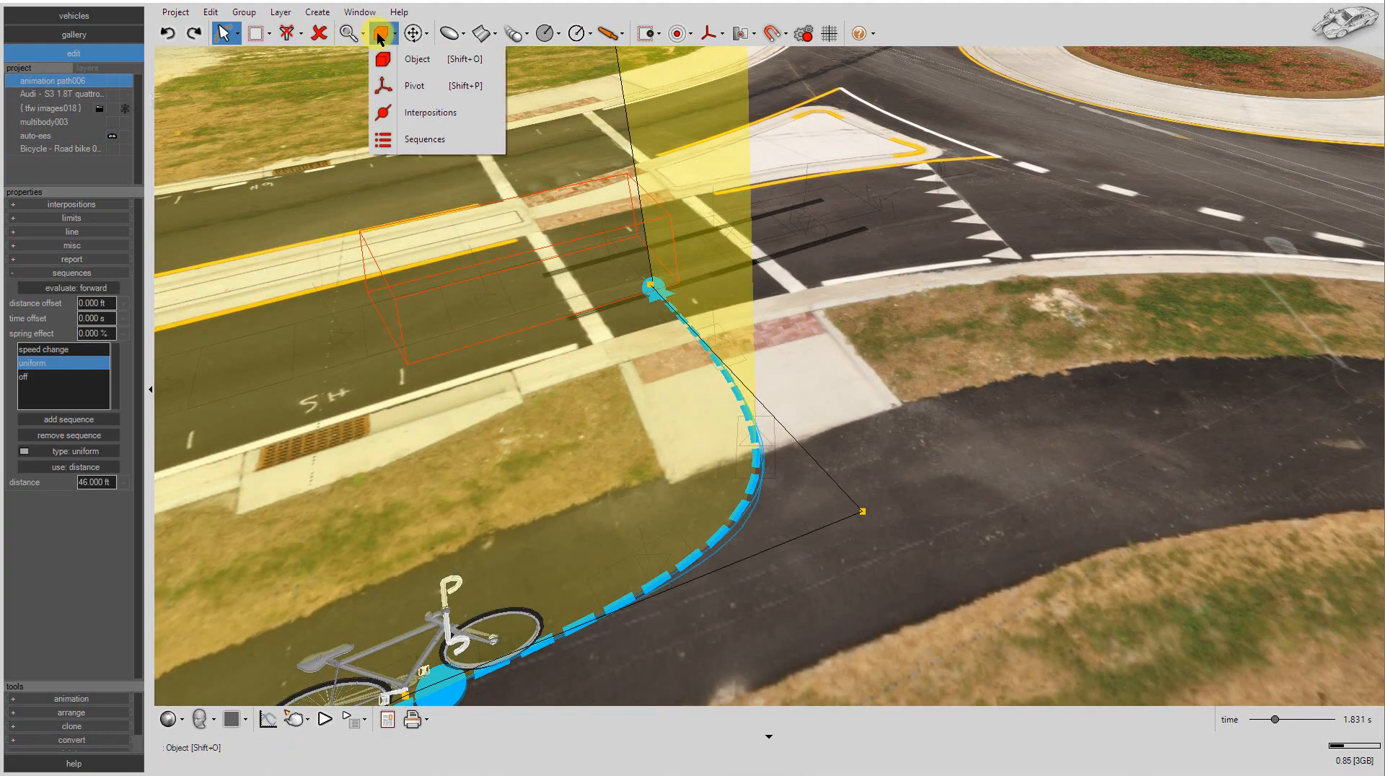
click(400, 116)
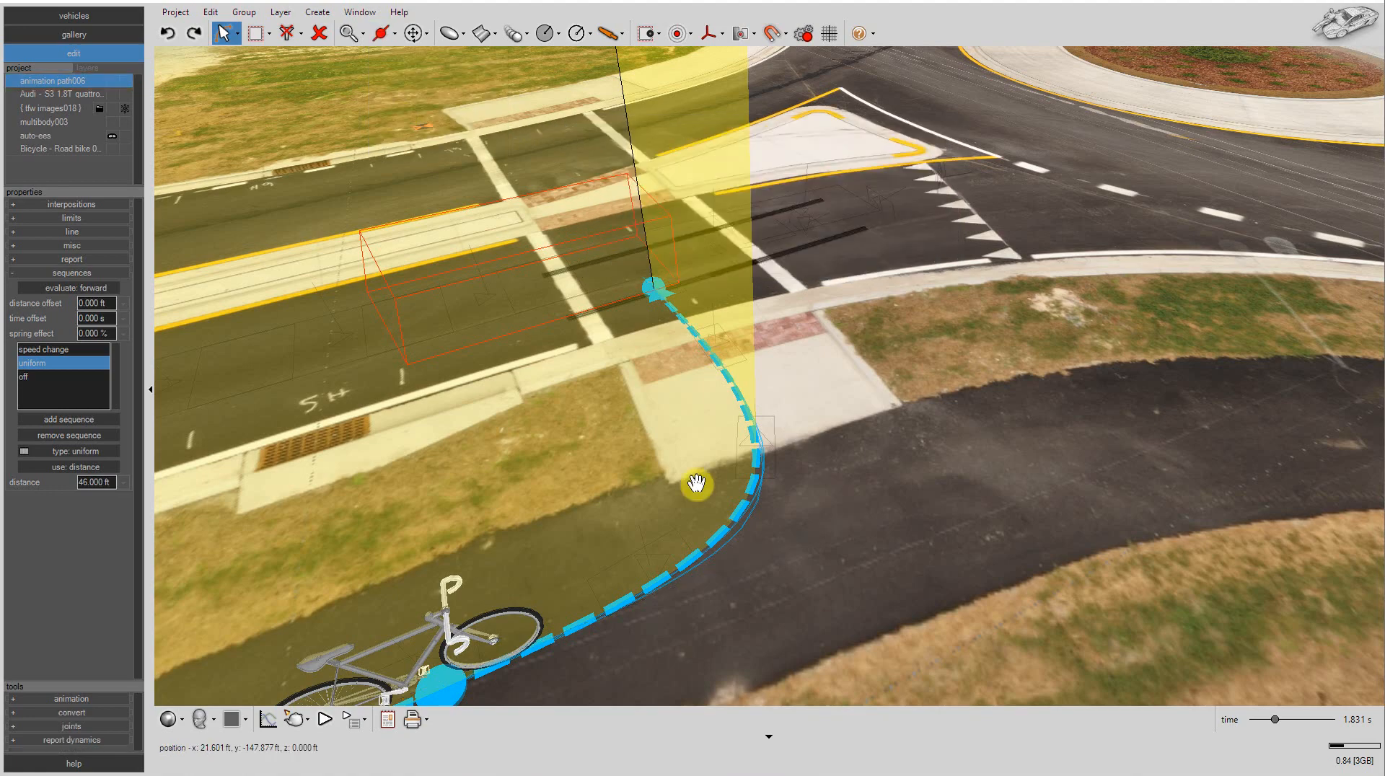
Step: Add an interposition at the start of the animation path, with a distance of 0 ft and a roll of 0°
right_drag(695, 485, 1023, 425)
scroll(1018, 425, down, 5)
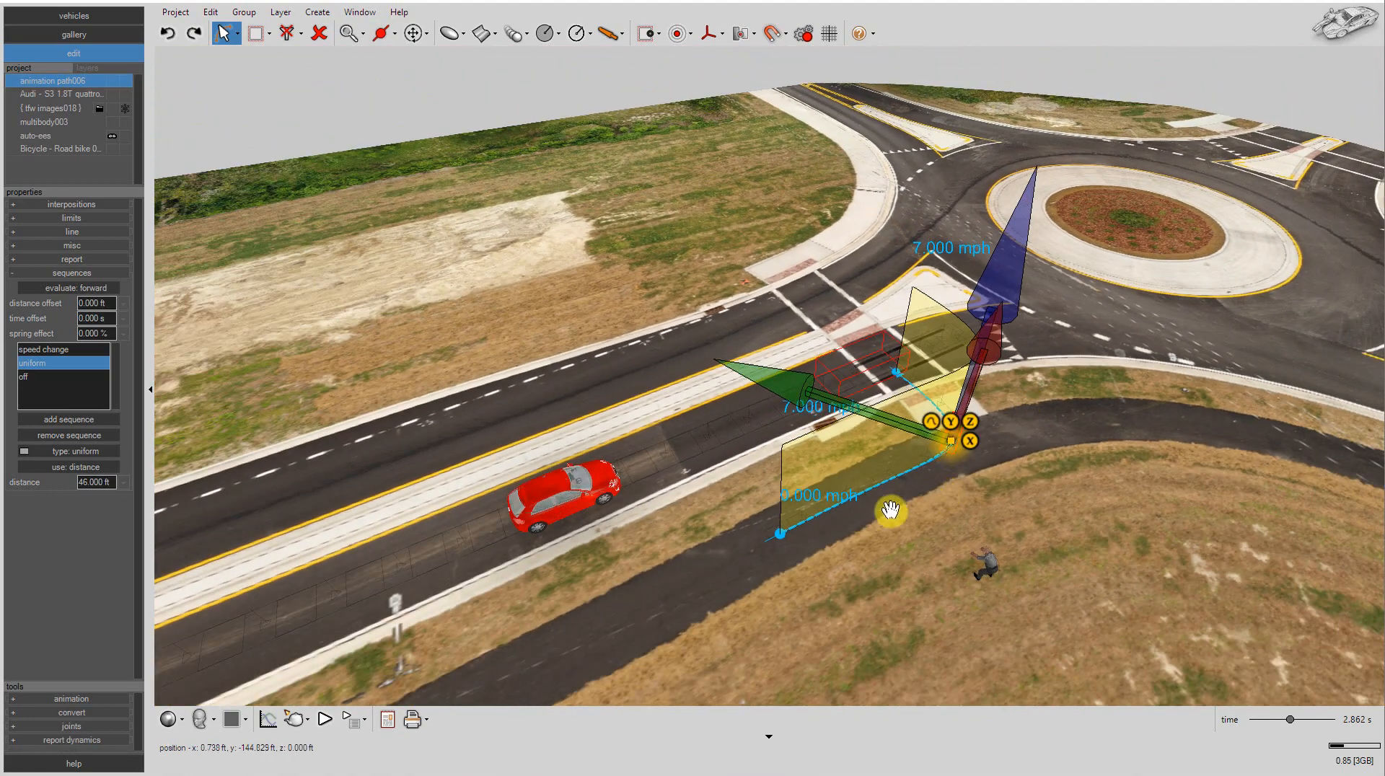
scroll(880, 519, up, 4)
scroll(744, 579, up, 3)
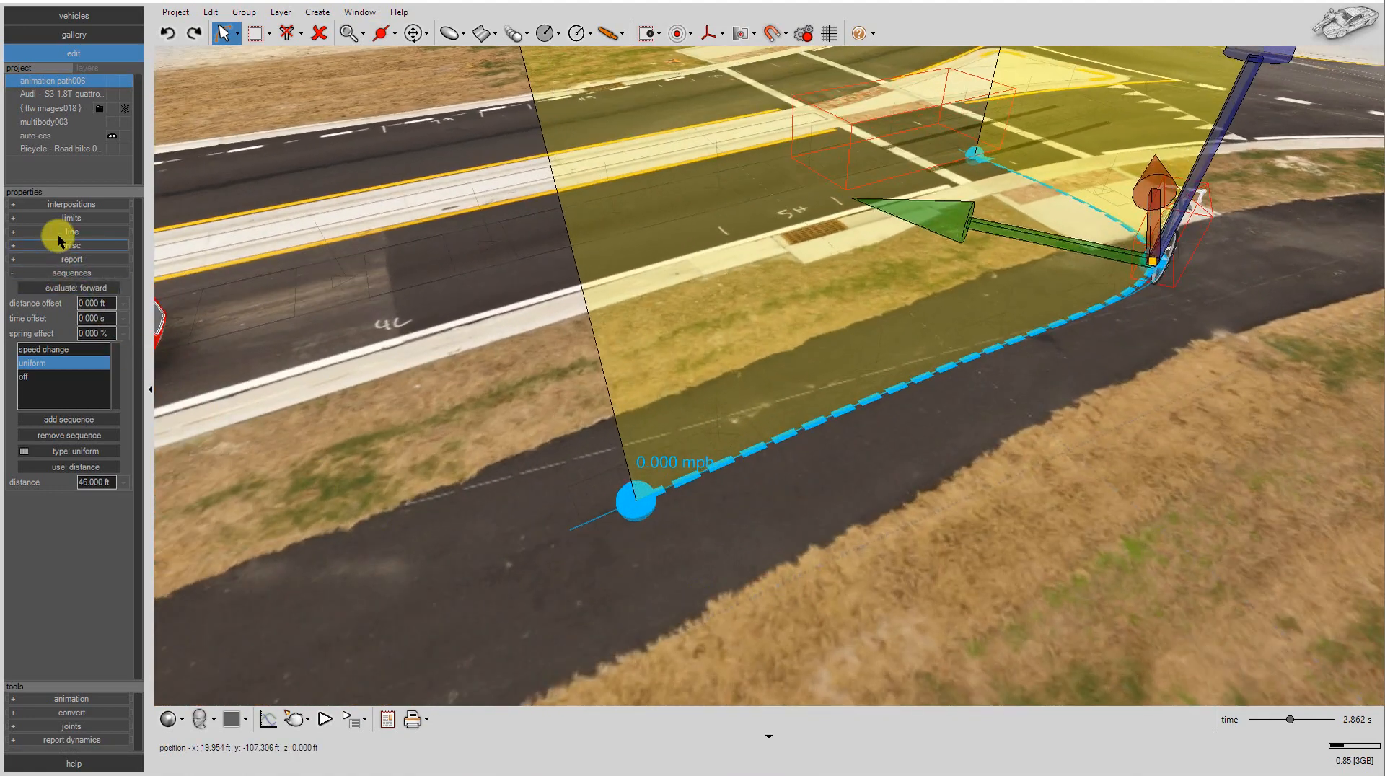
click(62, 205)
click(638, 498)
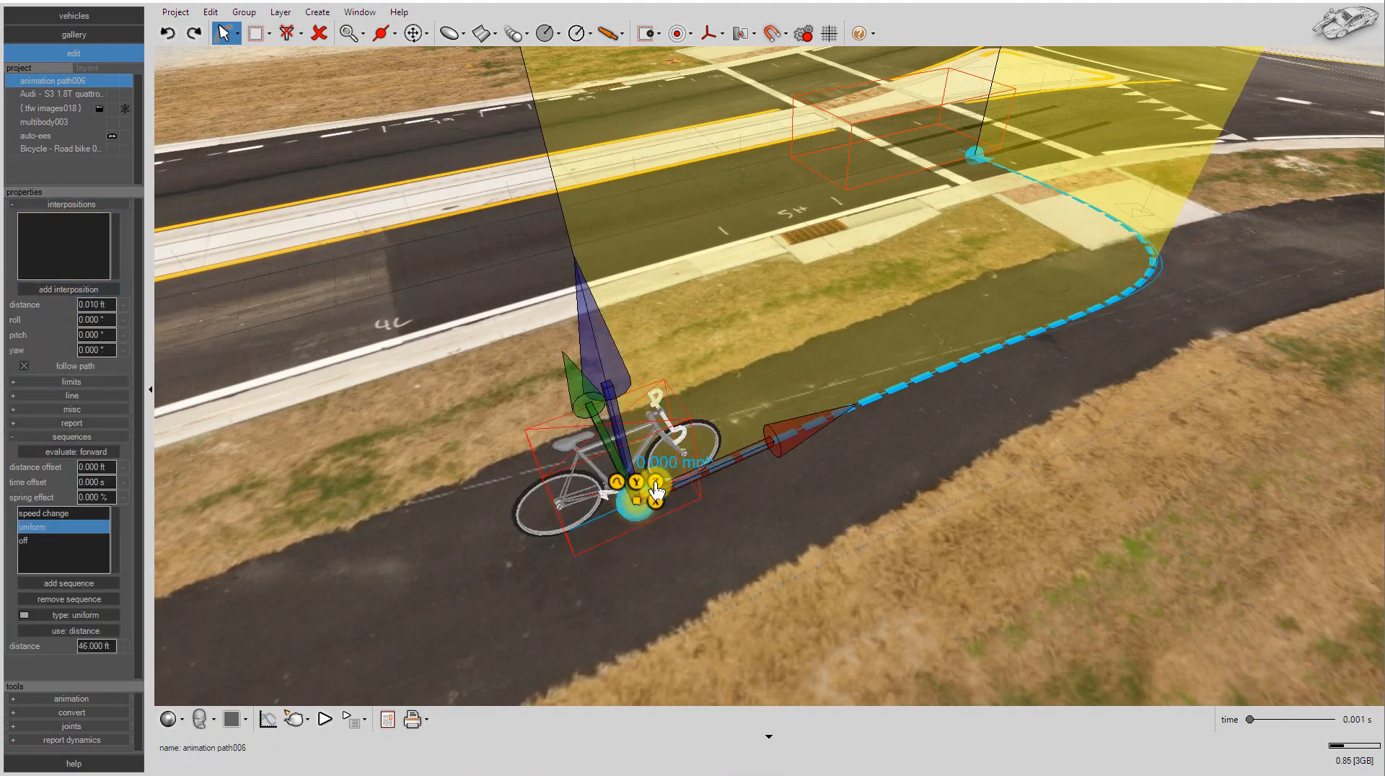
click(95, 288)
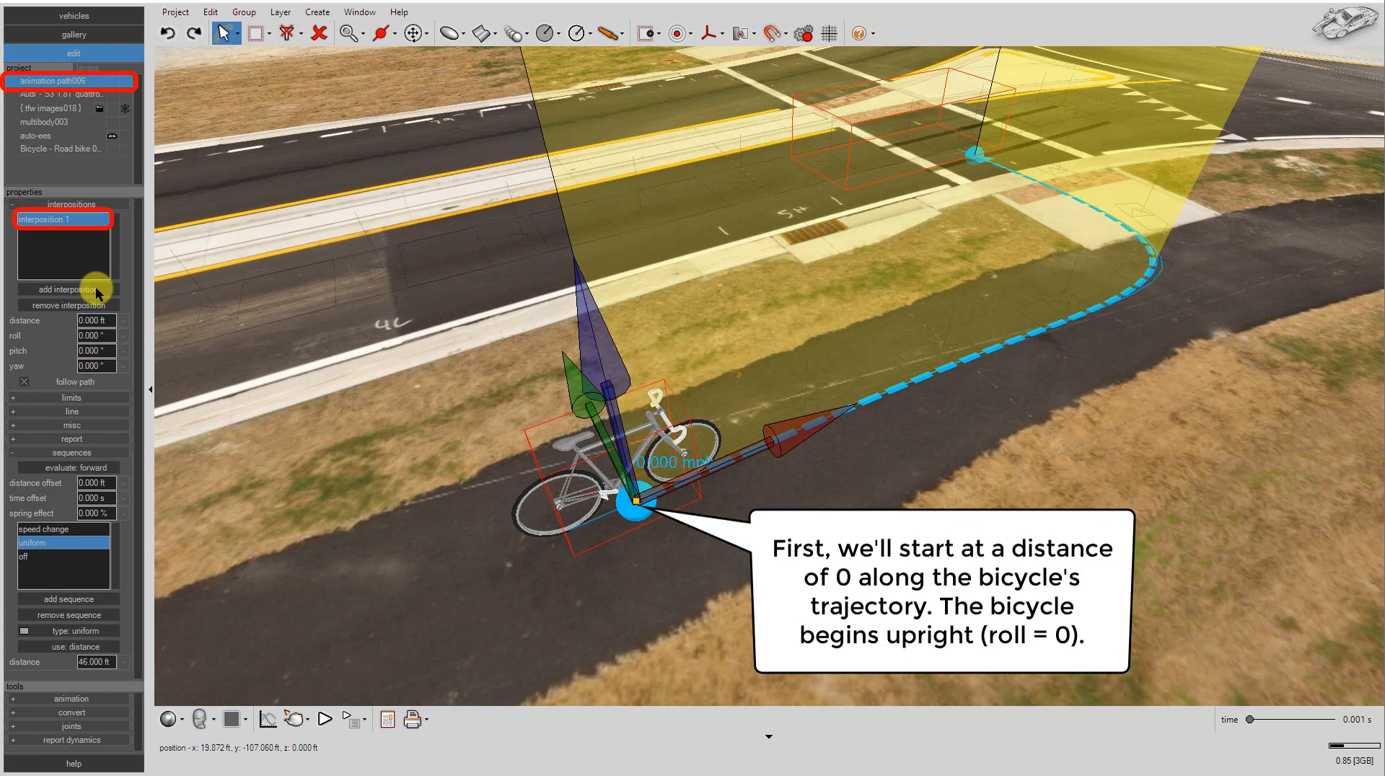
Step: Add a second interposition on the animation path just before the turn, at about 20.156 ft with a roll of 0°
middle_drag(349, 511, 440, 507)
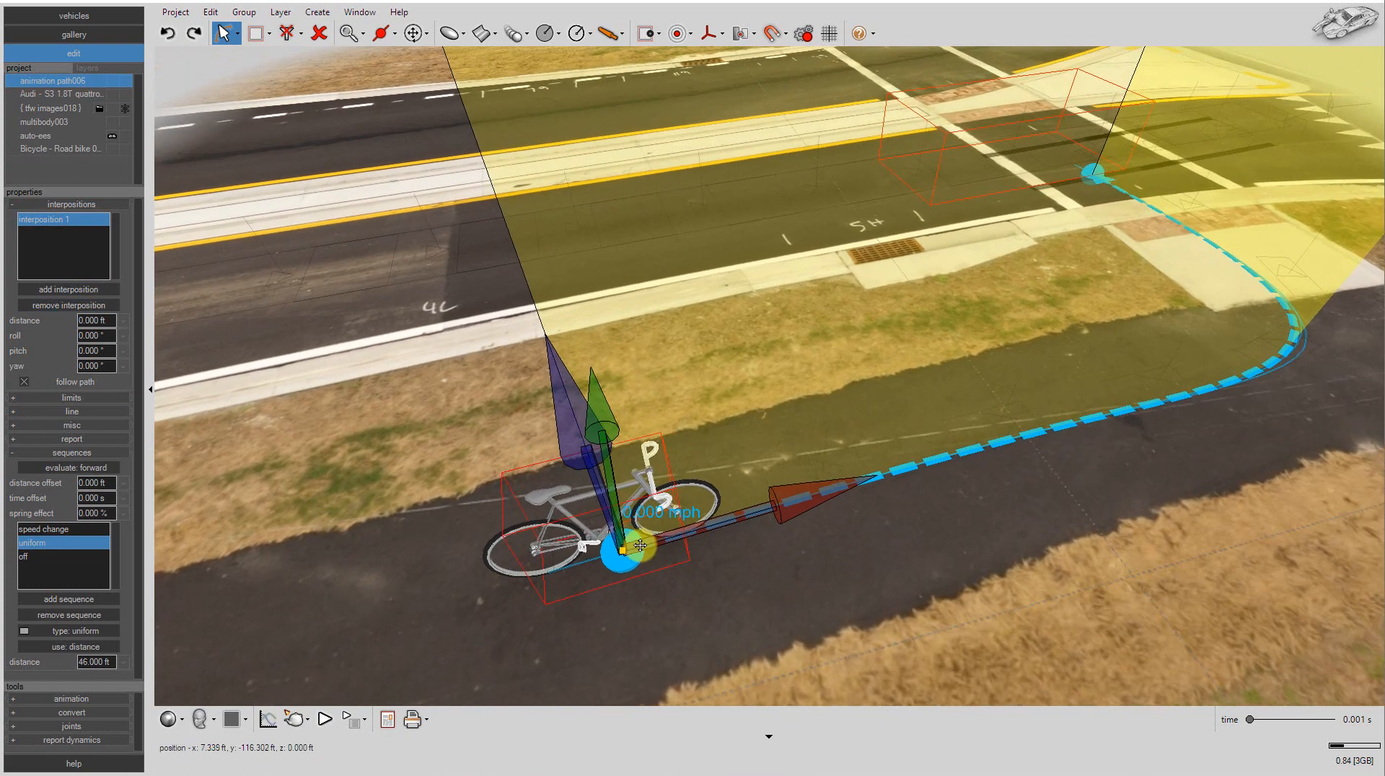
drag(1184, 401, 1135, 415)
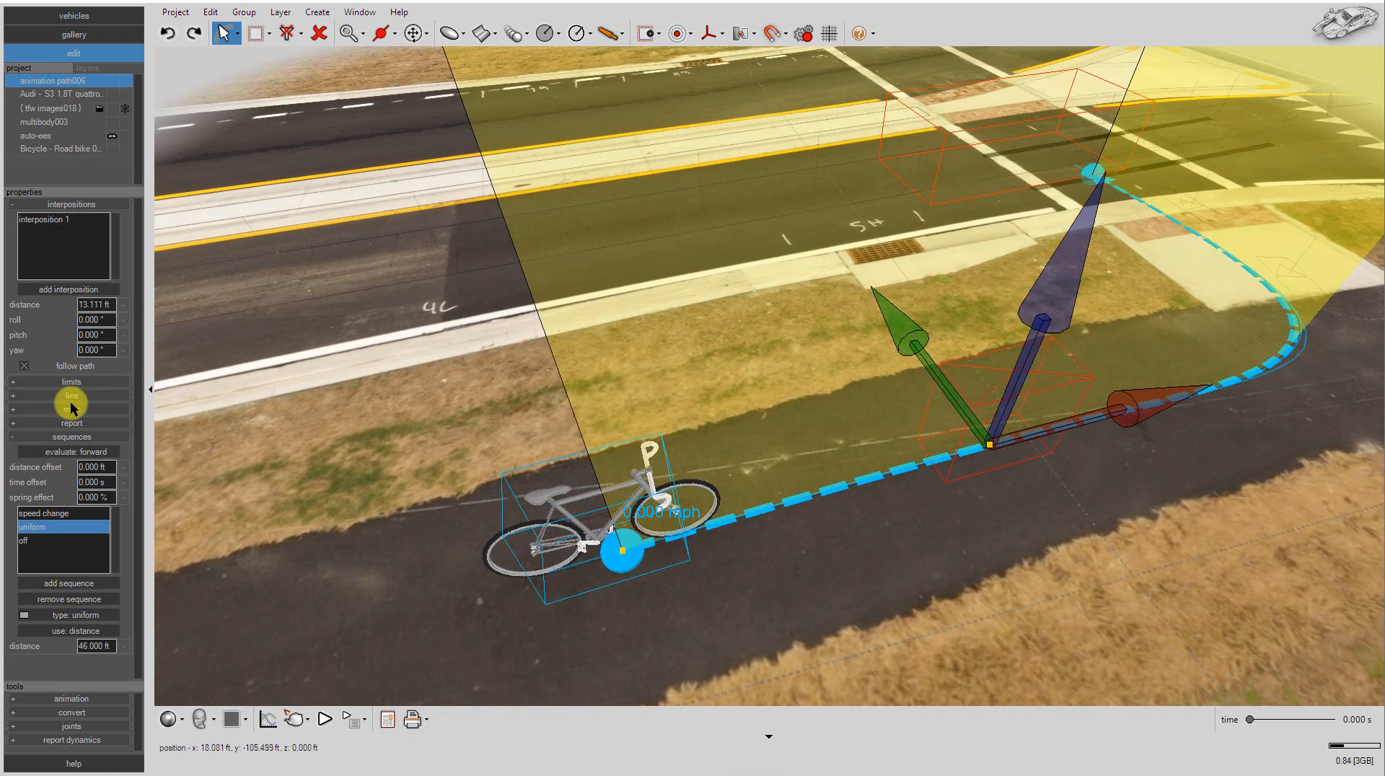
click(625, 550)
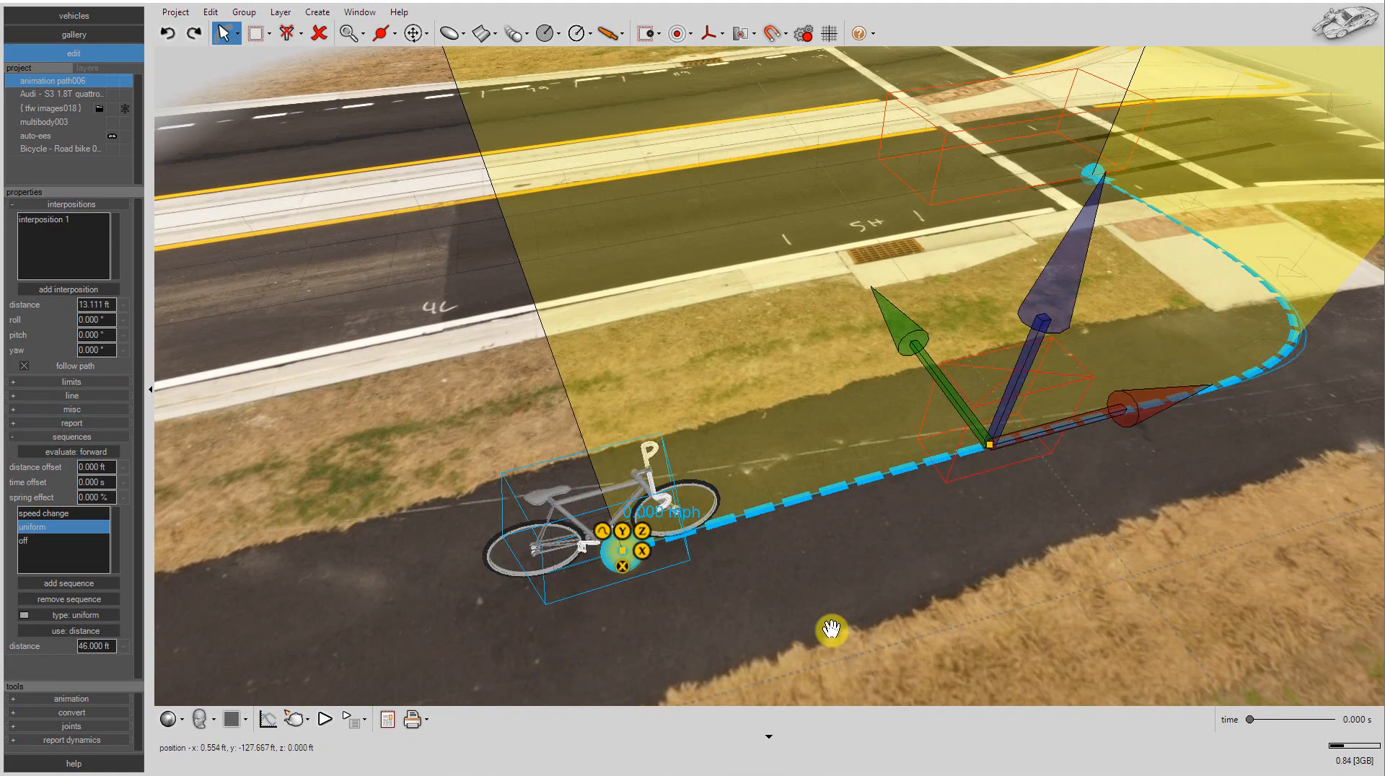
click(78, 289)
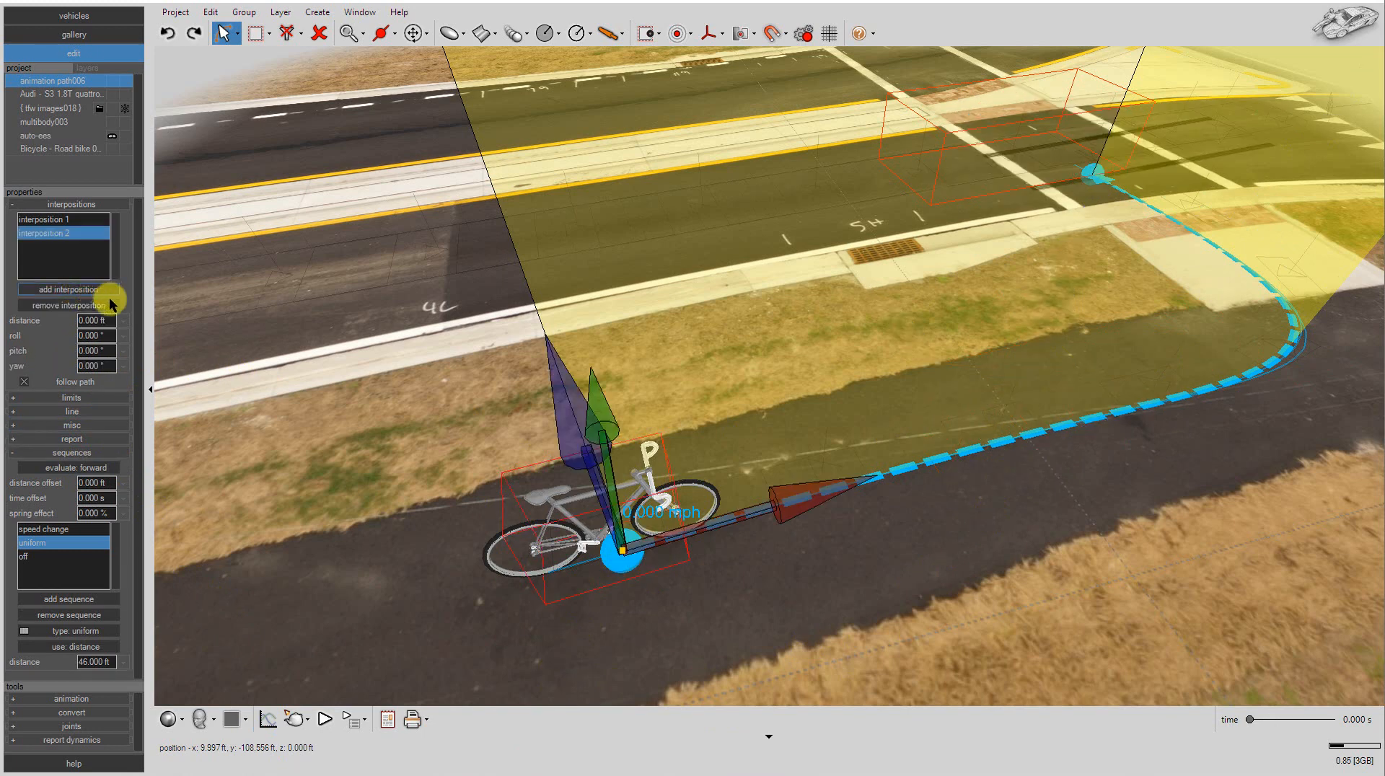
mouse_move(630, 551)
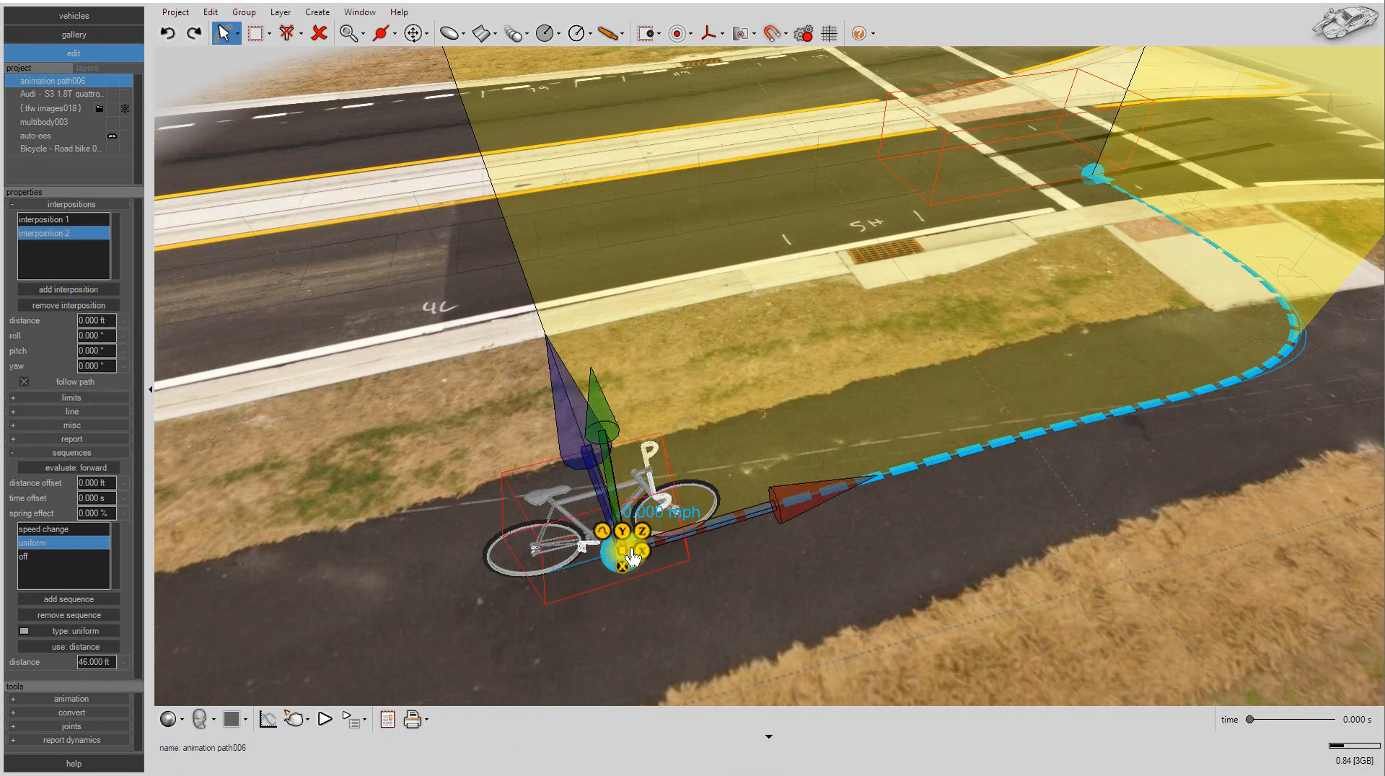
drag(623, 551, 1229, 420)
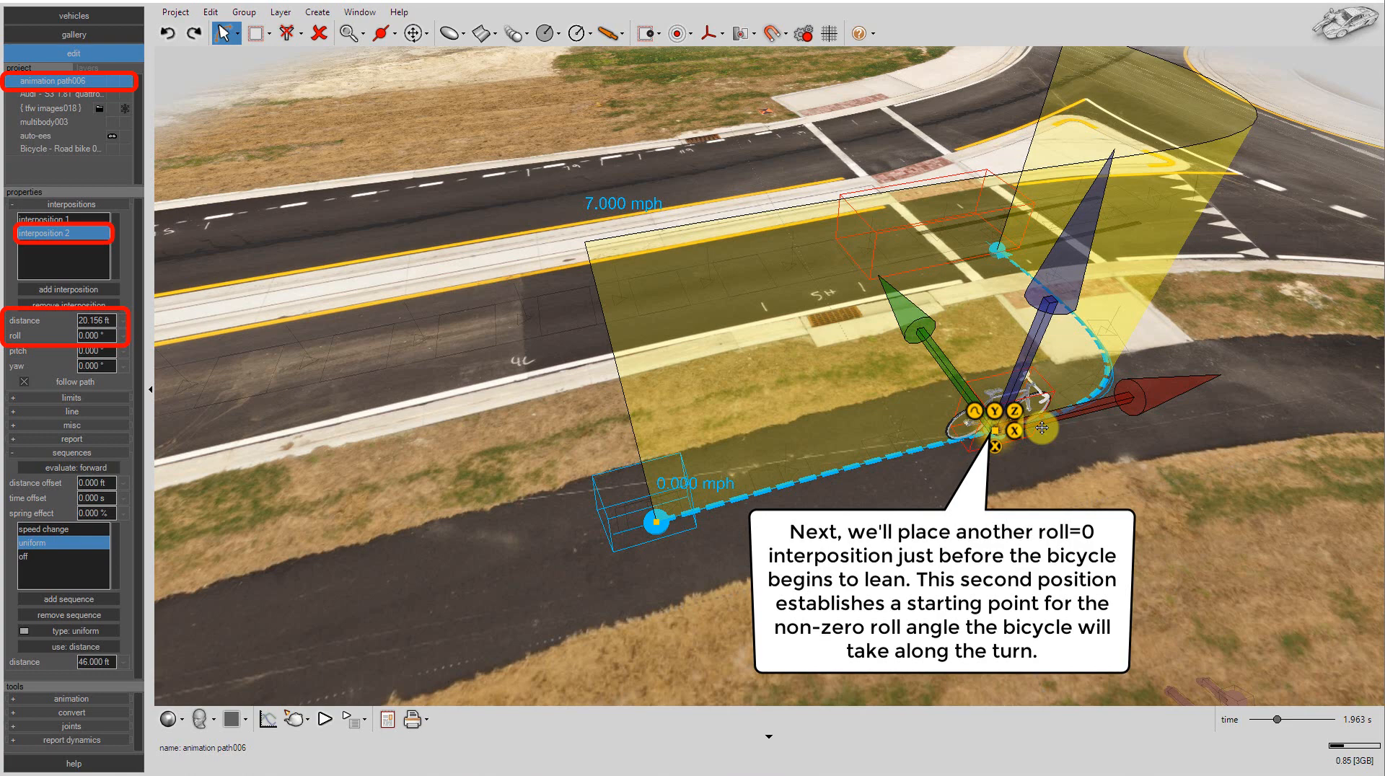
Step: Add a third interposition in the middle of the turn at about 30.129 ft, with a roll of about -25.5°
drag(1042, 429, 1085, 448)
middle_drag(1088, 448, 1006, 459)
drag(1138, 420, 1135, 377)
click(1177, 408)
scroll(1201, 418, up, 5)
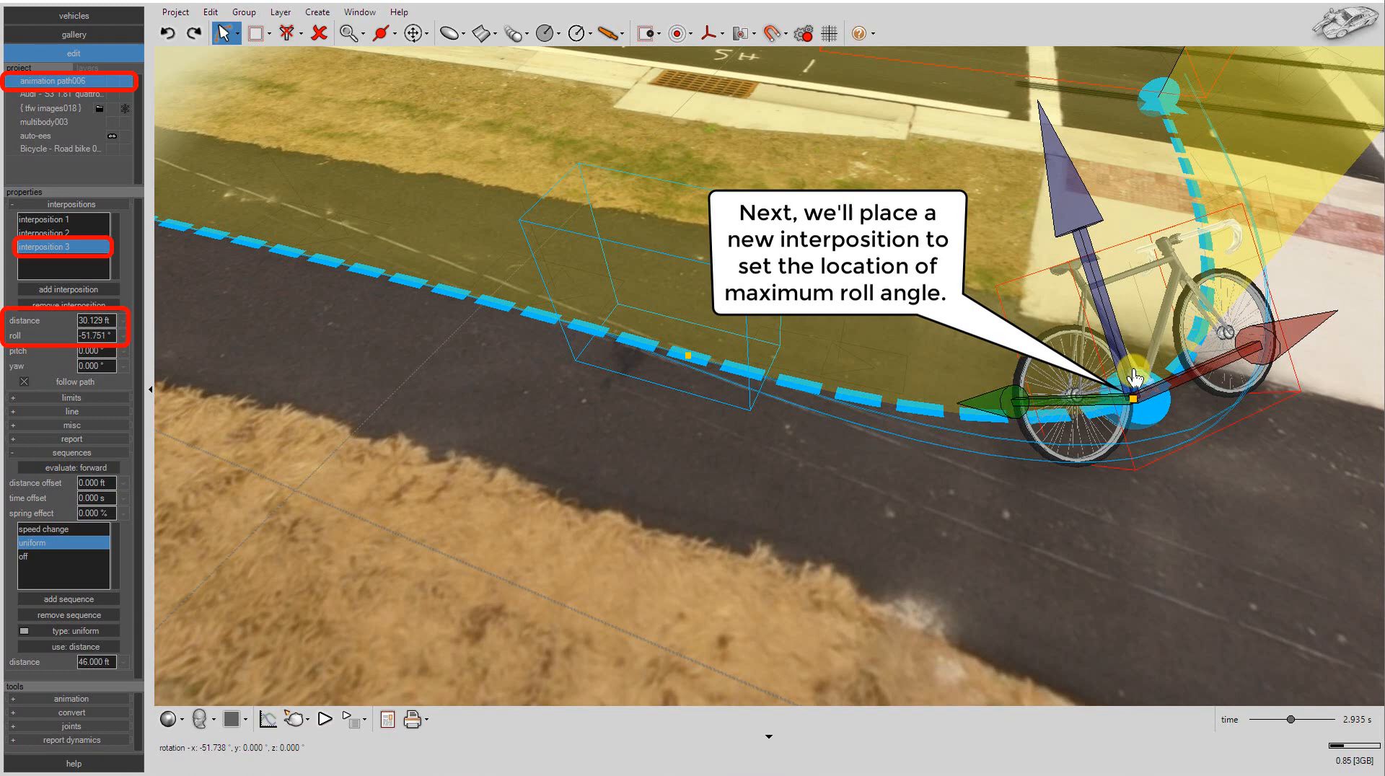
drag(1135, 372, 1153, 399)
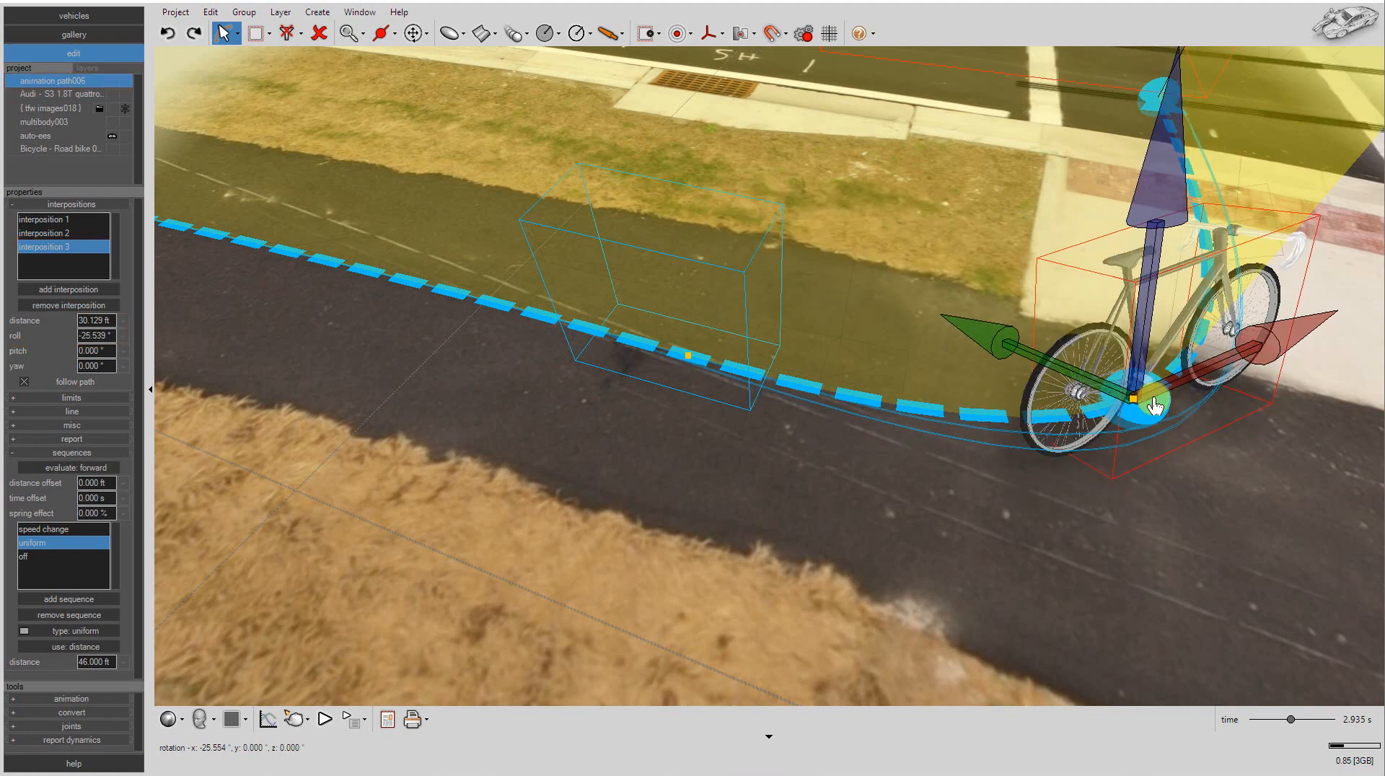
Step: Add a fourth interposition at the end of the turn, at about 38.484 ft with a roll of 0°
middle_drag(1033, 495, 892, 482)
scroll(640, 474, down, 6)
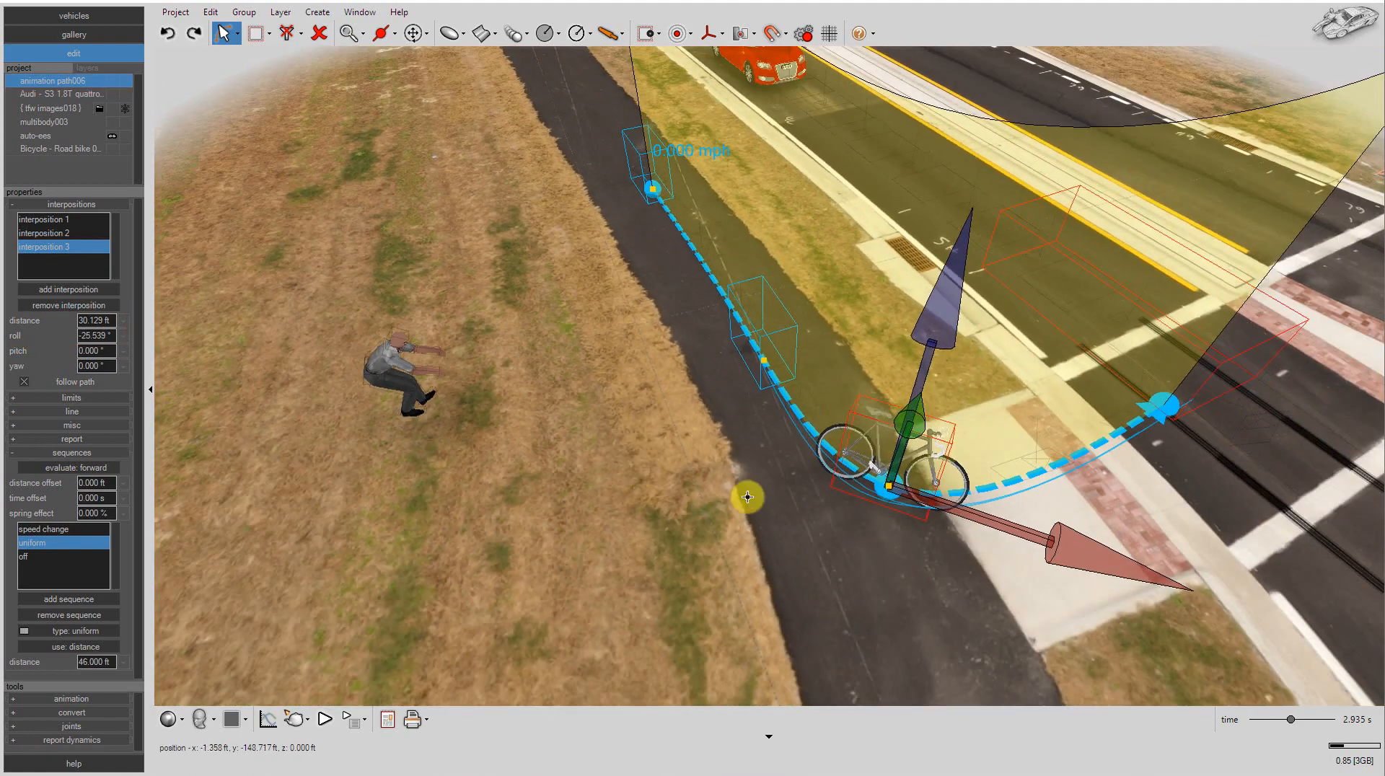
click(1054, 455)
mouse_move(1078, 466)
mouse_down()
mouse_move(1080, 495)
mouse_move(1081, 482)
mouse_up()
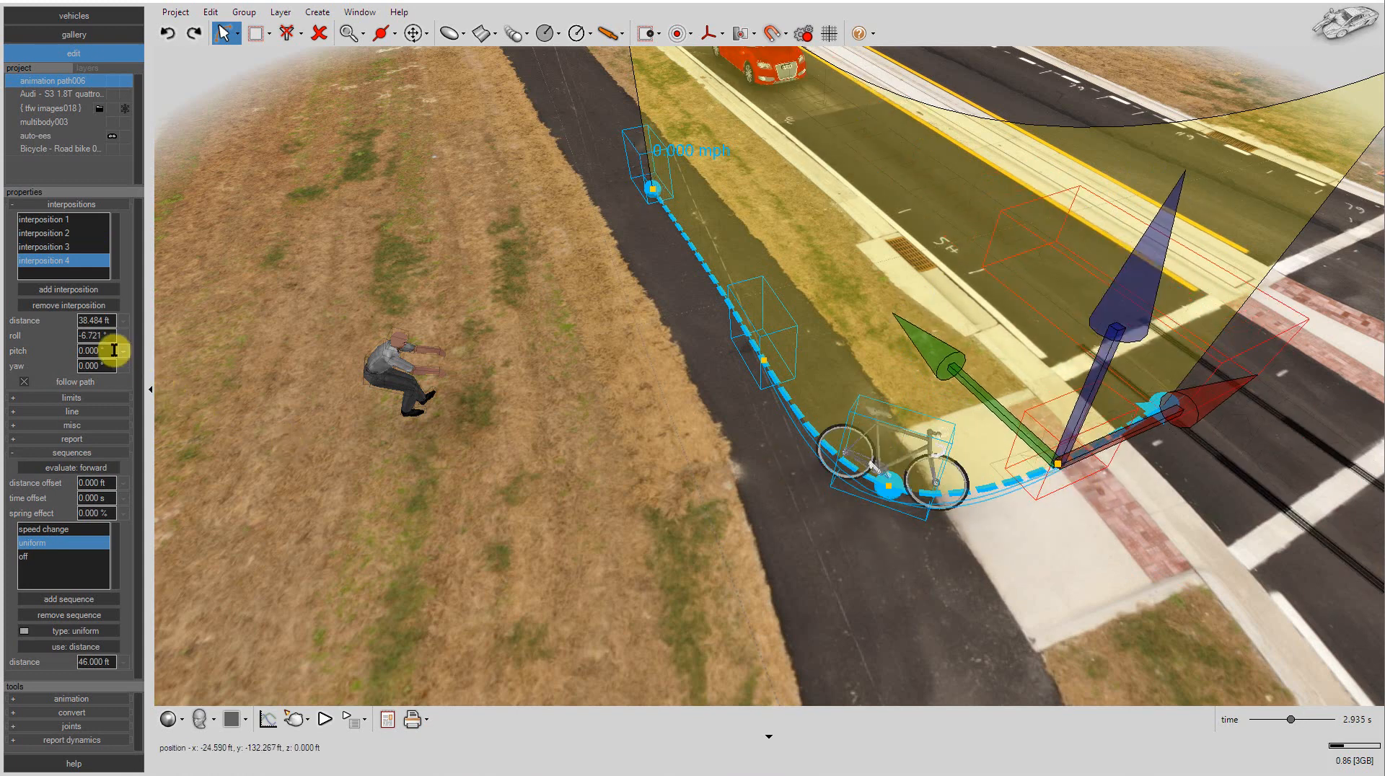
key(Return)
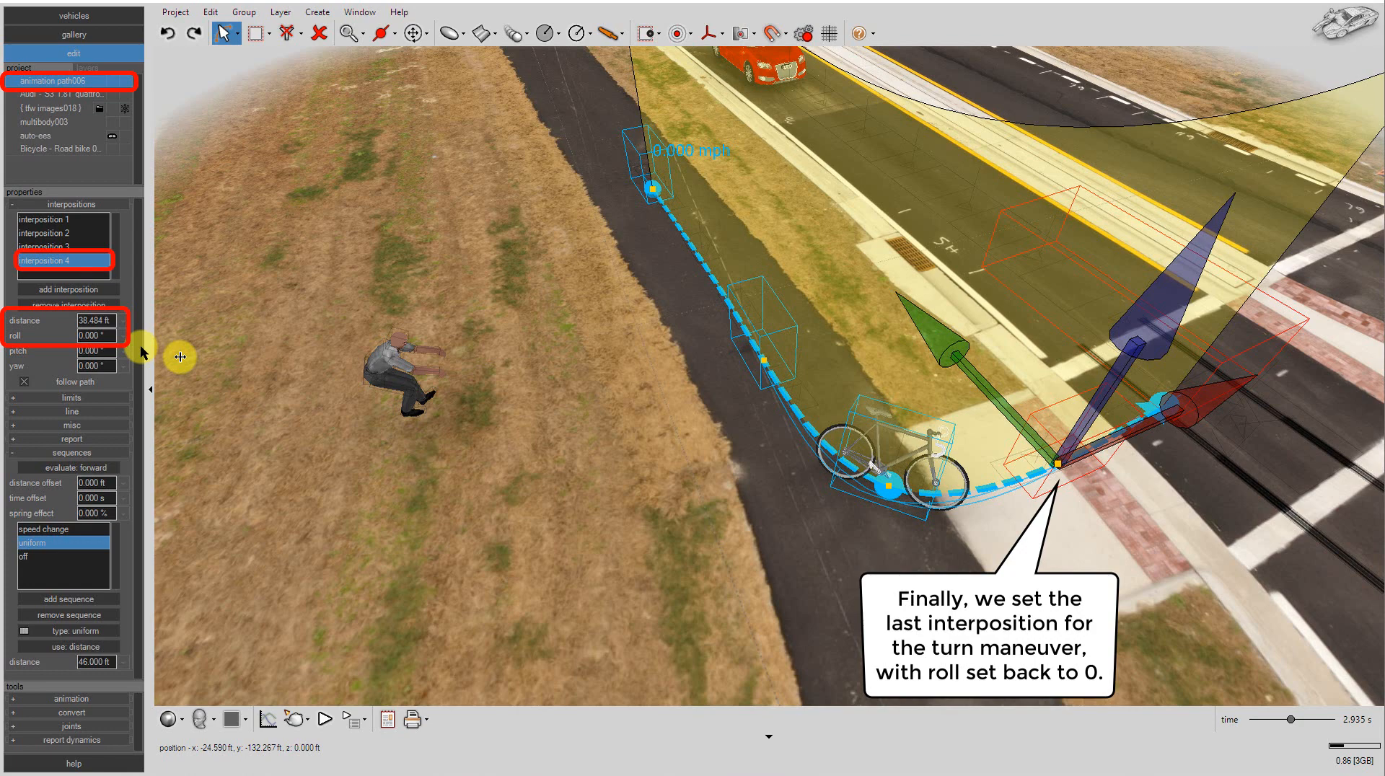
Step: Play the simulation and examine the bicycle's lean along the turn from several viewpoints
drag(899, 491, 1027, 497)
middle_drag(1004, 520, 898, 485)
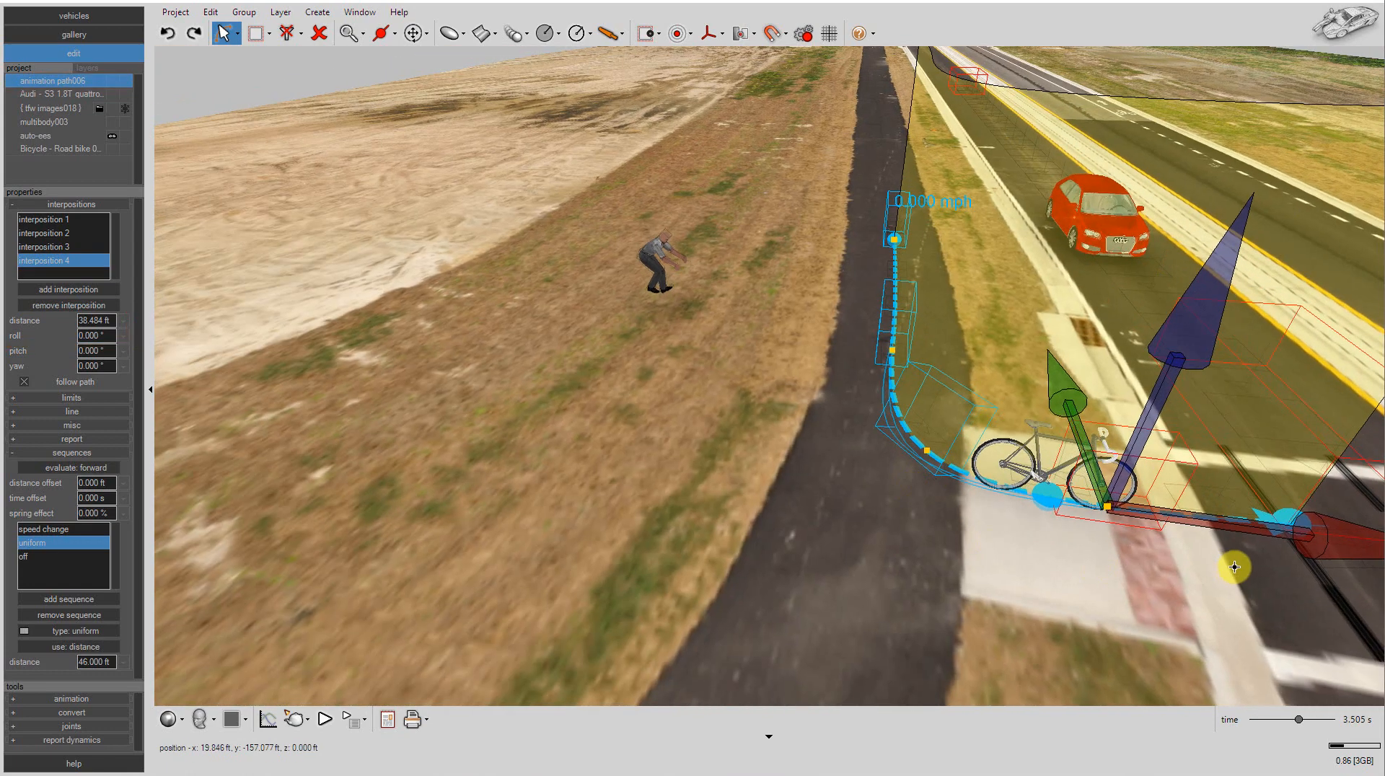
scroll(1234, 567, up, 4)
scroll(842, 534, up, 3)
middle_drag(836, 529, 783, 514)
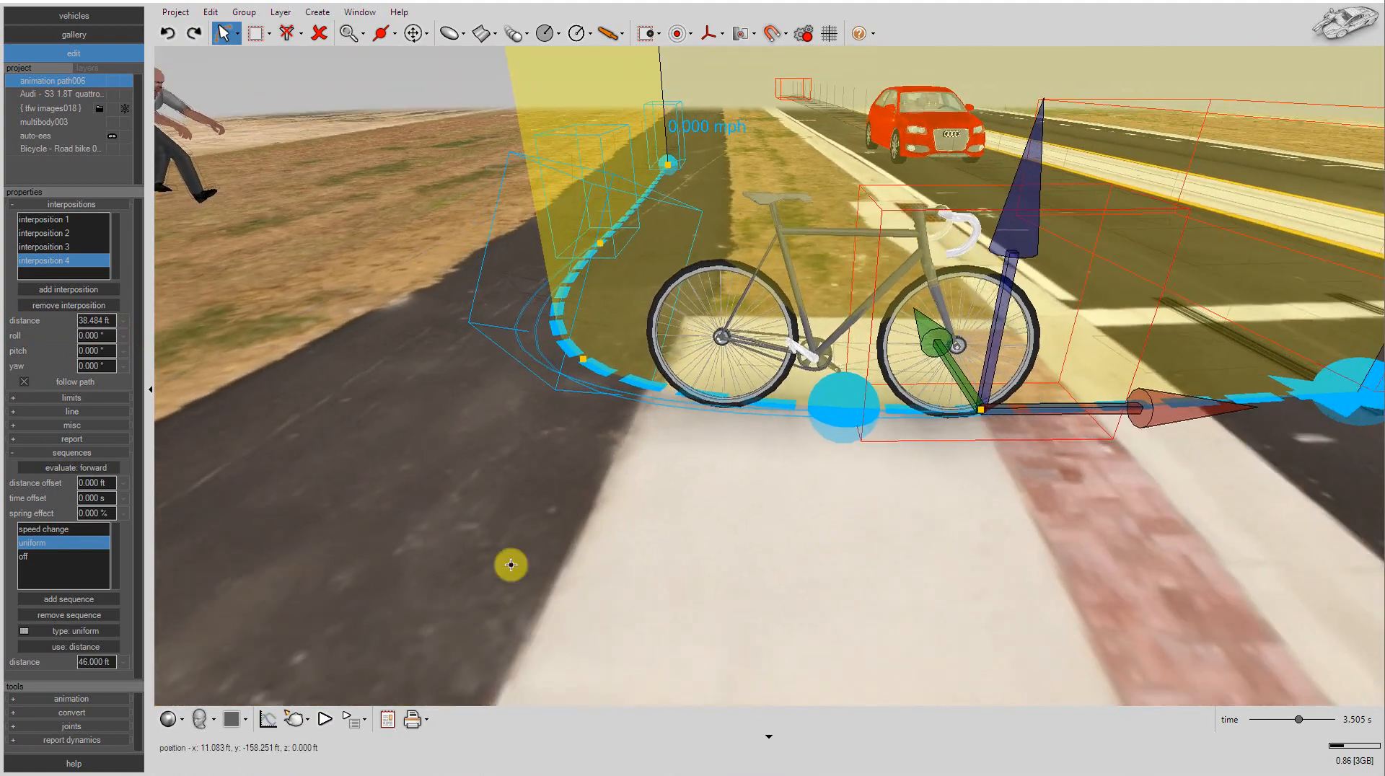
click(325, 718)
middle_drag(427, 528, 448, 501)
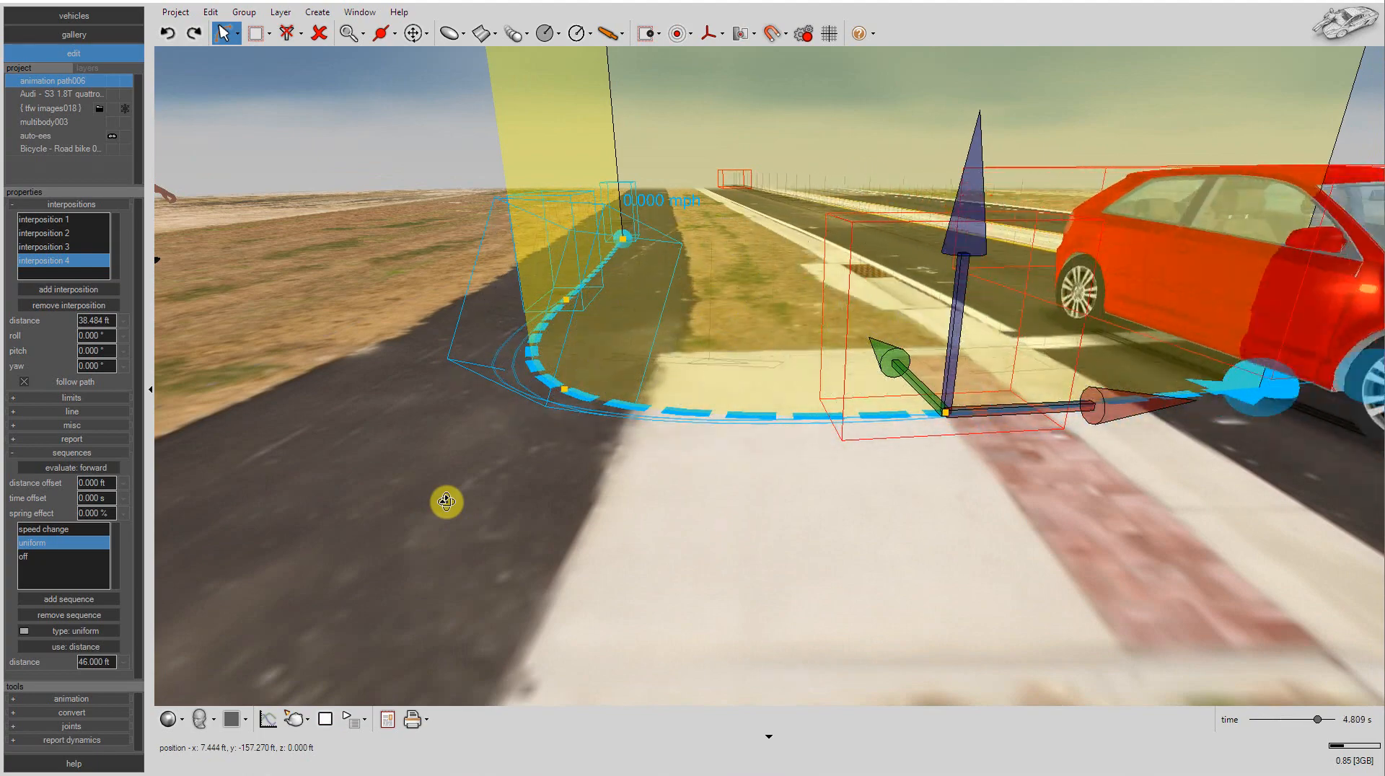
scroll(446, 502, down, 2)
middle_drag(447, 502, 786, 569)
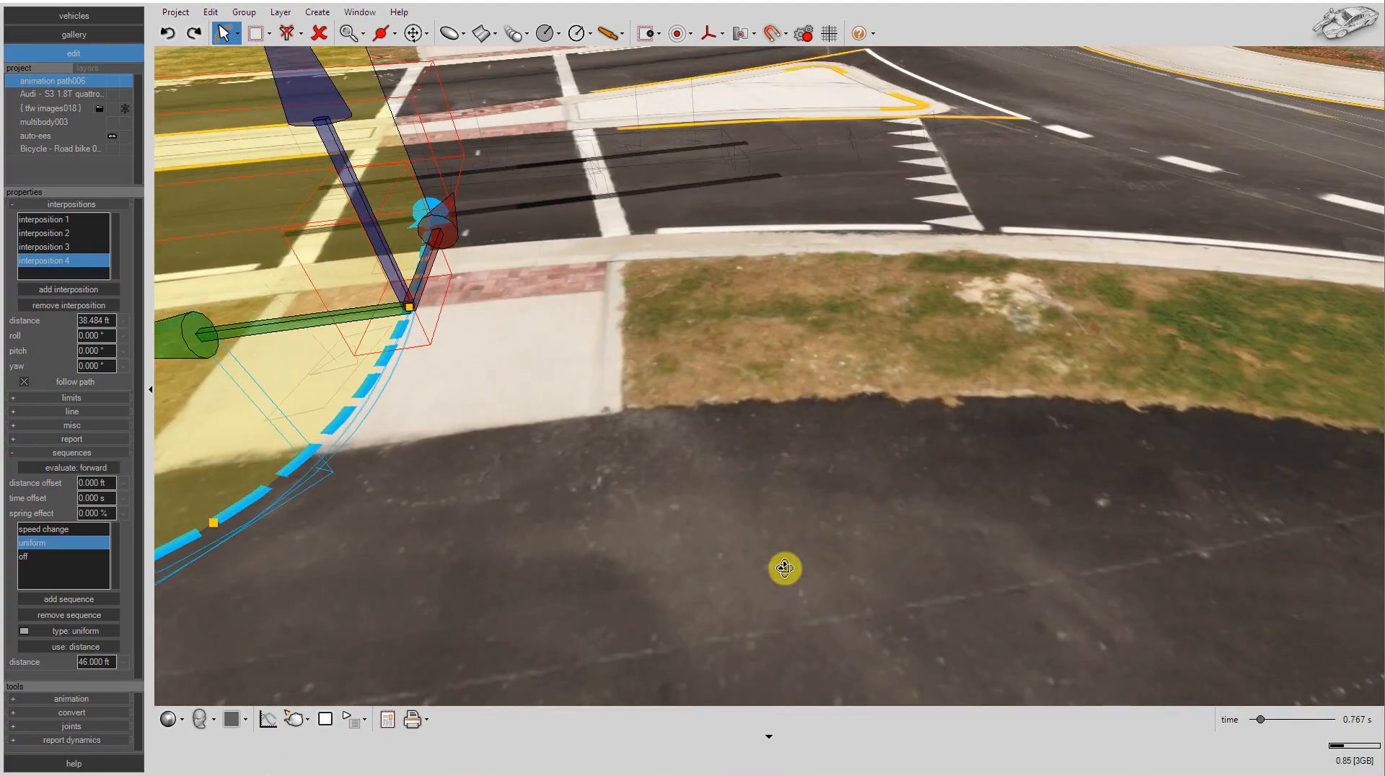
scroll(907, 517, down, 6)
middle_drag(606, 582, 758, 569)
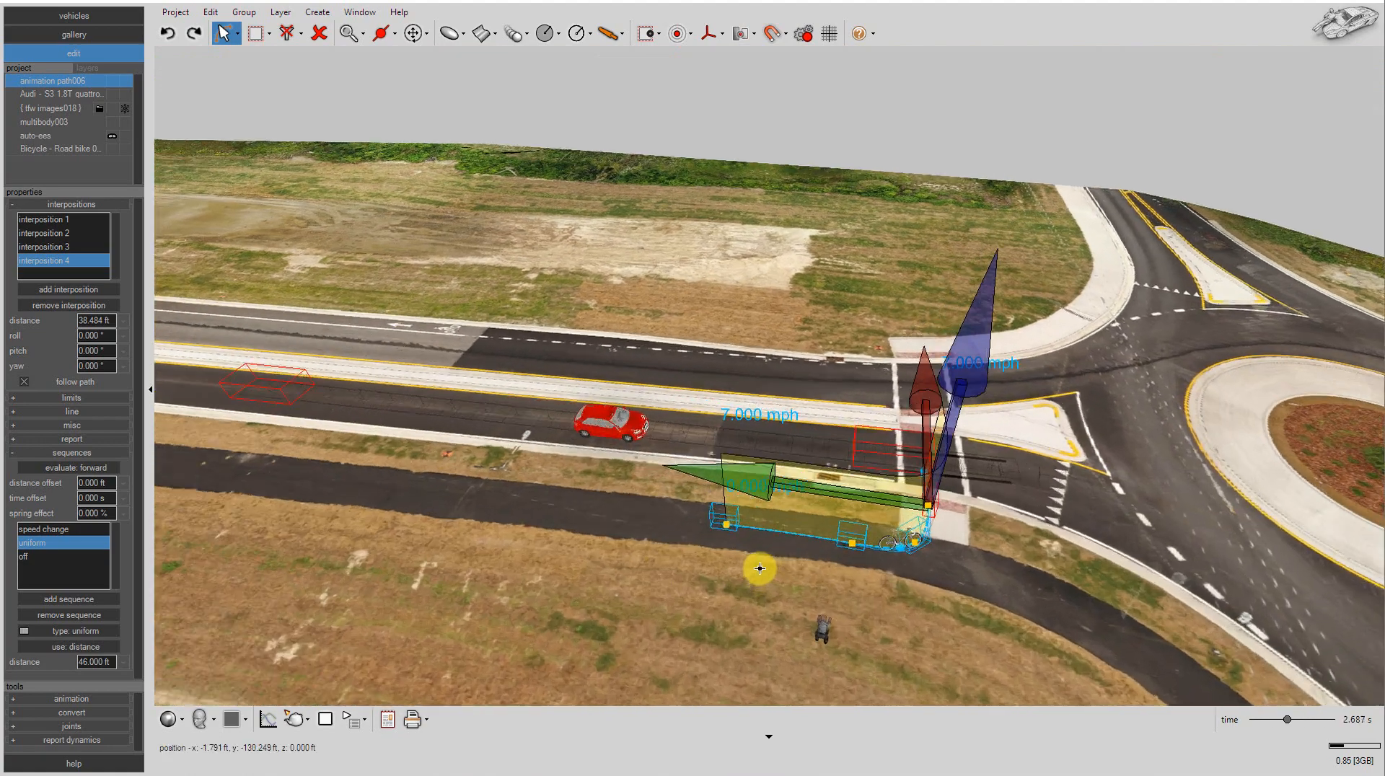
scroll(760, 569, up, 8)
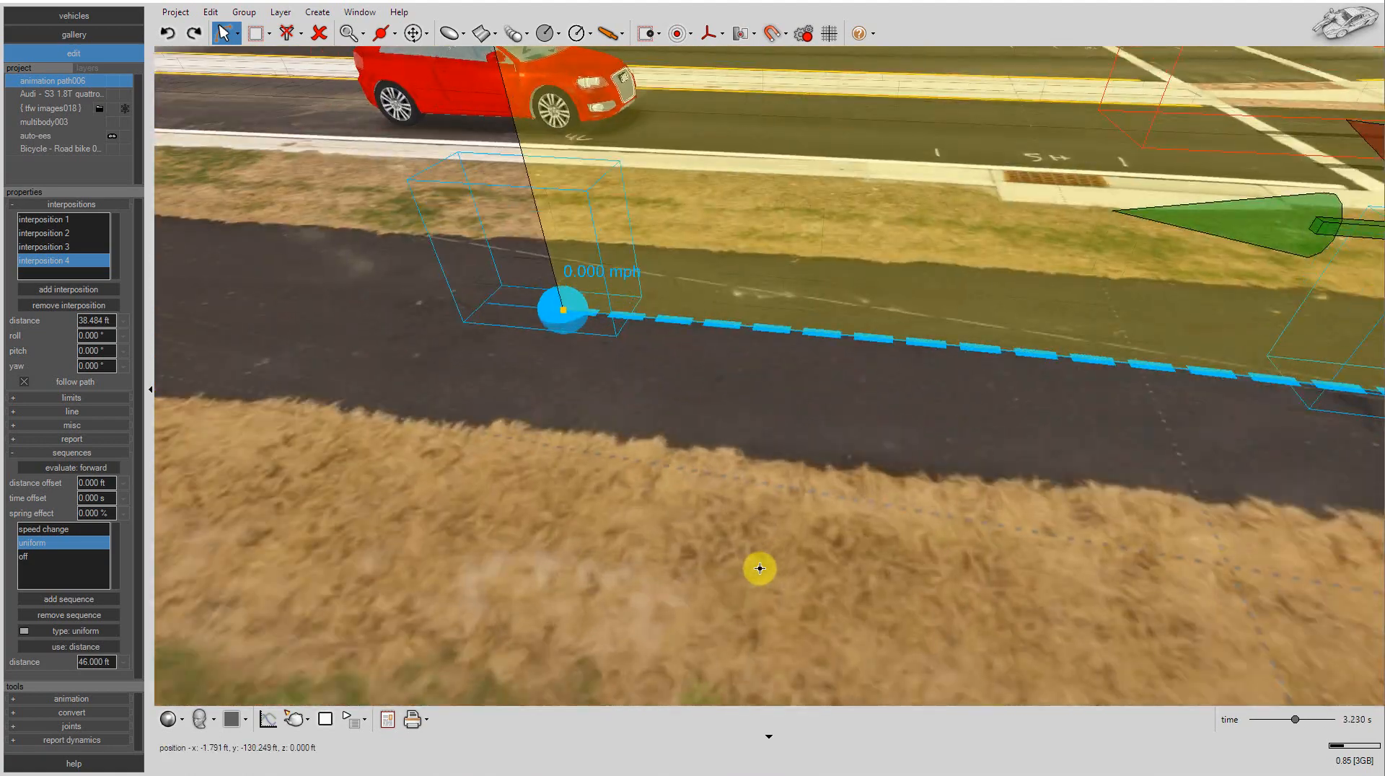
Step: Show the objects at their starting positions and hide the animation path
click(802, 36)
click(115, 81)
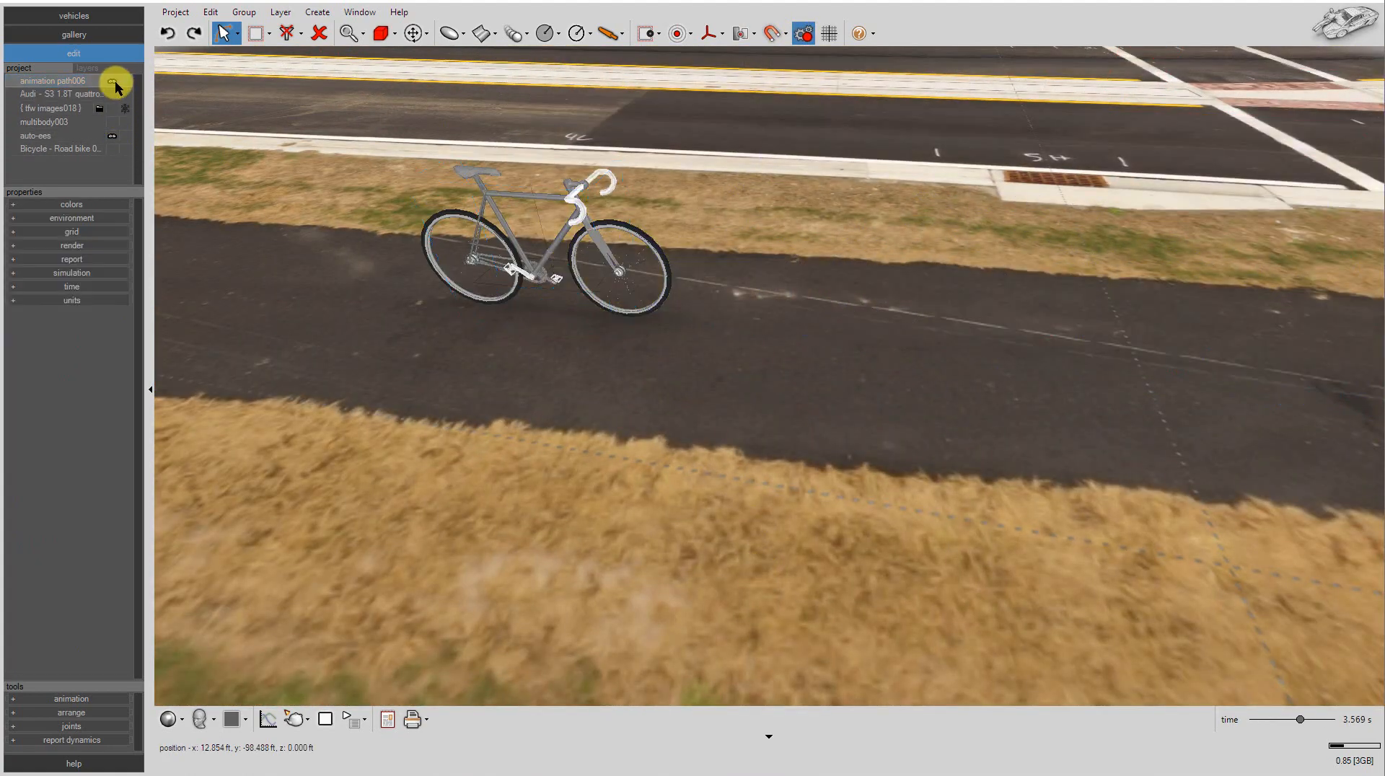
Step: Select the multibody, rotate it to face the bicycle's direction of travel, and move it onto the bicycle
scroll(575, 569, down, 6)
middle_drag(577, 570, 717, 572)
click(761, 568)
drag(761, 568, 473, 541)
scroll(473, 541, up, 8)
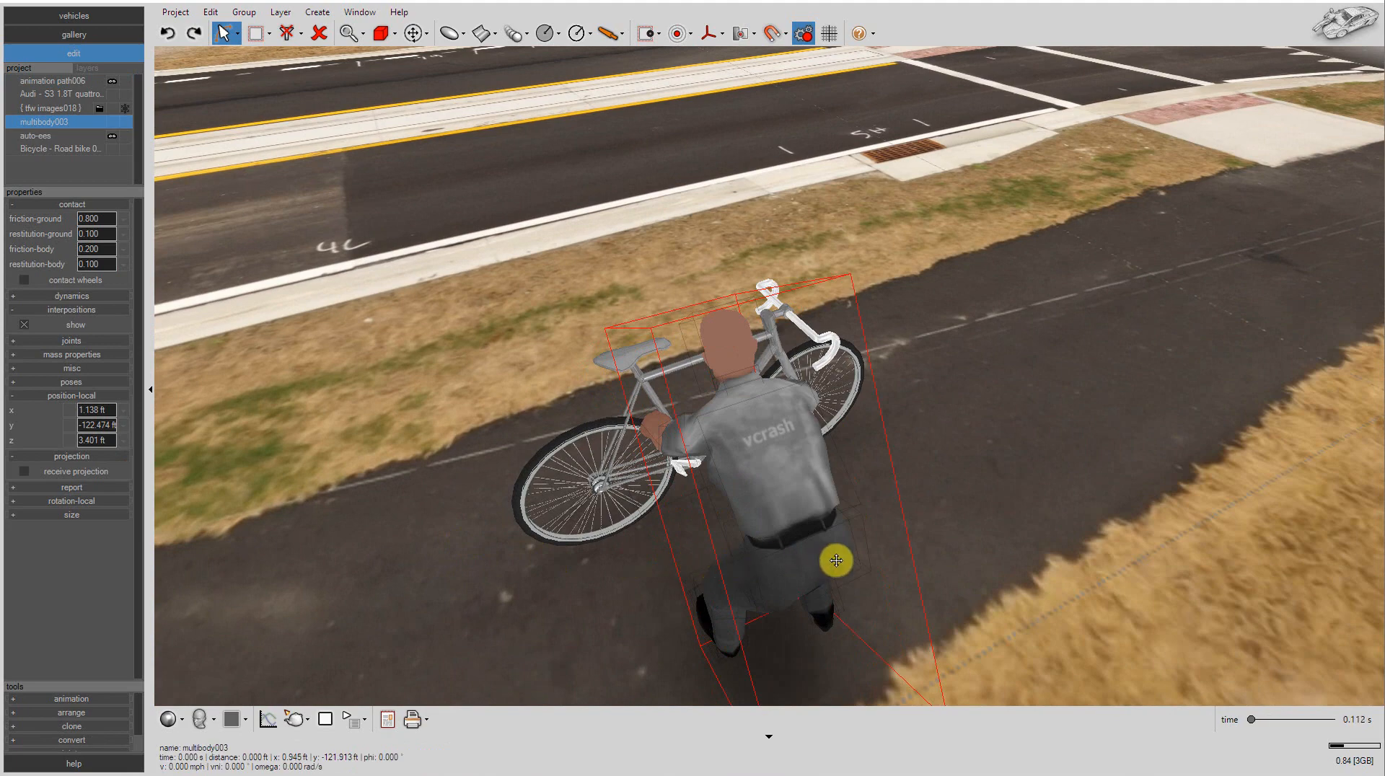
drag(854, 579, 679, 221)
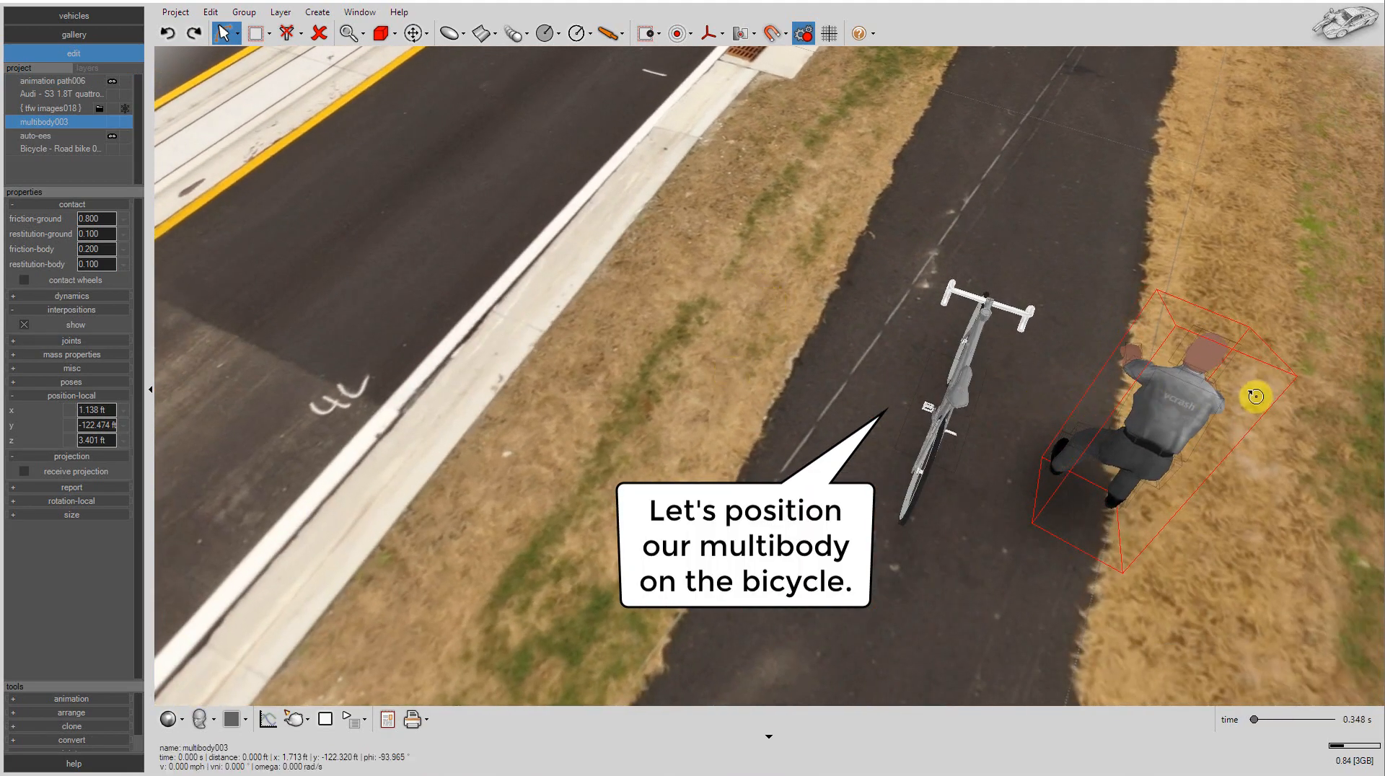
drag(1178, 423, 965, 393)
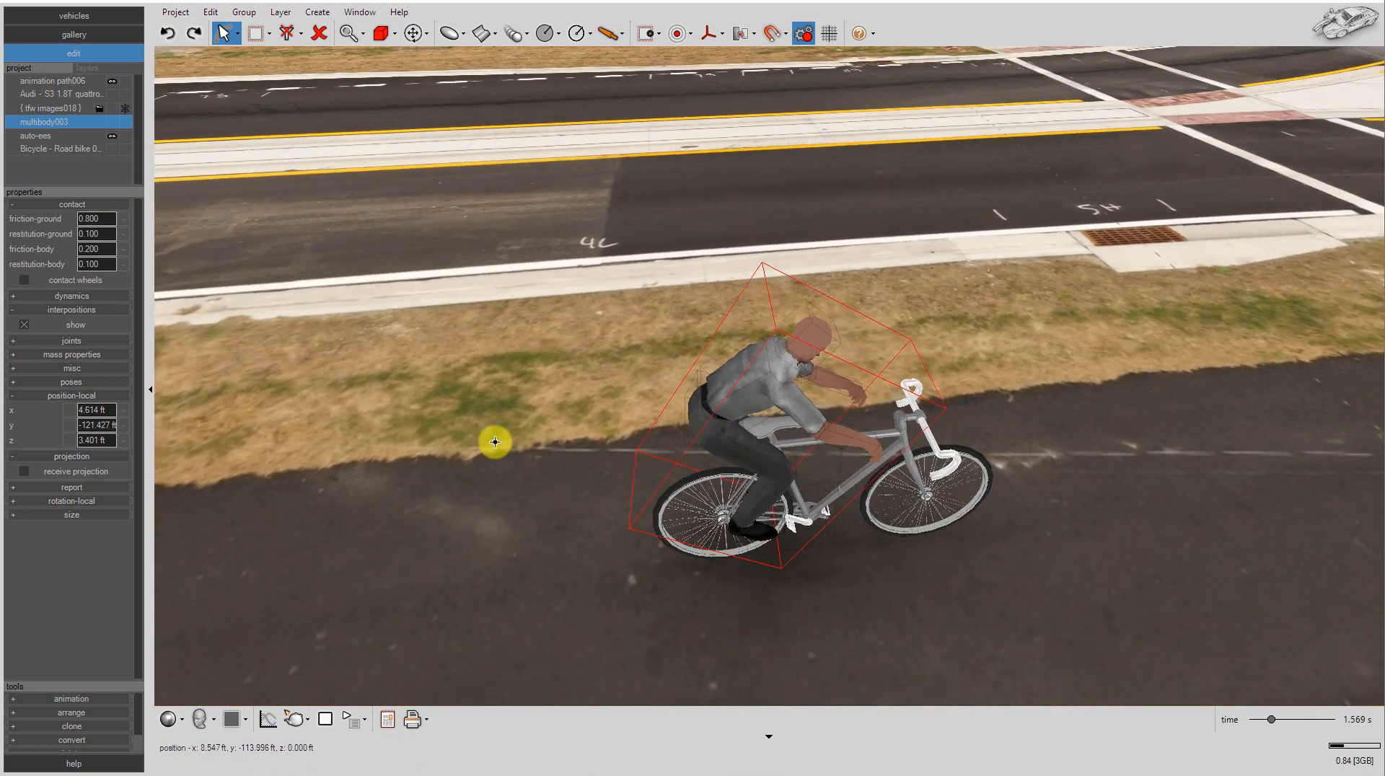
Step: Shift the multibody horizontally to align it with the saddle, to about x 4.619 ft and y -122.517 ft
middle_drag(542, 462, 560, 498)
scroll(847, 517, up, 4)
middle_drag(847, 516, 859, 566)
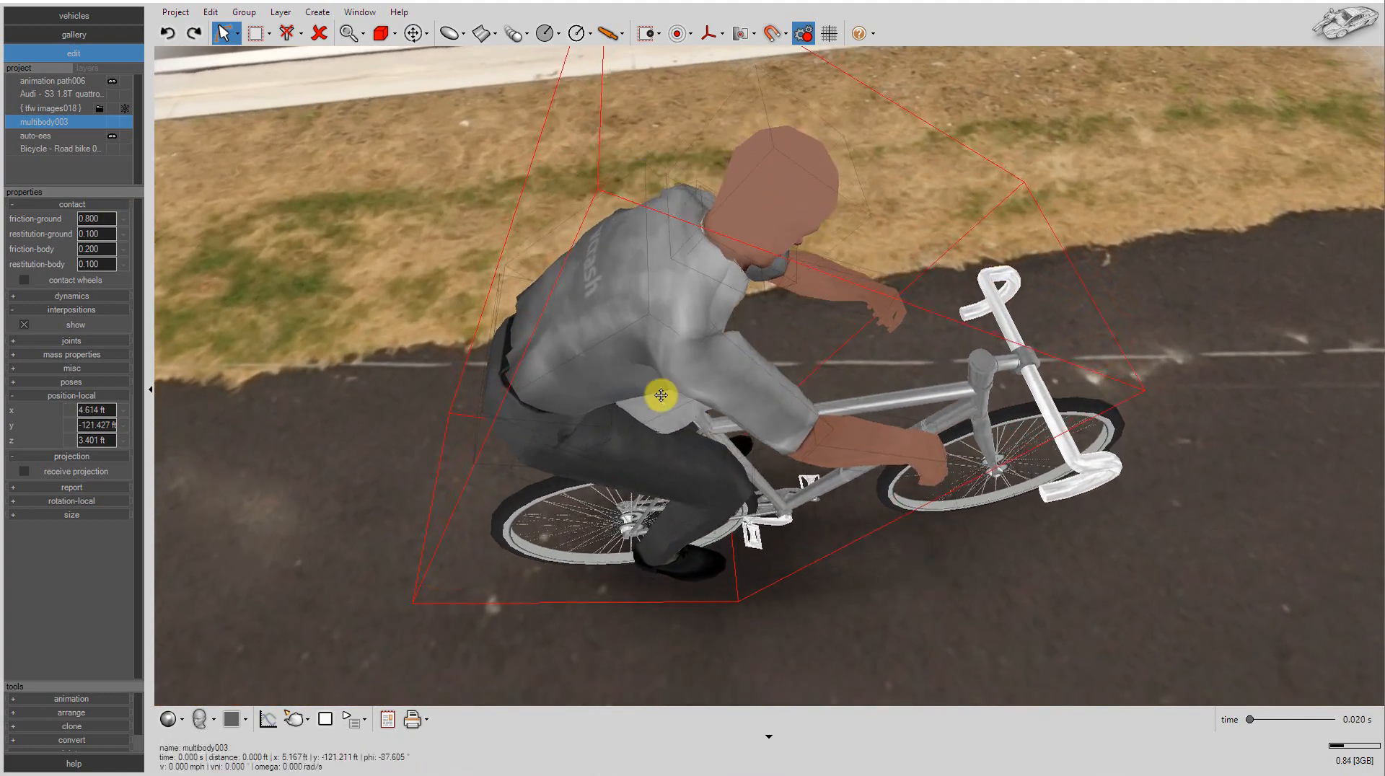
drag(611, 353, 820, 339)
middle_drag(566, 343, 1074, 303)
Step: Fine-tune the multibody's seating with axis-restricted moves to about y -122.476 ft and z 3.361 ft
click(427, 33)
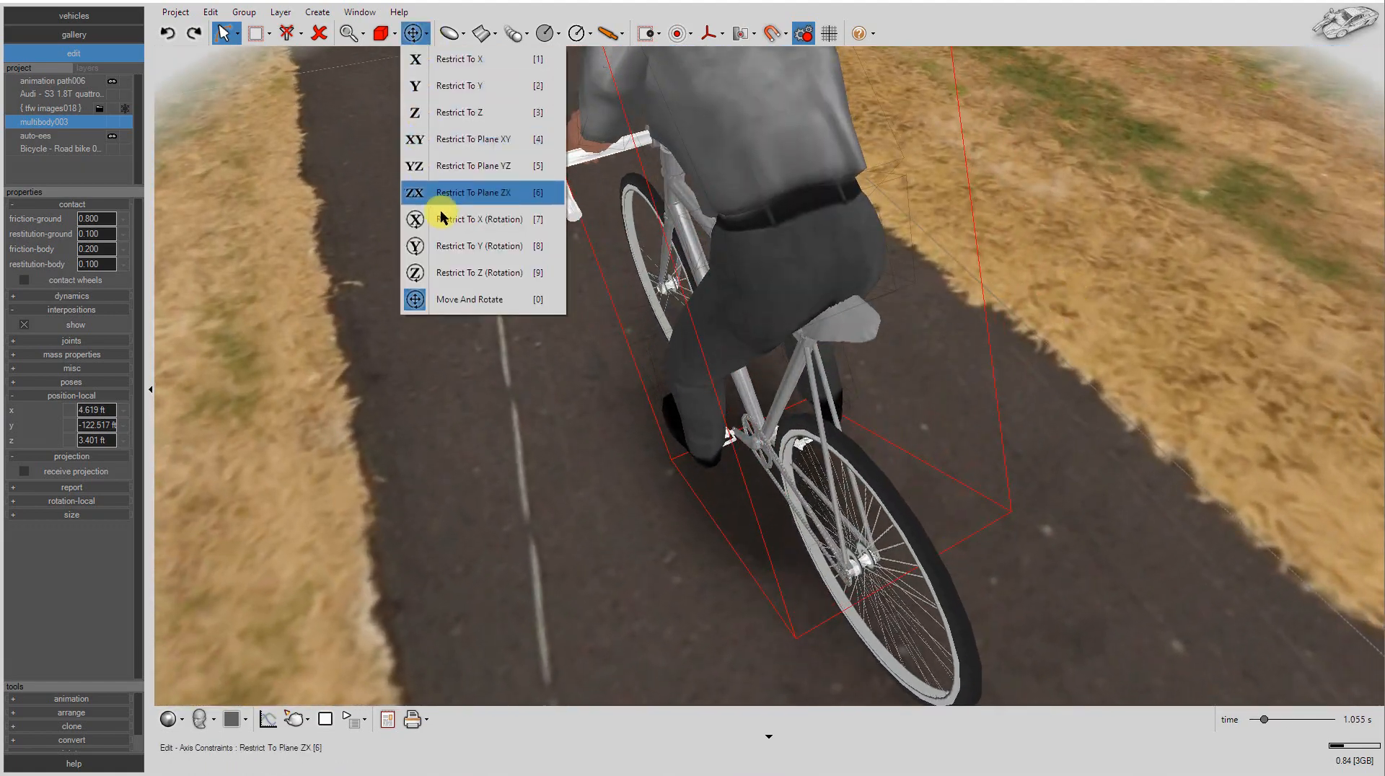
drag(772, 189, 773, 195)
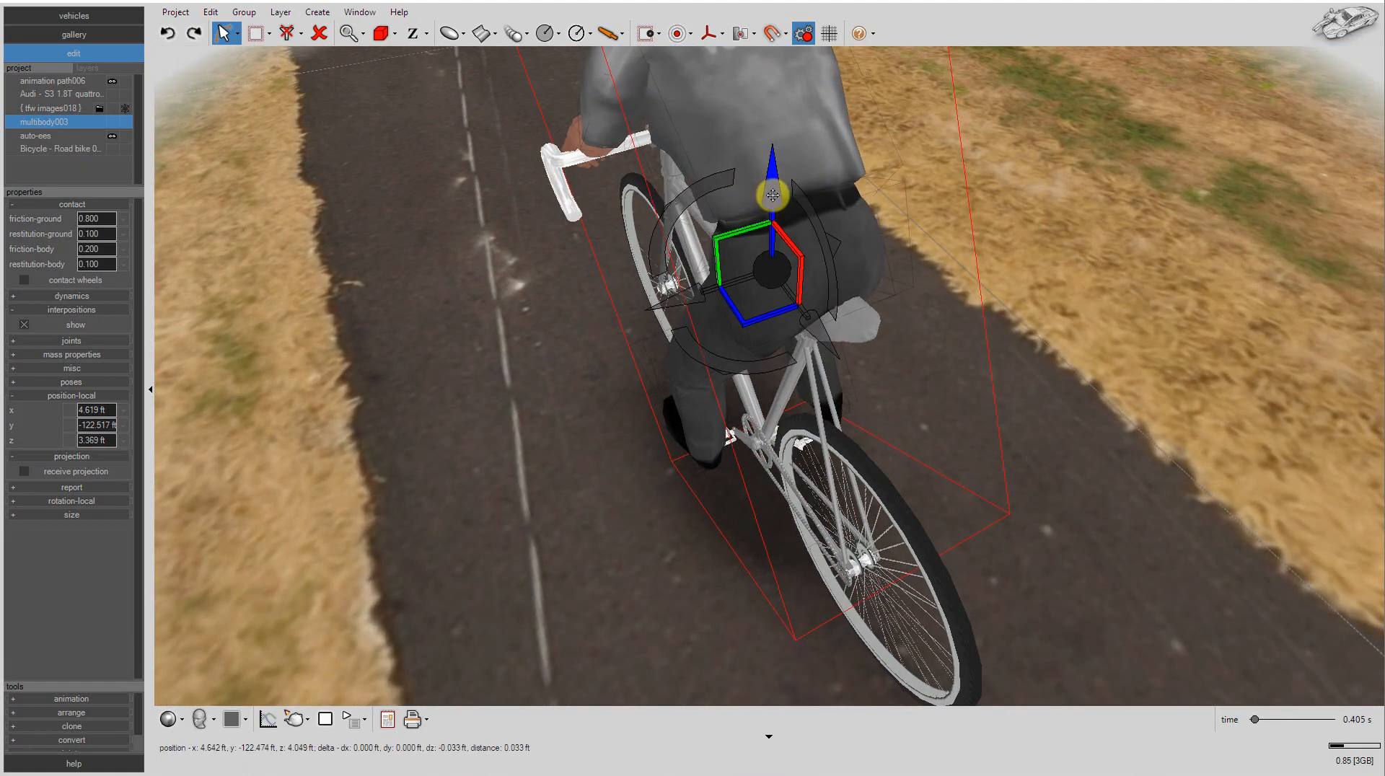
middle_drag(606, 433, 736, 396)
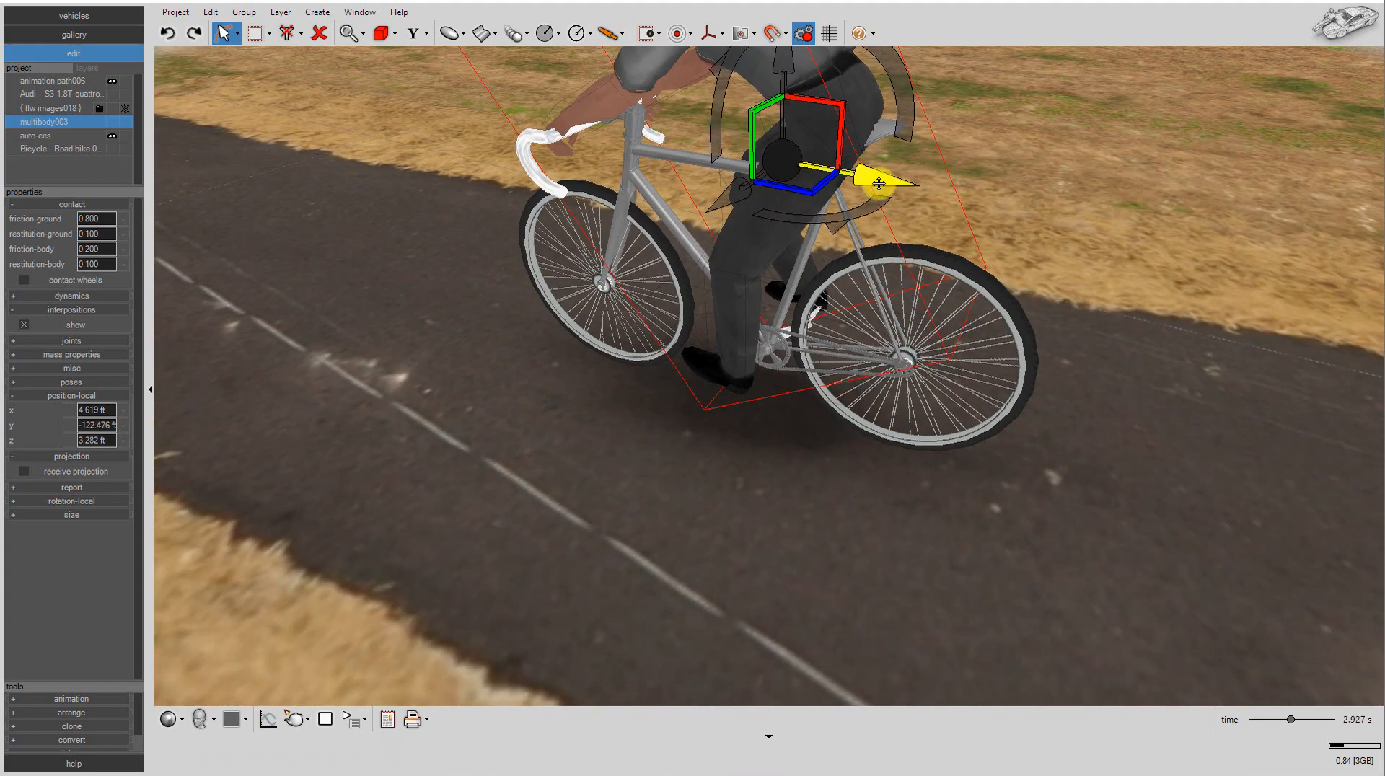
middle_drag(748, 445, 302, 475)
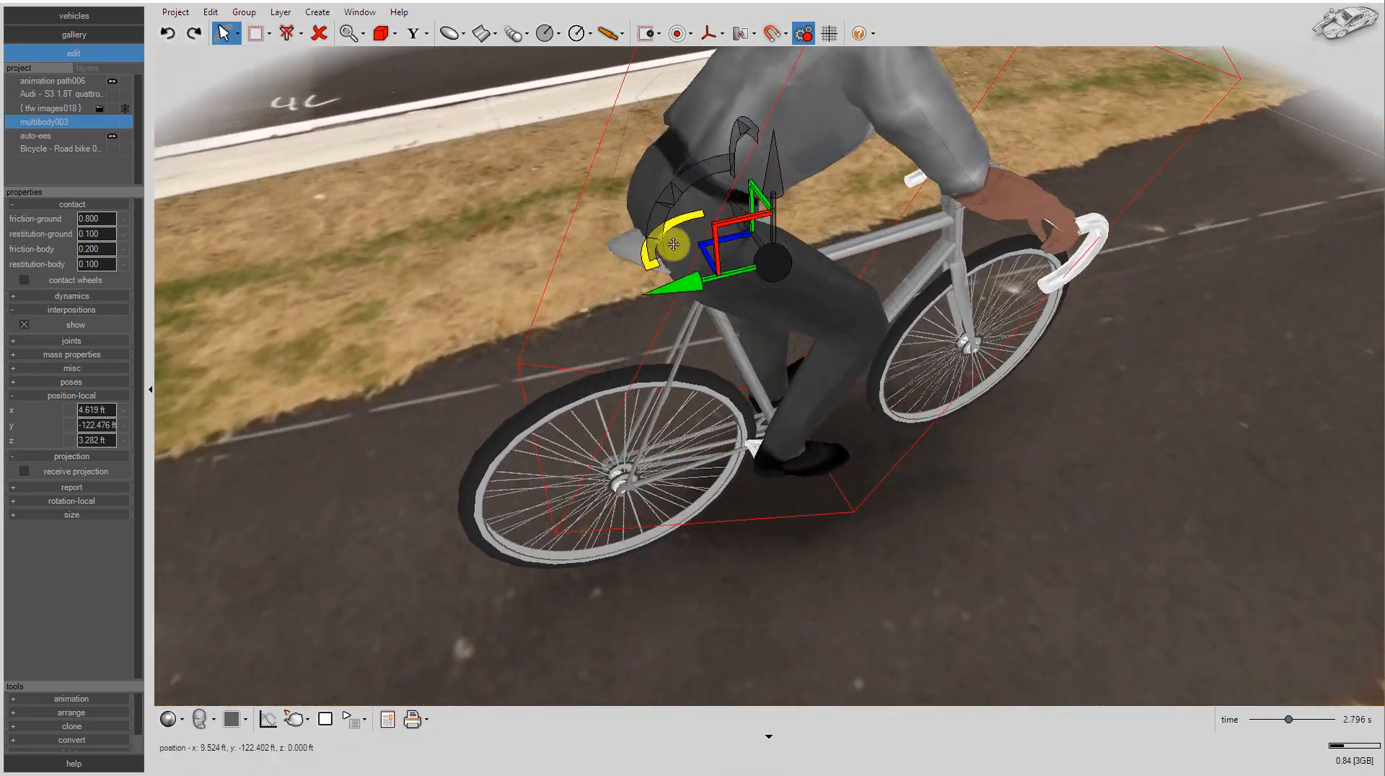
drag(779, 171, 782, 160)
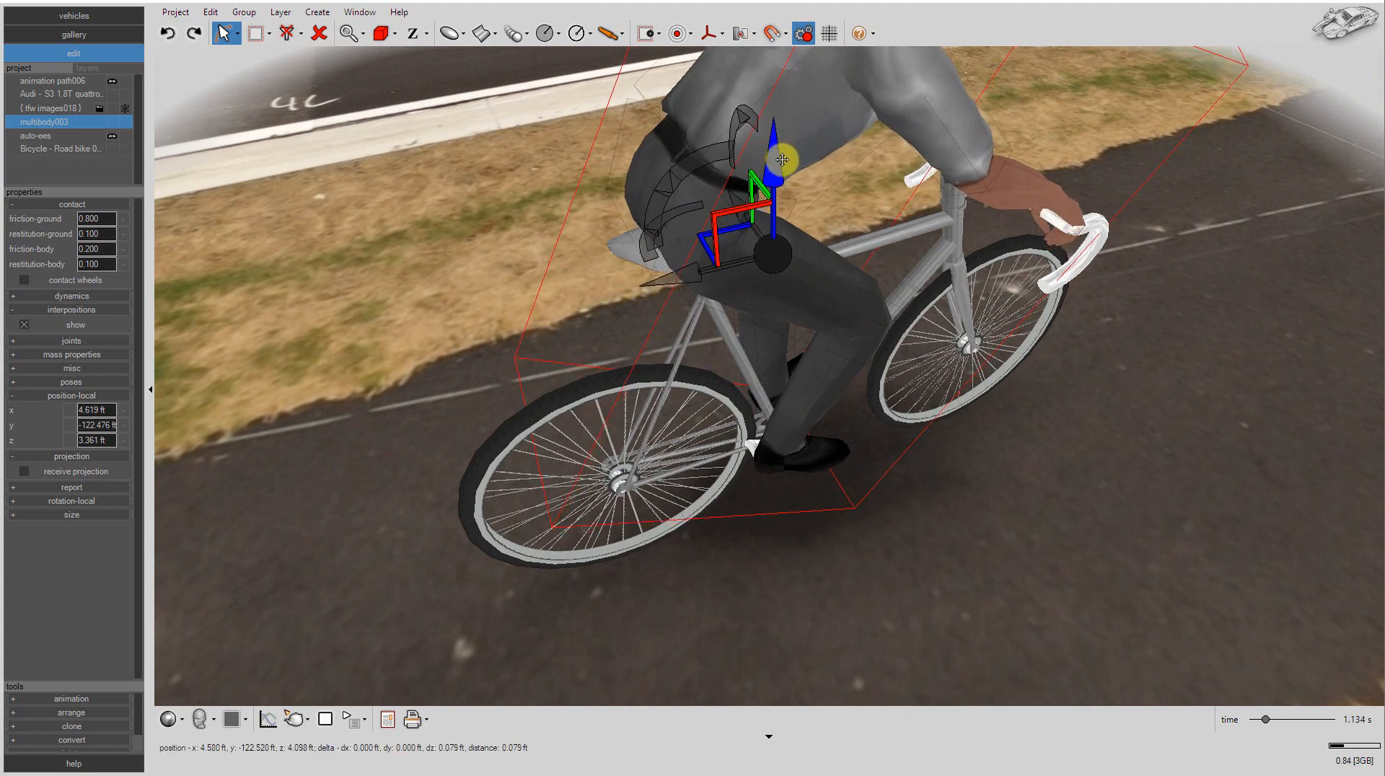
Step: Switch to joint selection and rotate the multibody's two ankle joints to fit the pedals, the left one by about 49°
click(395, 33)
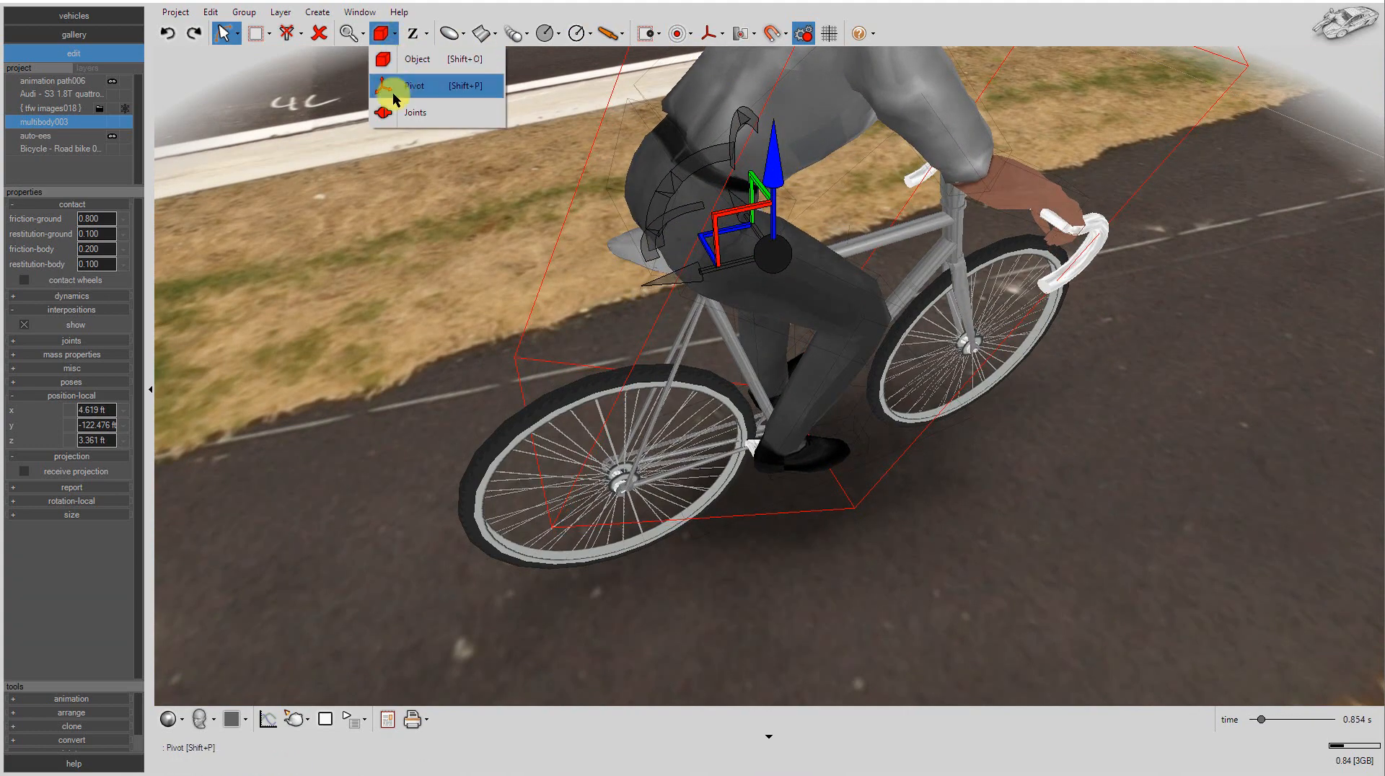
click(419, 112)
click(808, 476)
middle_drag(808, 476, 723, 346)
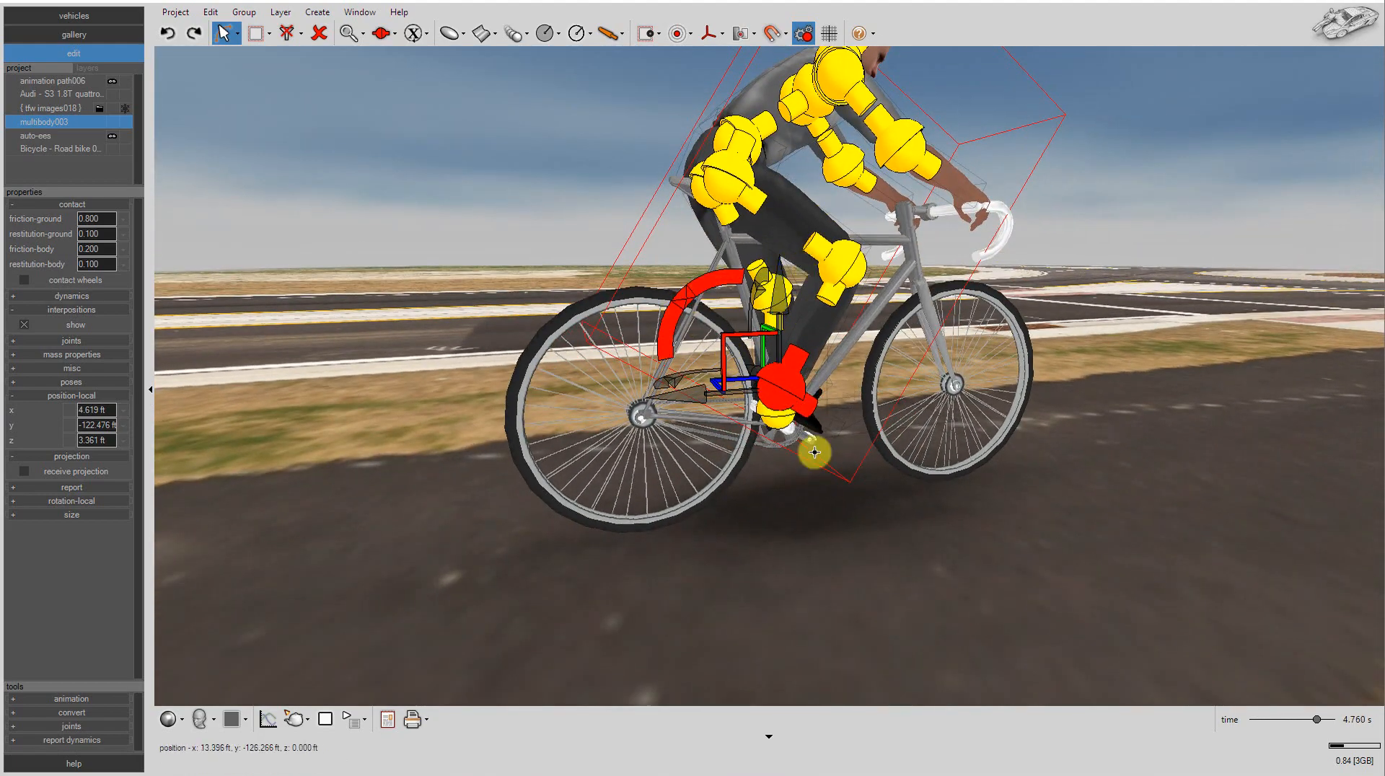
middle_drag(819, 494, 1292, 452)
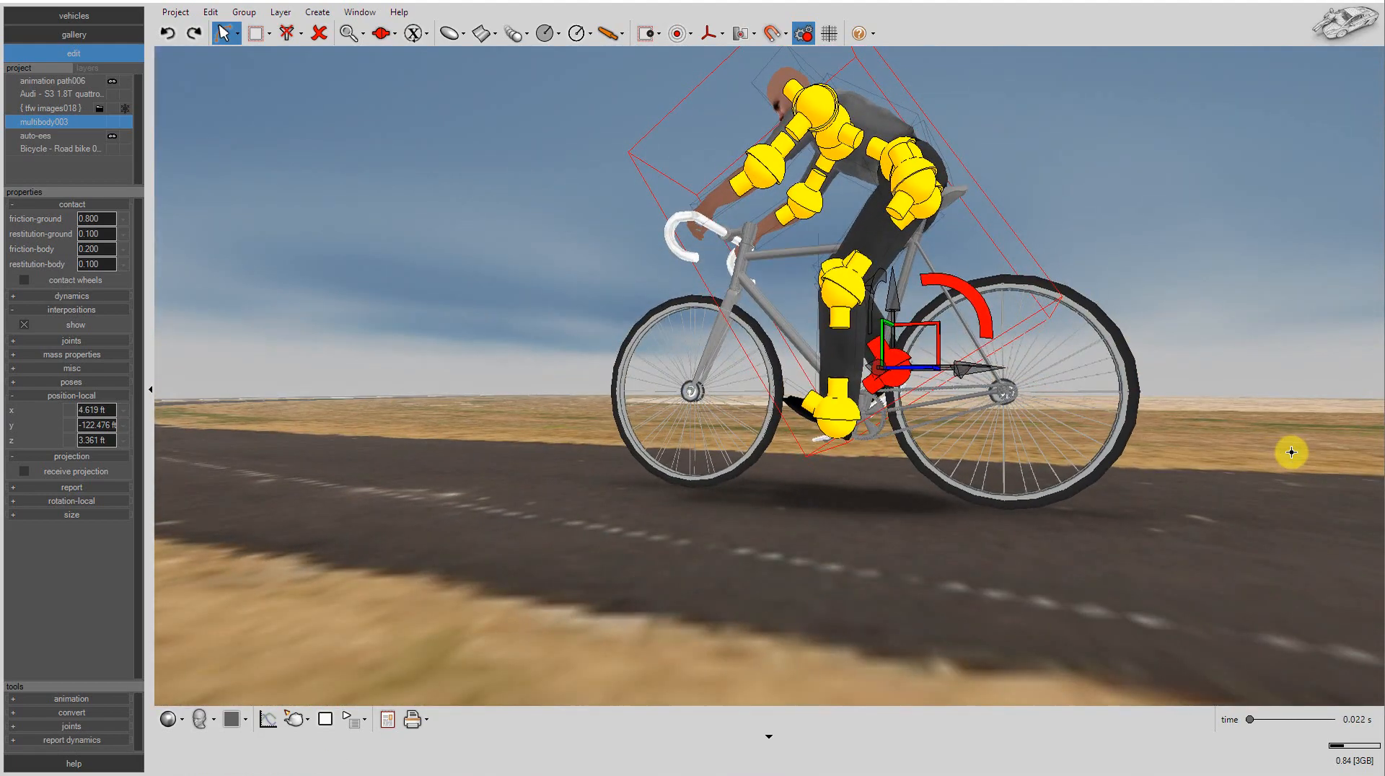
click(821, 418)
drag(932, 334, 873, 203)
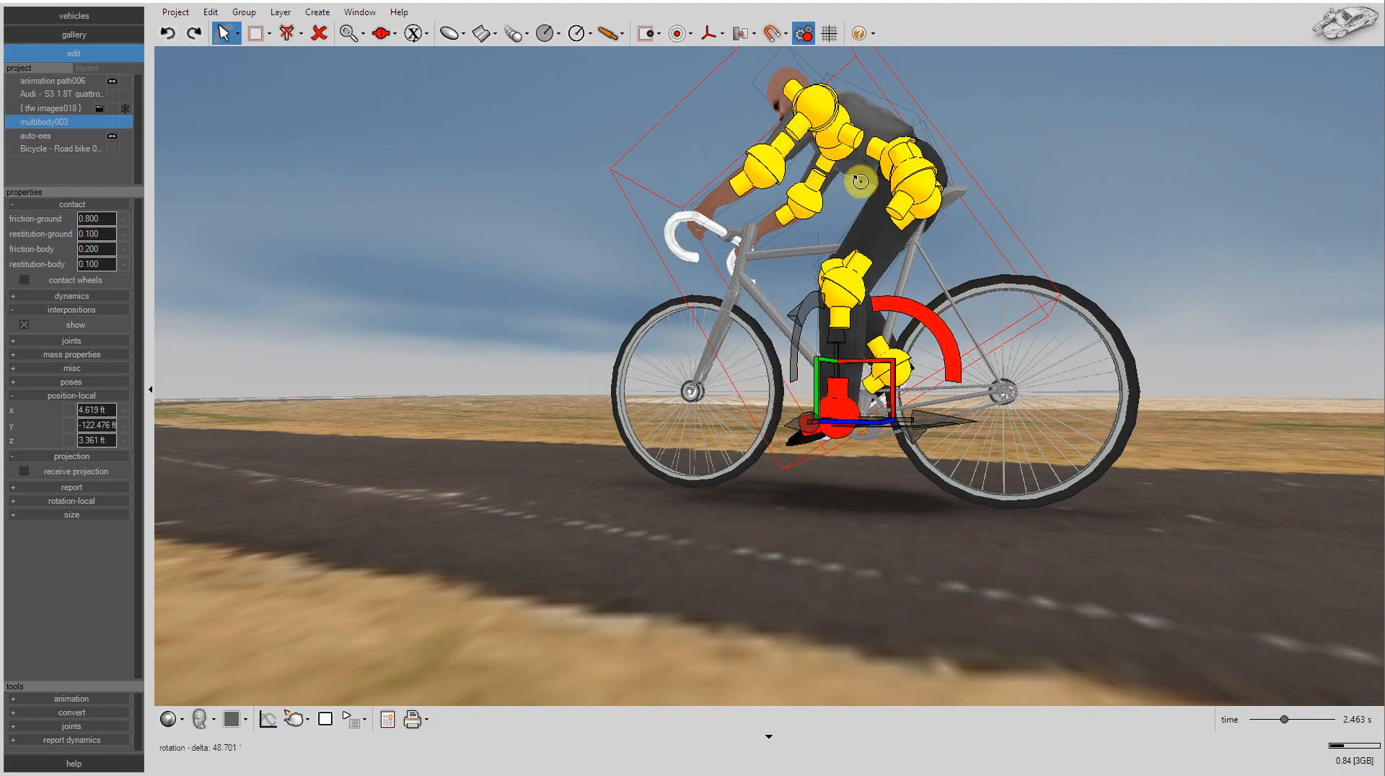
Step: Rotate the multibody's neck joint by about -20.7° and return to object selection
middle_drag(671, 517, 692, 562)
click(395, 34)
click(415, 111)
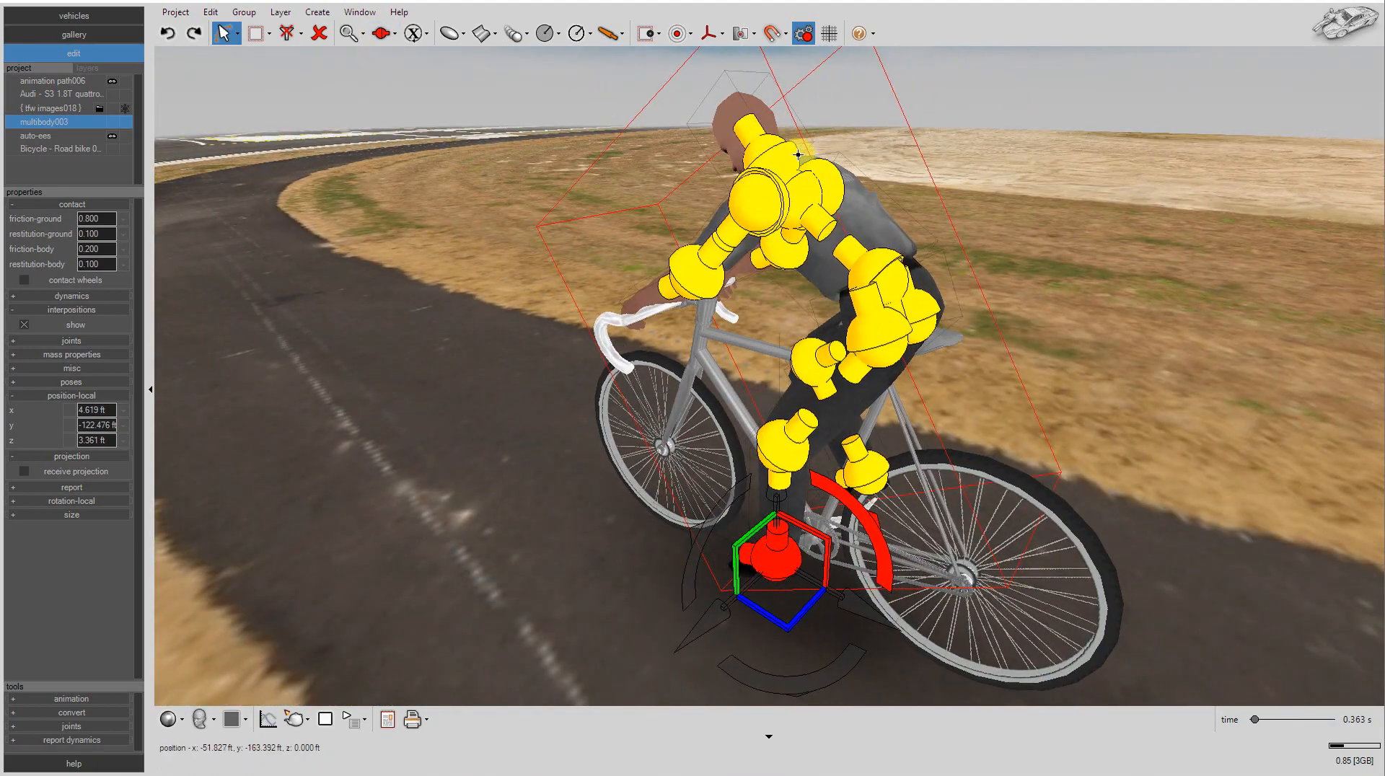
click(754, 134)
drag(866, 88, 883, 170)
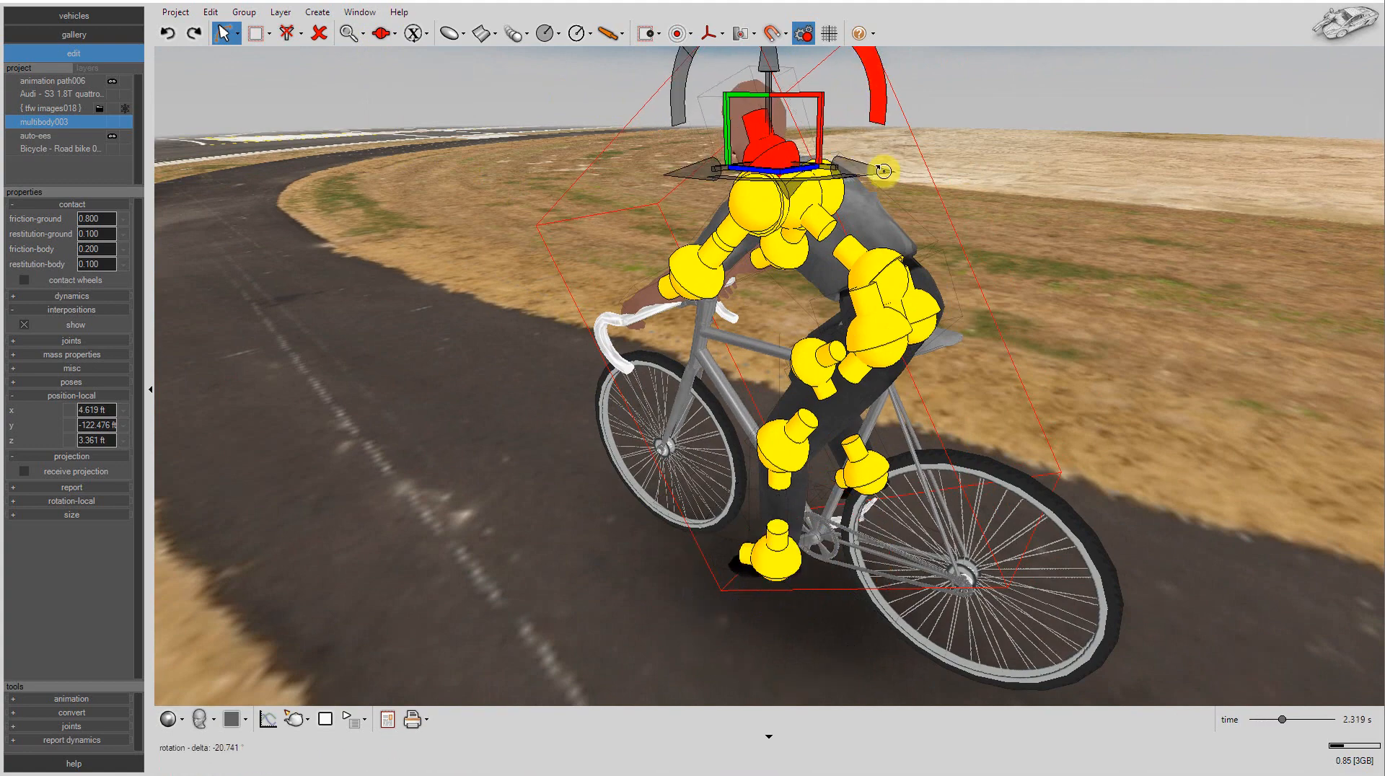
click(380, 34)
click(386, 57)
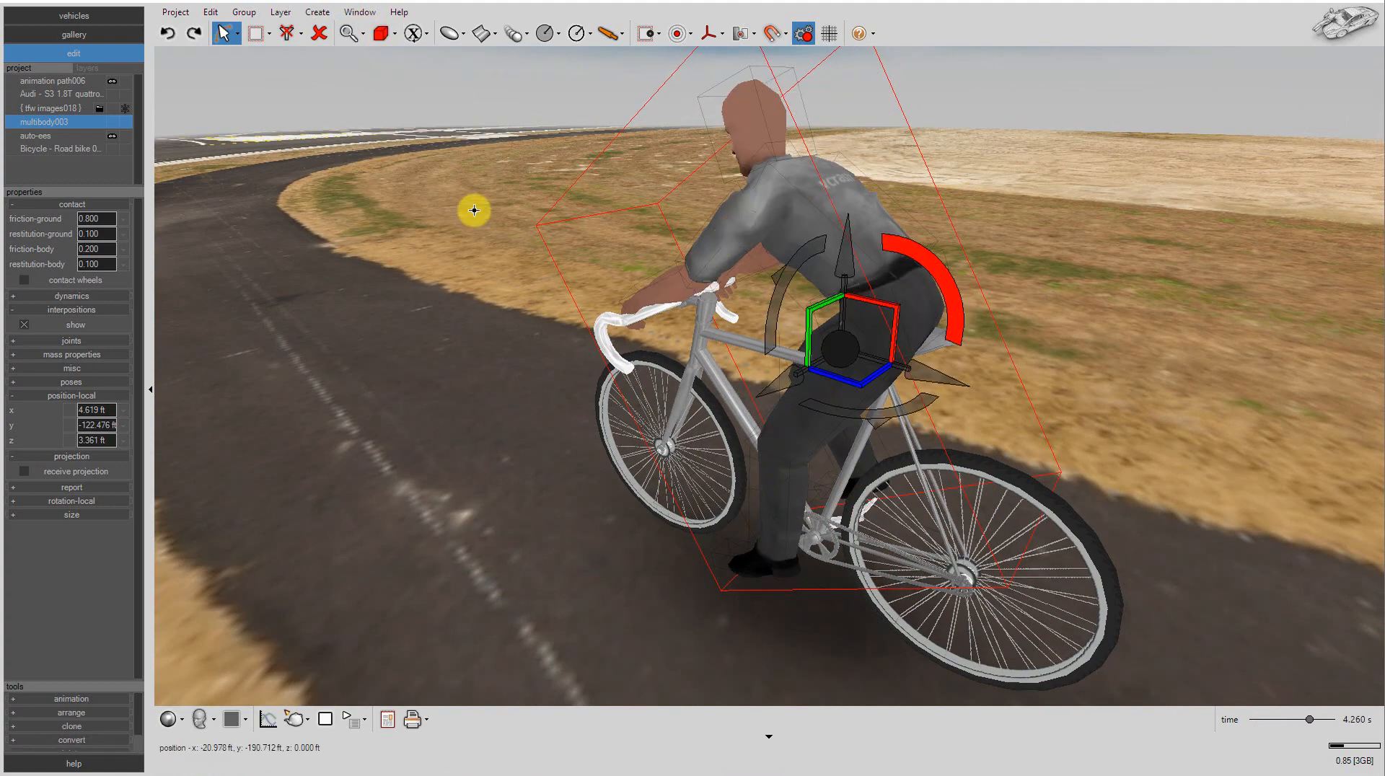
Step: Deselect the multibody and inspect the rider's pose on the bicycle from the front
click(1172, 431)
middle_drag(1016, 460, 772, 275)
scroll(834, 578, down, 3)
scroll(773, 275, up, 3)
key(space)
middle_drag(773, 380, 343, 344)
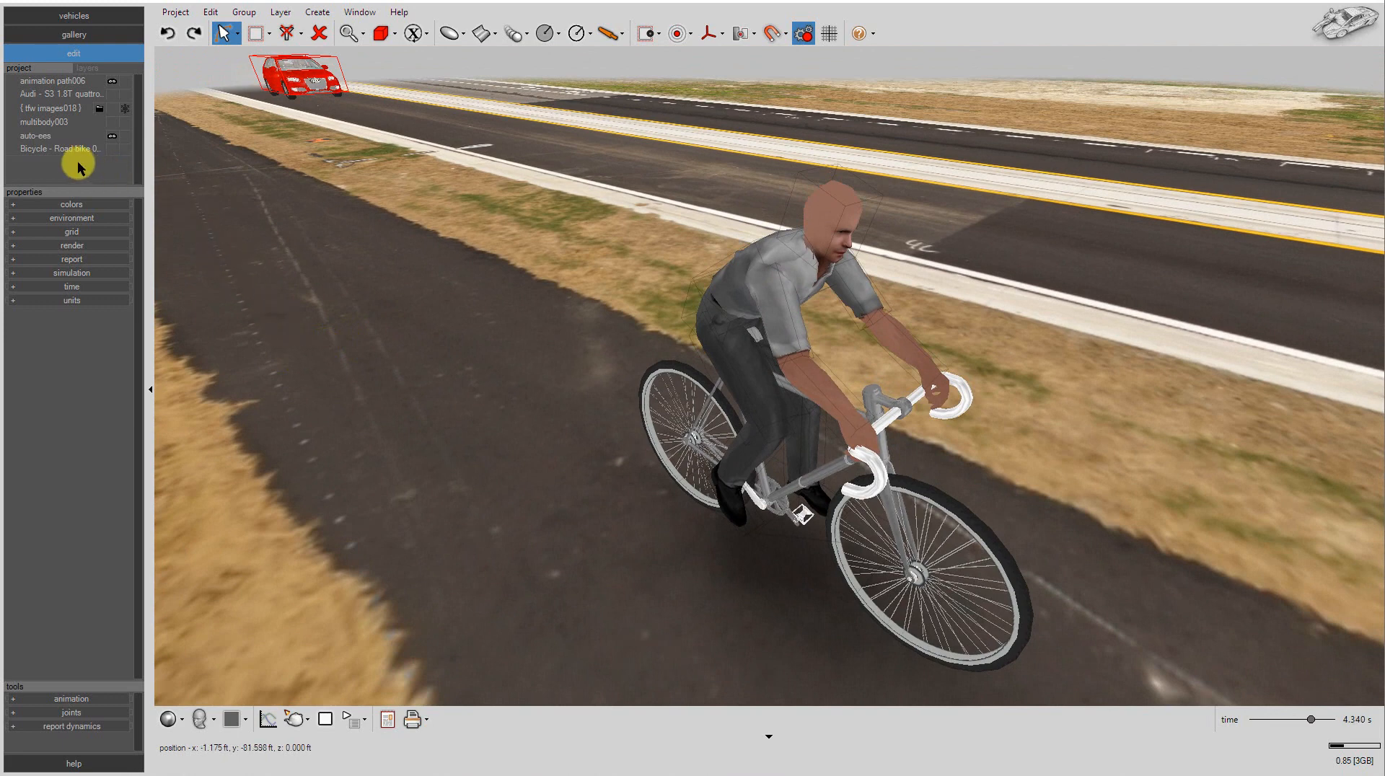
Step: Select the posed multibody and convert it to a rigid body object
click(52, 121)
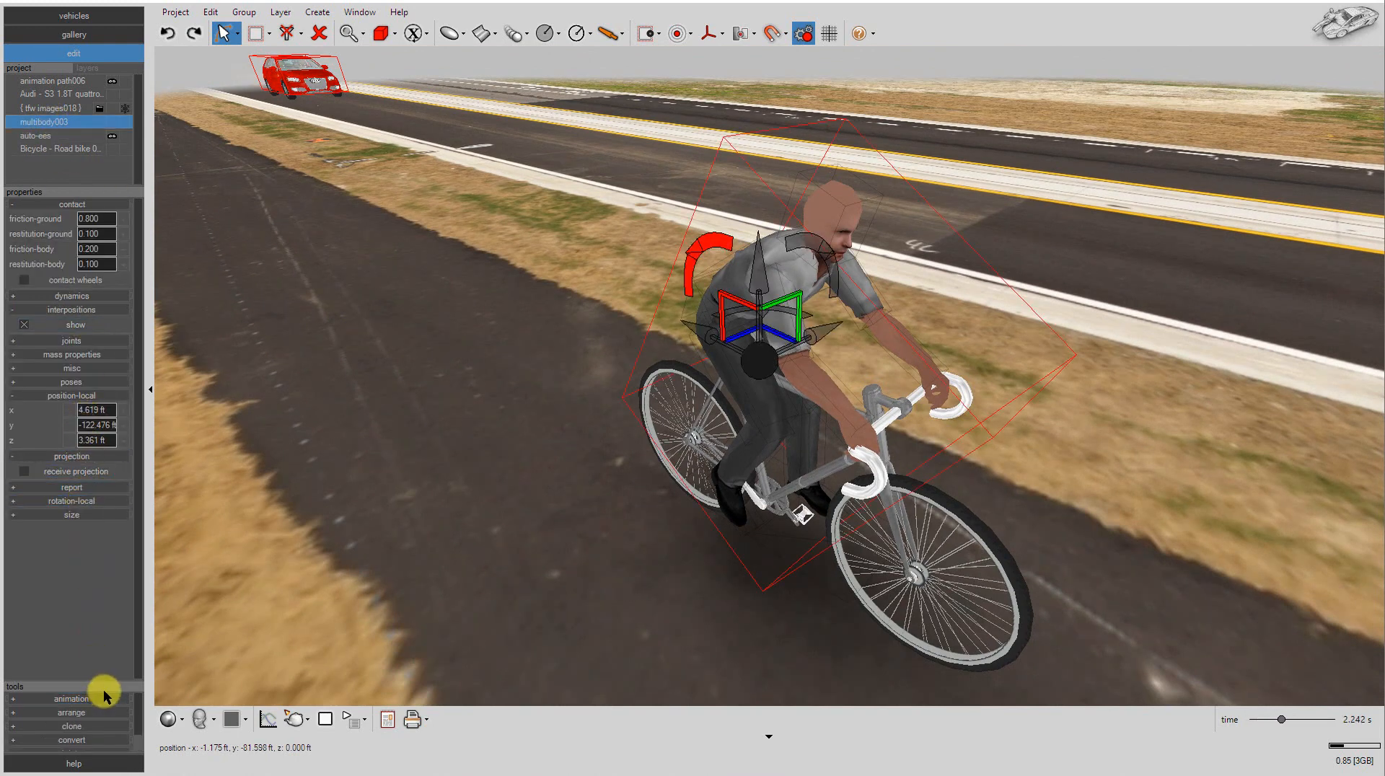
click(87, 541)
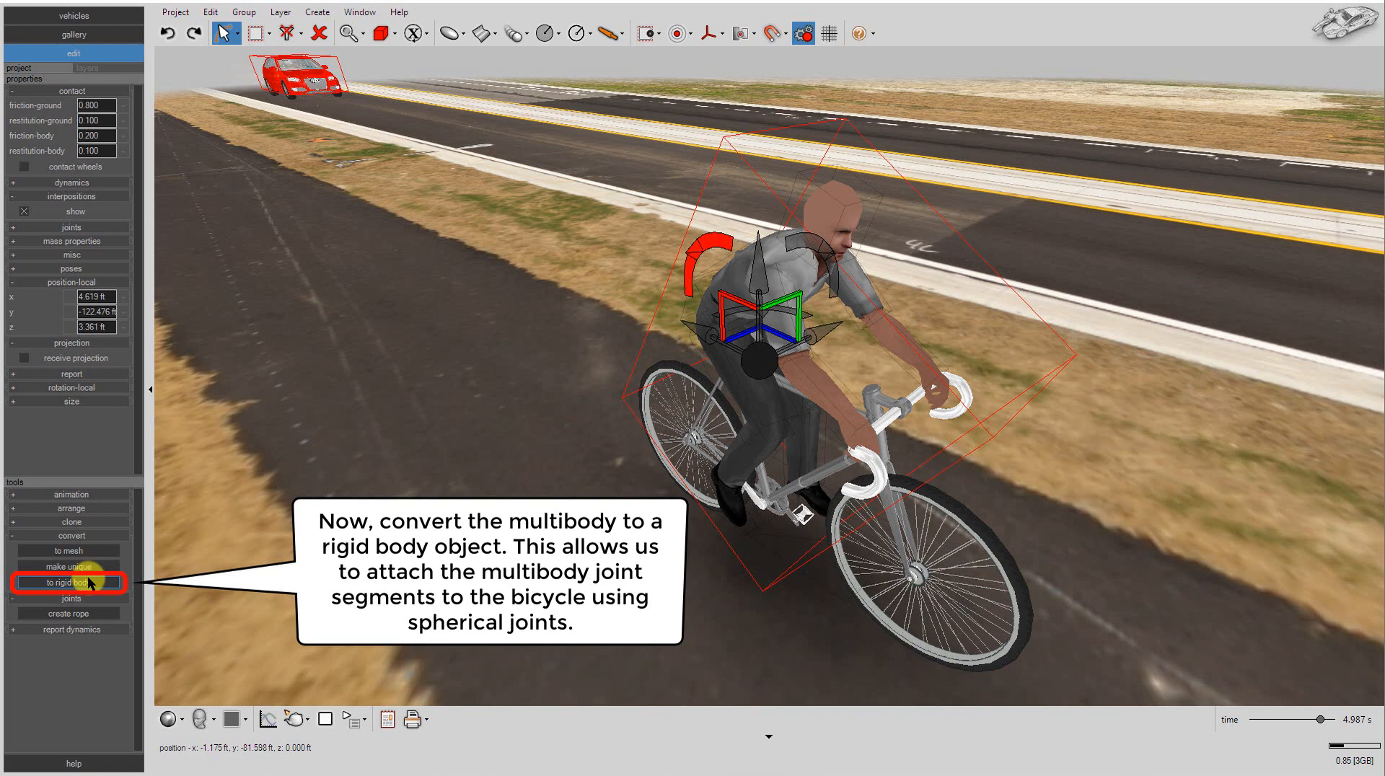
click(88, 582)
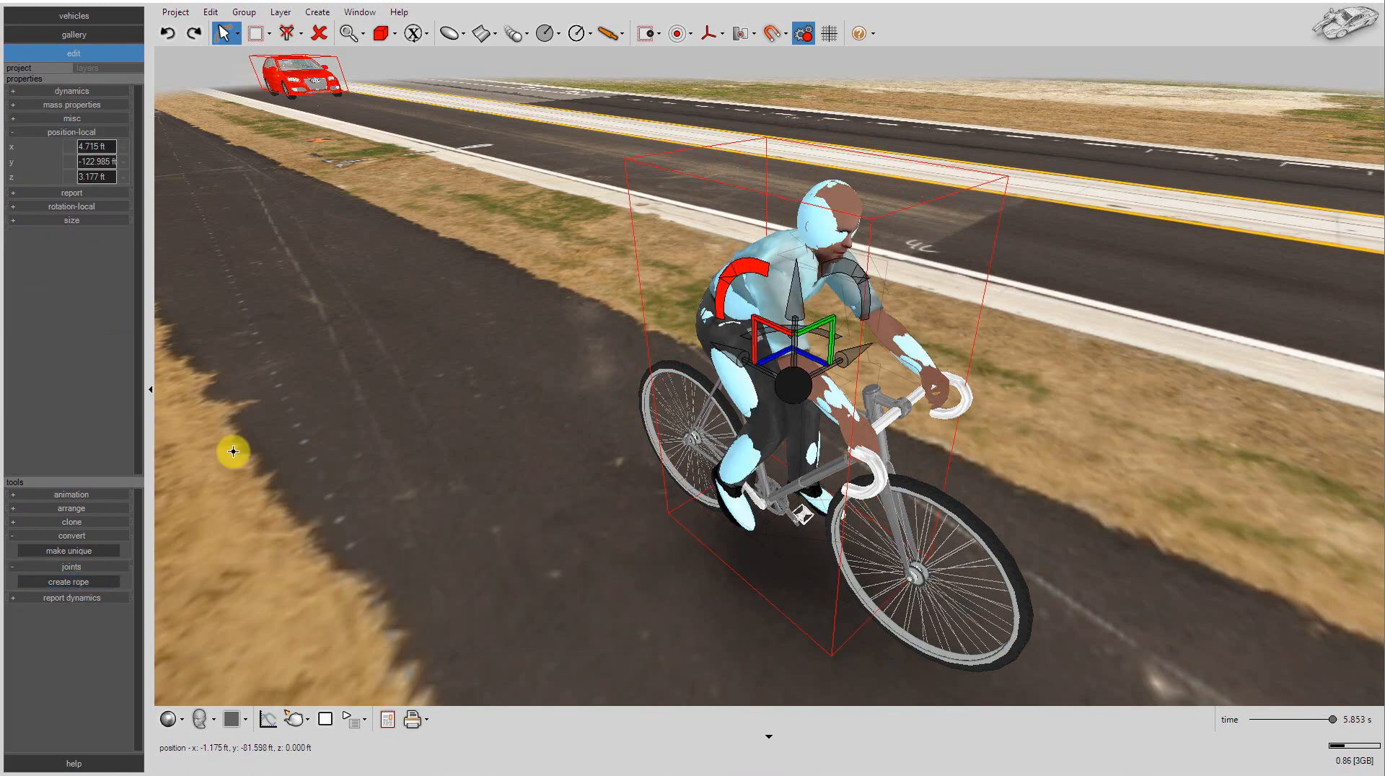
Step: Enlarge the project list, expand the converted multibody group and hide its envelope
drag(111, 84, 109, 263)
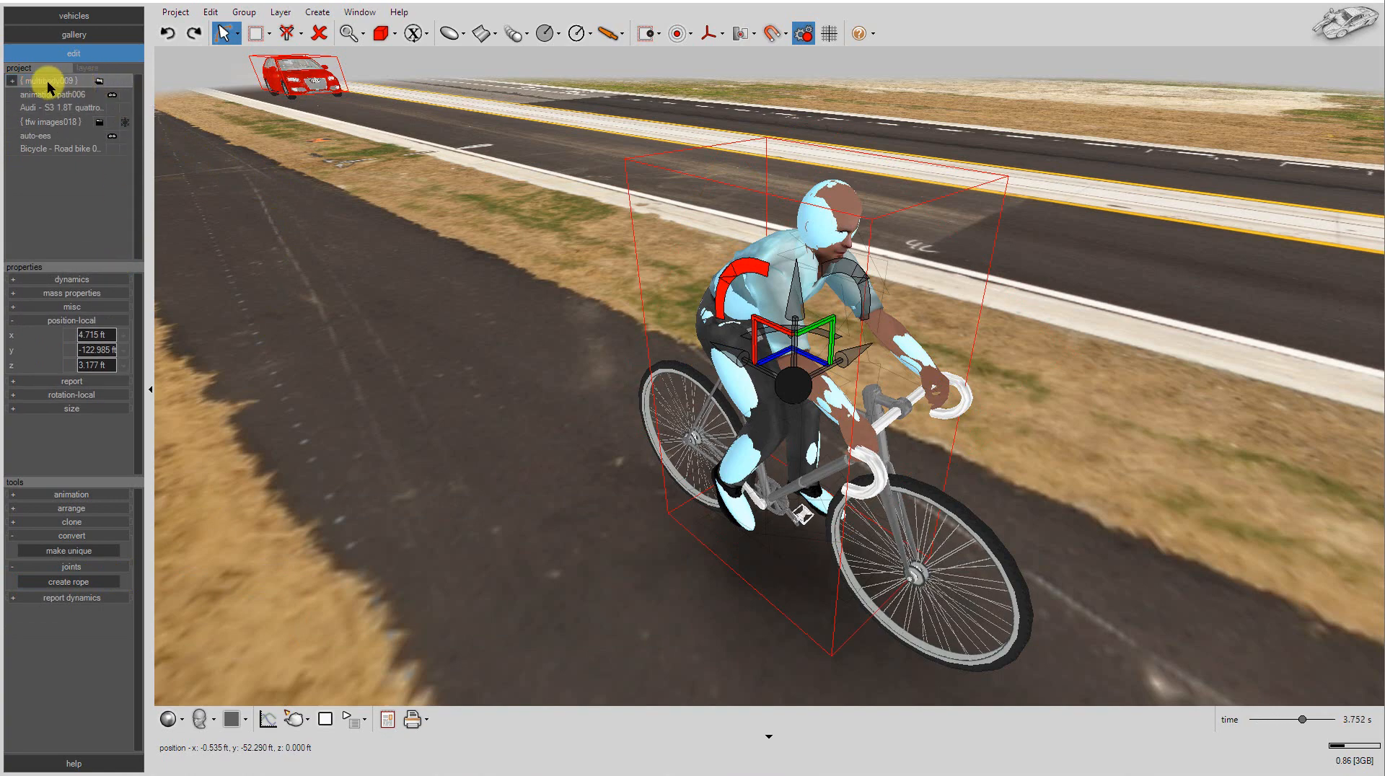
click(14, 81)
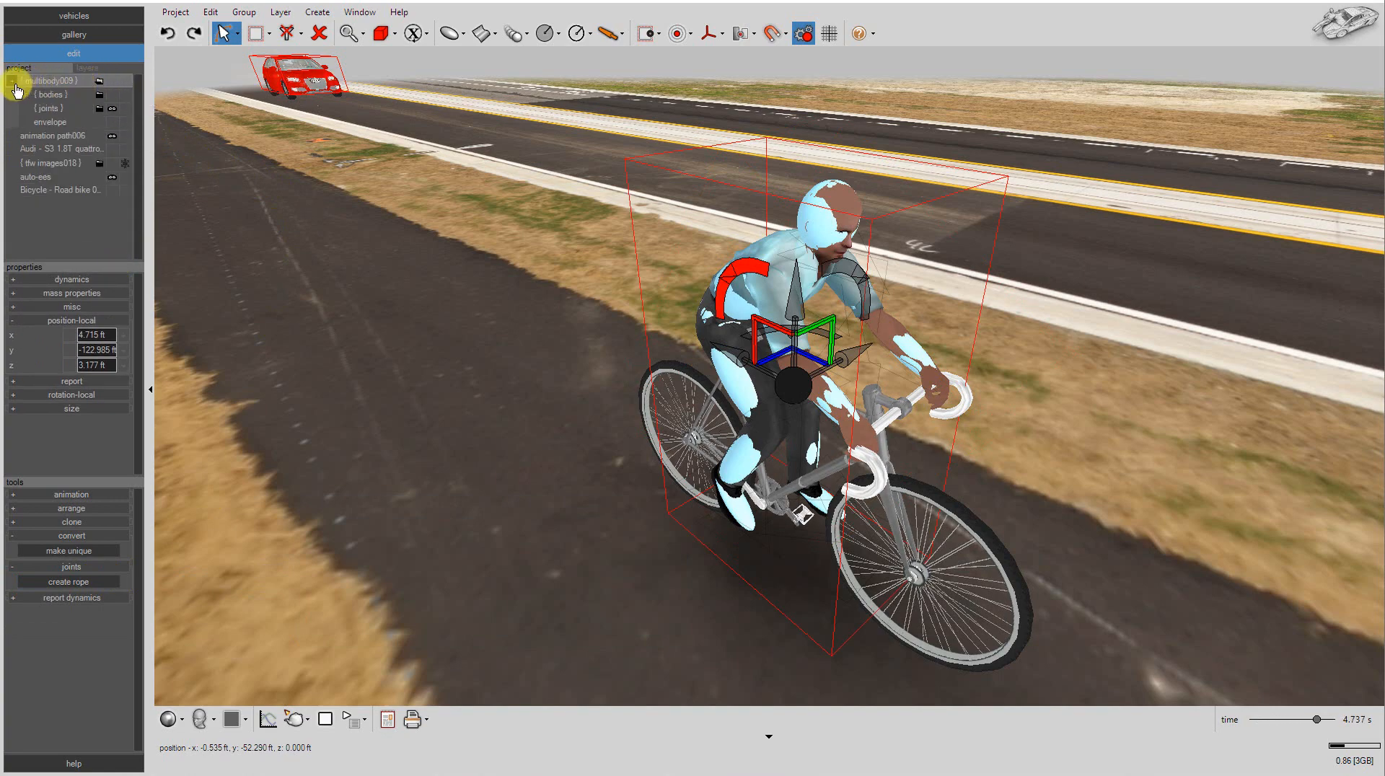
click(112, 126)
Step: Attach both of the rider's forearms to the bicycle's handlebar ends with spherical joints
middle_drag(621, 491, 869, 475)
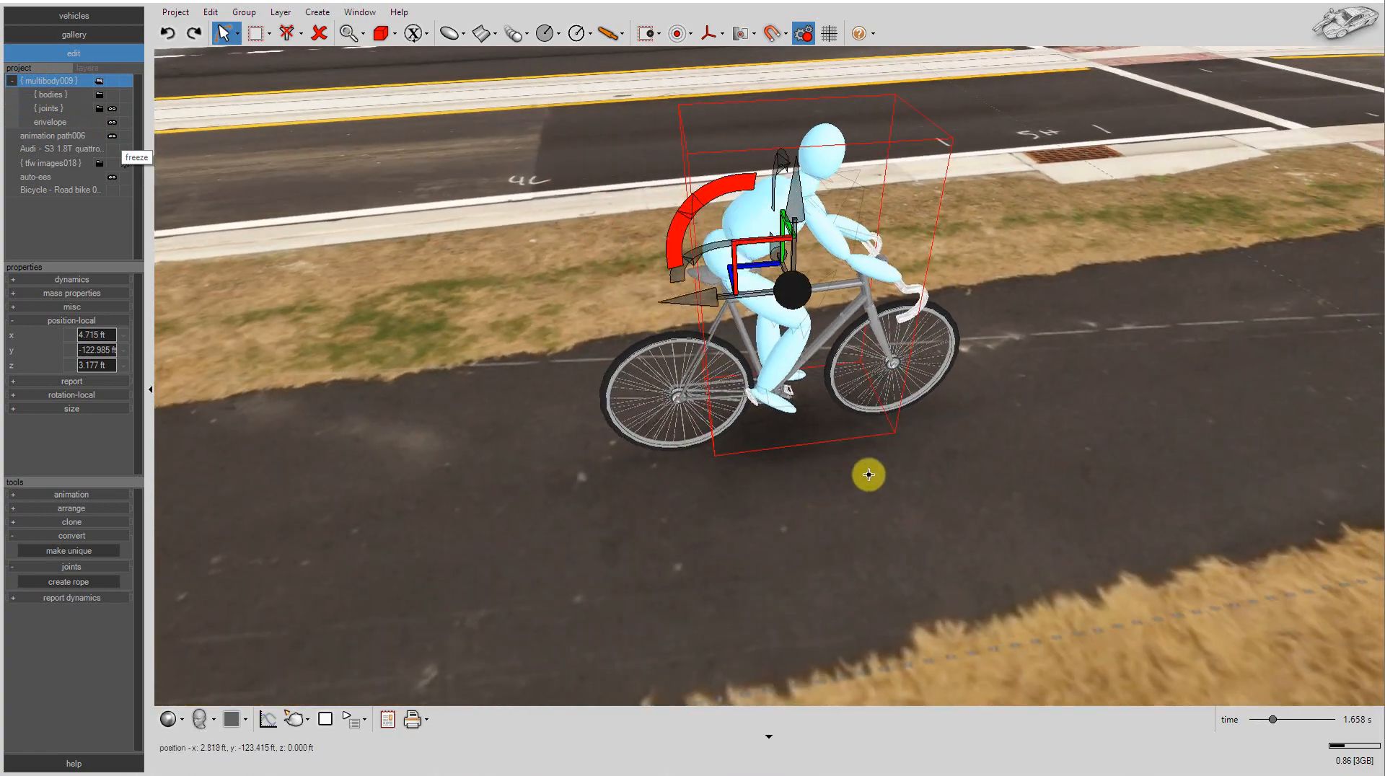
middle_drag(997, 333, 931, 381)
scroll(872, 238, up, 5)
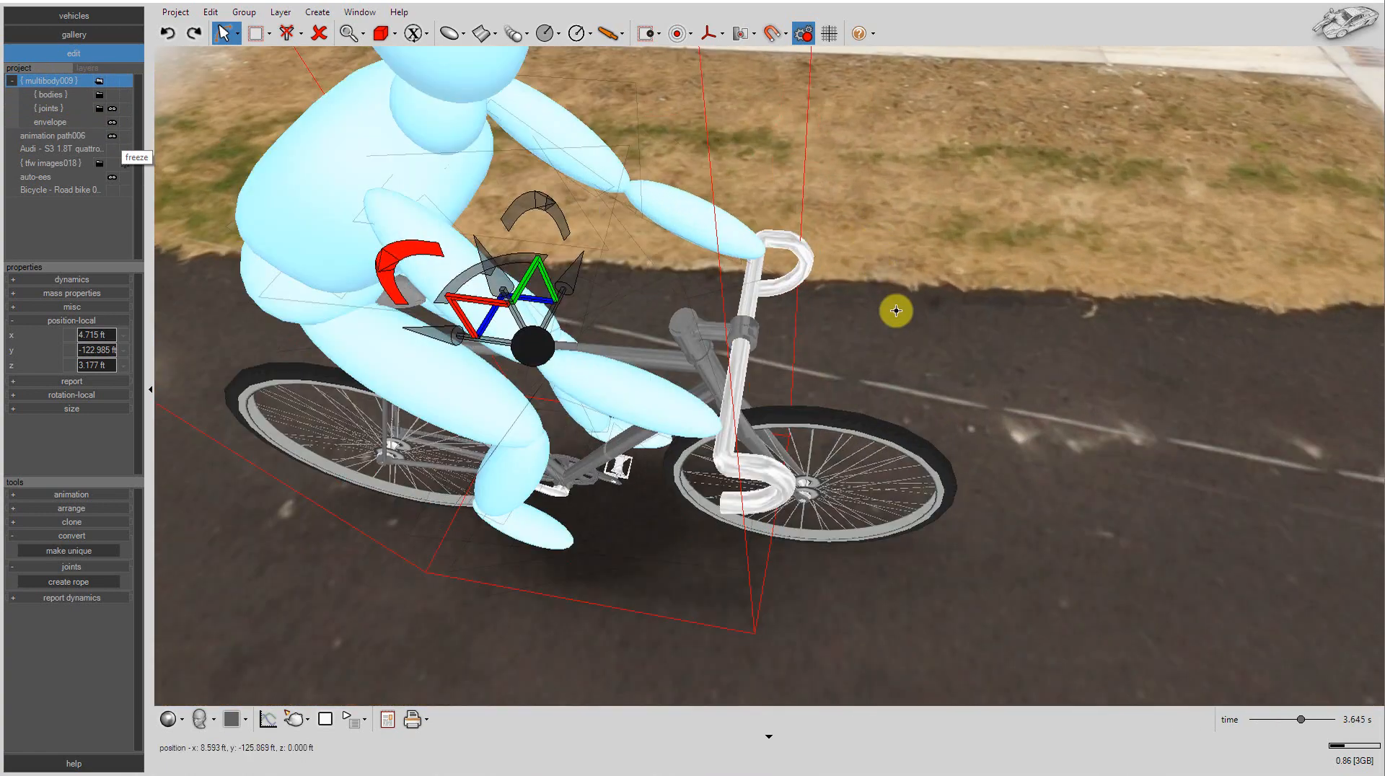
scroll(887, 303, up, 2)
click(620, 33)
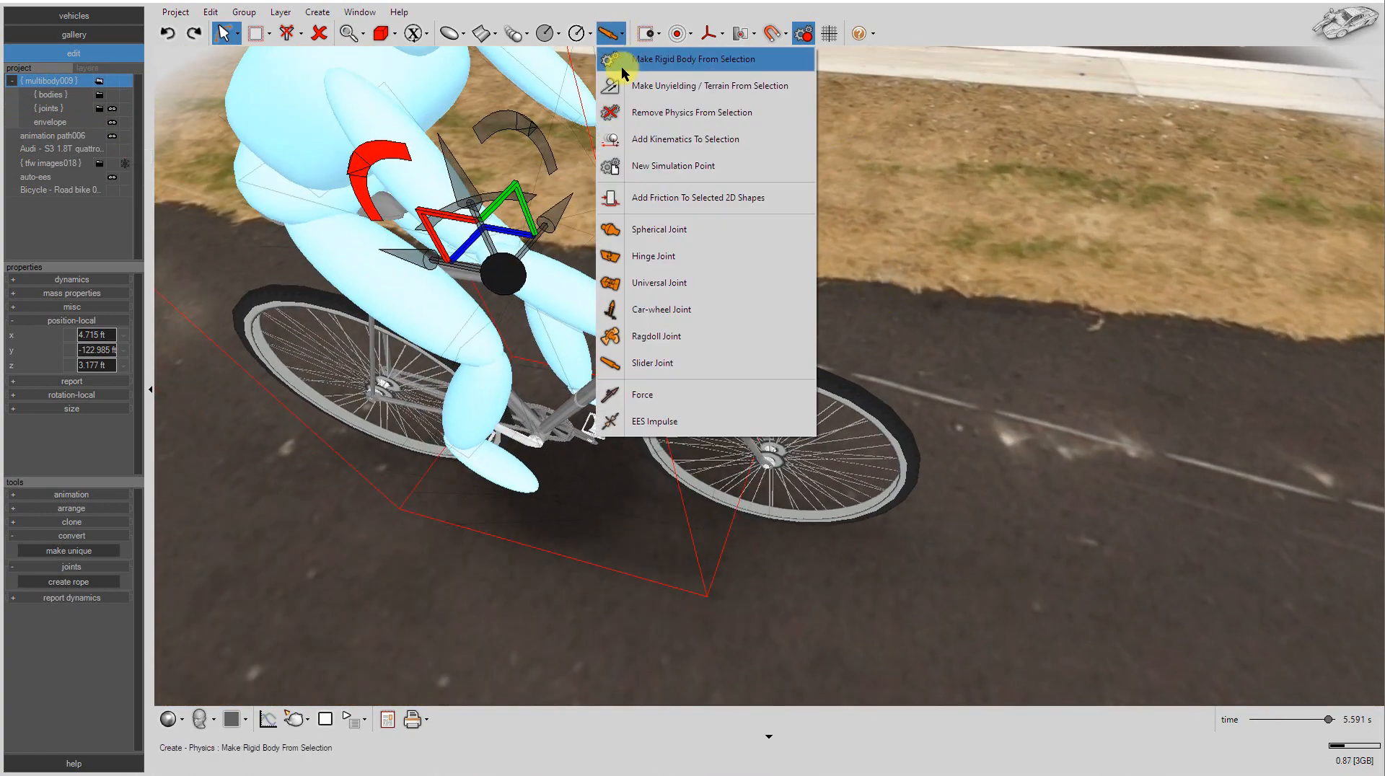
click(653, 228)
drag(655, 327, 666, 332)
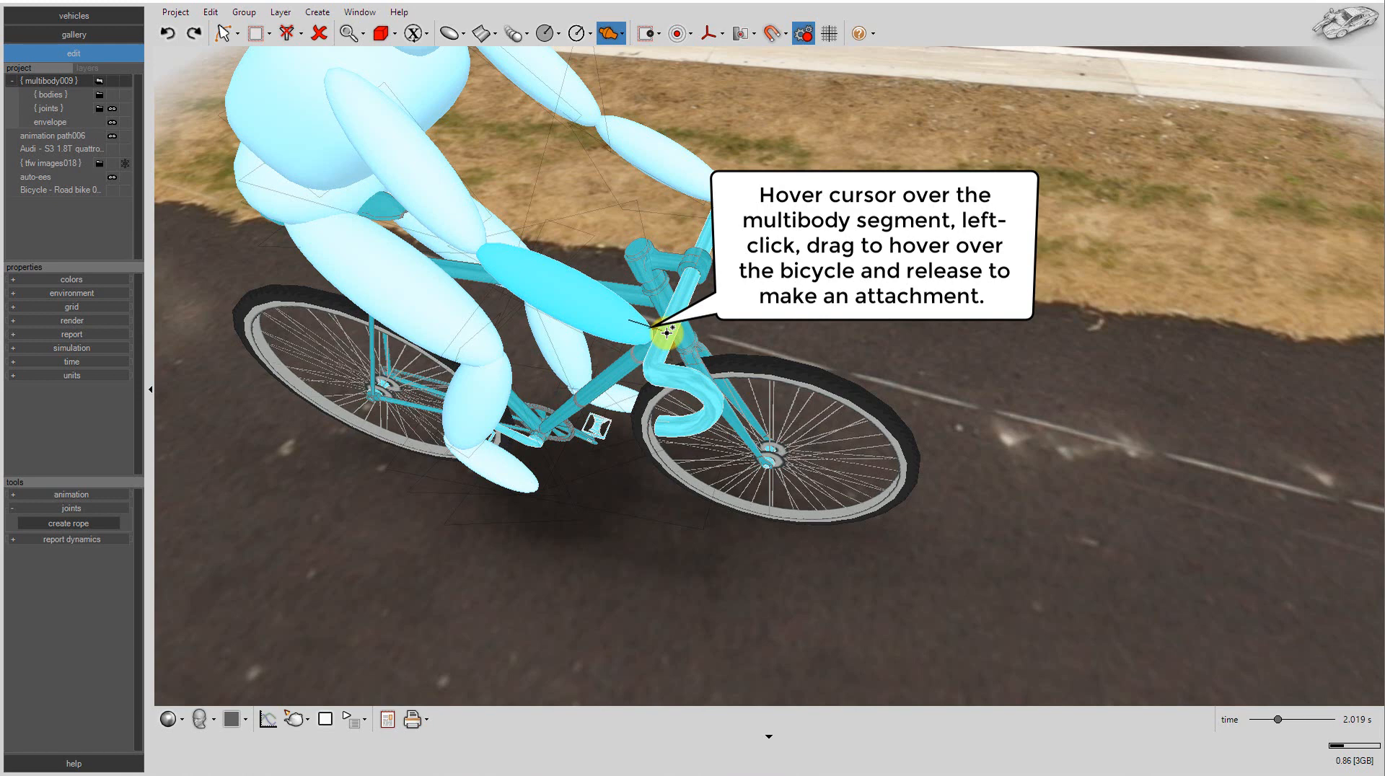
drag(667, 333, 667, 332)
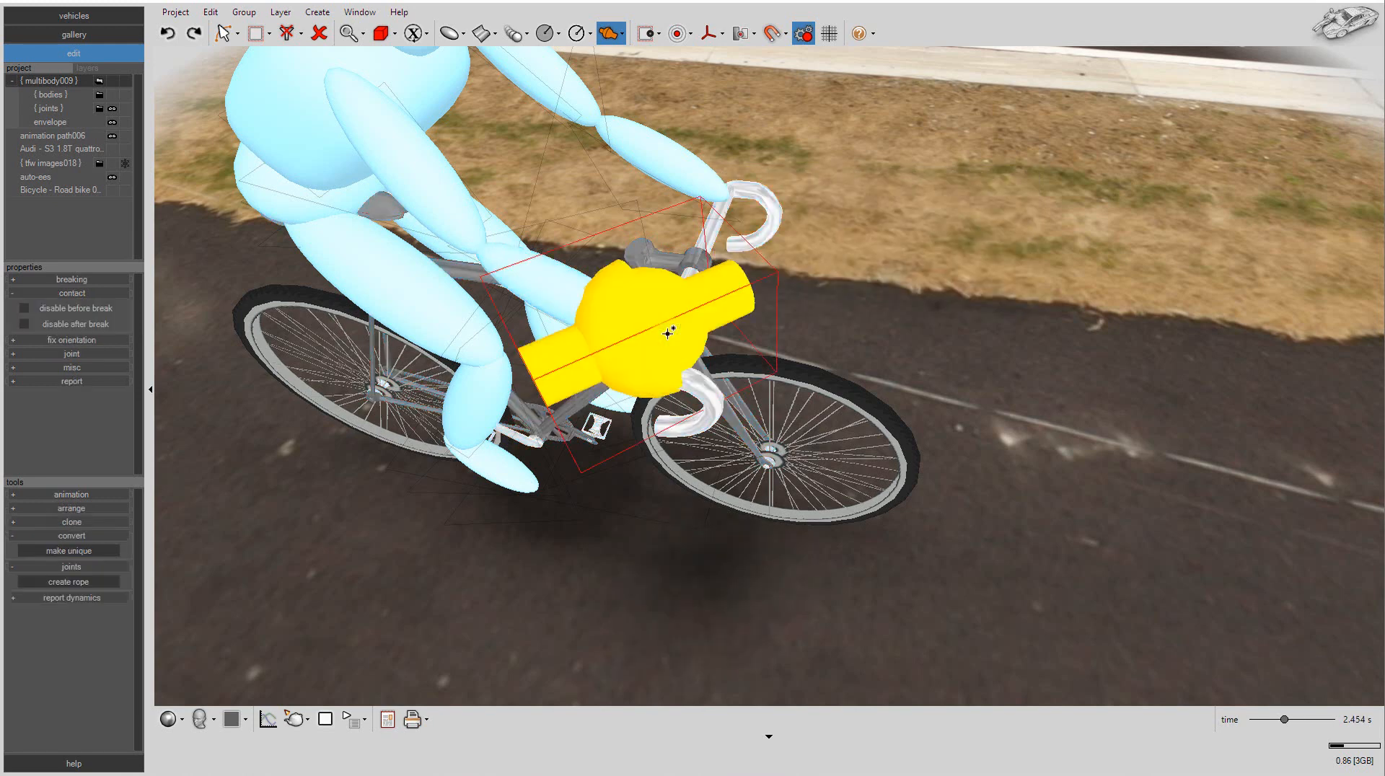
drag(715, 183, 720, 212)
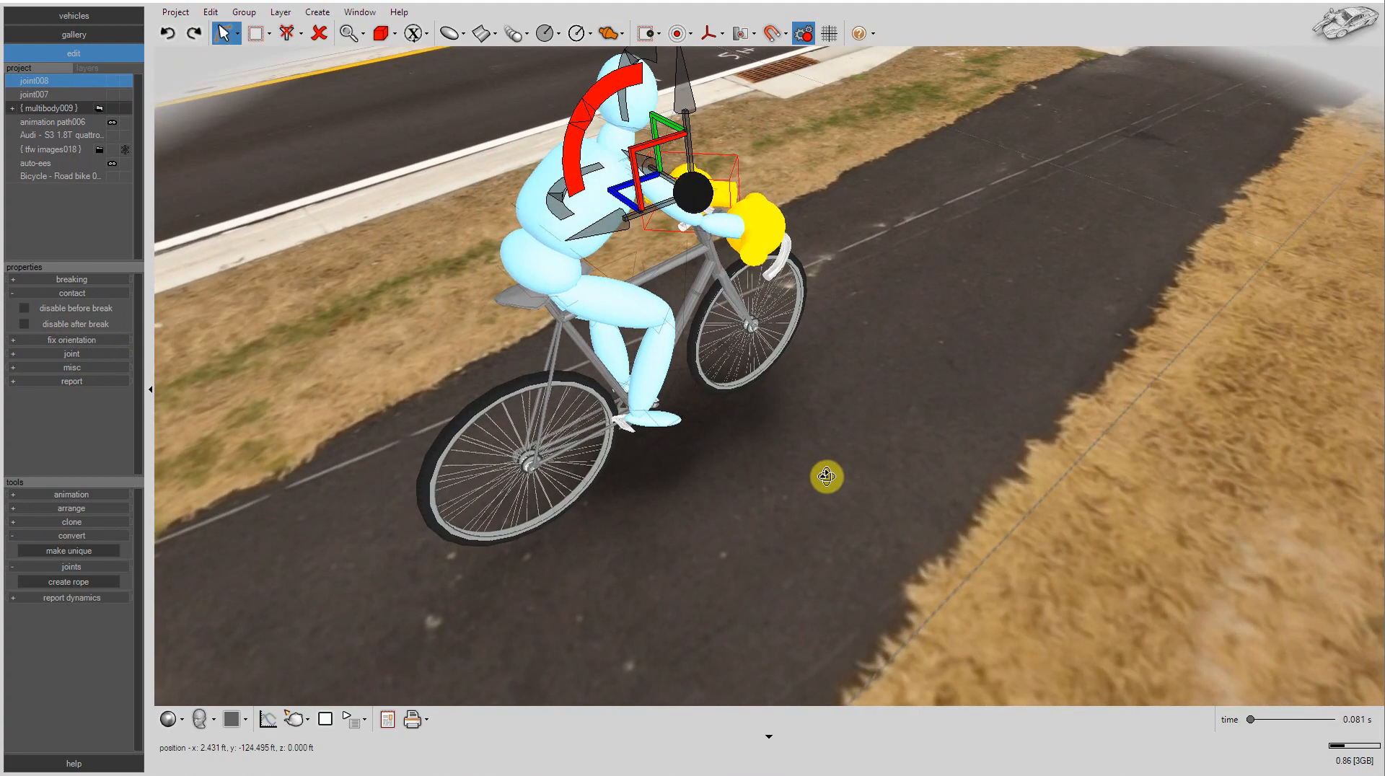
Step: Attach the rider's pelvis to the bicycle seat with another spherical joint
click(609, 32)
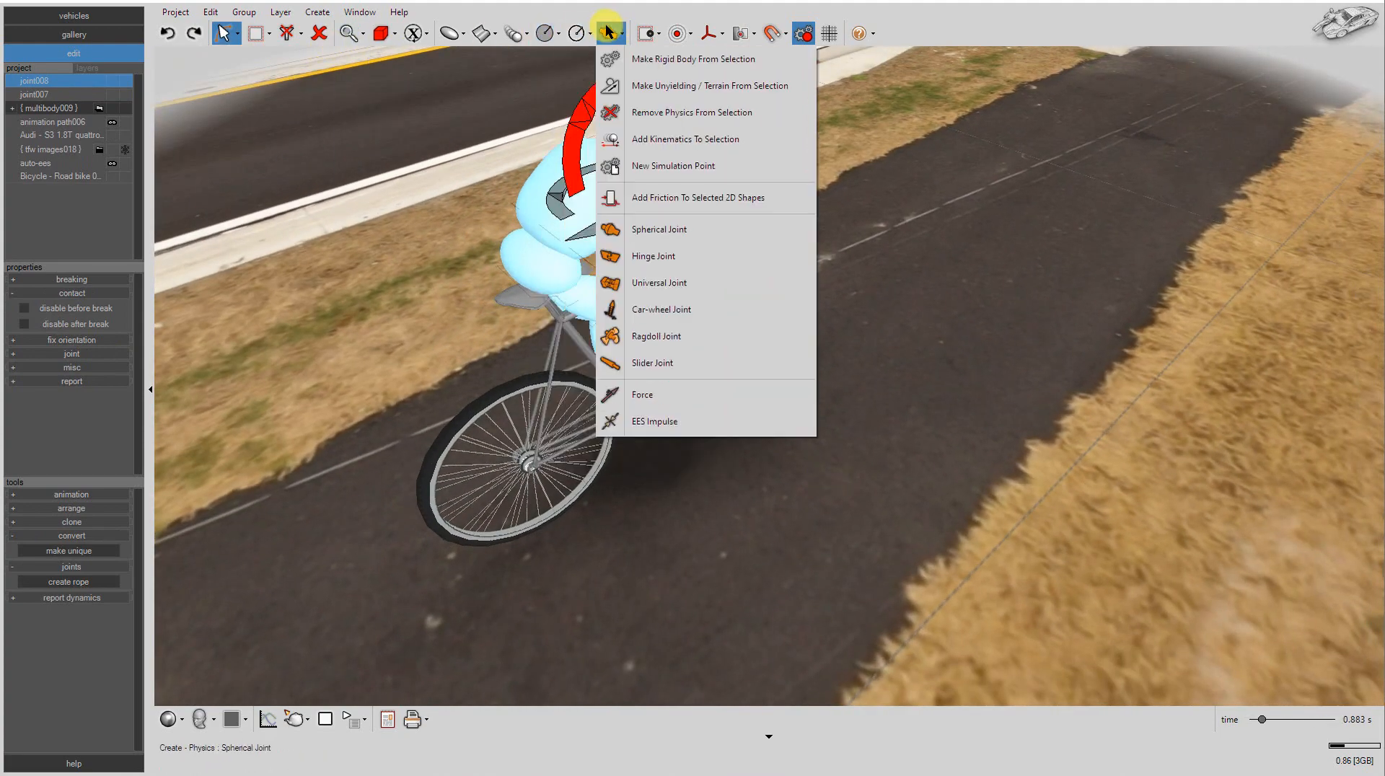
click(652, 237)
click(515, 290)
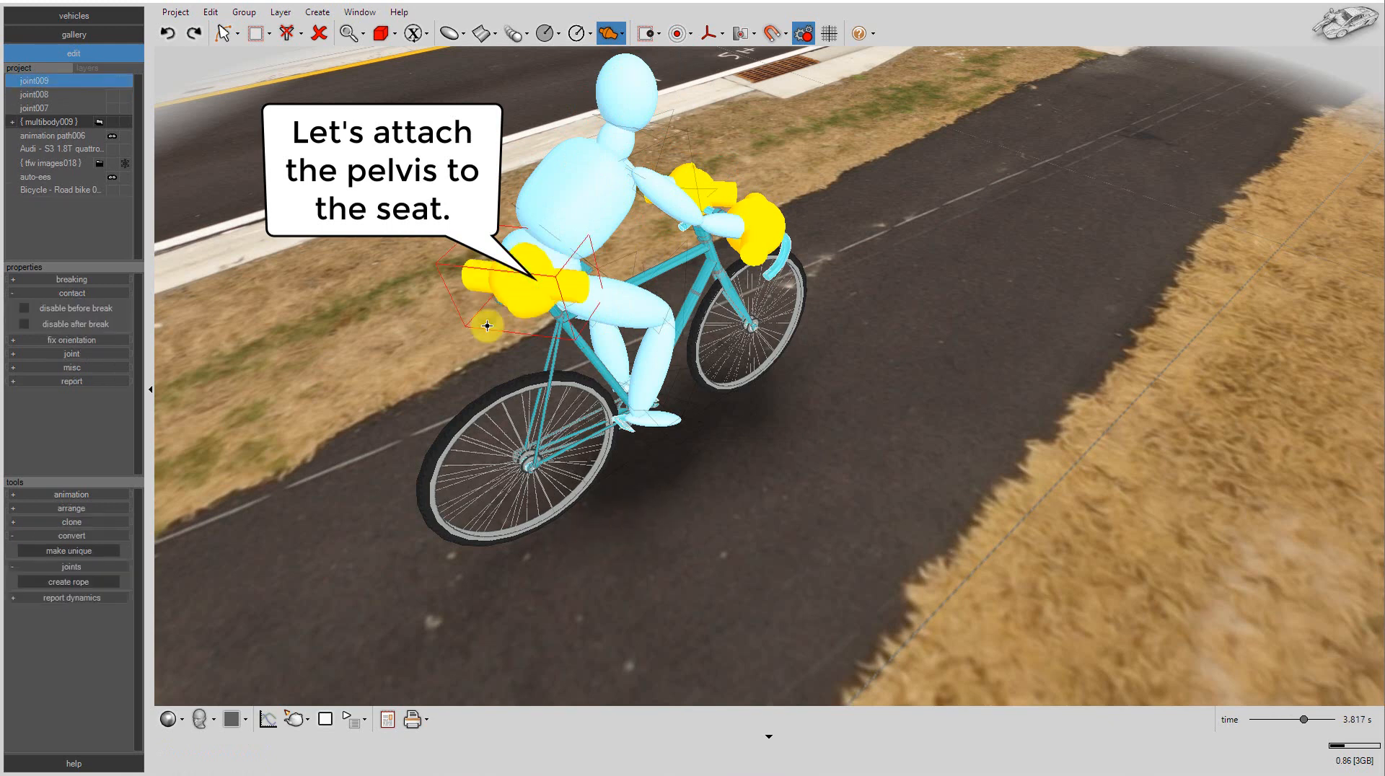
Step: Select the three new spherical joints together and set their display size to 0.1 ft
drag(52, 106, 52, 81)
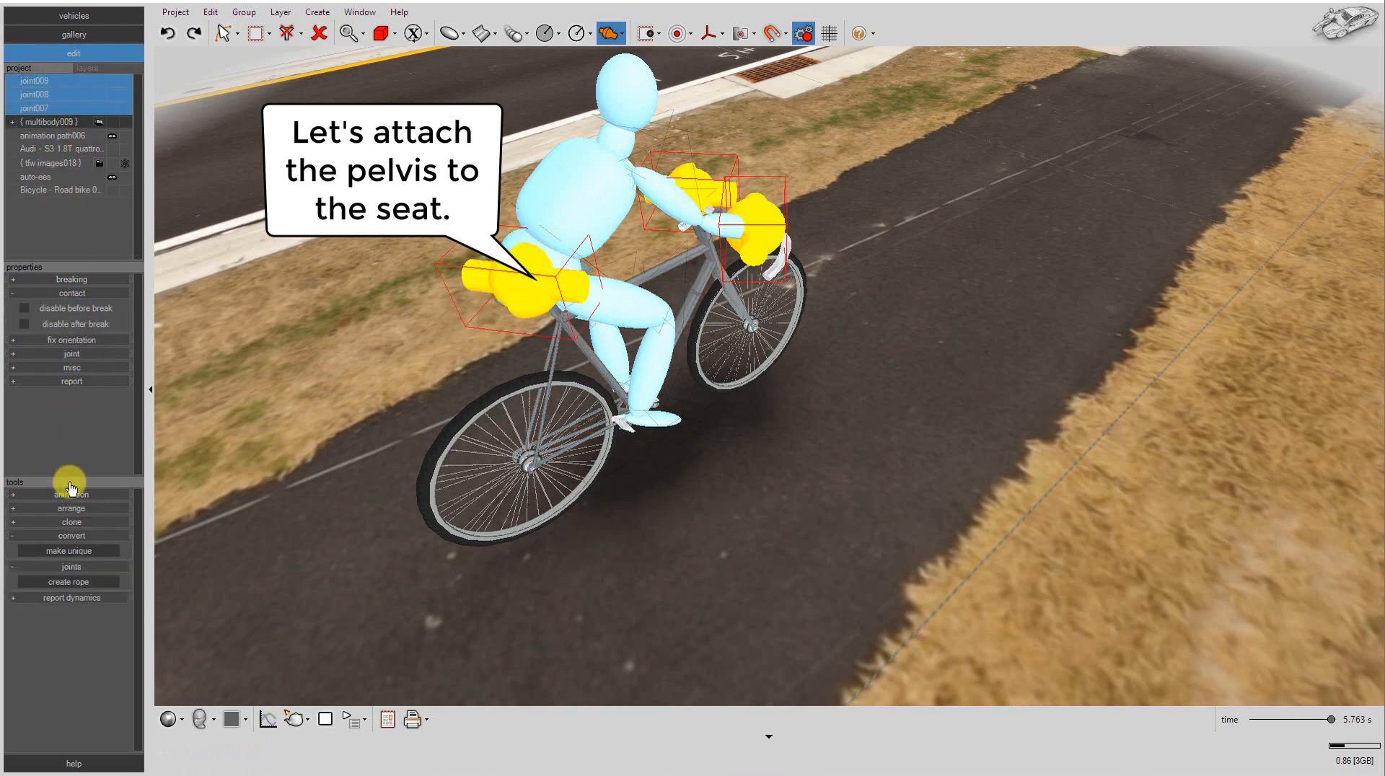
click(60, 378)
click(63, 368)
click(66, 354)
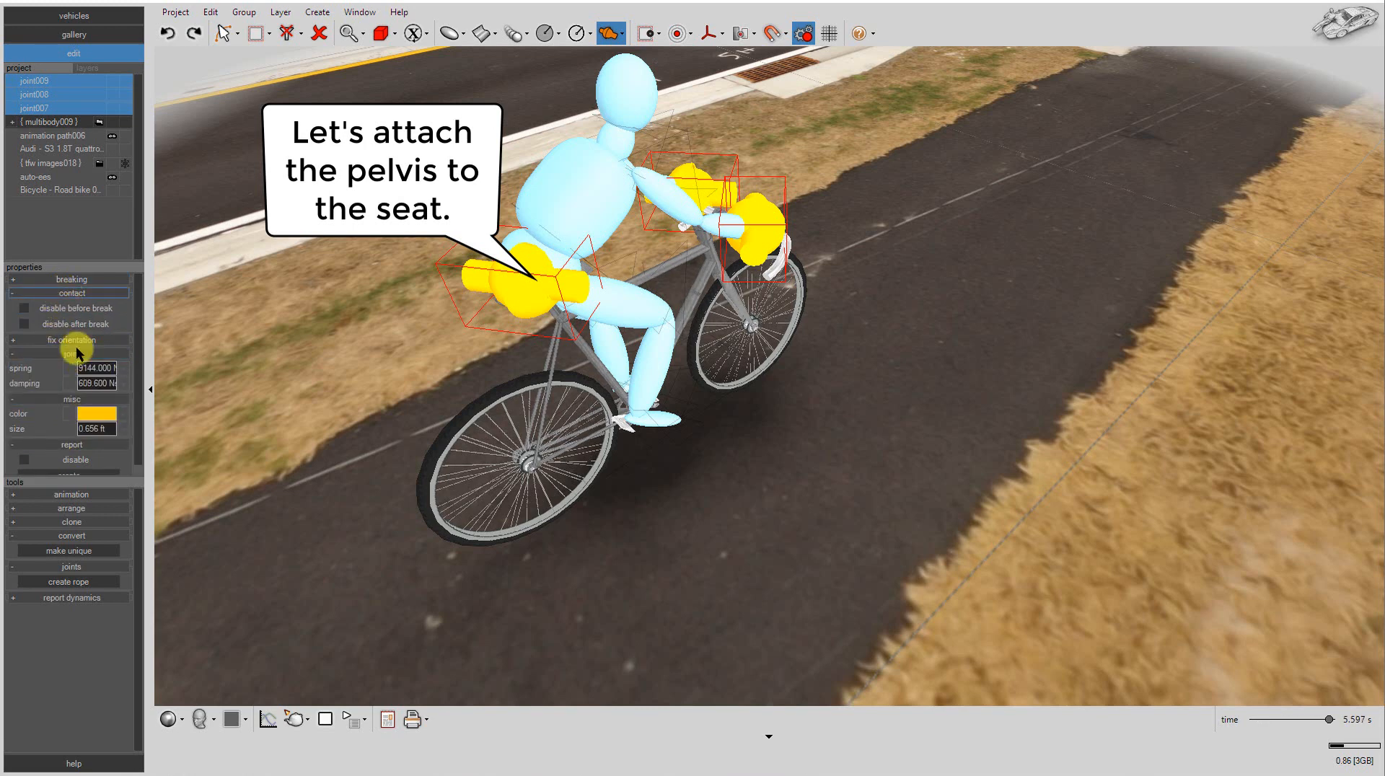
scroll(79, 360, down, 1)
click(81, 452)
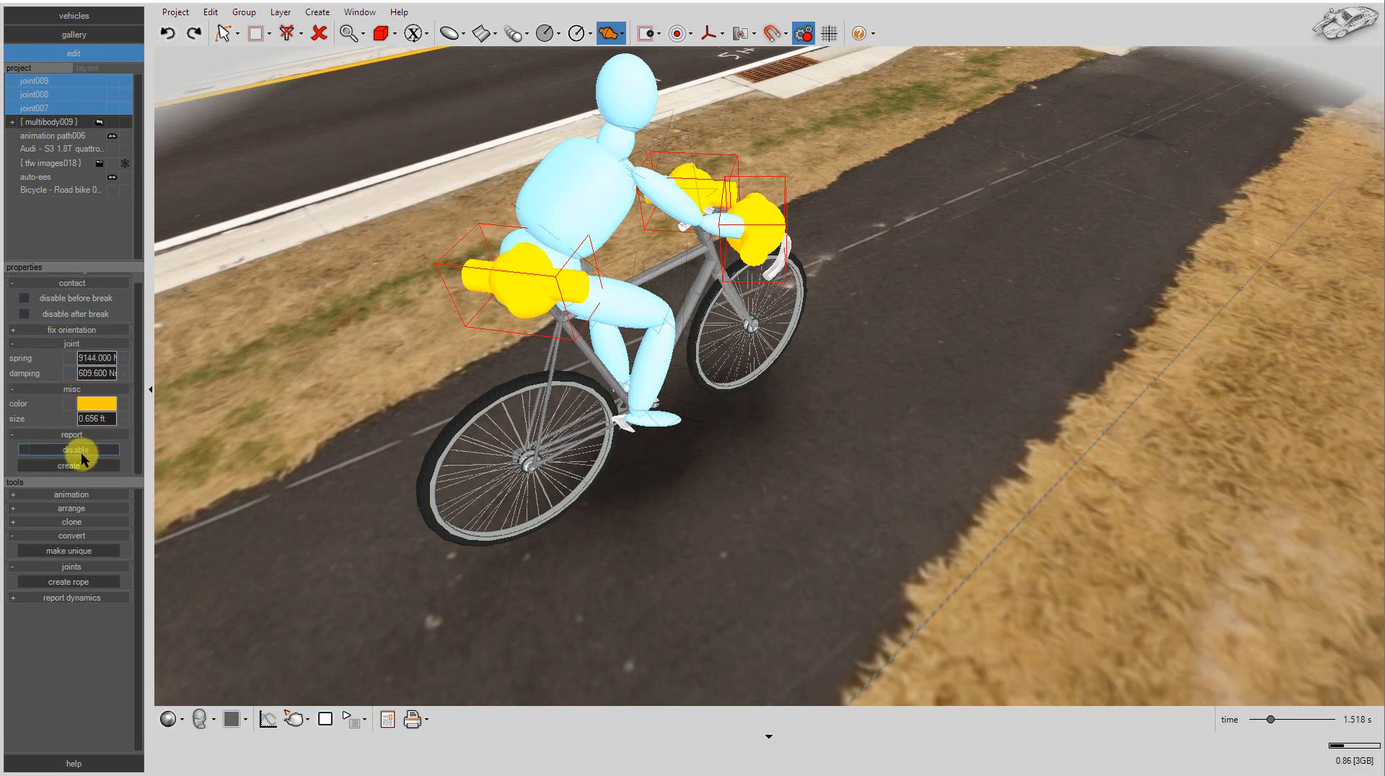
text(0.1)
key(Return)
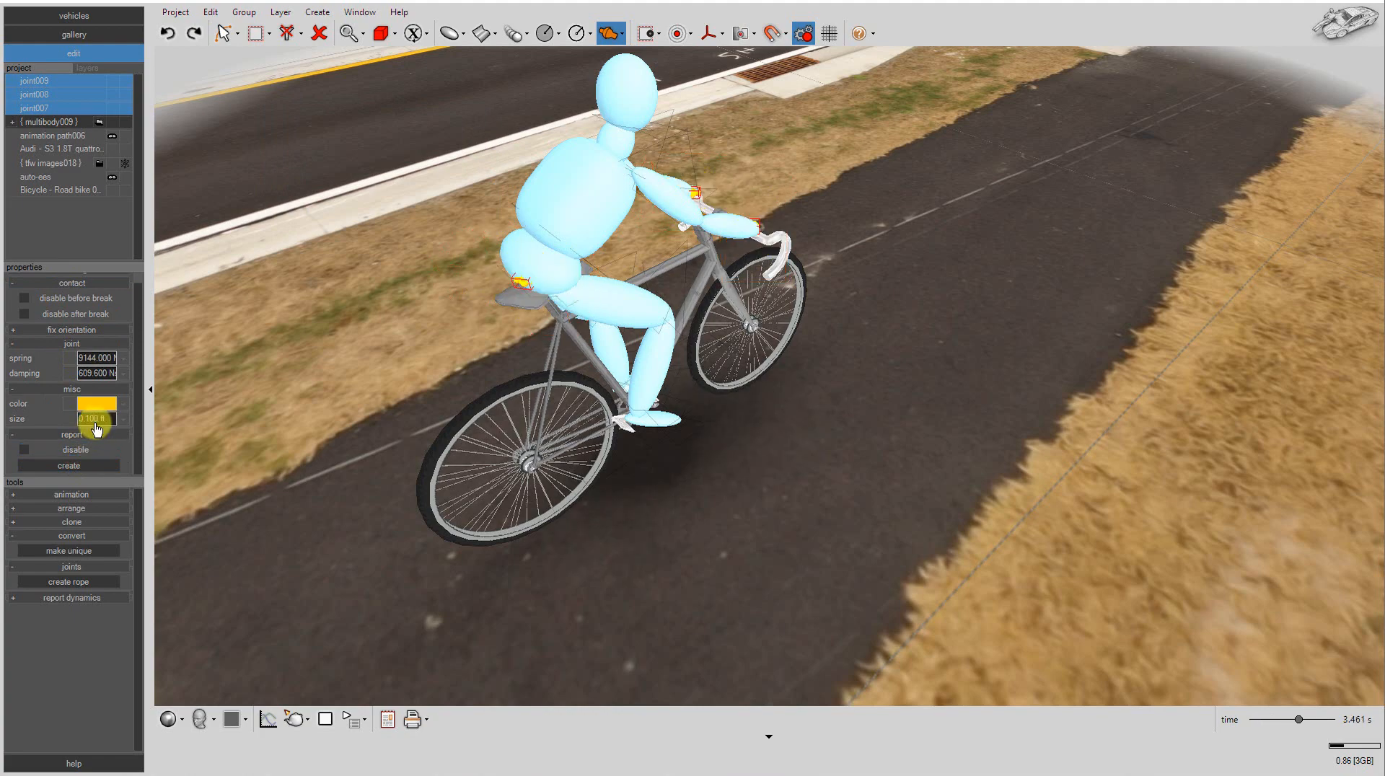
Step: Turn the dynamics calculation back on and watch the jointed rider and bicycle travel along the path into the car impact
right_drag(688, 471, 217, 420)
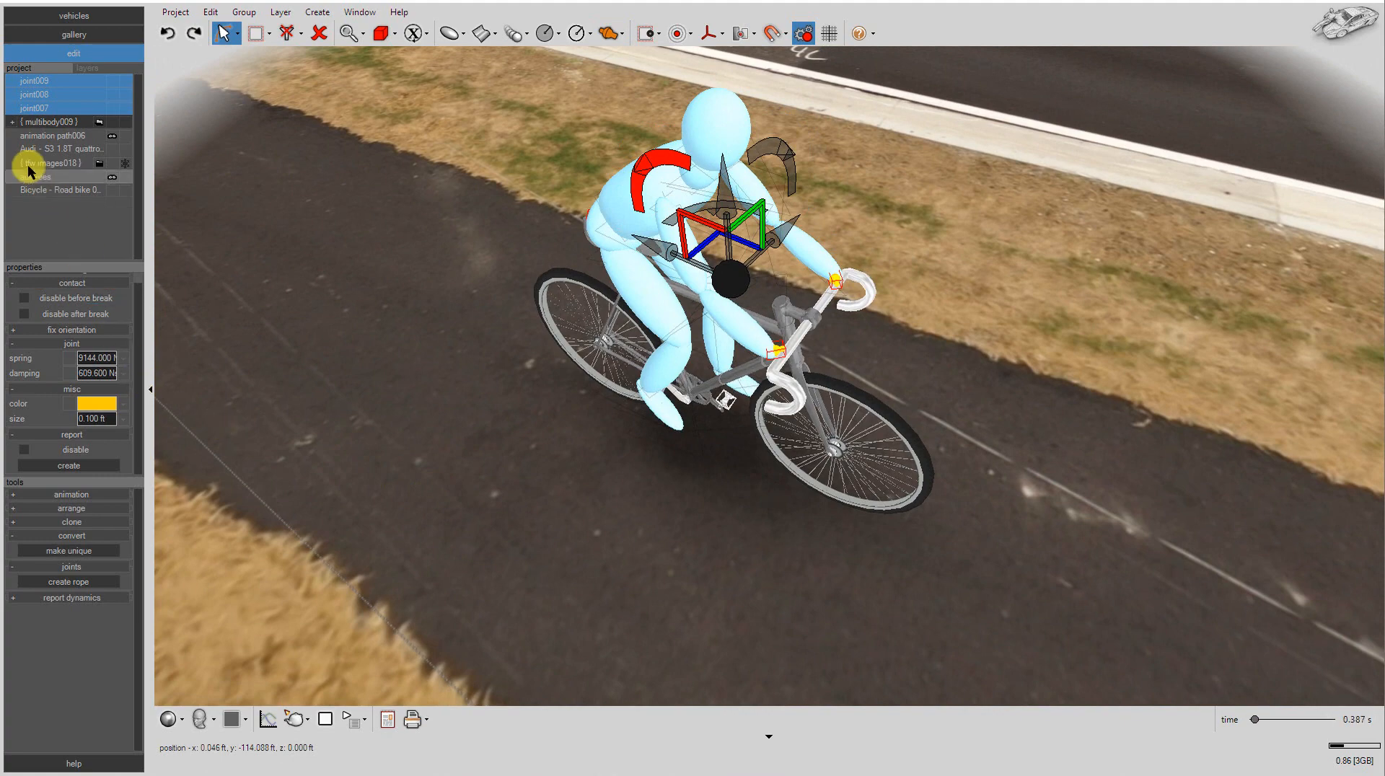
scroll(313, 334, down, 6)
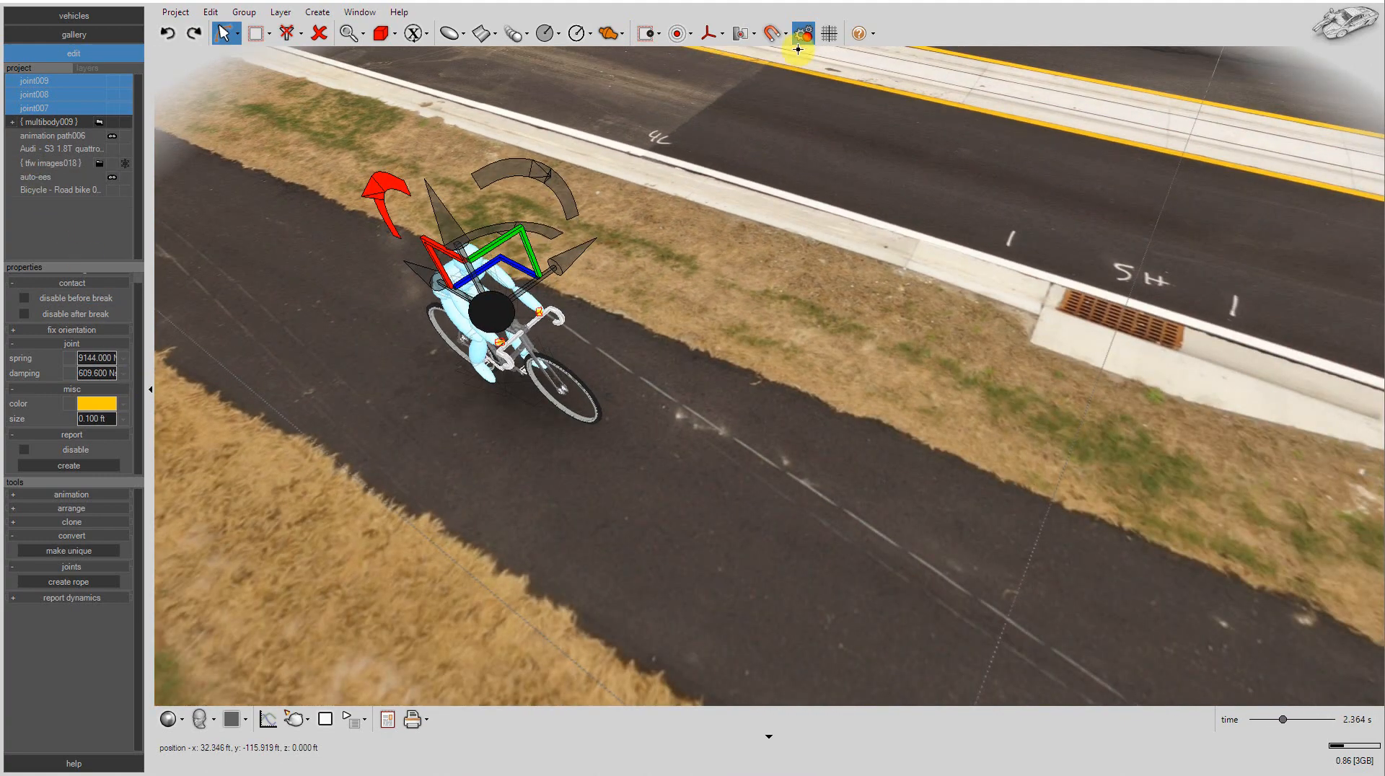
click(803, 34)
scroll(417, 235, down, 5)
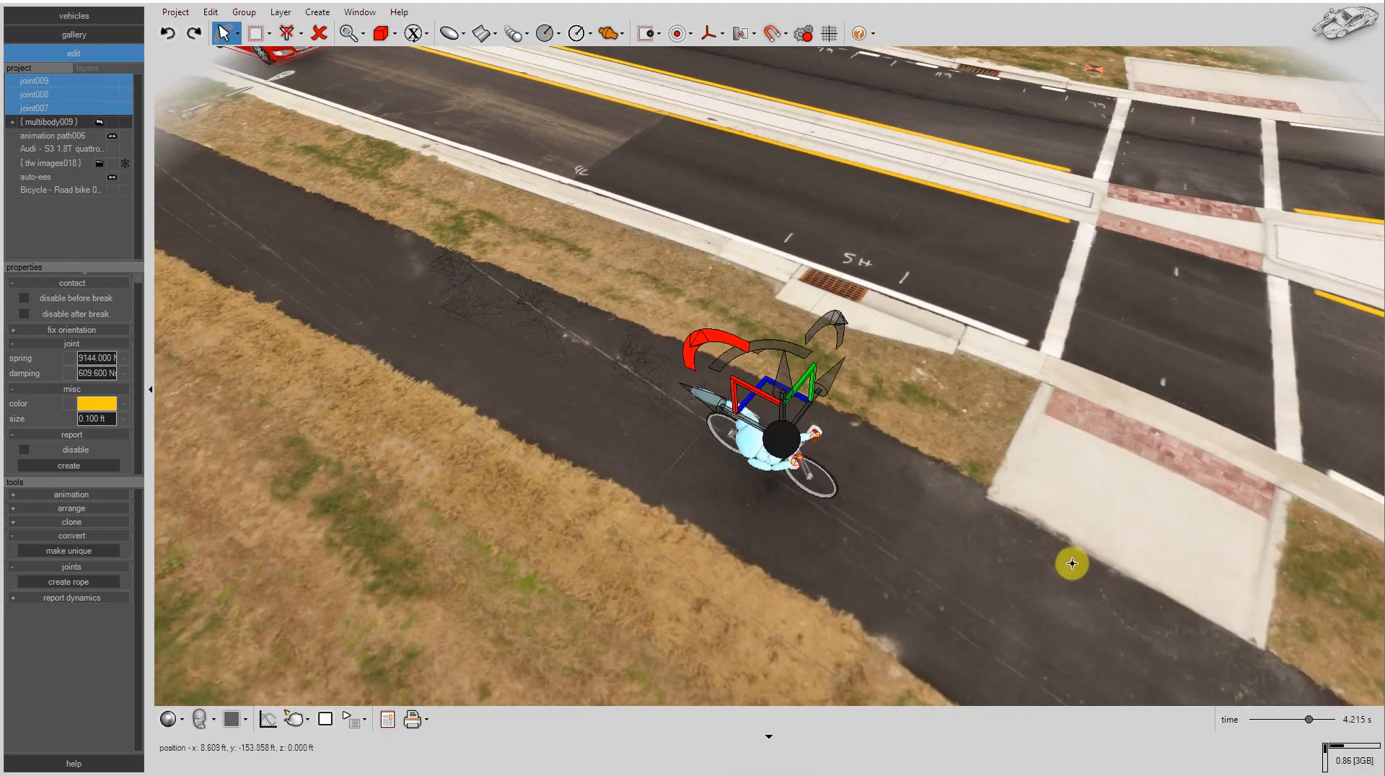
scroll(1103, 574, up, 4)
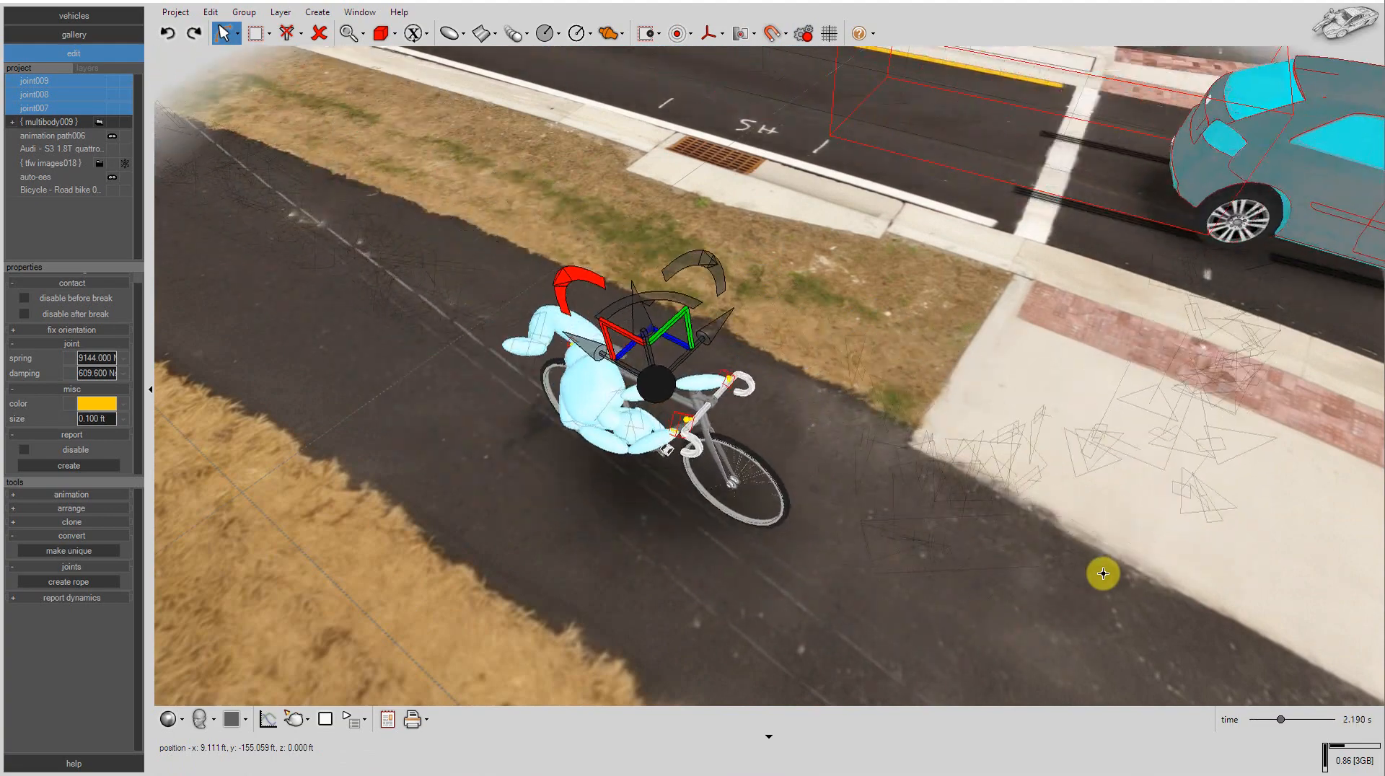
right_drag(858, 570, 497, 417)
scroll(496, 418, down, 2)
scroll(497, 417, down, 1)
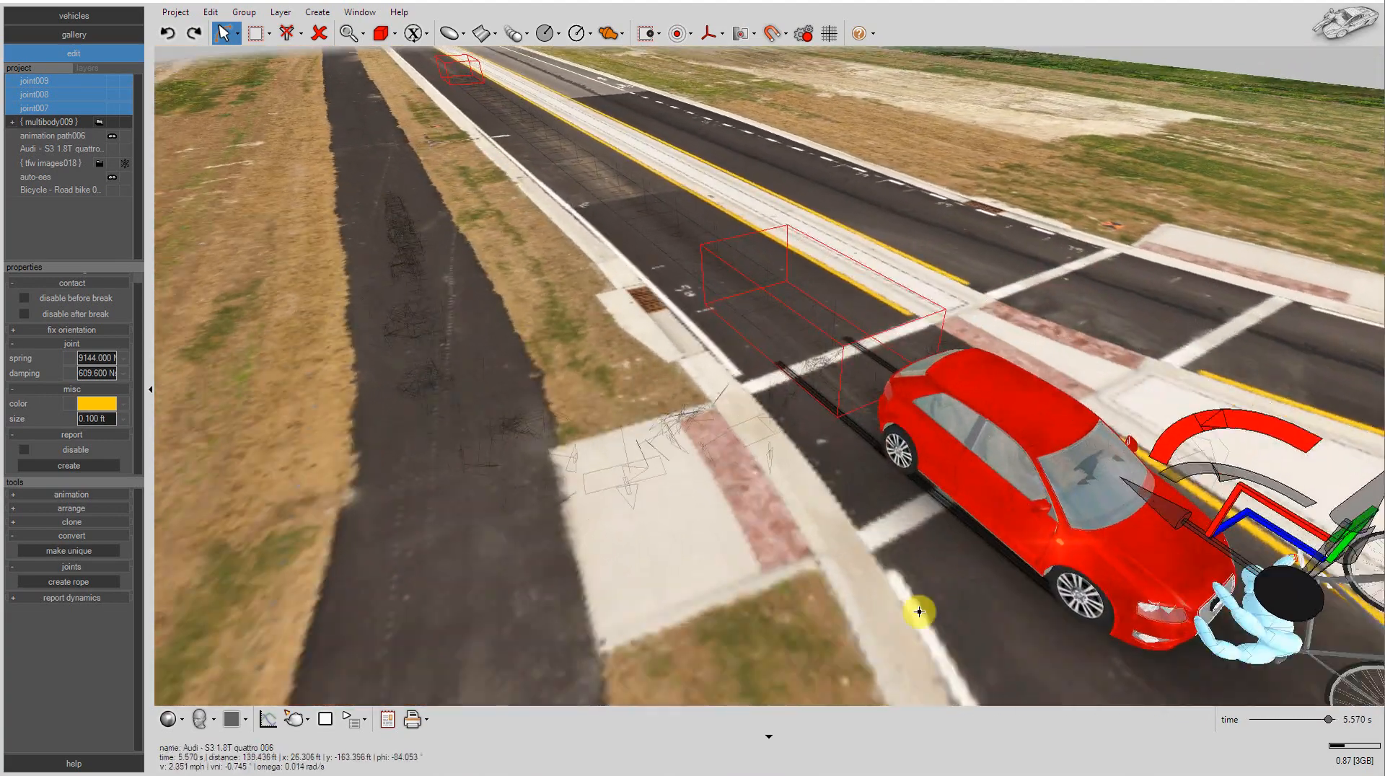
Step: Stop the playback and move the time to 4.546 s, when the bicycle meets the car's front
click(325, 719)
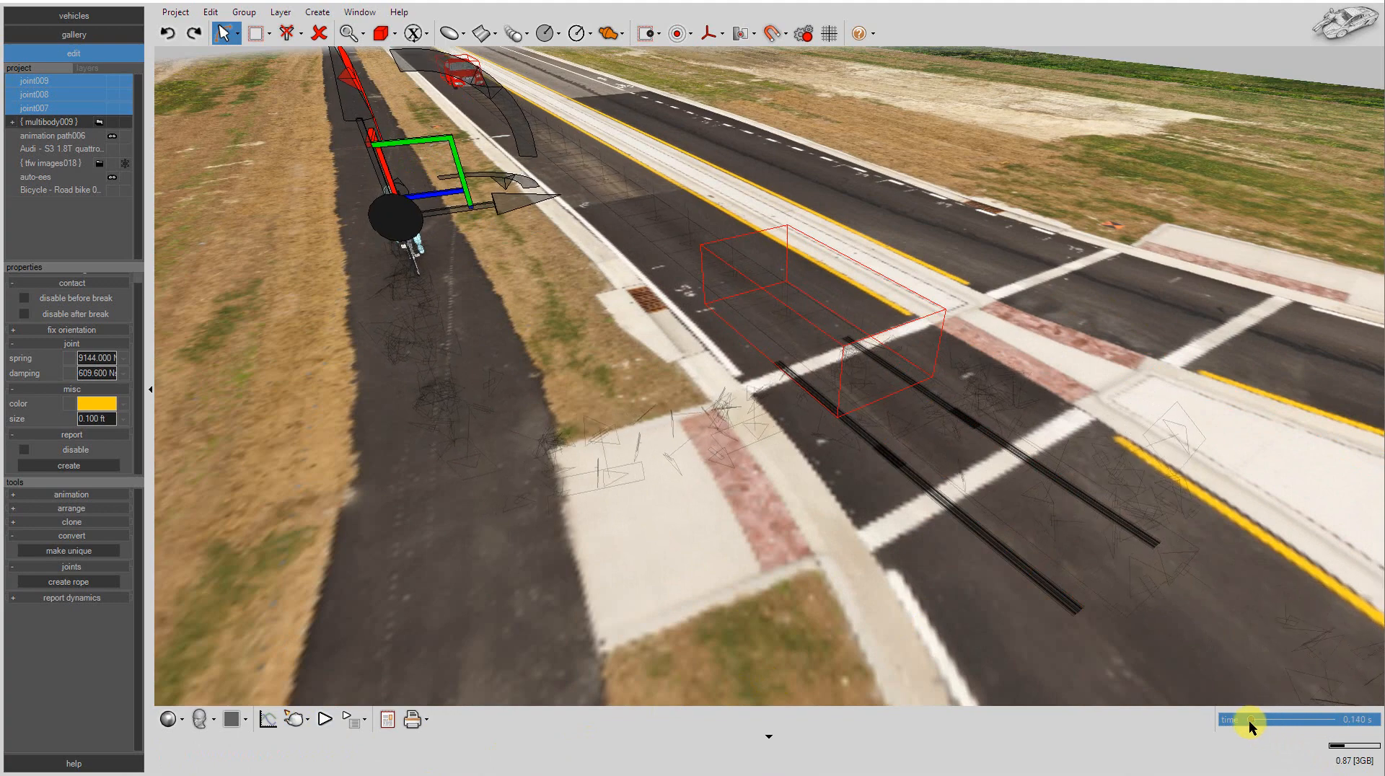
drag(1249, 720, 1314, 717)
scroll(1314, 718, up, 8)
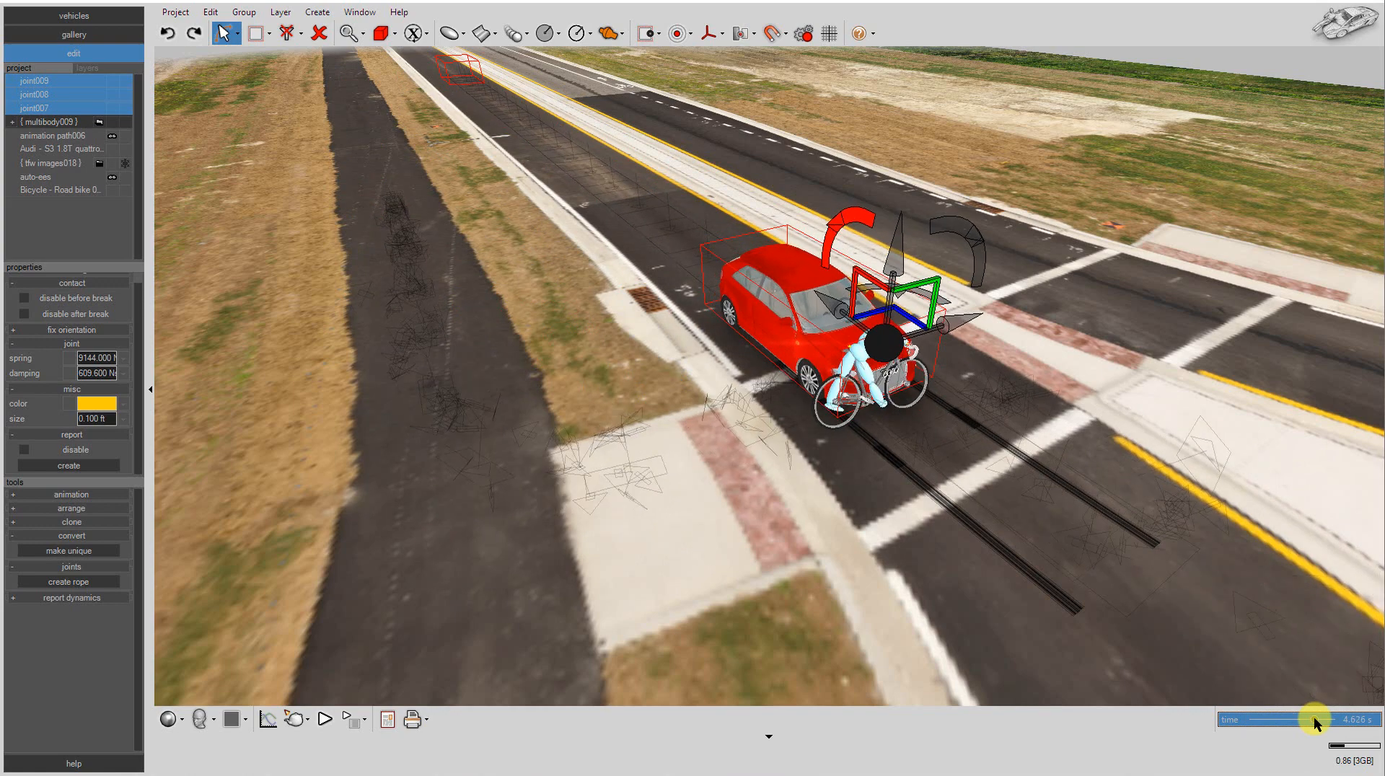
scroll(1314, 717, down, 6)
scroll(1313, 716, up, 4)
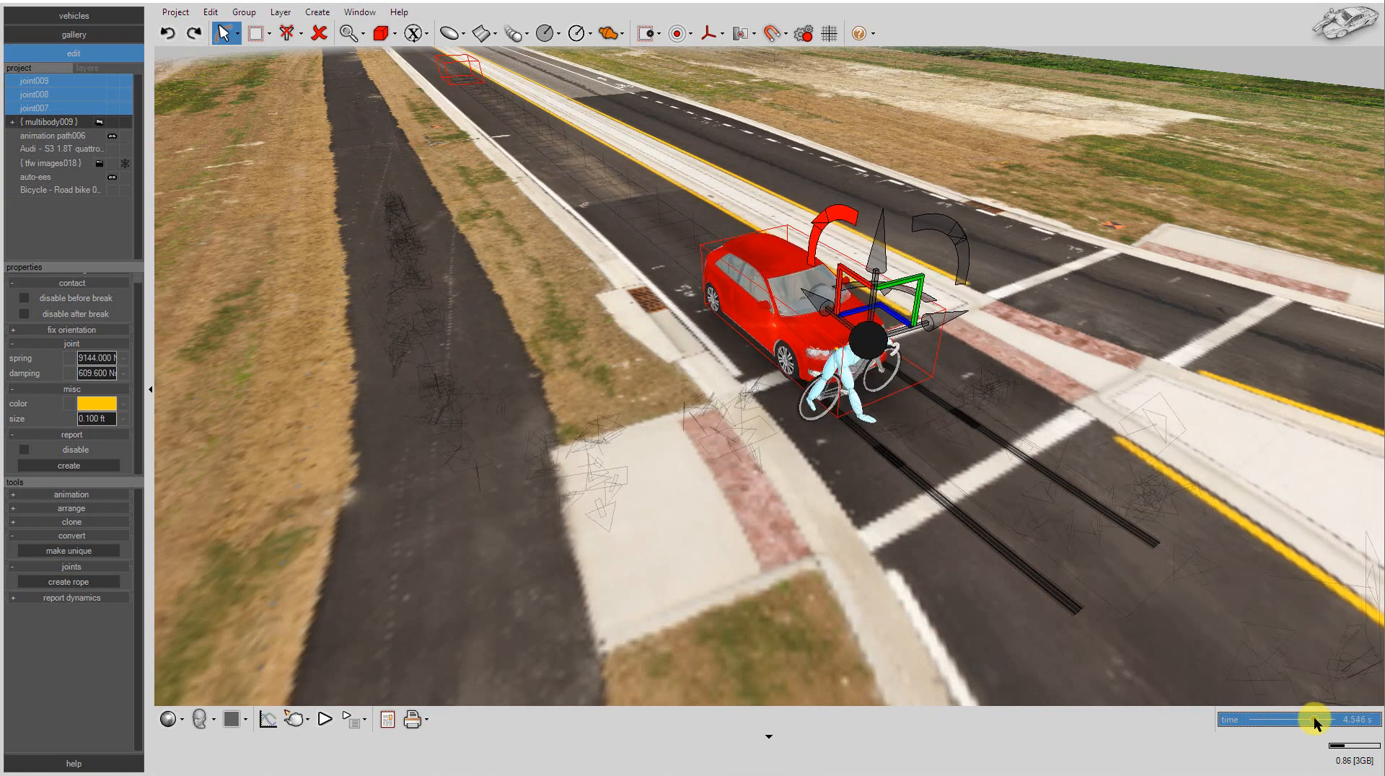
scroll(1313, 716, down, 4)
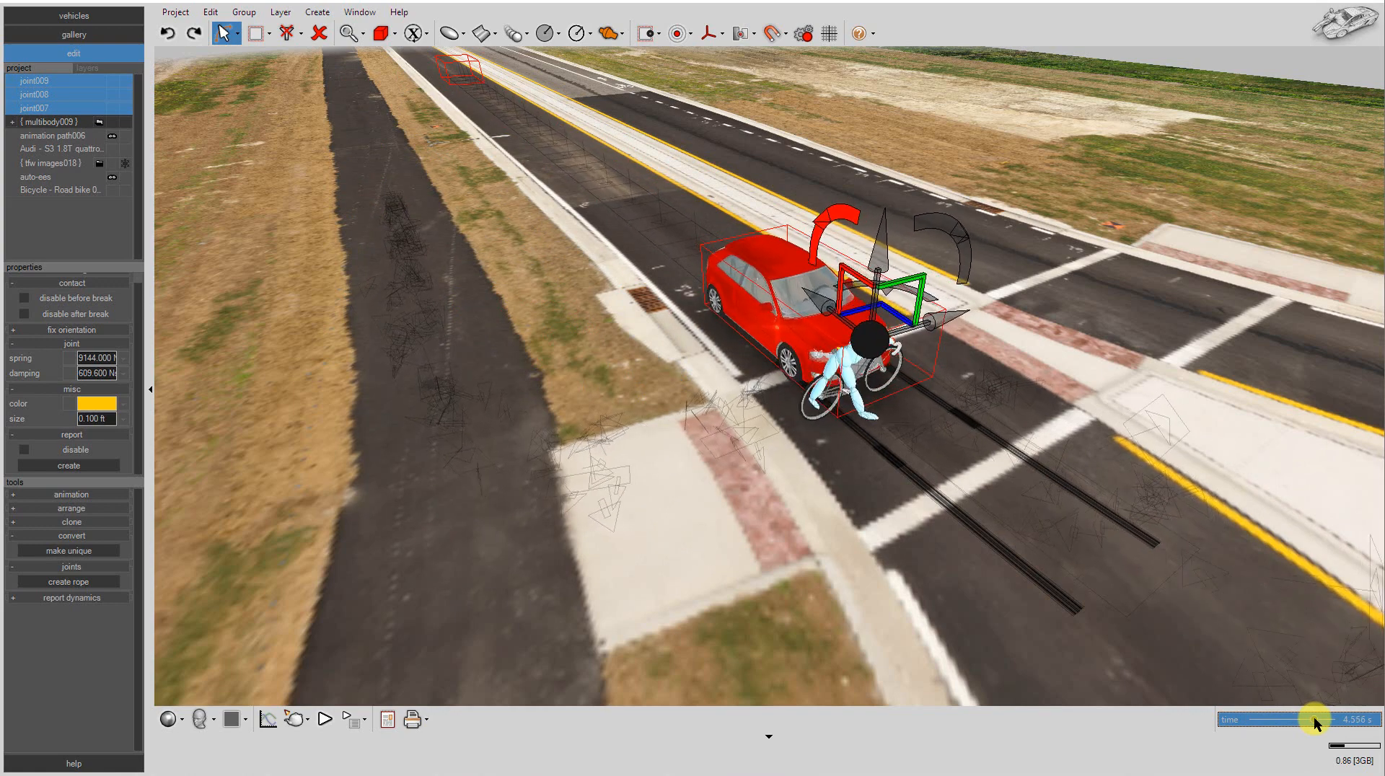
scroll(879, 535, up, 2)
scroll(879, 535, up, 3)
right_drag(844, 473, 1125, 464)
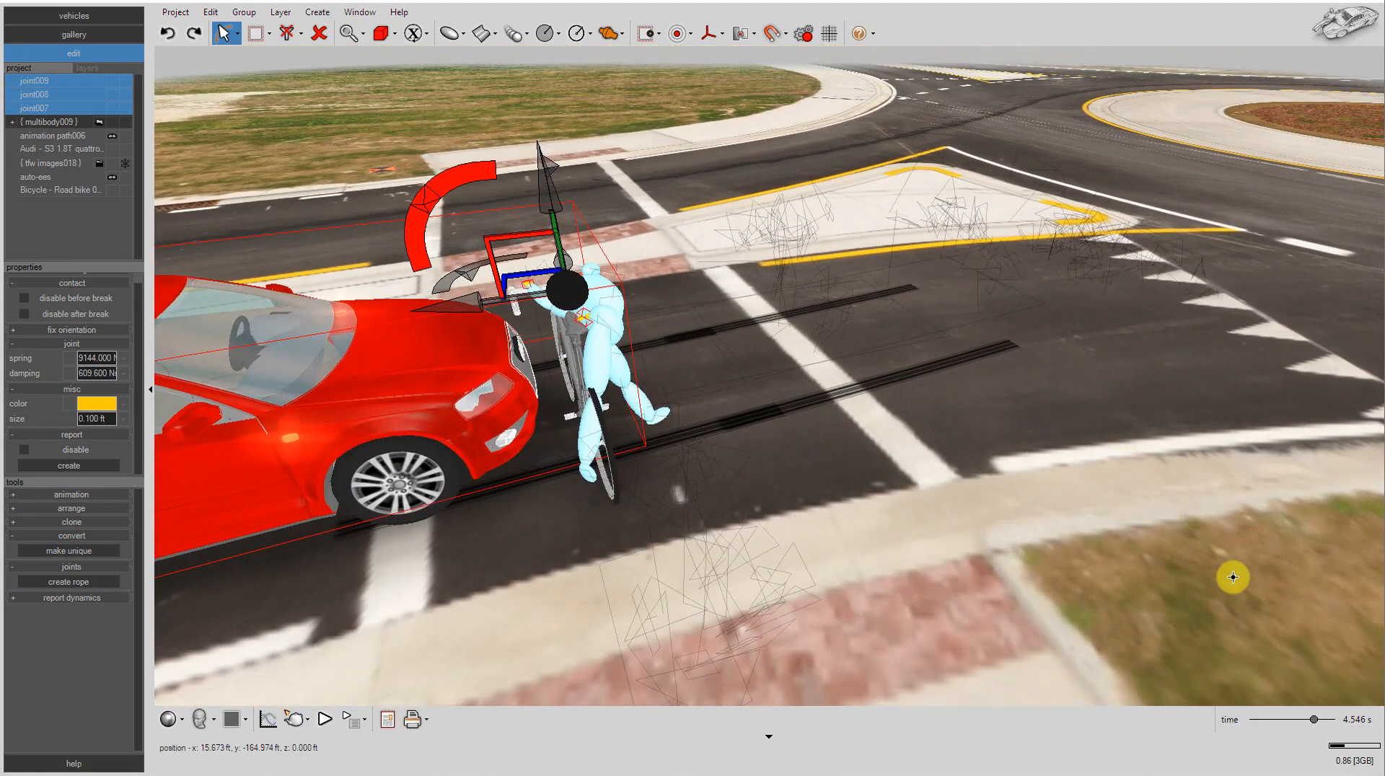
Step: Enable time-based breaking for the three selected joints with a break time of 4.546 s, and restore the perspective view
click(1355, 718)
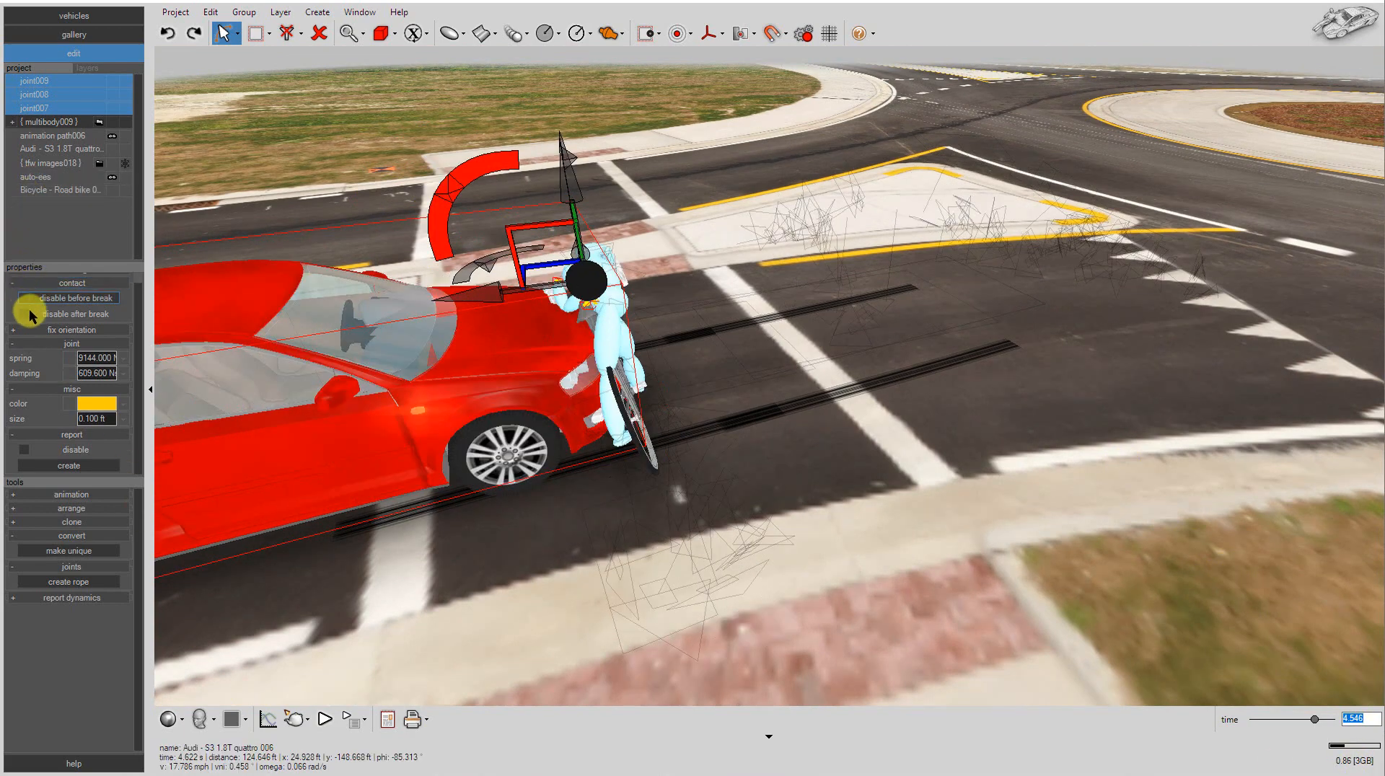
scroll(75, 308, up, 1)
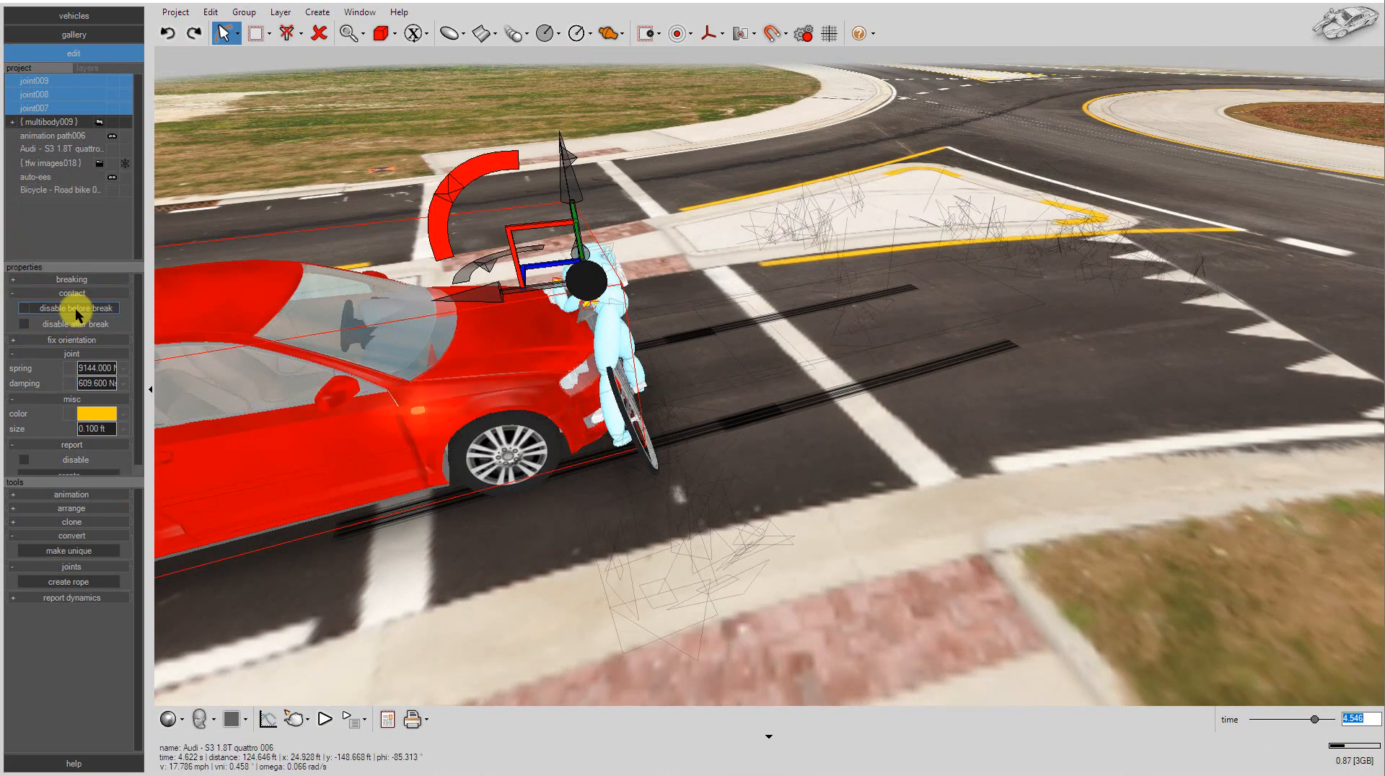
click(81, 281)
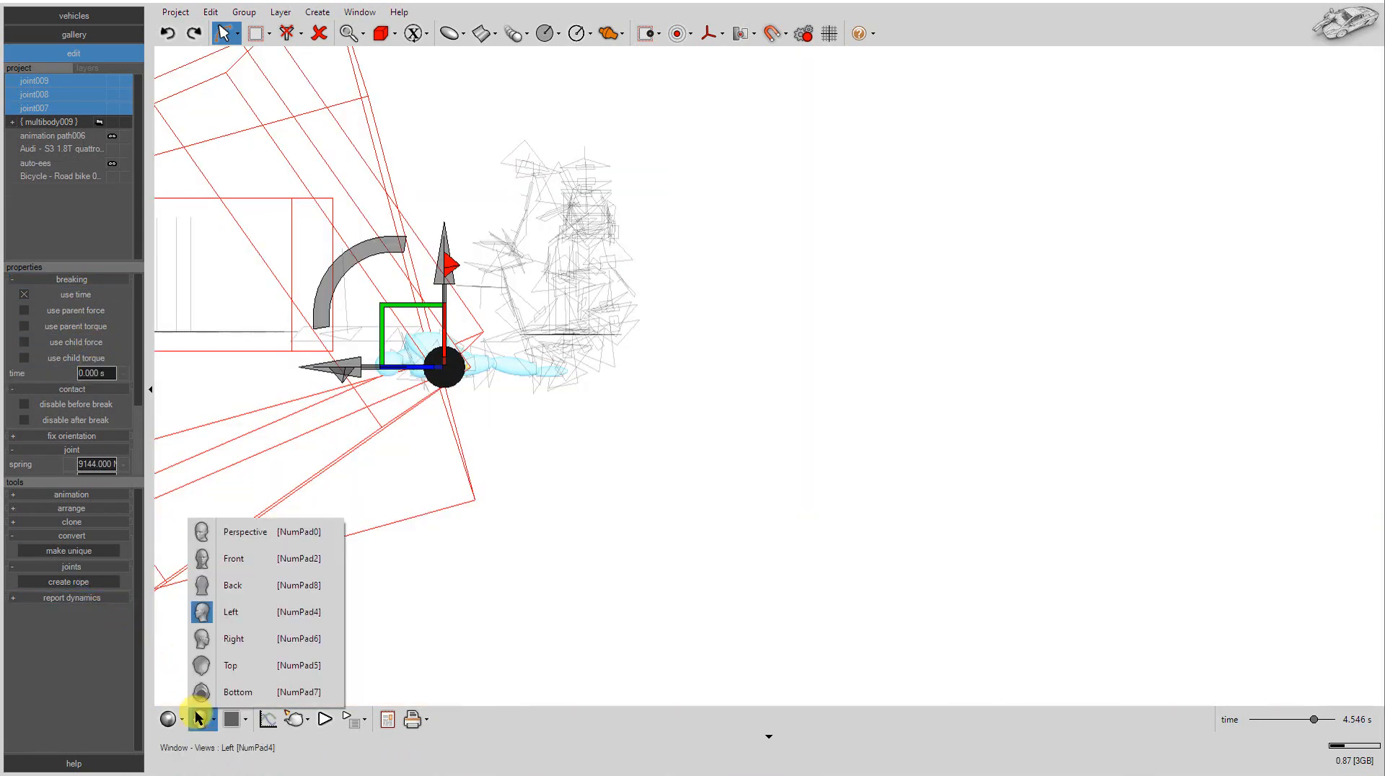
click(202, 719)
click(229, 540)
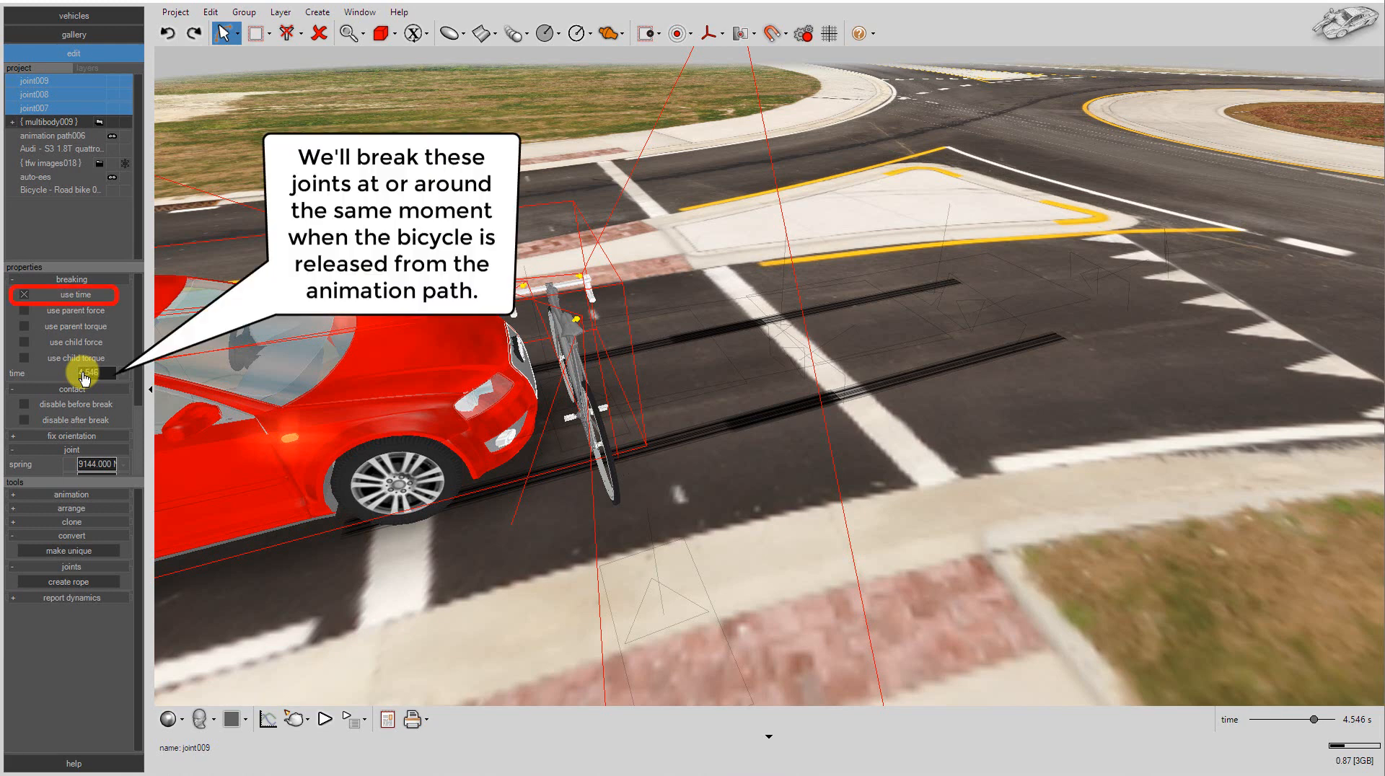
key(Return)
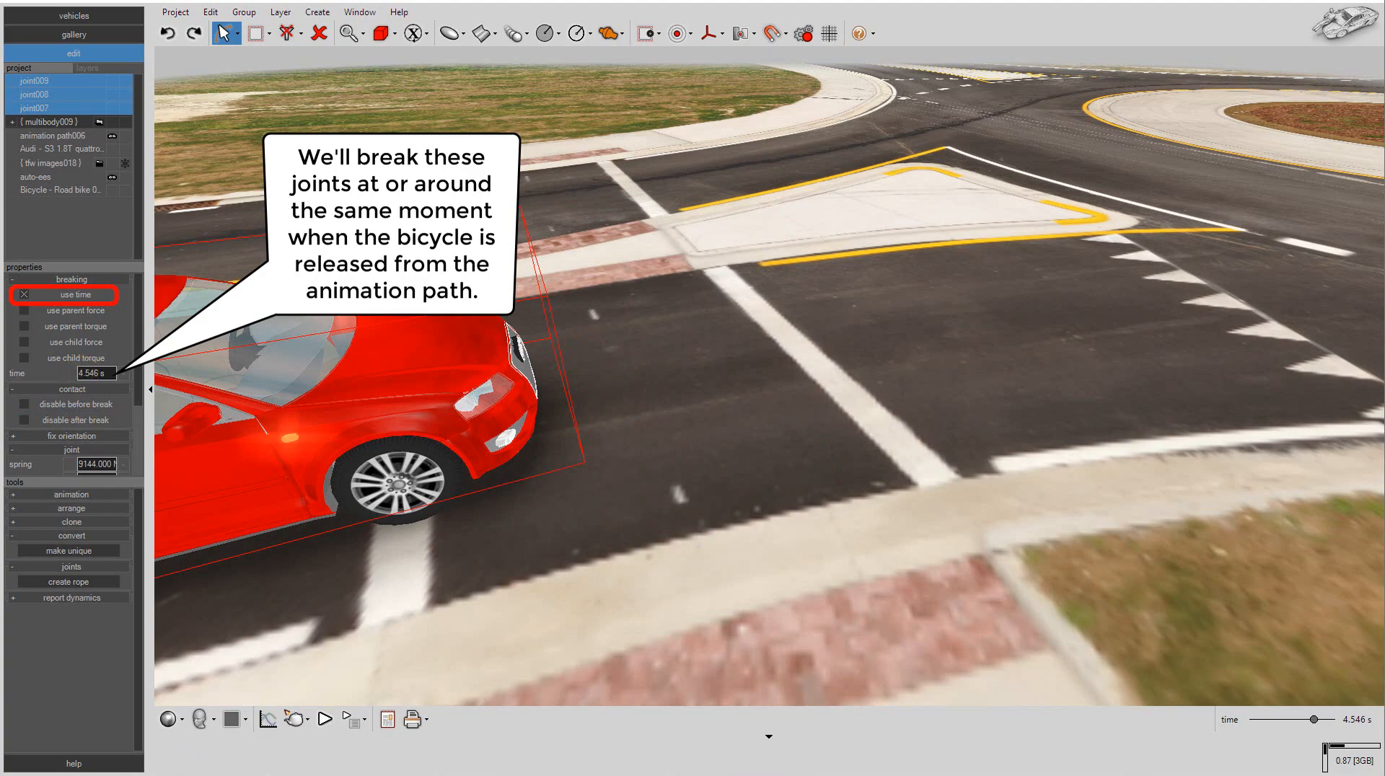
Step: Review the post-impact motion of the rider and bicycle by advancing the time to about 5.9 s
middle_drag(1221, 622, 938, 492)
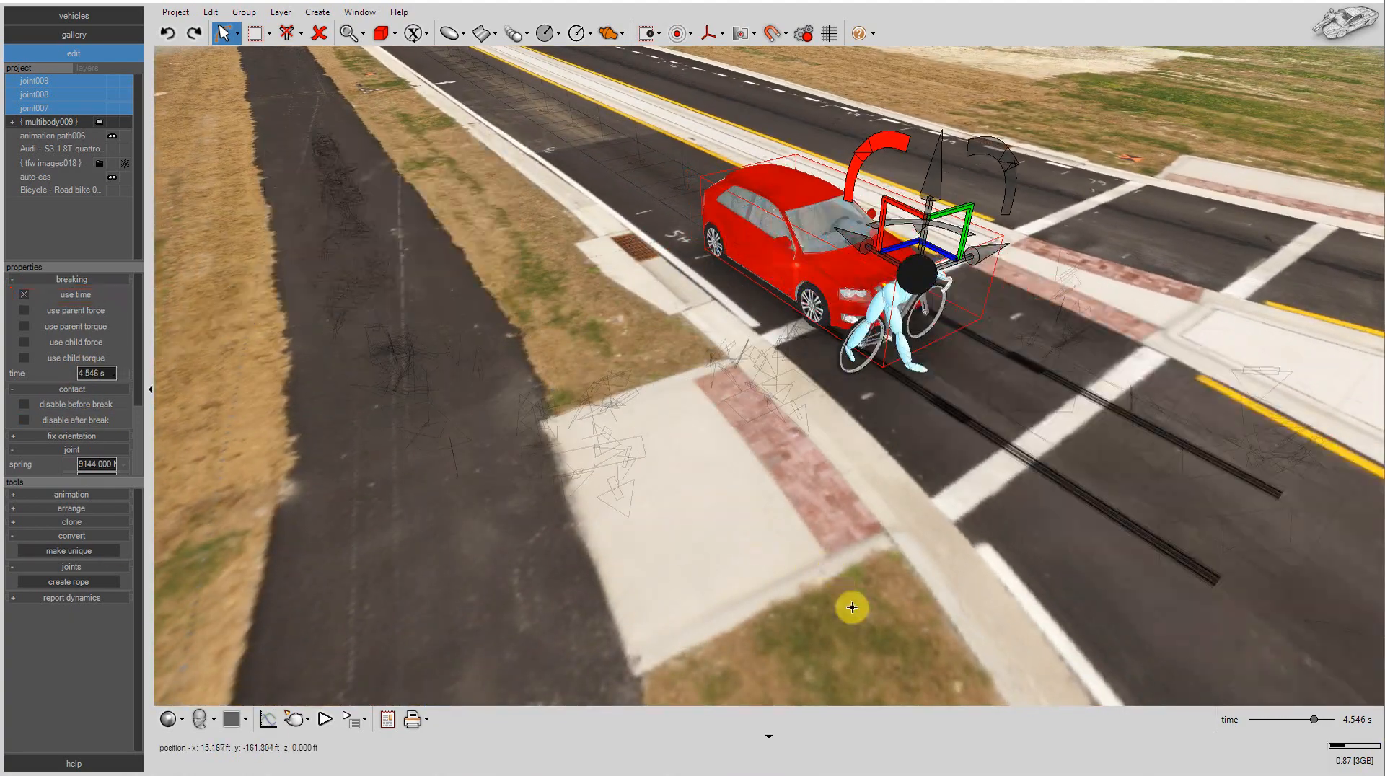
middle_drag(894, 566, 1097, 565)
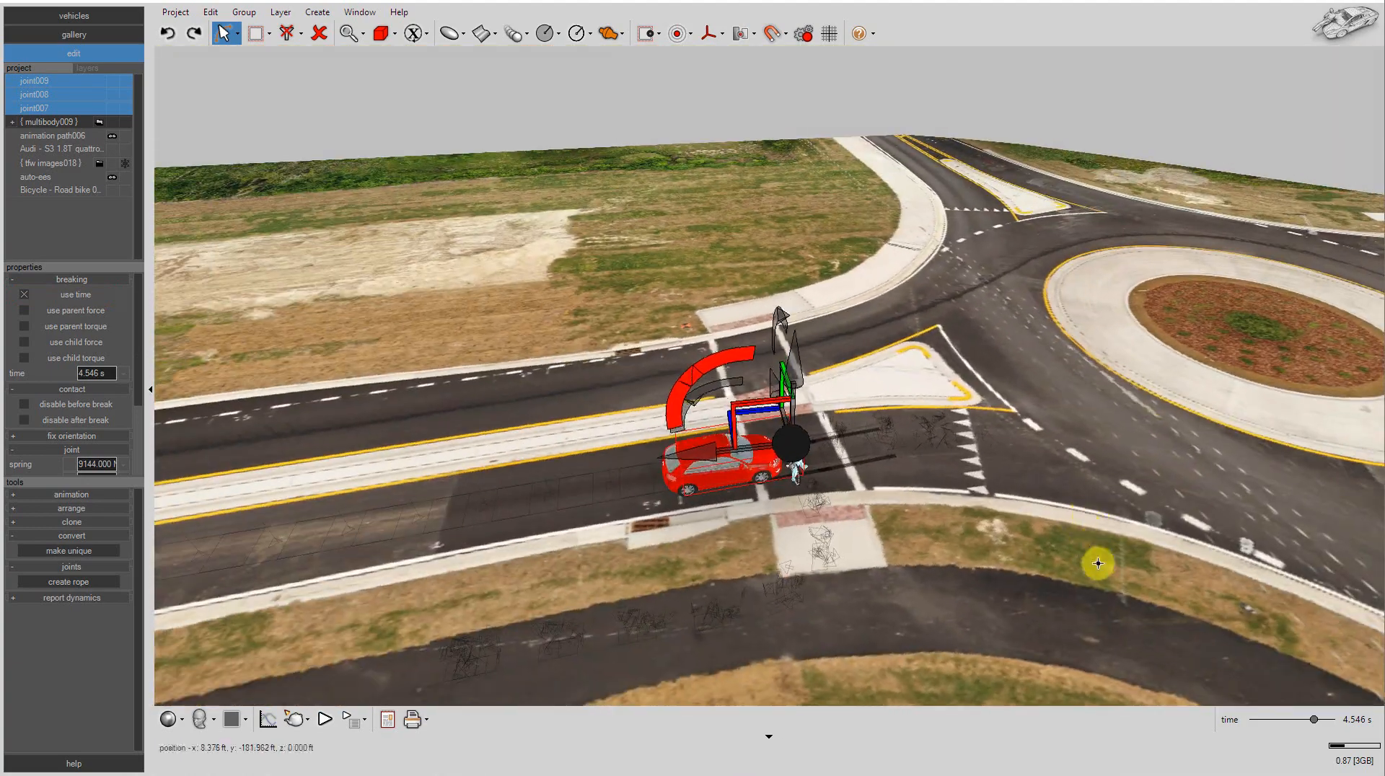
drag(1314, 720, 1333, 721)
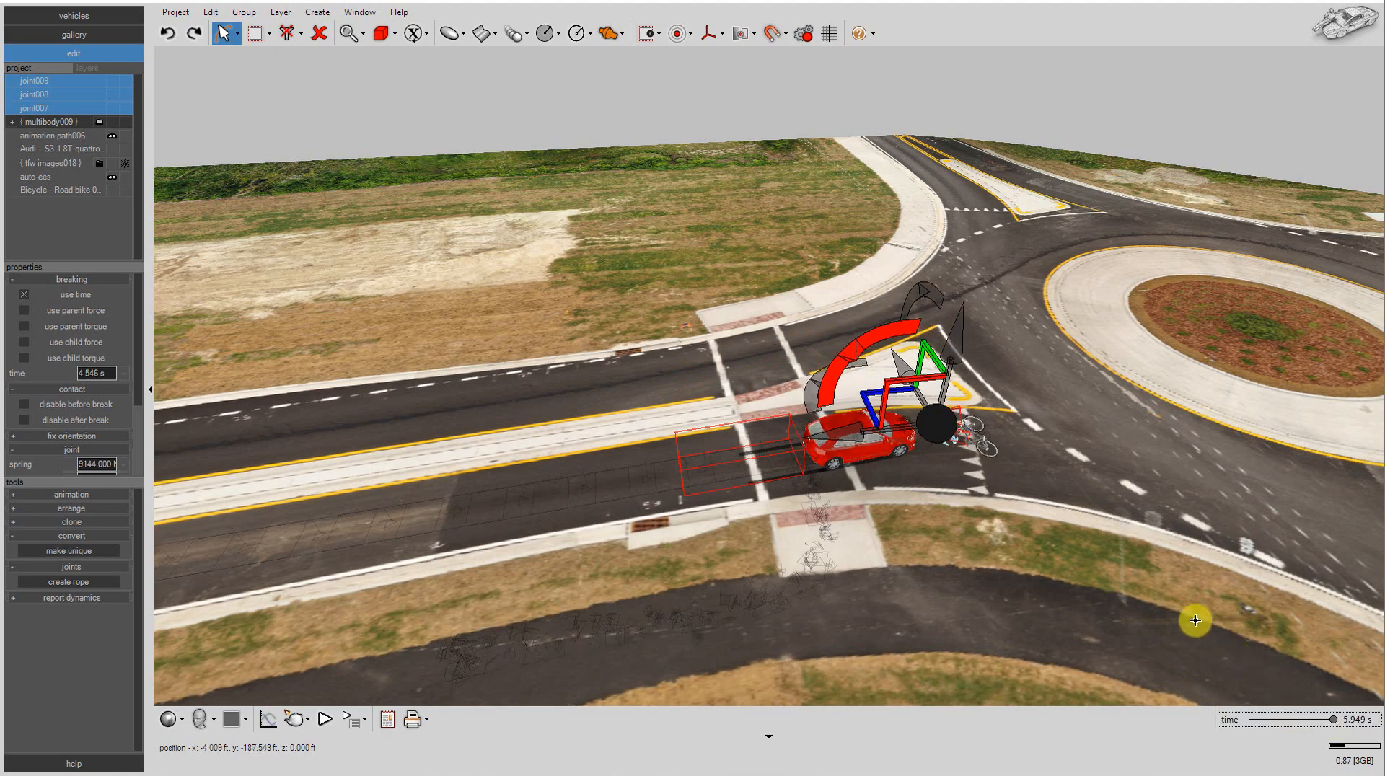
Step: Advance the simulation time to 6 s and examine the rider and bicycle on the road ahead of the car
scroll(1005, 464, up, 5)
middle_drag(908, 481, 742, 512)
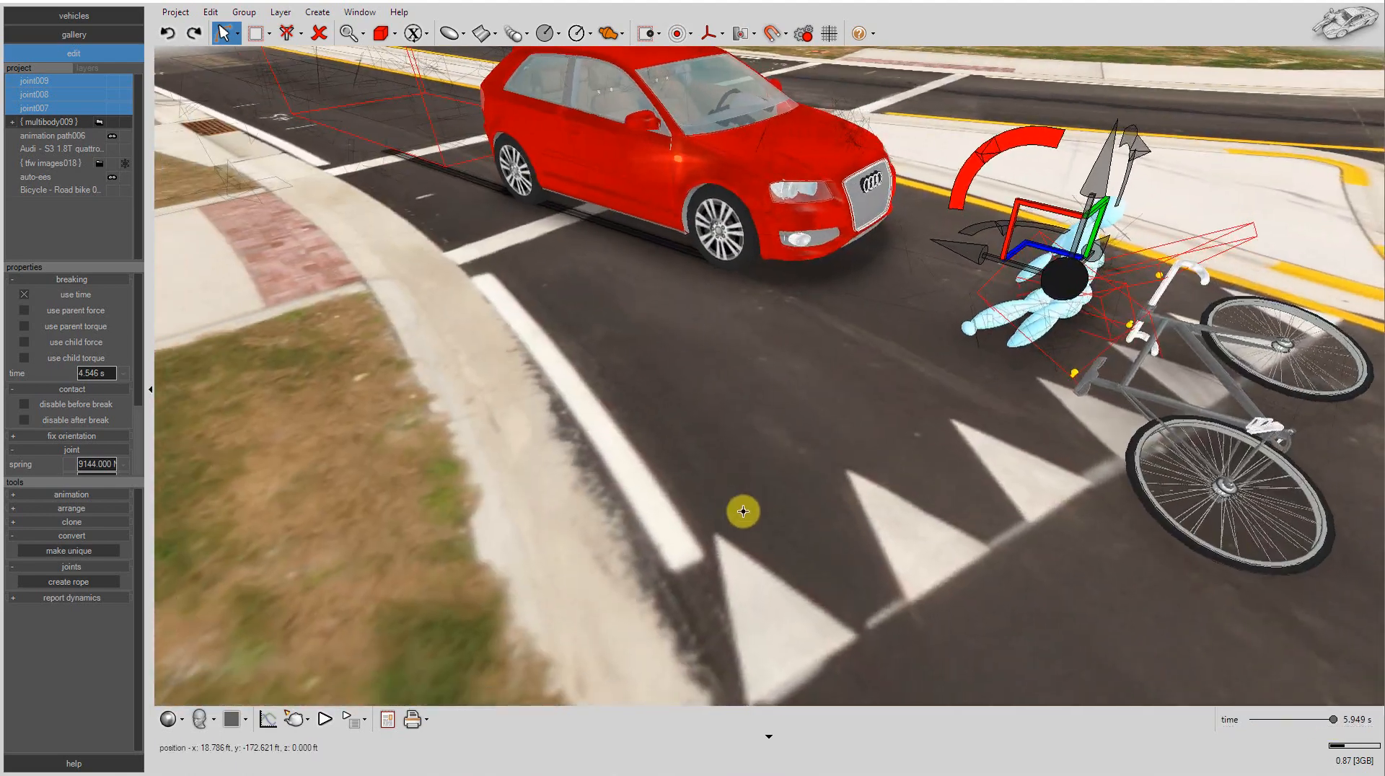
drag(1330, 723, 1381, 727)
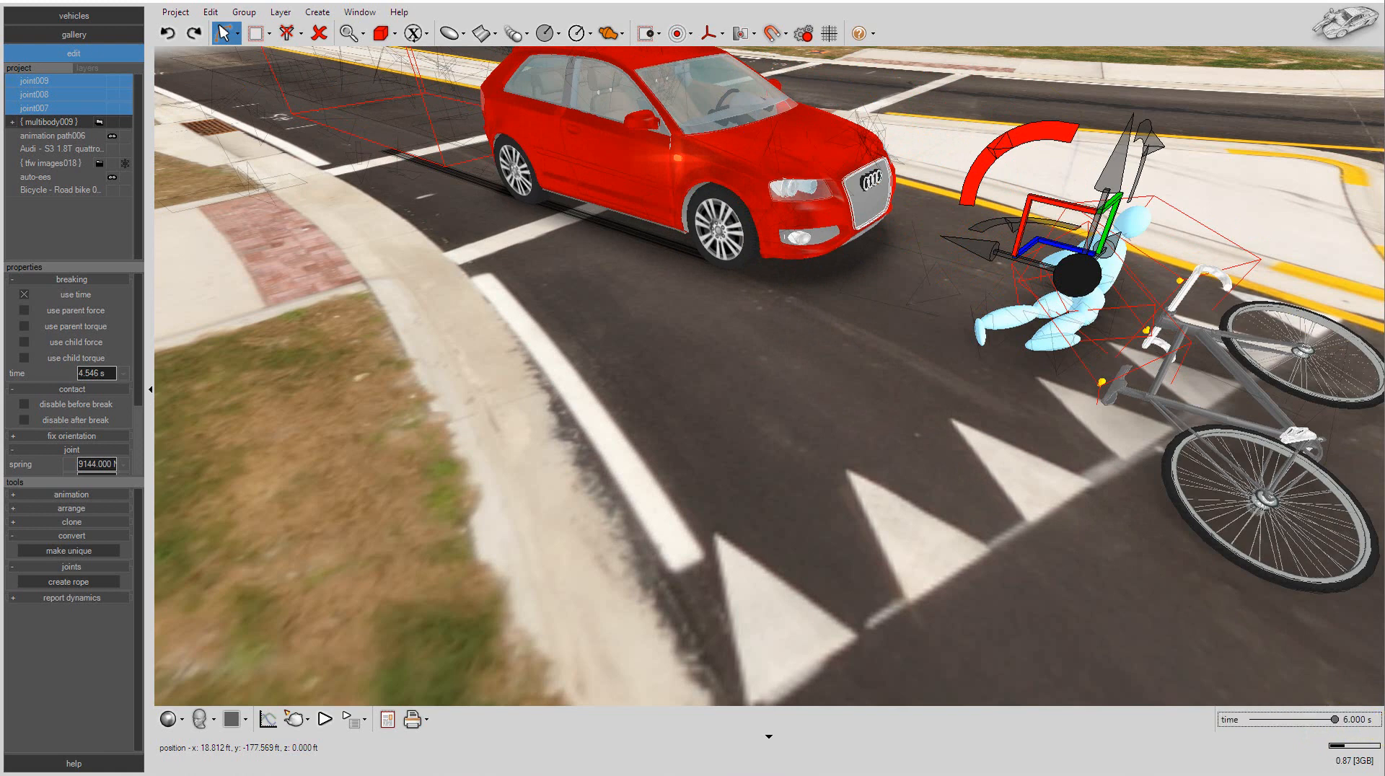
Step: Set the project's maximum simulation time to 10 s
click(40, 163)
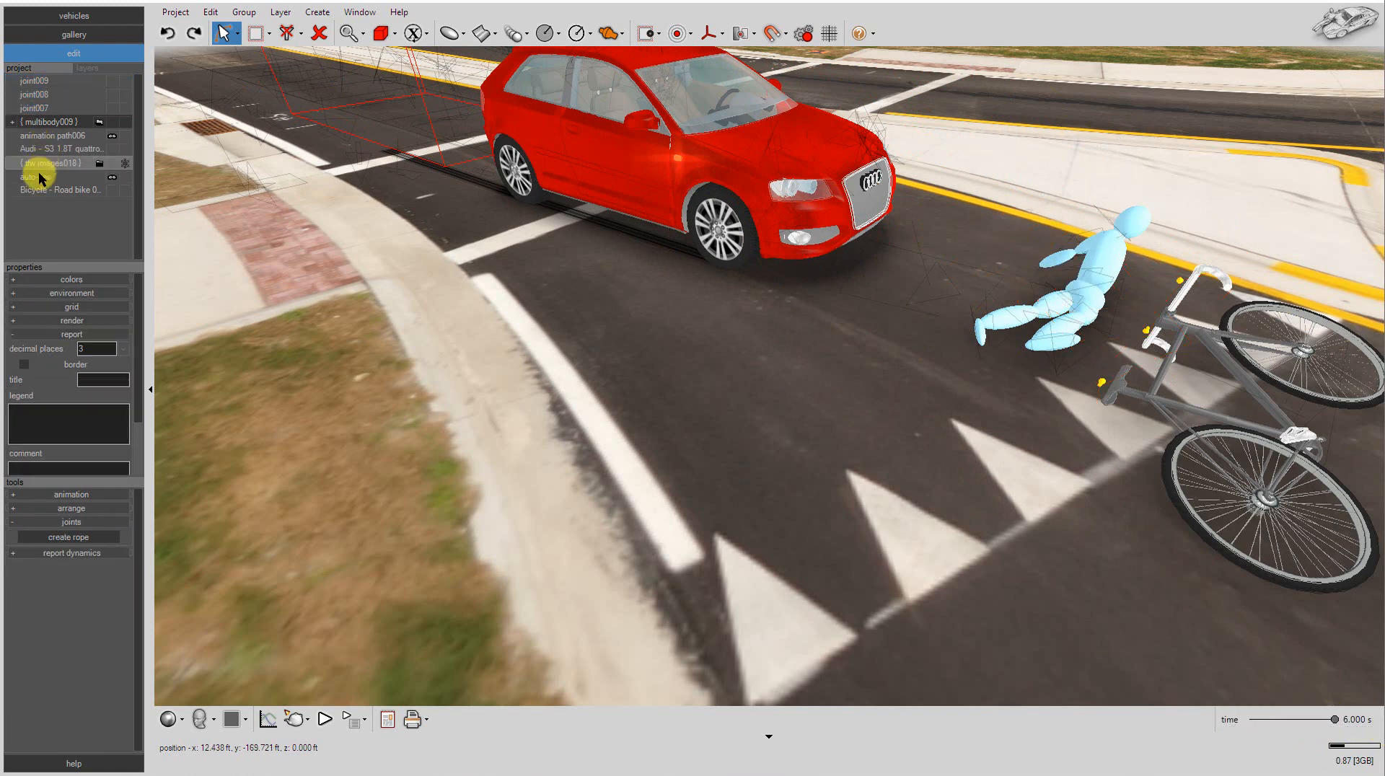
click(72, 333)
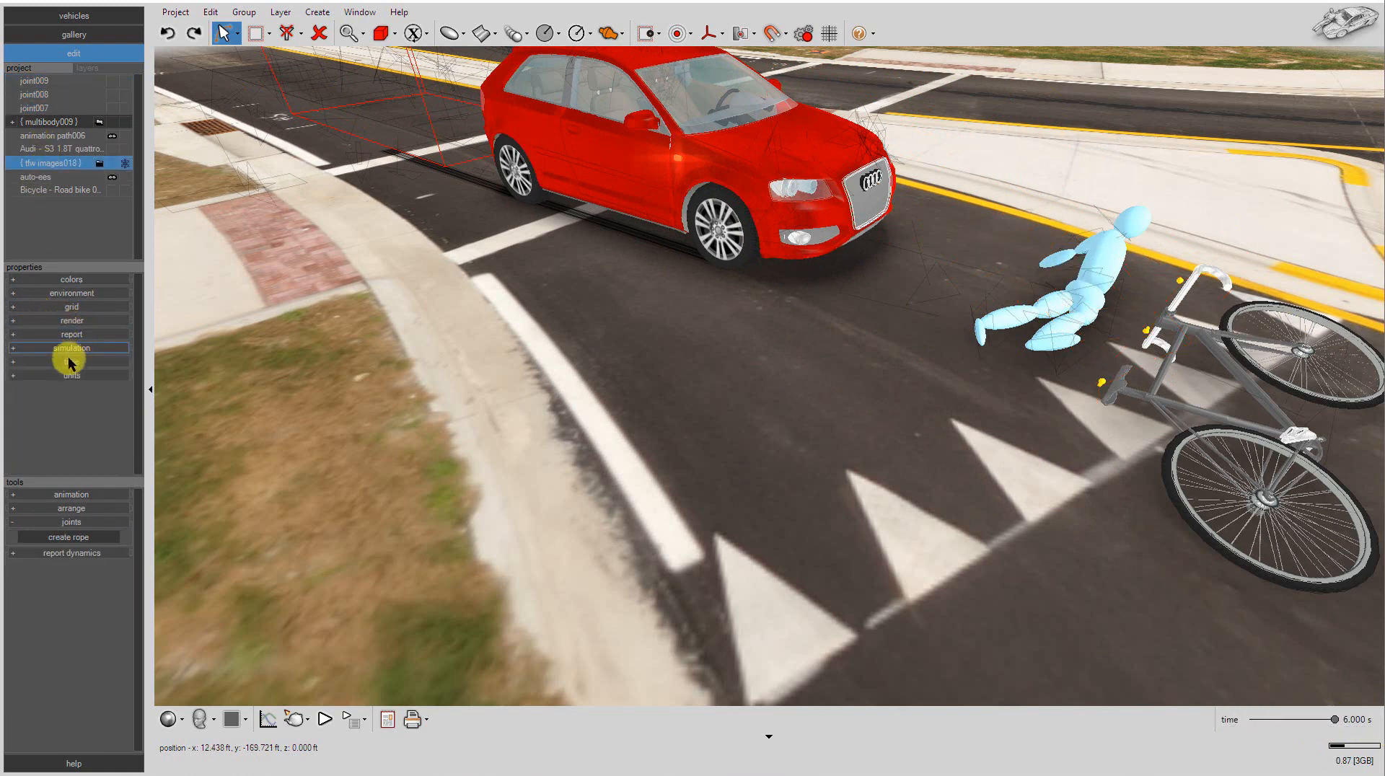
click(70, 363)
text(10)
key(Return)
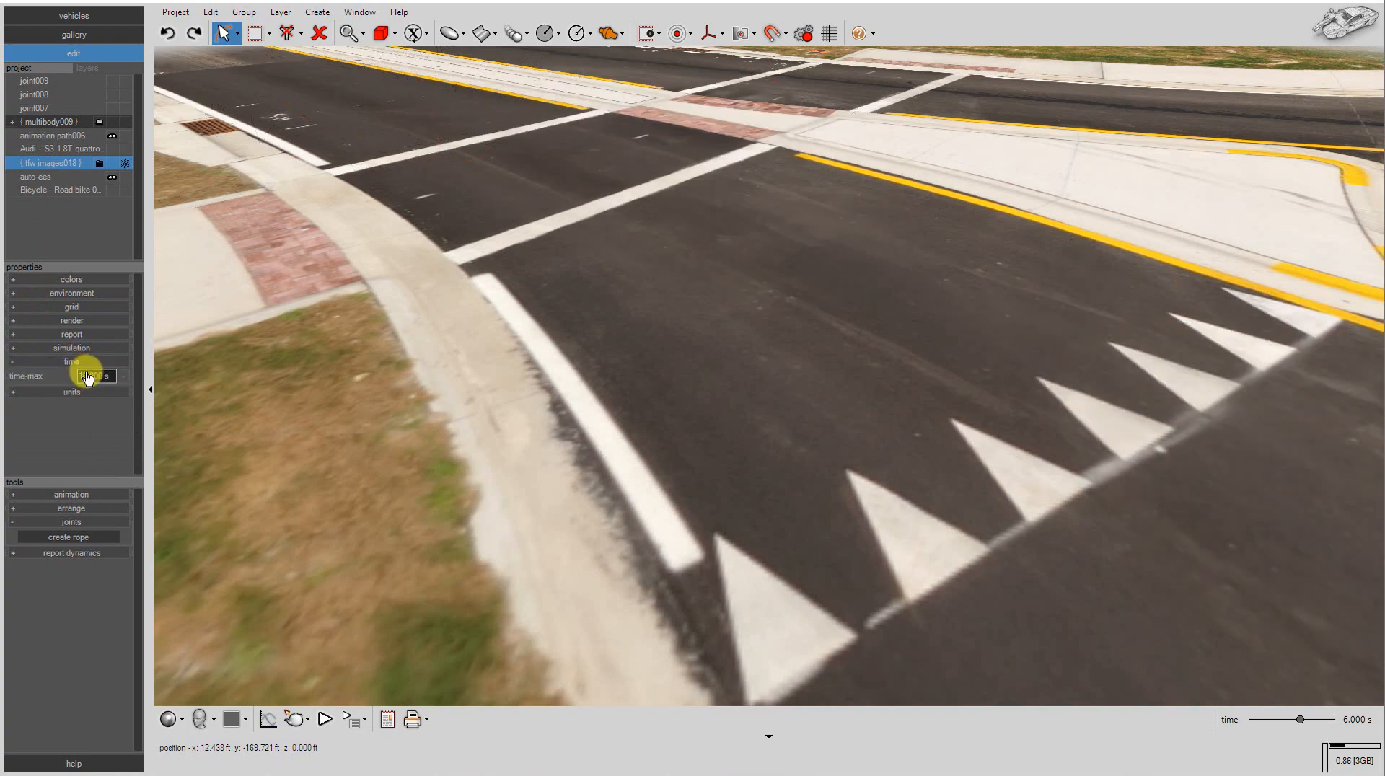
Step: Advance the time to about 9.66 s and review how the rider and bicycle move on the road
scroll(340, 300, down, 5)
middle_drag(343, 295, 361, 396)
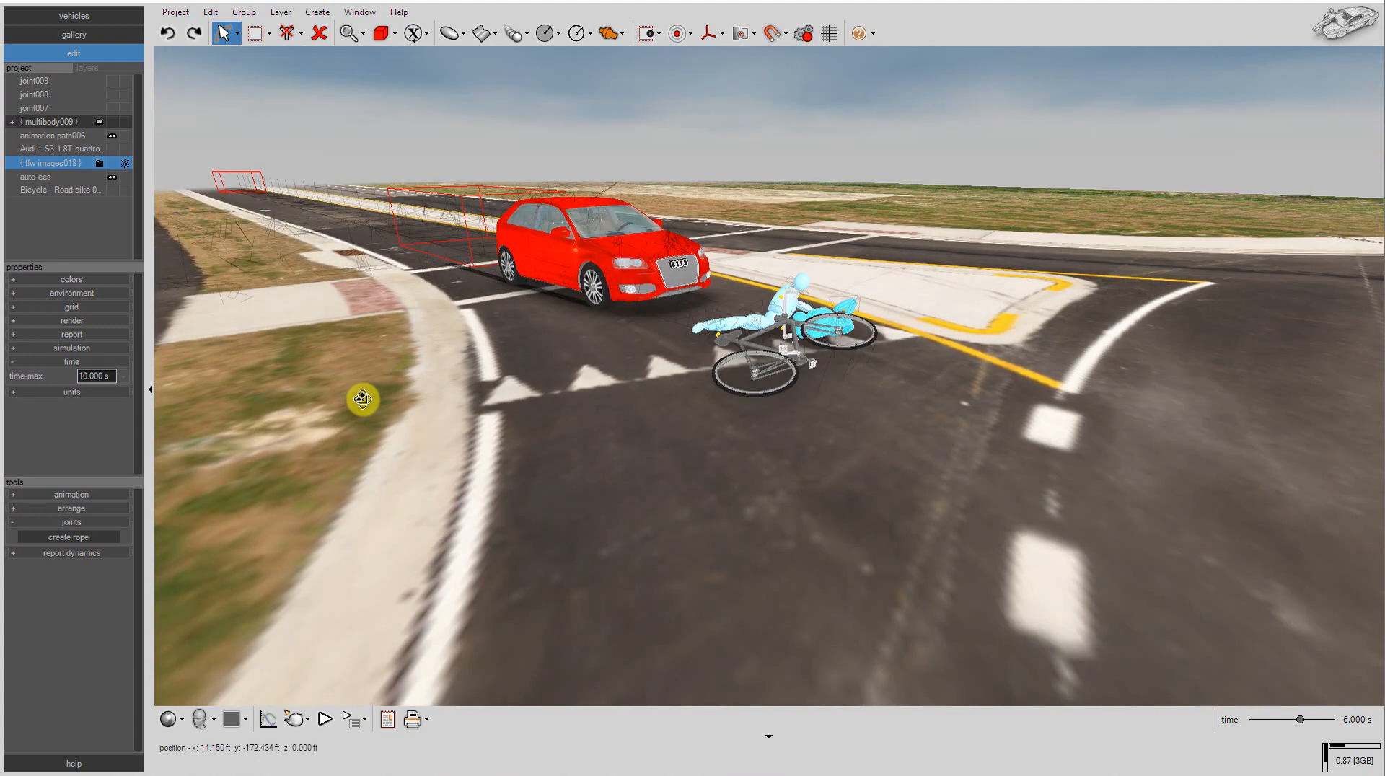
middle_drag(414, 392, 469, 505)
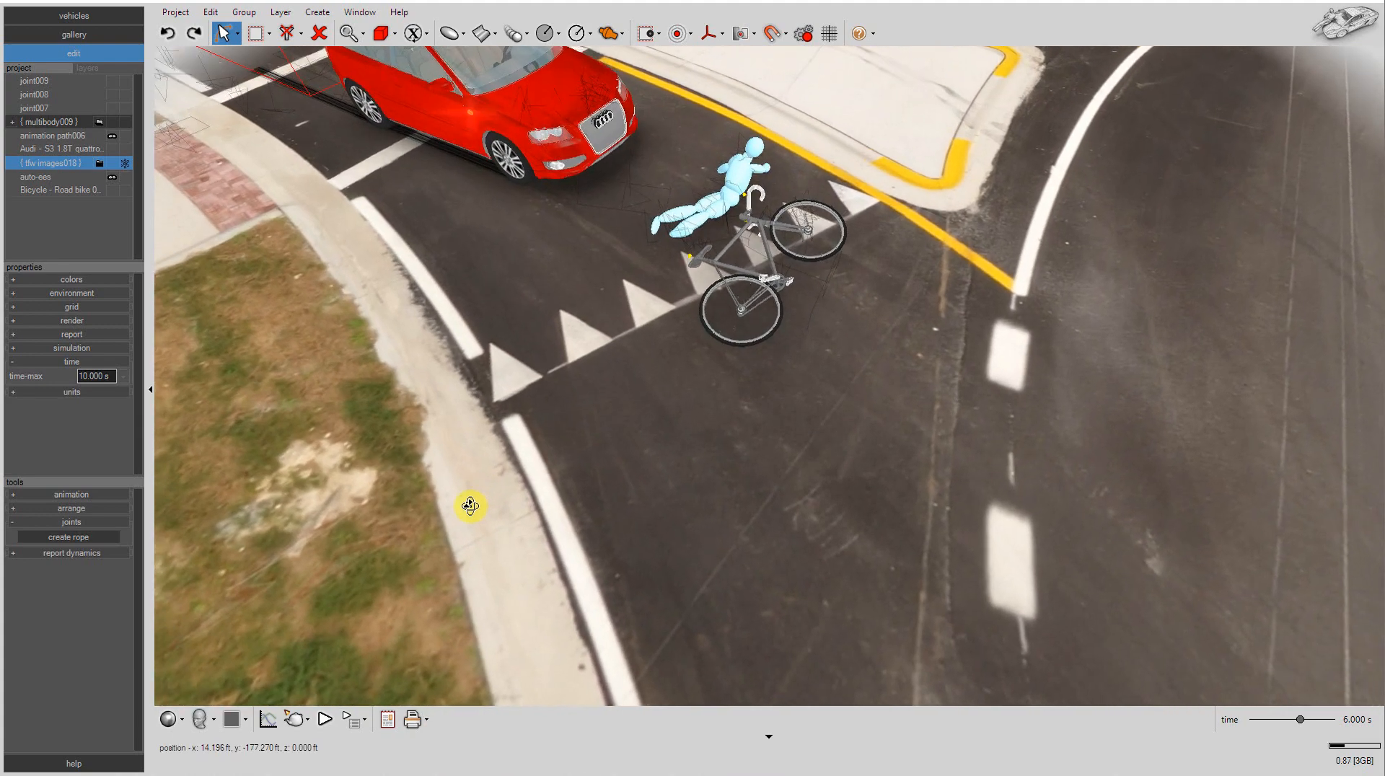
drag(1300, 716, 1331, 721)
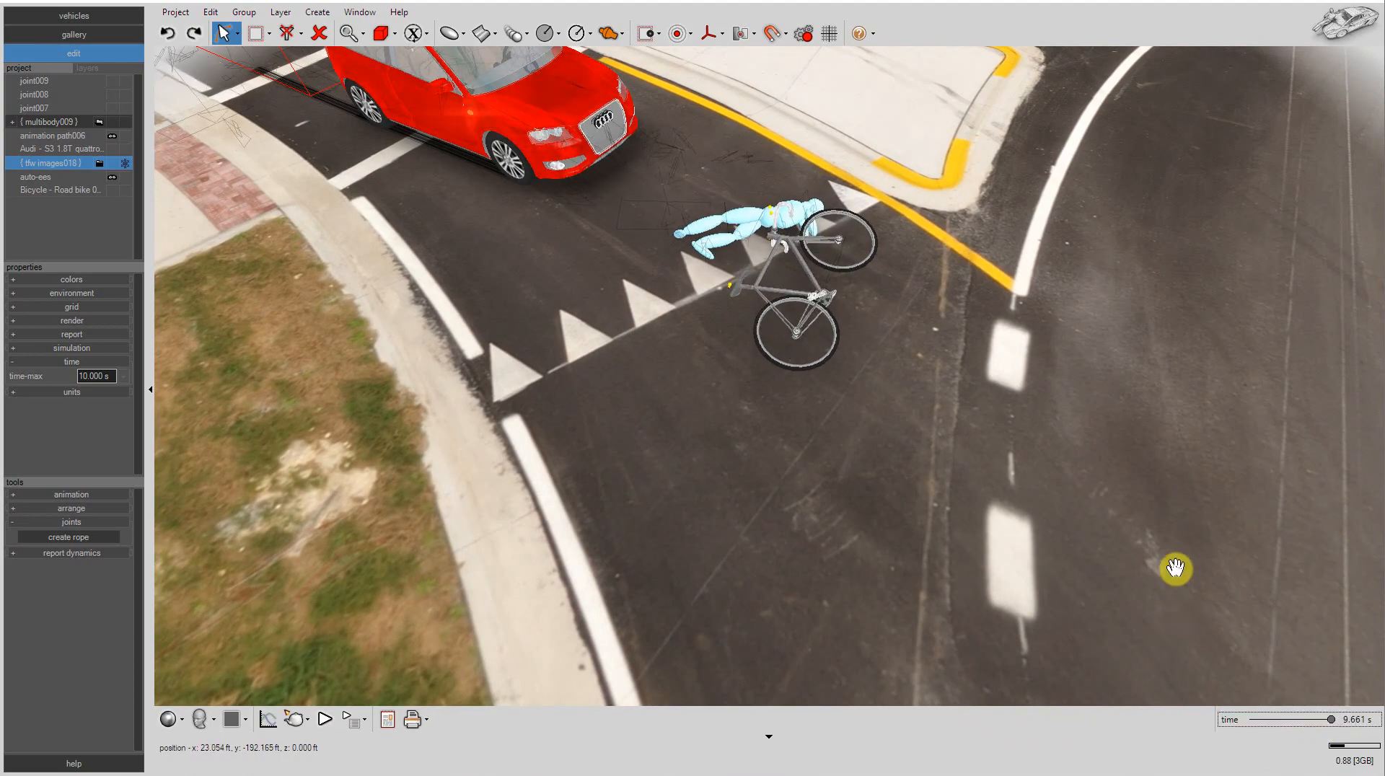
Step: Return the simulation time to 0 s and inspect the rider seated on the bicycle at the start of the path
scroll(1176, 572, down, 6)
scroll(733, 411, up, 5)
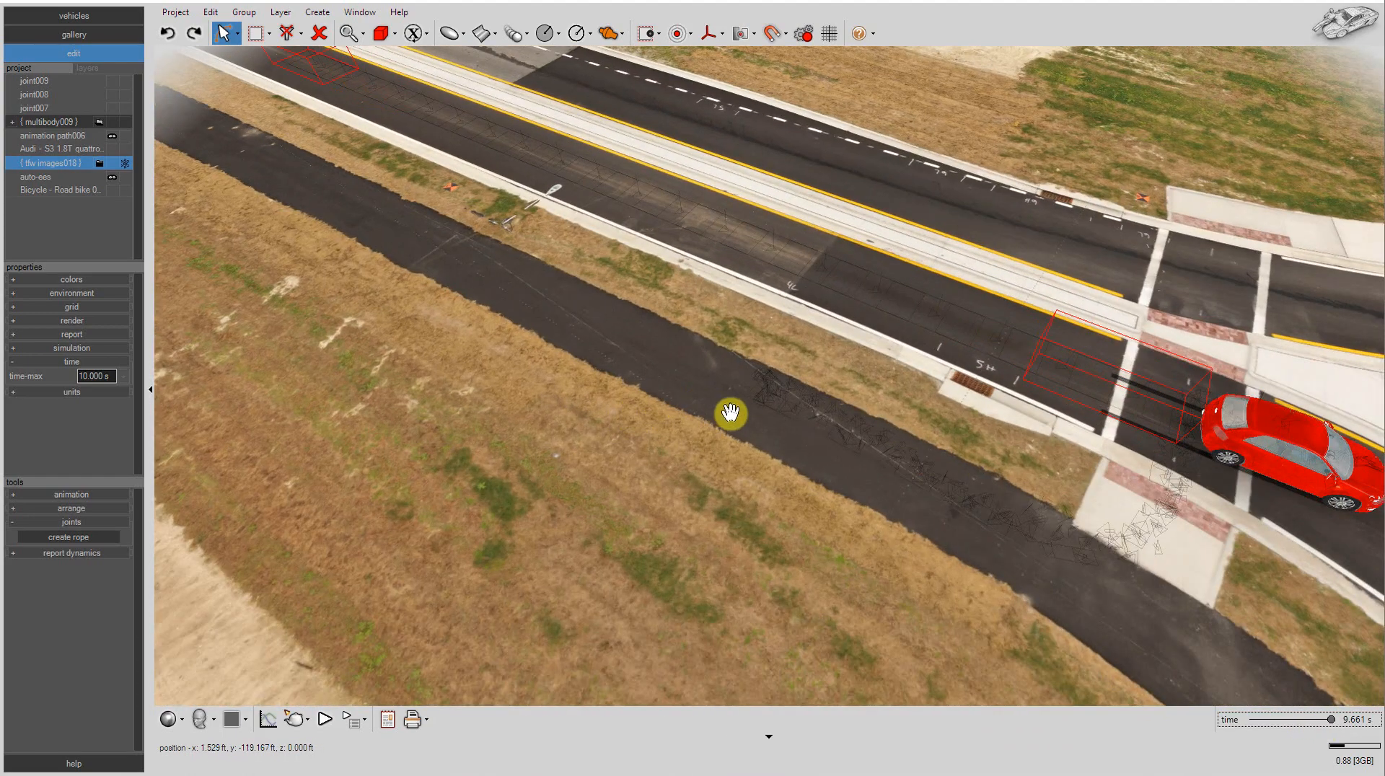
scroll(795, 433, up, 3)
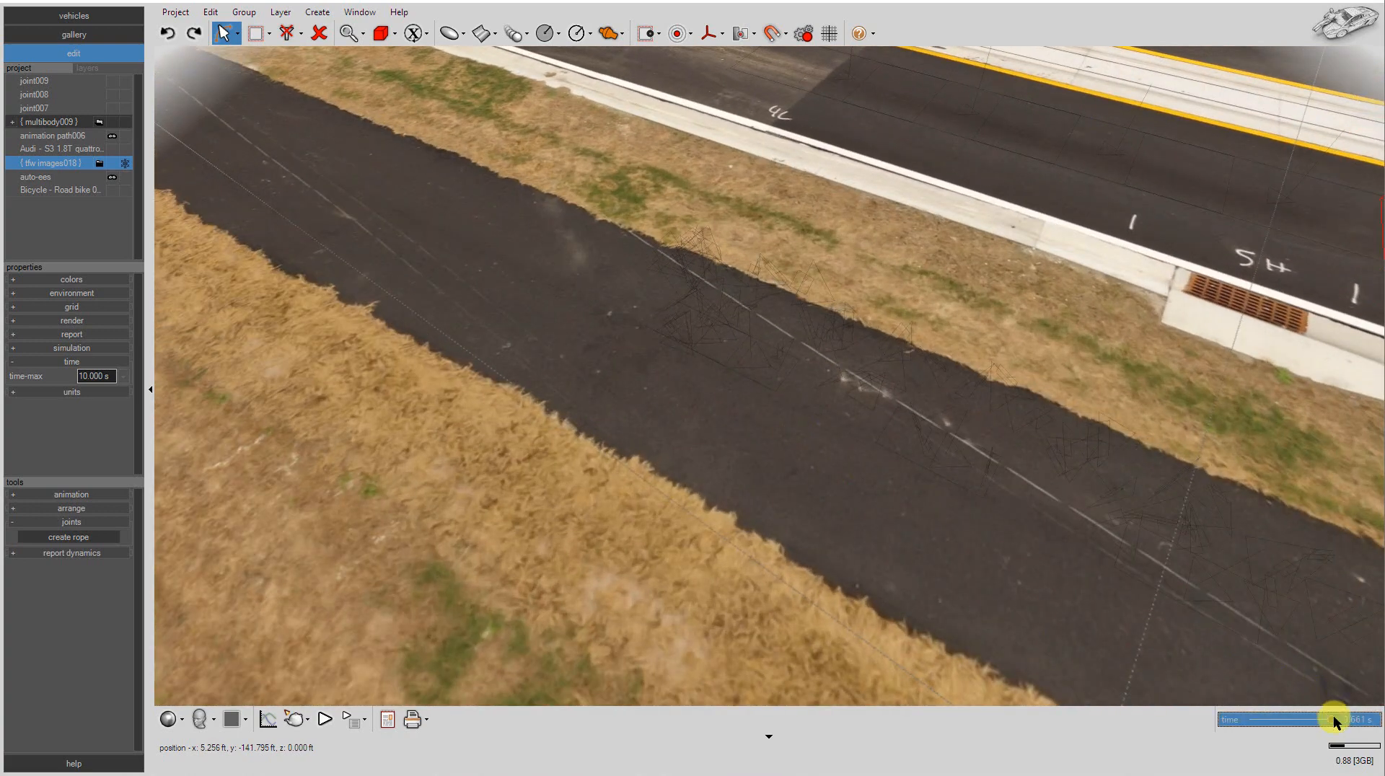
drag(1279, 725, 1199, 725)
drag(658, 550, 637, 611)
scroll(599, 557, up, 5)
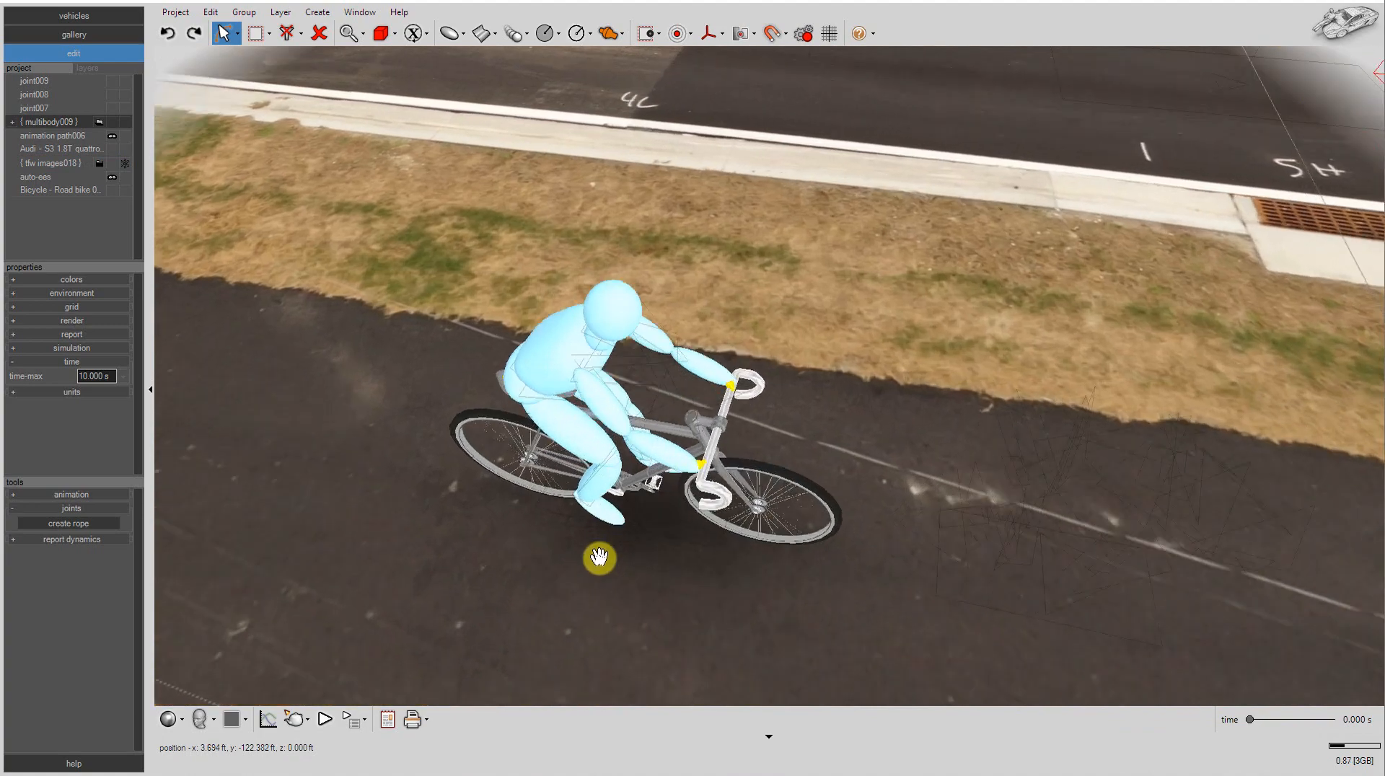
right_drag(599, 557, 711, 501)
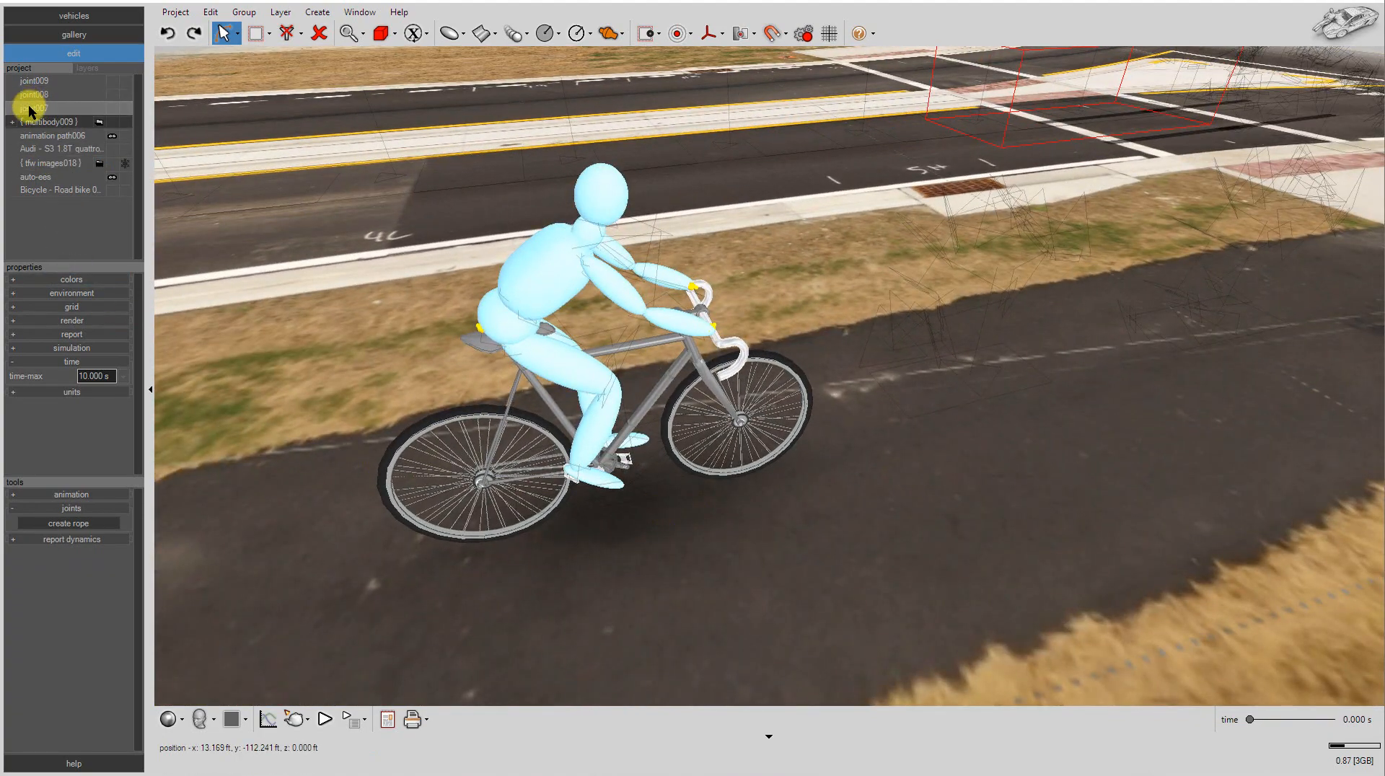
Step: Disable contact before break for joint007, joint008 and joint009, which hold the rider to the bicycle
drag(29, 105, 32, 76)
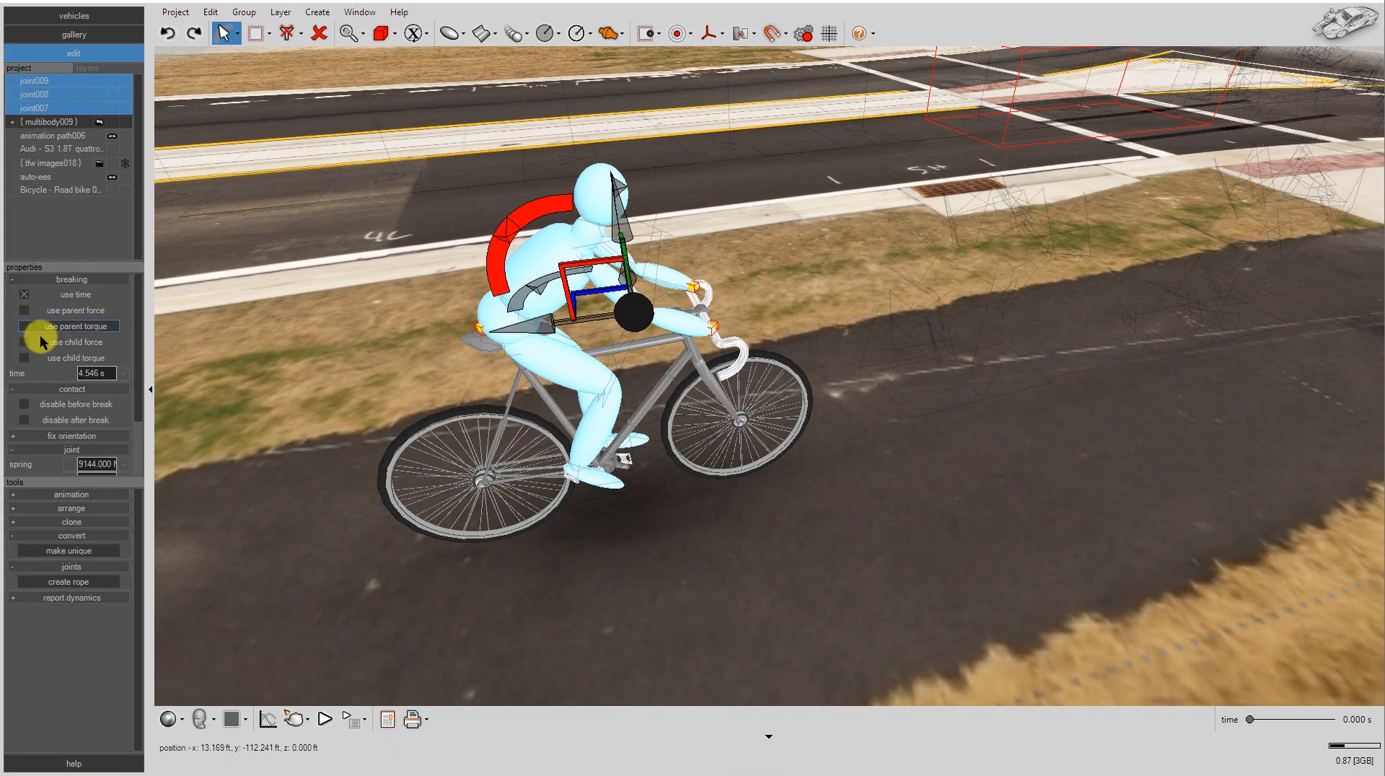
scroll(41, 337, down, 2)
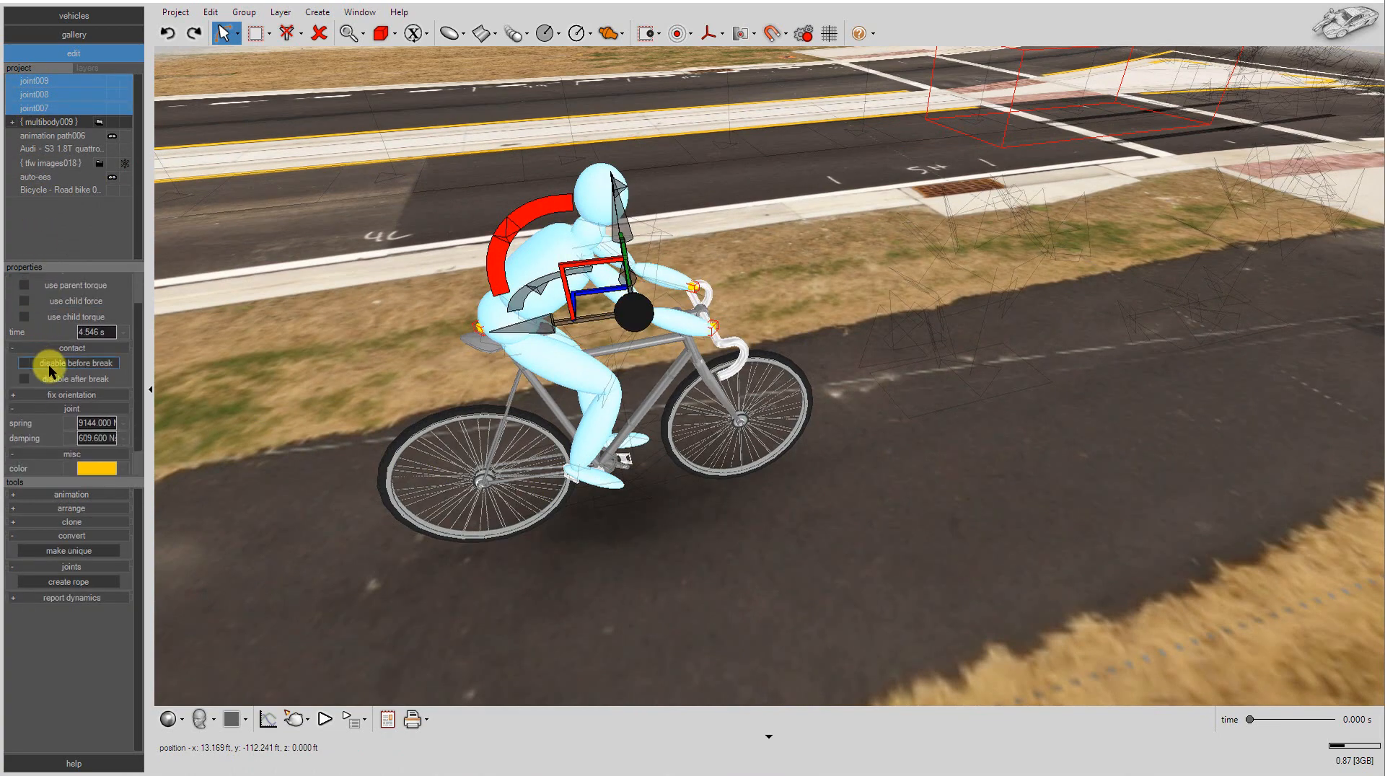
click(49, 364)
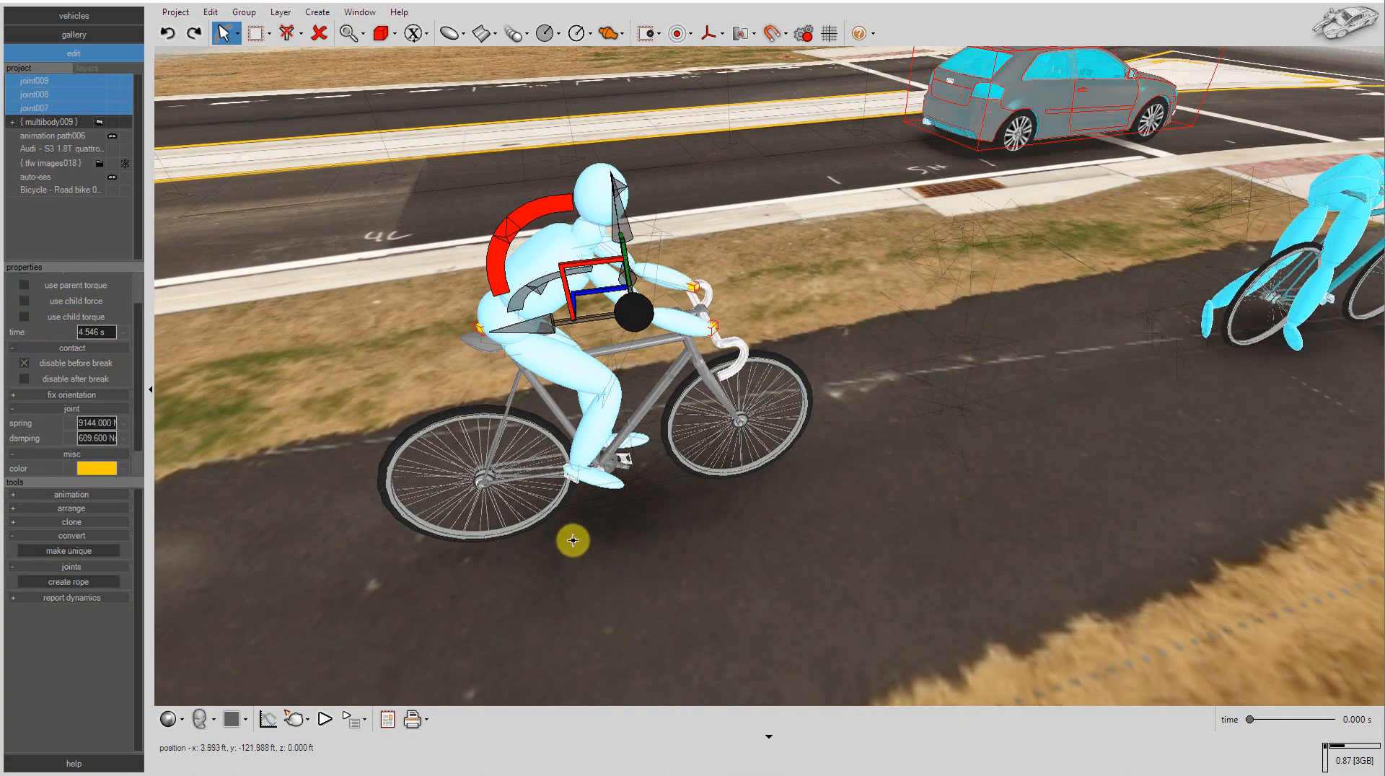
Step: Make the internal joints of multibody009 visible, list them individually and select them all
middle_drag(574, 519, 469, 512)
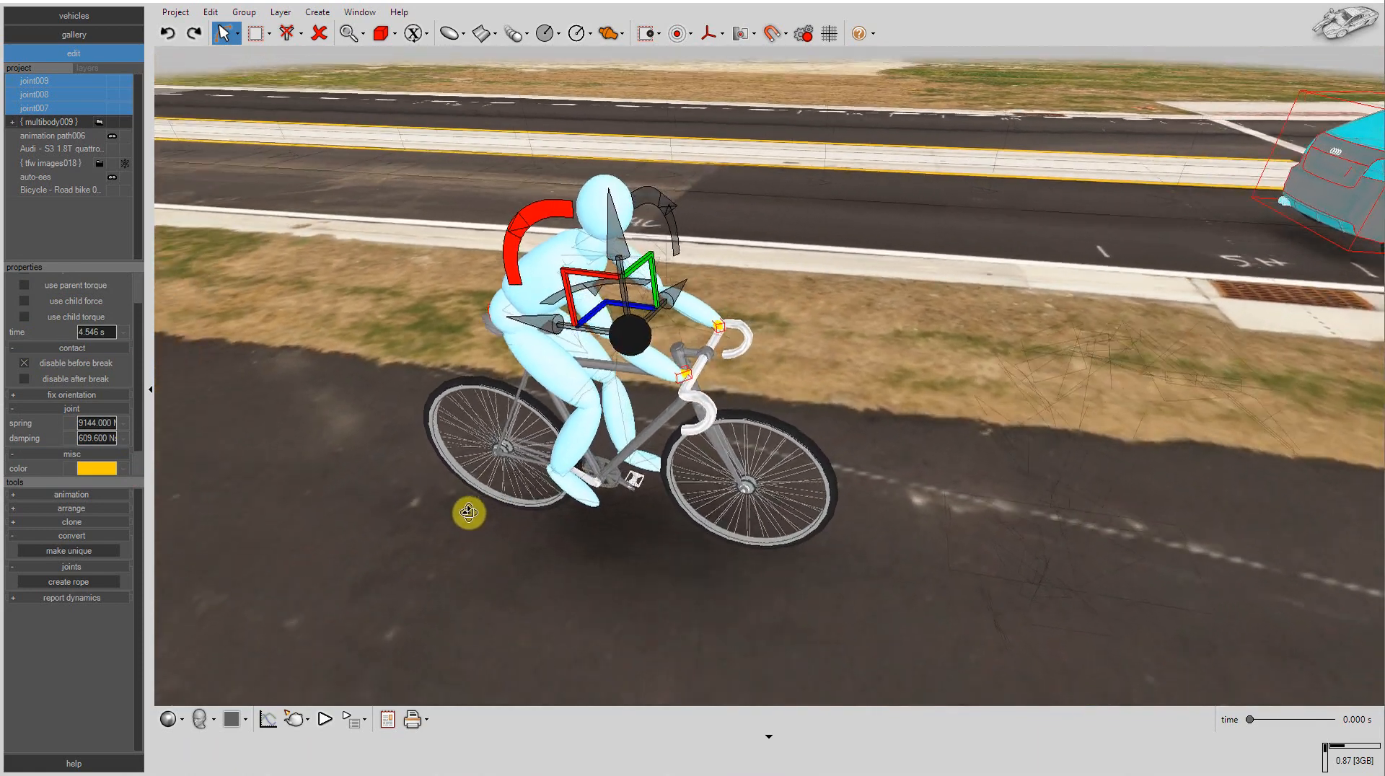
click(12, 122)
click(105, 150)
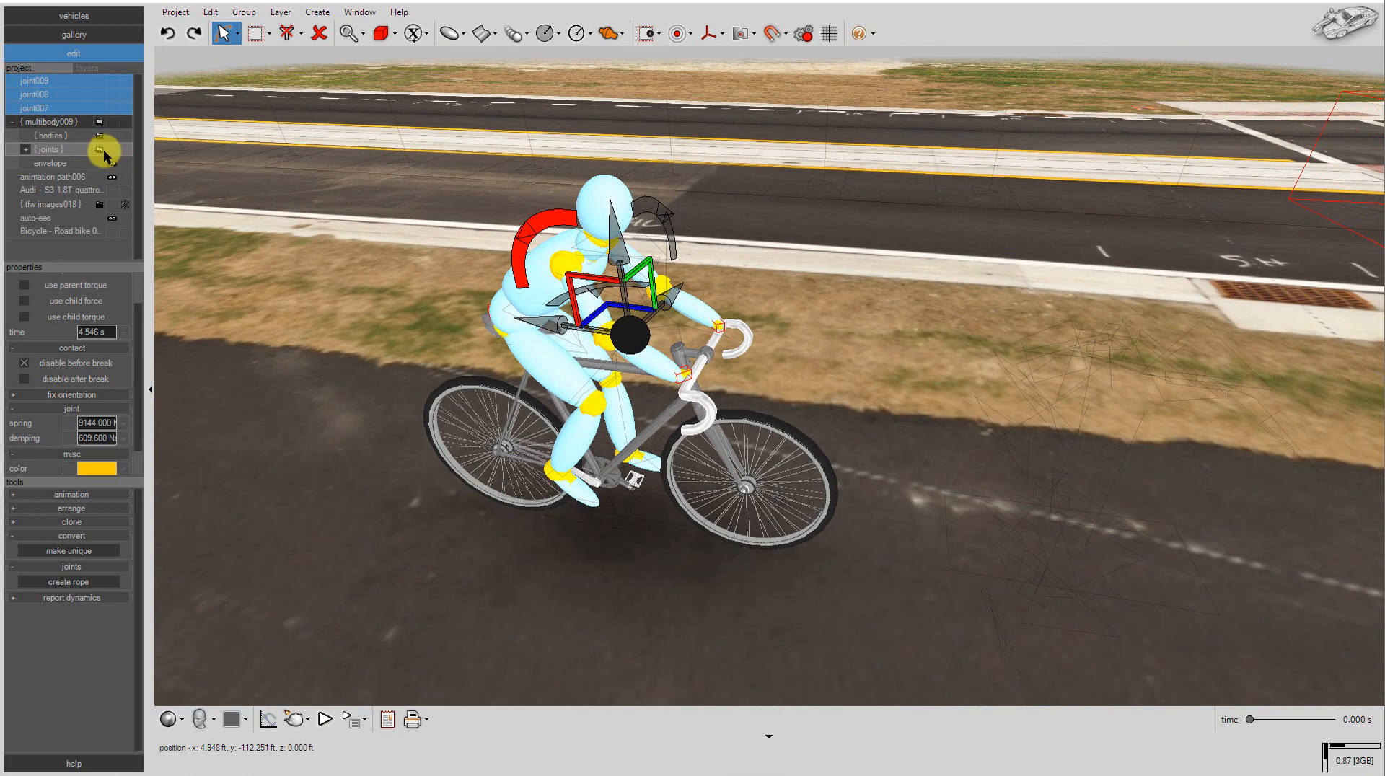
click(26, 150)
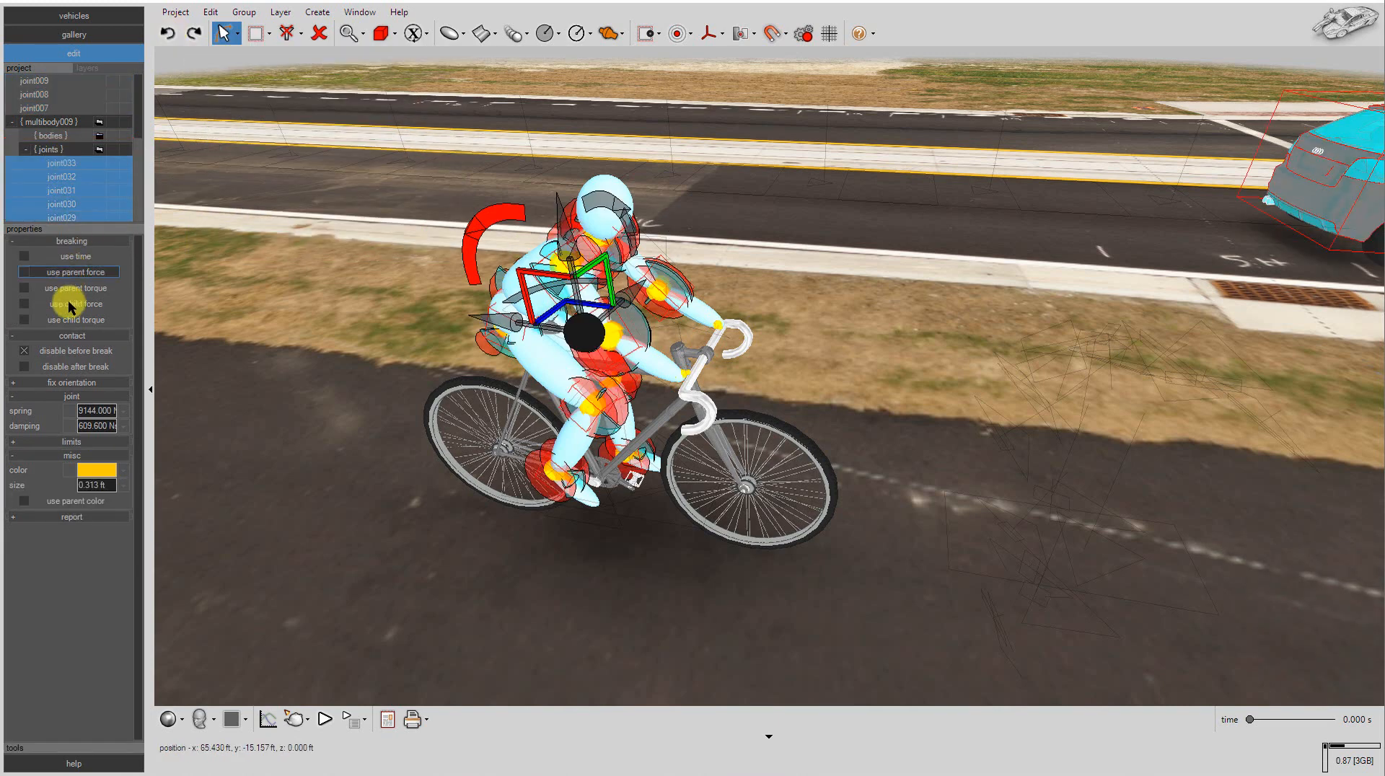
Step: Enable fix orientation for the selected multibody joints and assign a rectangular pulse to its spring value
click(74, 397)
click(78, 384)
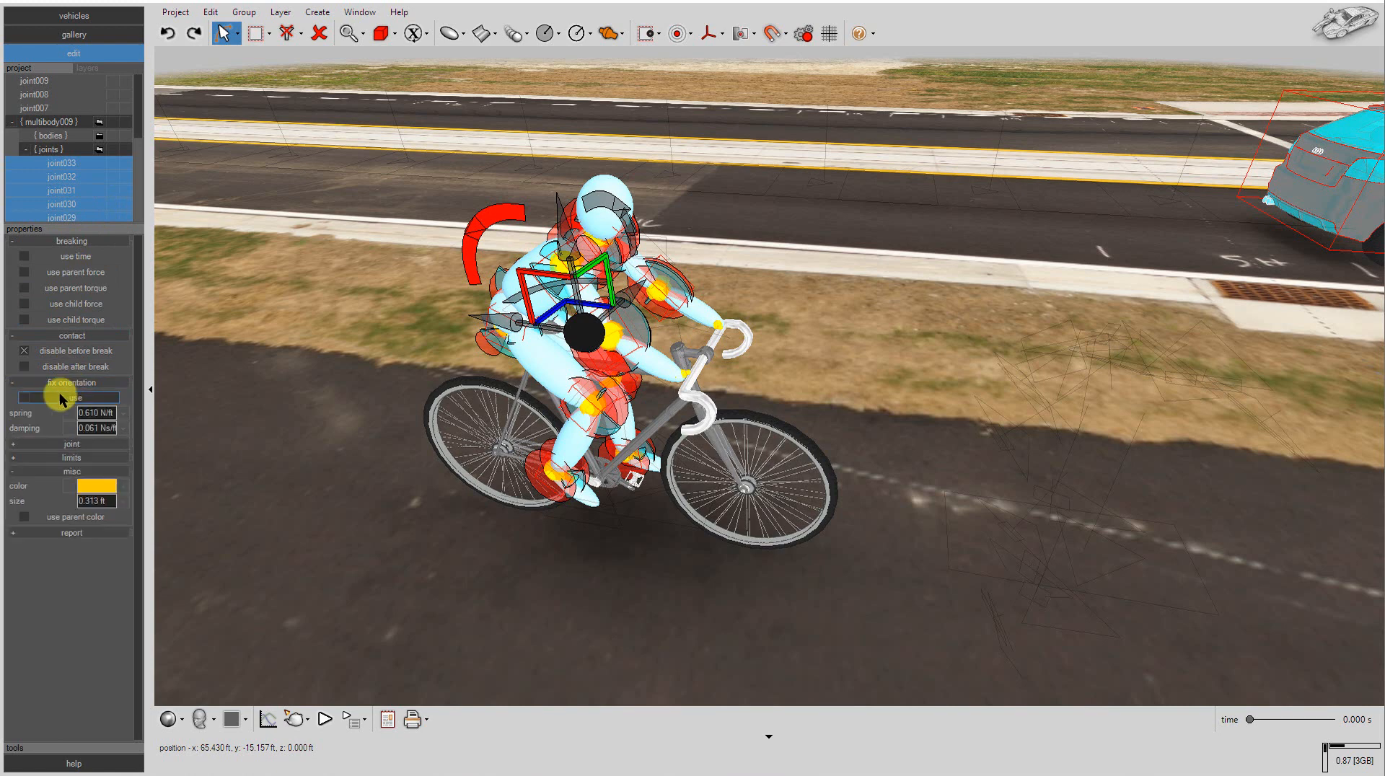
click(60, 397)
click(63, 414)
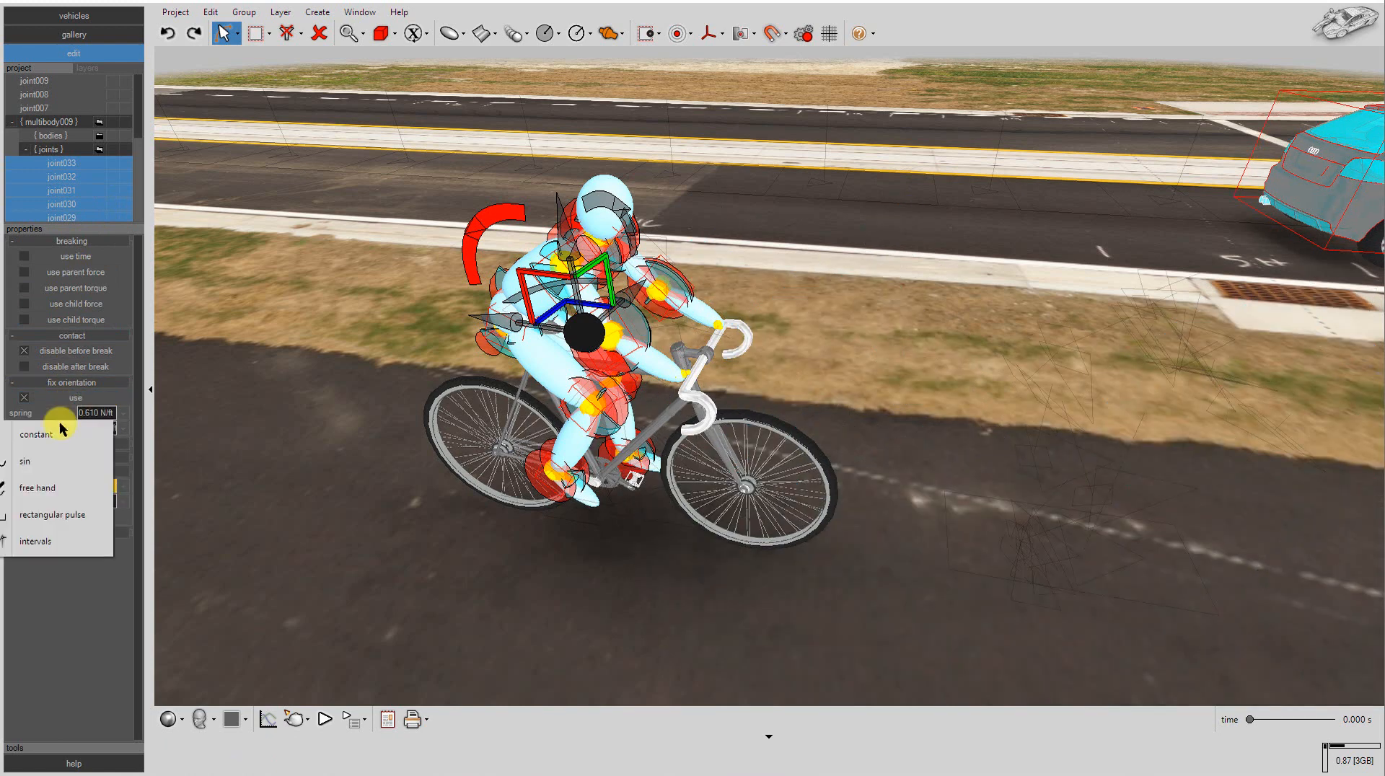
click(45, 514)
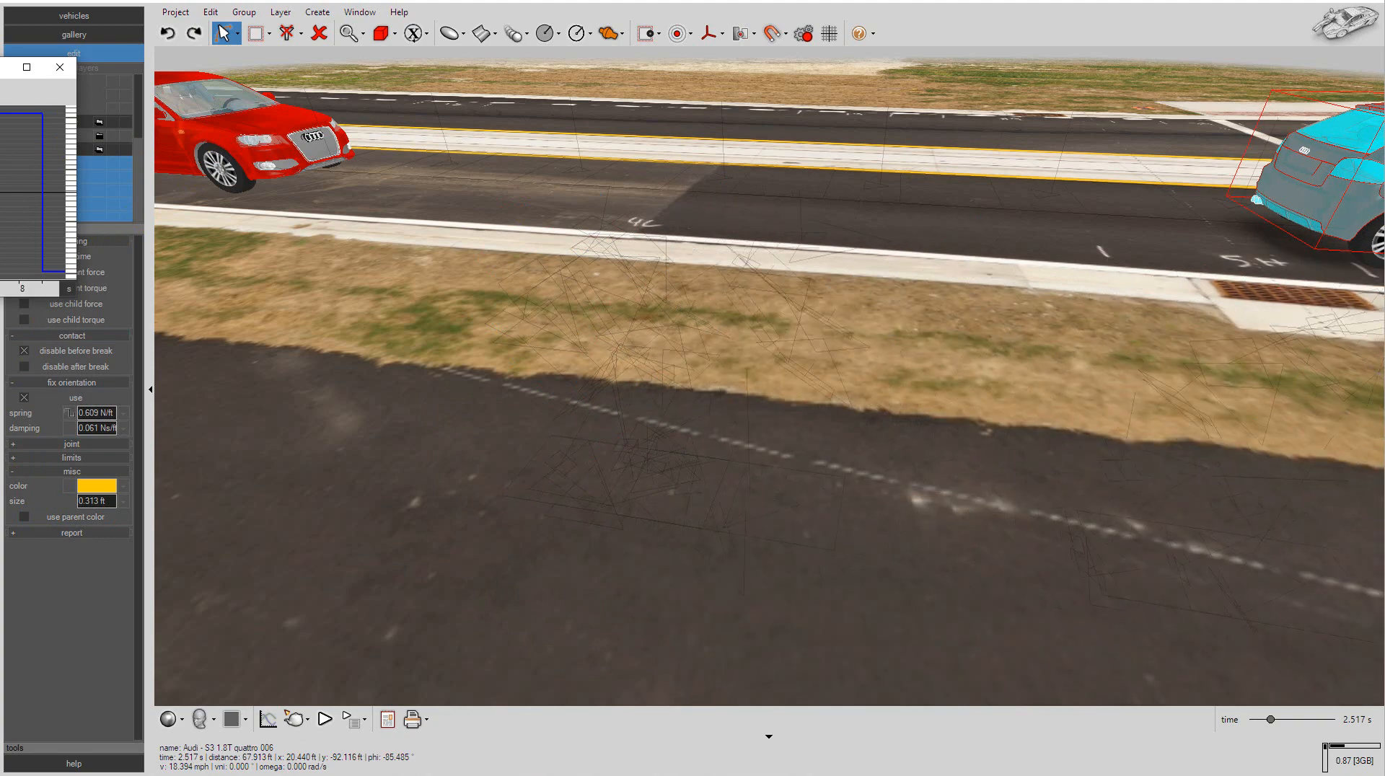
Step: Set the spring pulse's y offset and amplitude to 1000 N/ft each and fit the whole curve in the diagram
drag(0, 72, 478, 189)
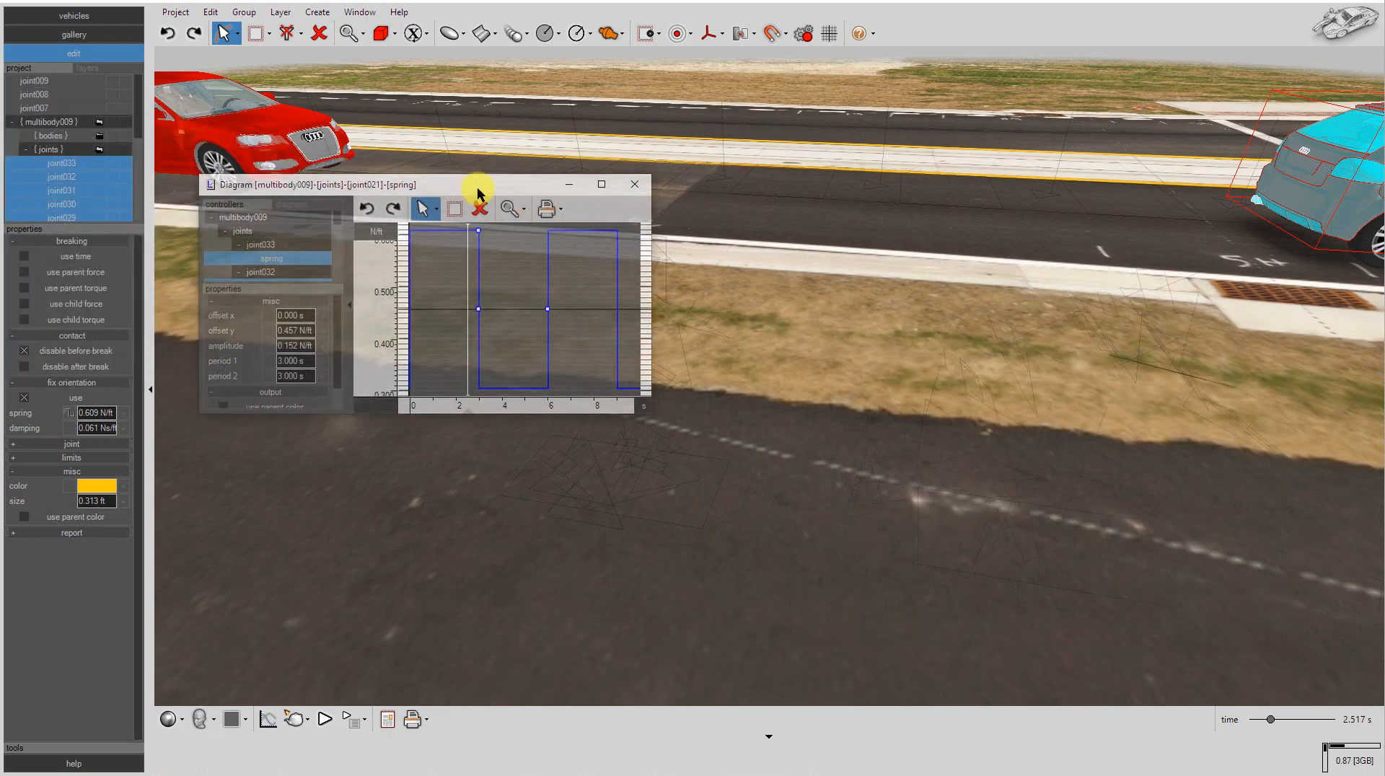
click(298, 330)
text(1000)
key(Return)
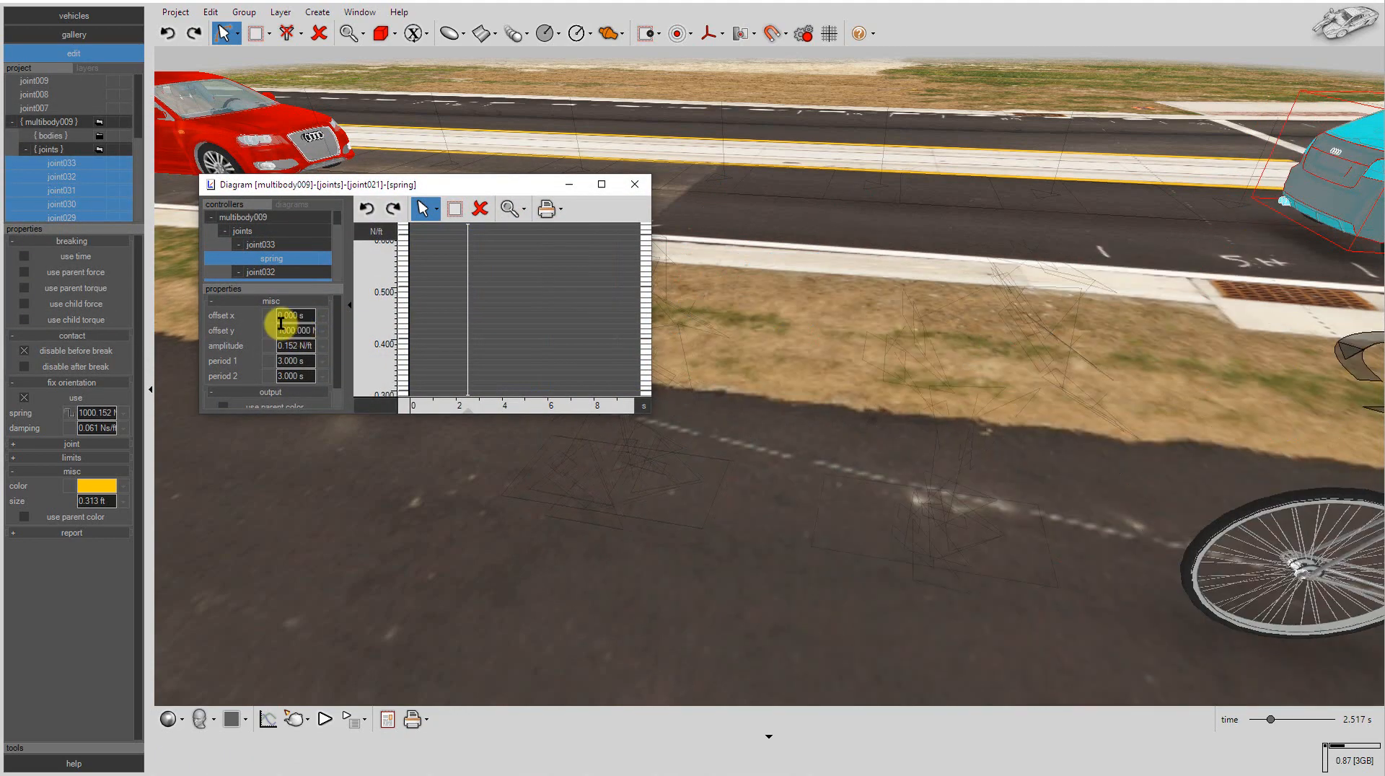
click(290, 347)
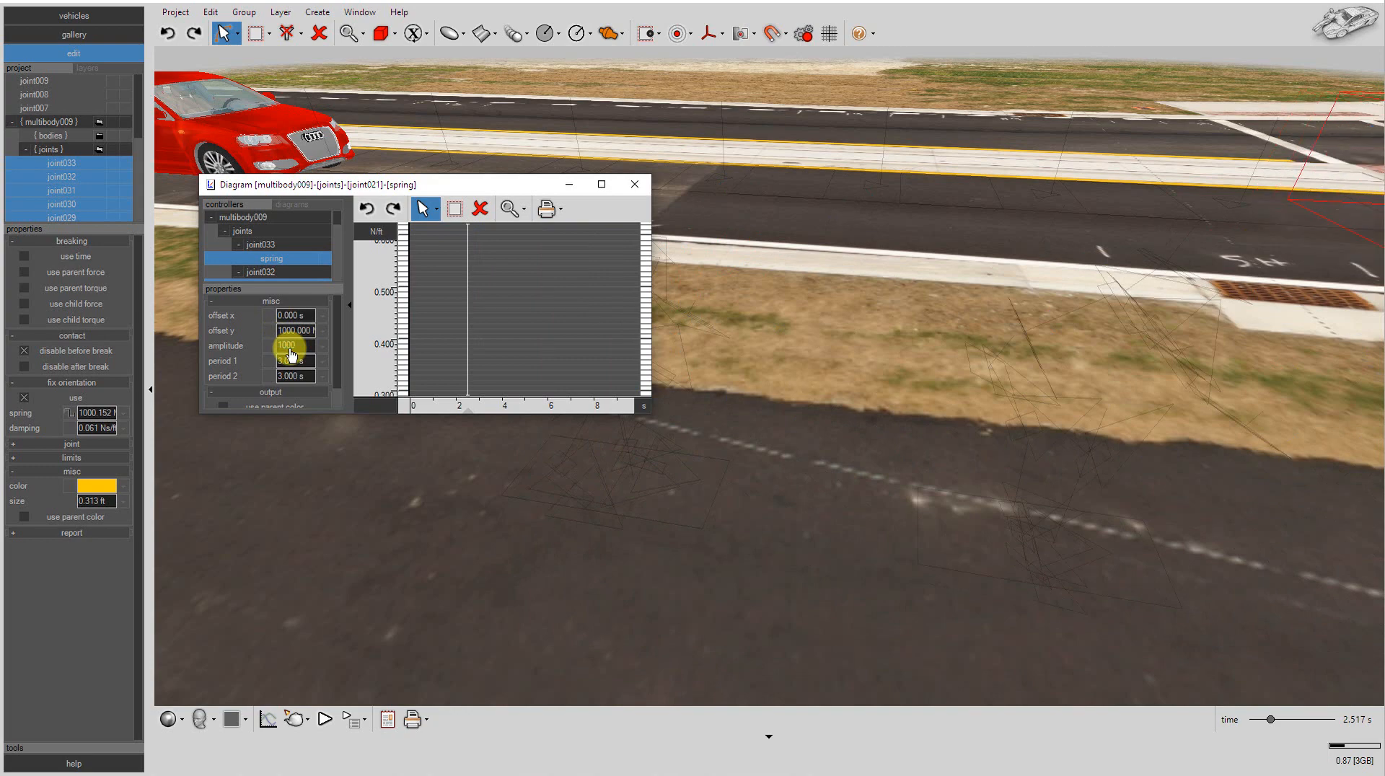
key(Return)
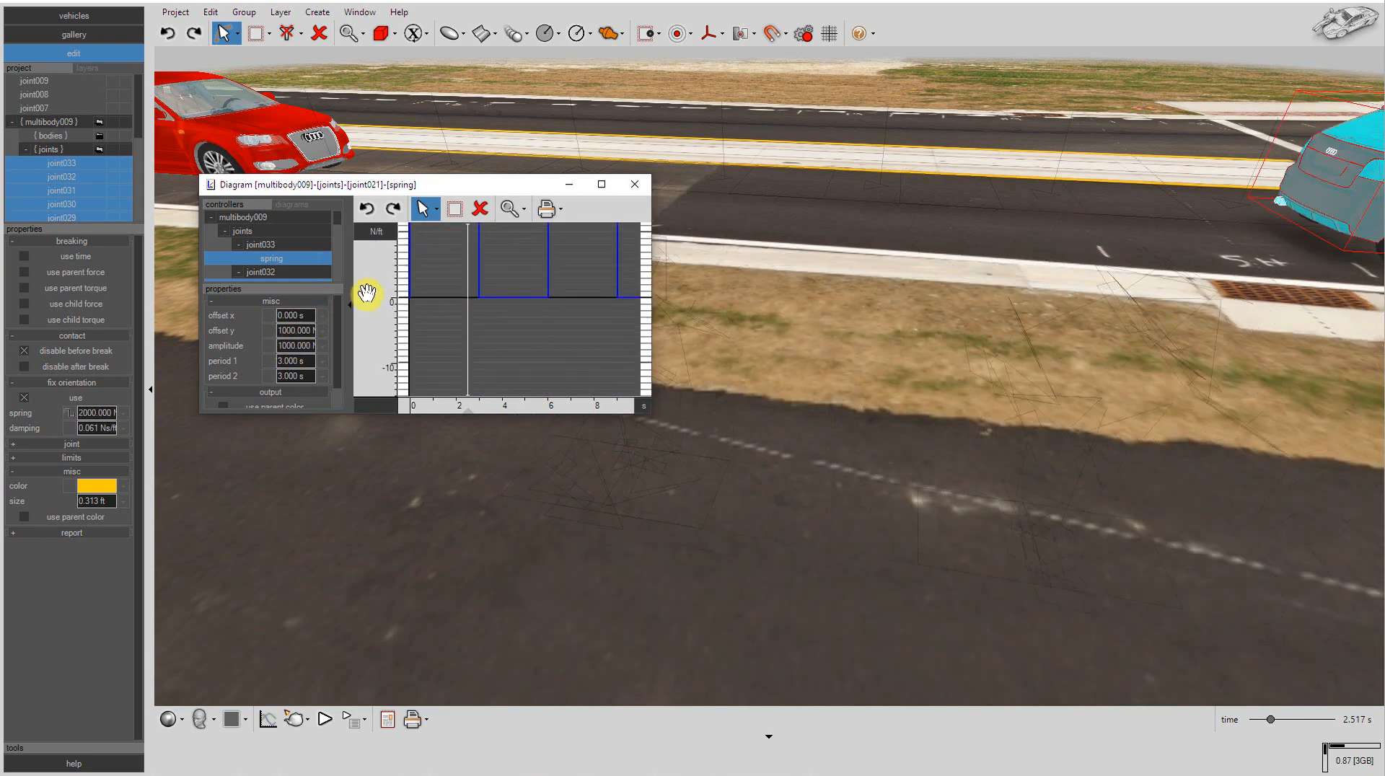
scroll(367, 292, down, 3)
drag(378, 273, 382, 372)
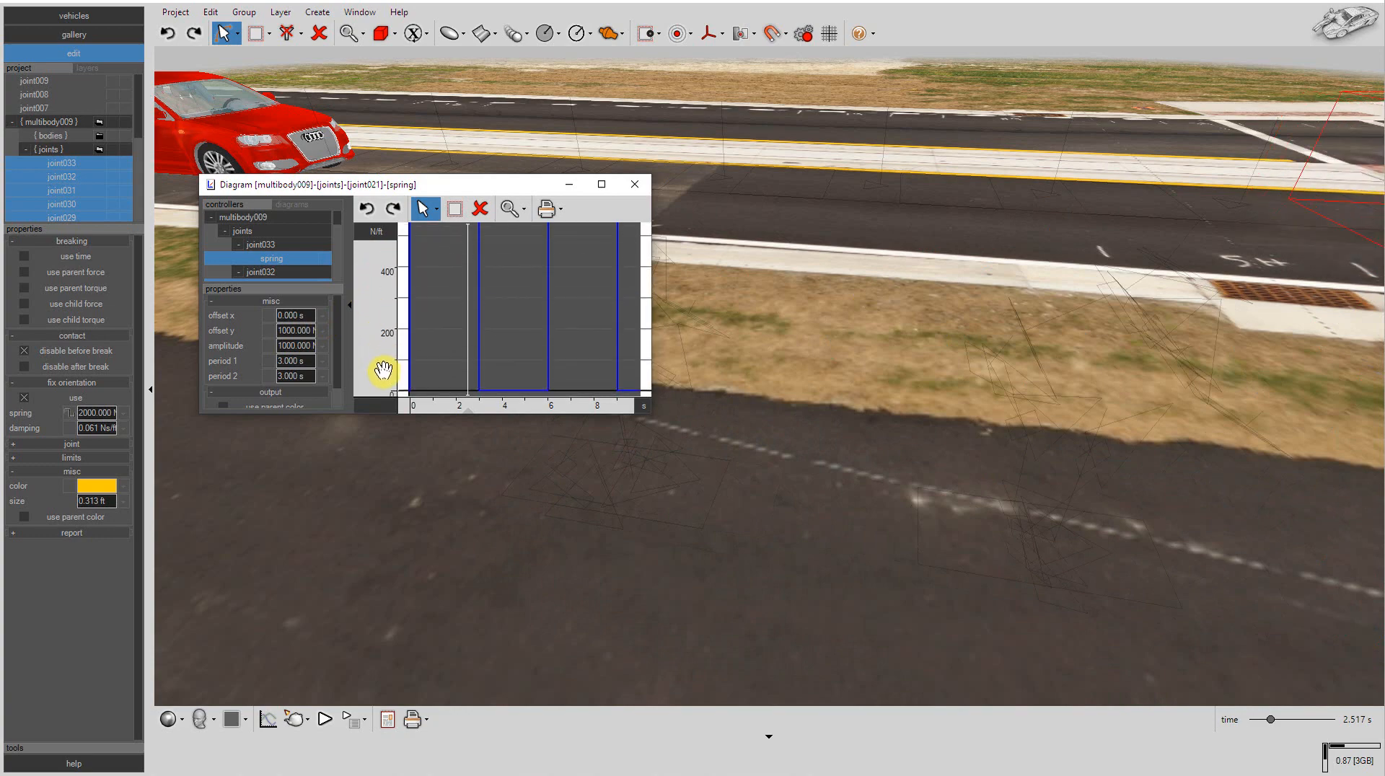
scroll(383, 373, down, 4)
scroll(384, 374, up, 1)
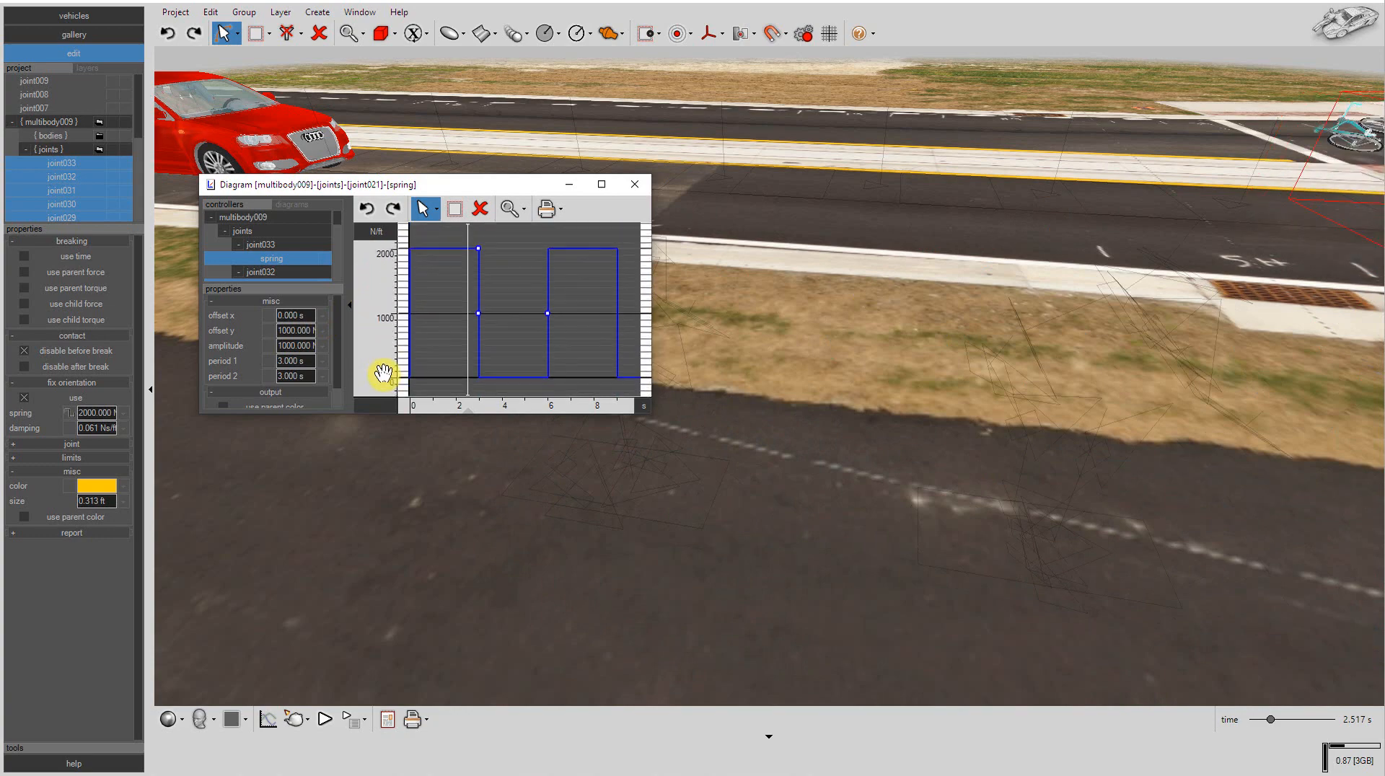
Step: Set the spring pulse's period 2 to 30 s and period 1 to 4.546 s, matching the break time of joint007
click(290, 377)
text(30)
key(Return)
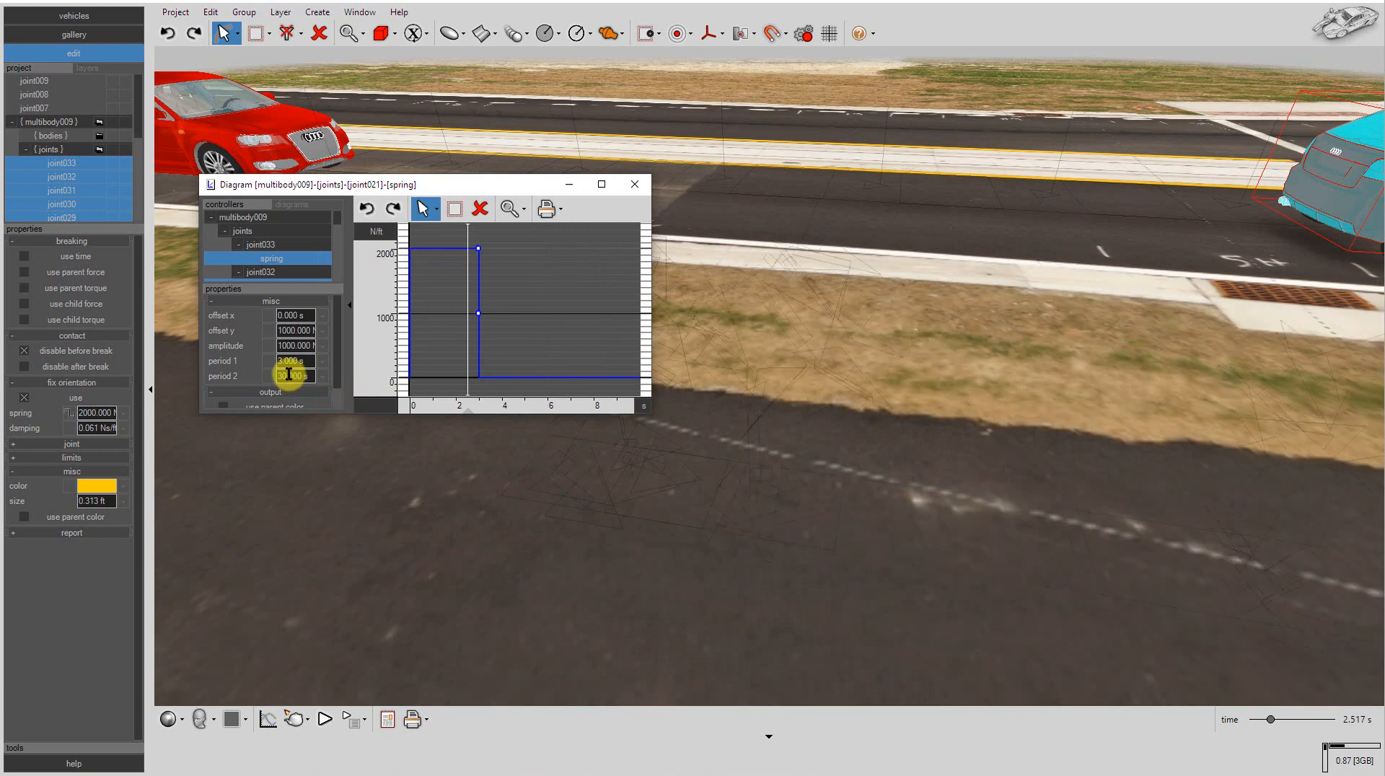
click(45, 108)
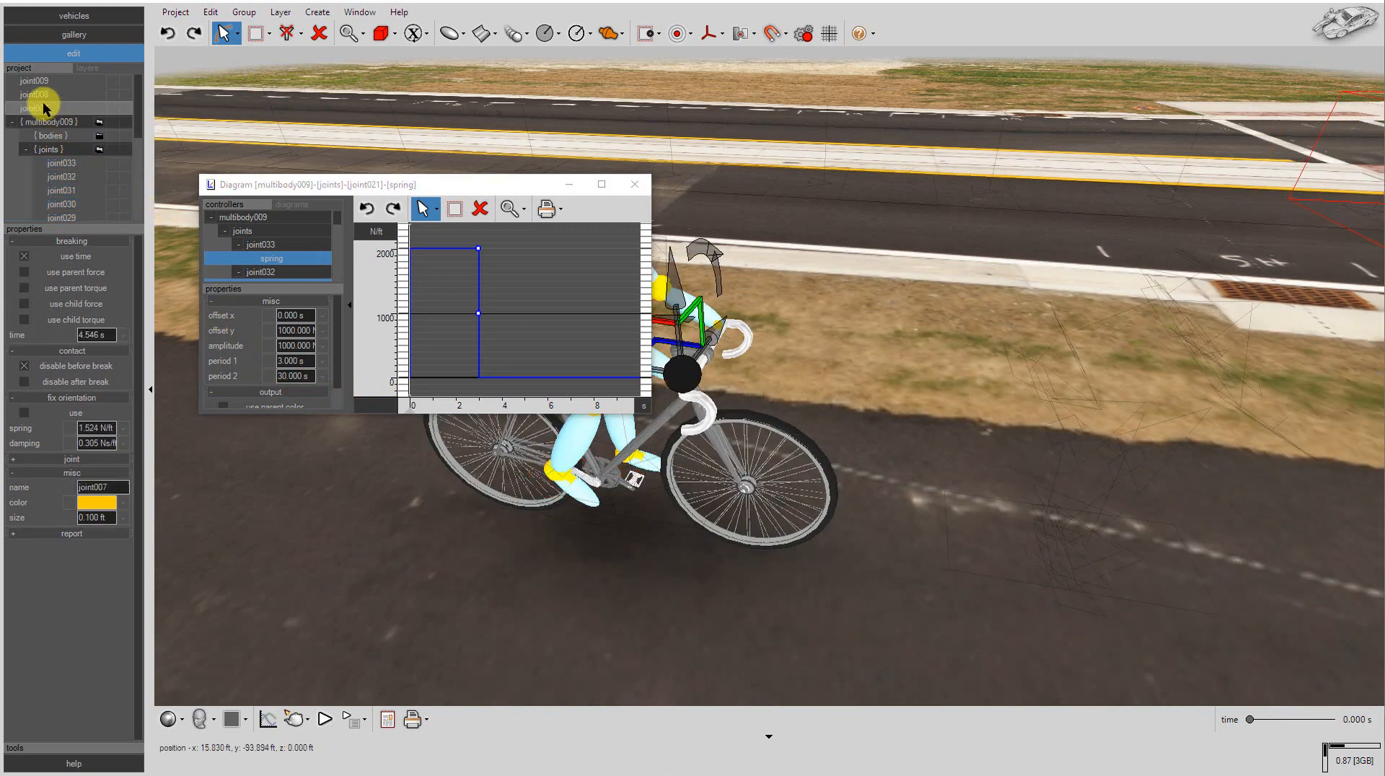
double_click(106, 335)
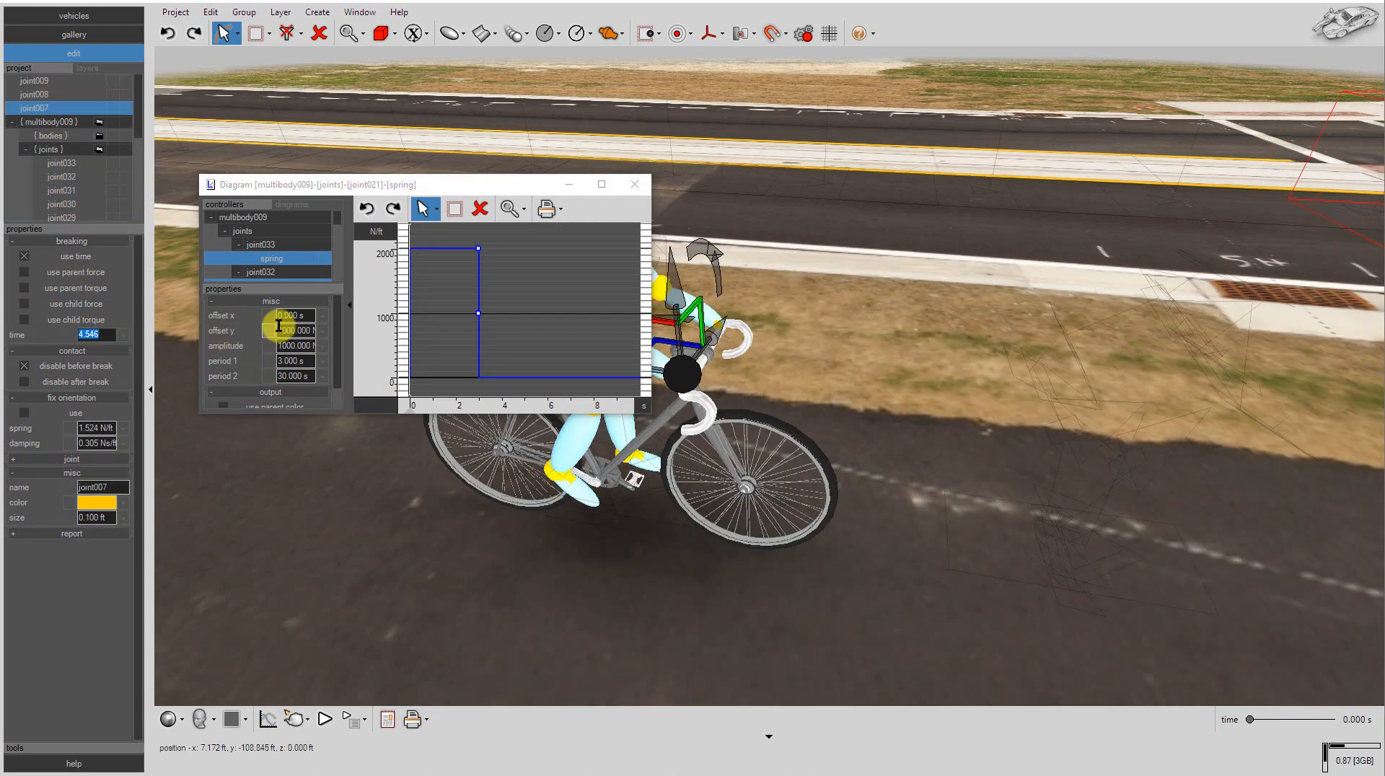
double_click(302, 358)
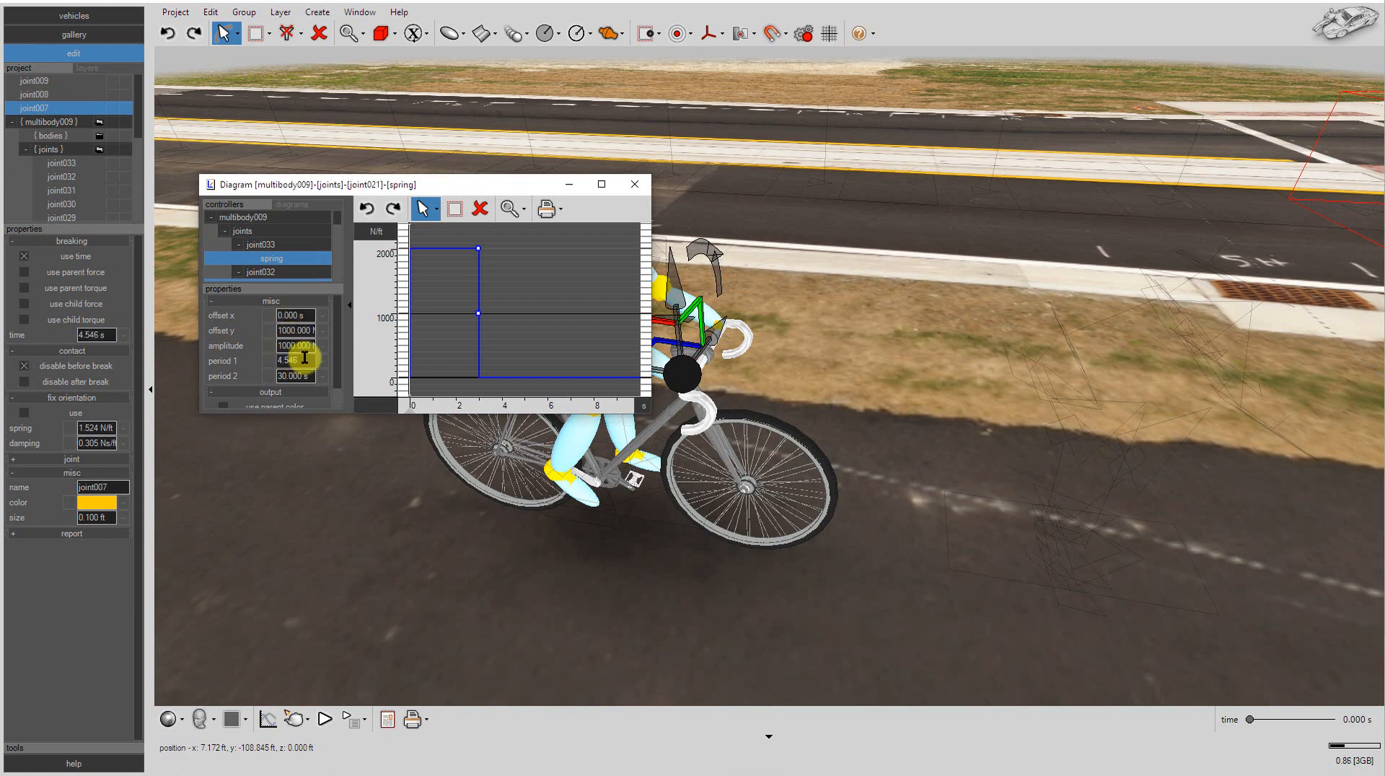
text(4.546)
key(Return)
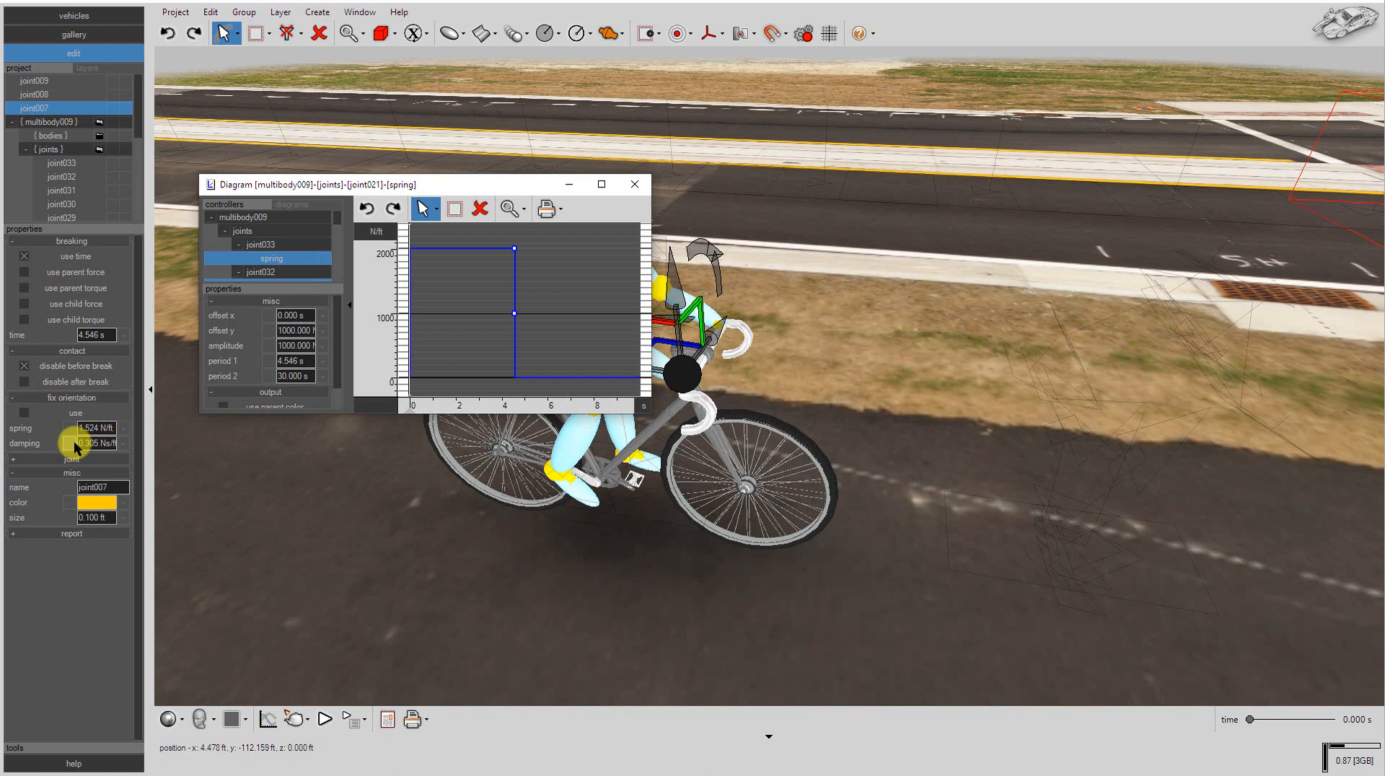
Step: Select all internal joints of multibody009 and assign a rectangular pulse to their fix orientation damping
scroll(56, 167, down, 2)
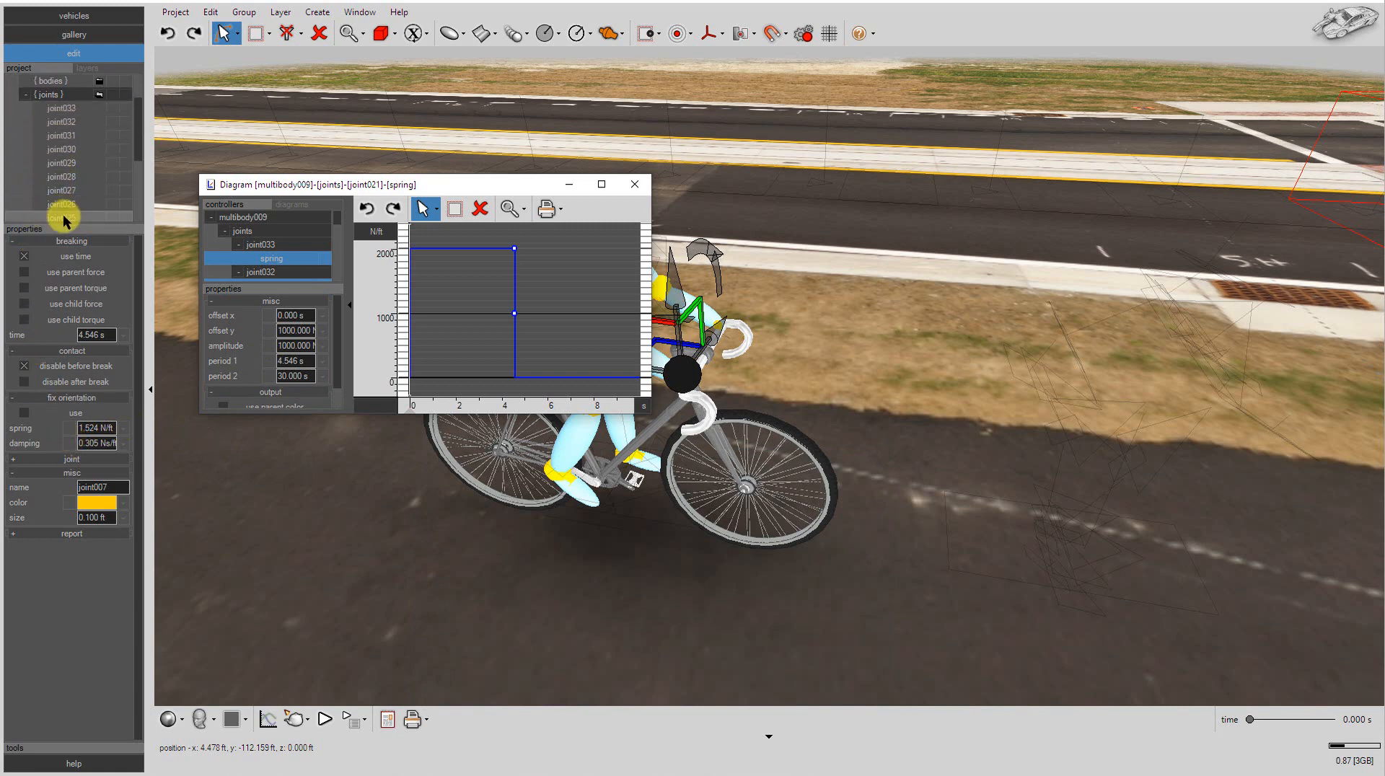
drag(65, 230, 68, 396)
scroll(81, 297, up, 1)
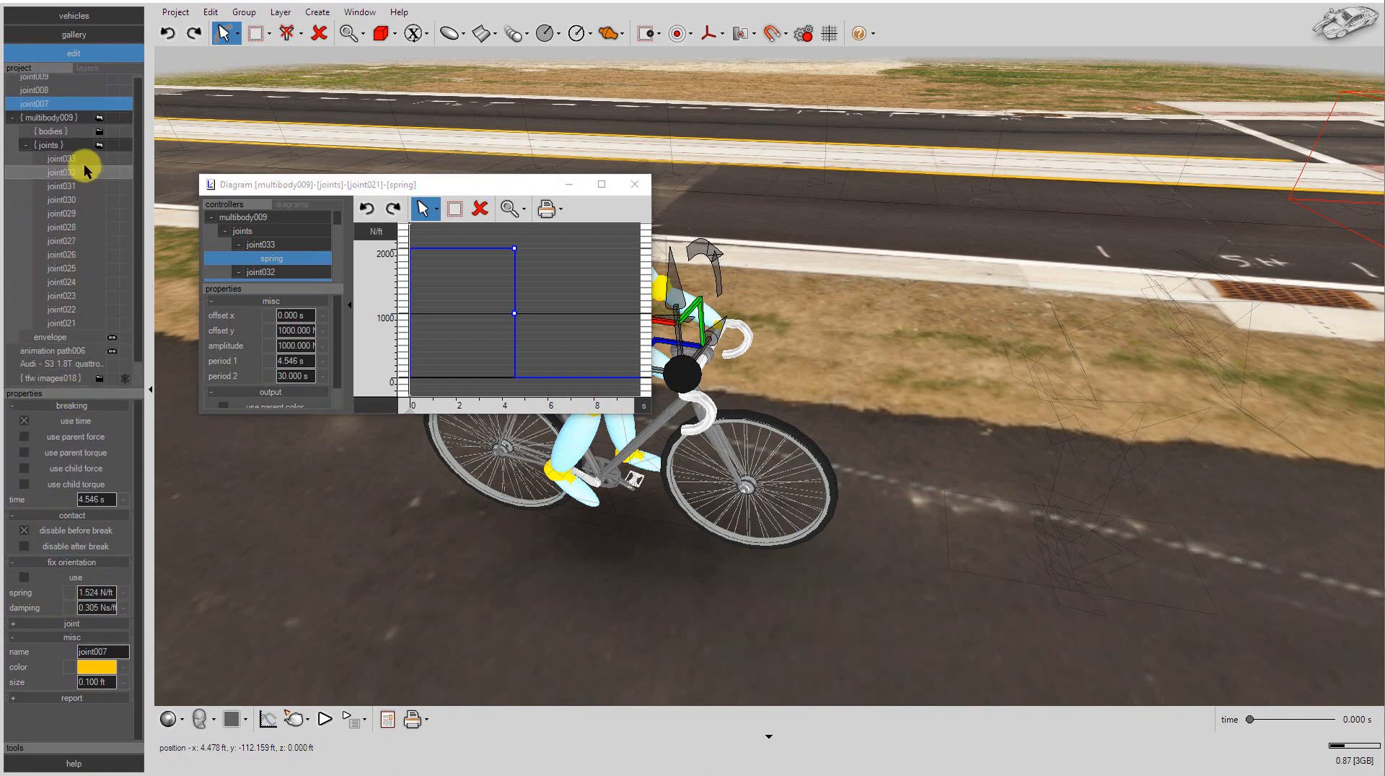
drag(84, 161, 66, 317)
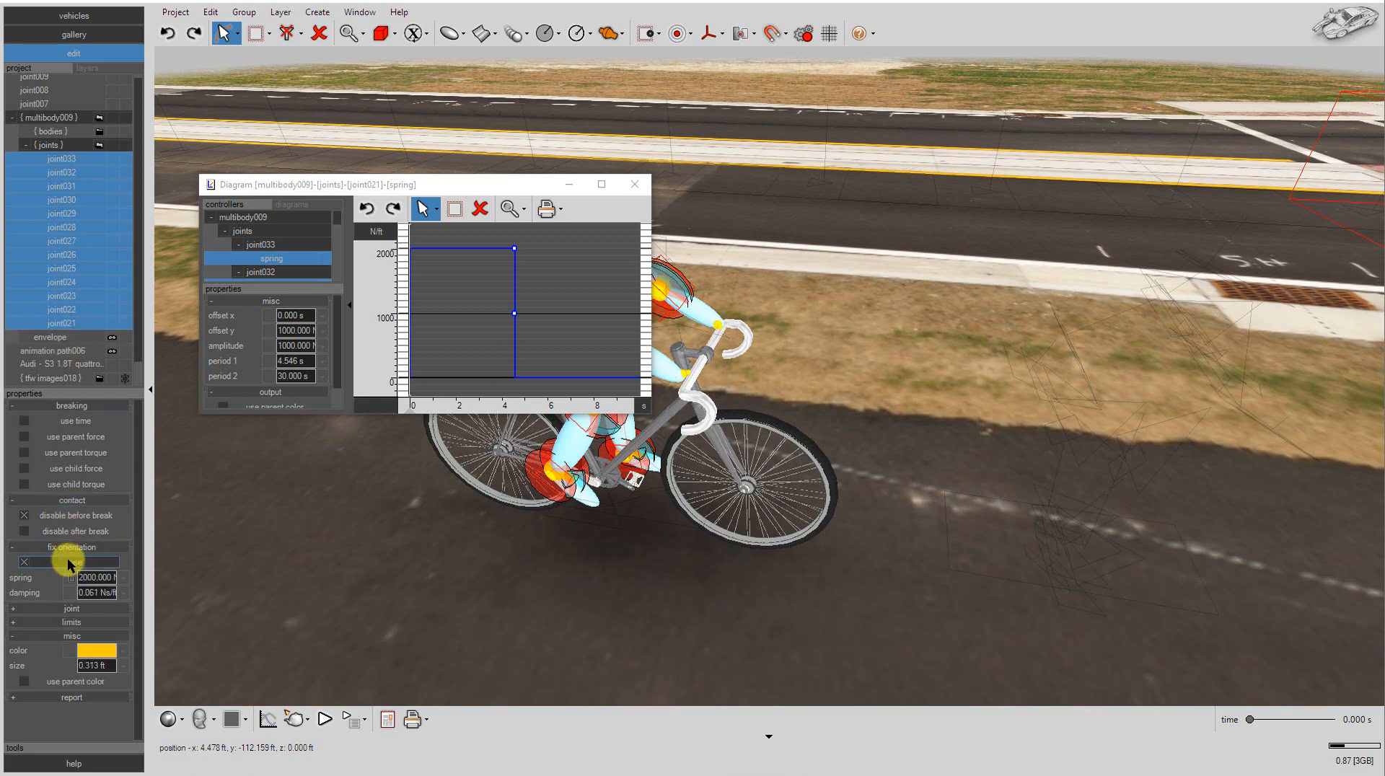
click(69, 590)
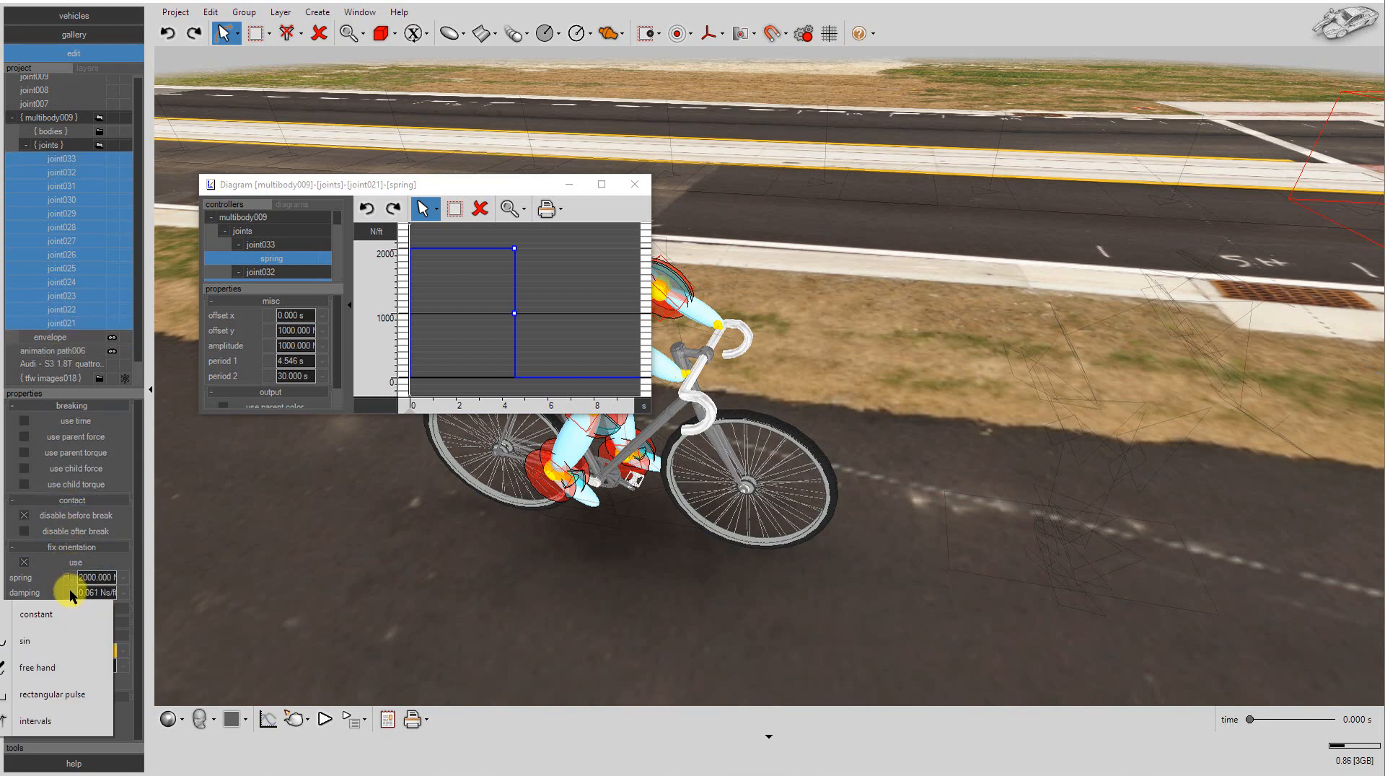
click(68, 689)
Step: Set the damping pulse's y offset and amplitude to 1 Ns/ft each and fit the curve in the diagram
click(295, 332)
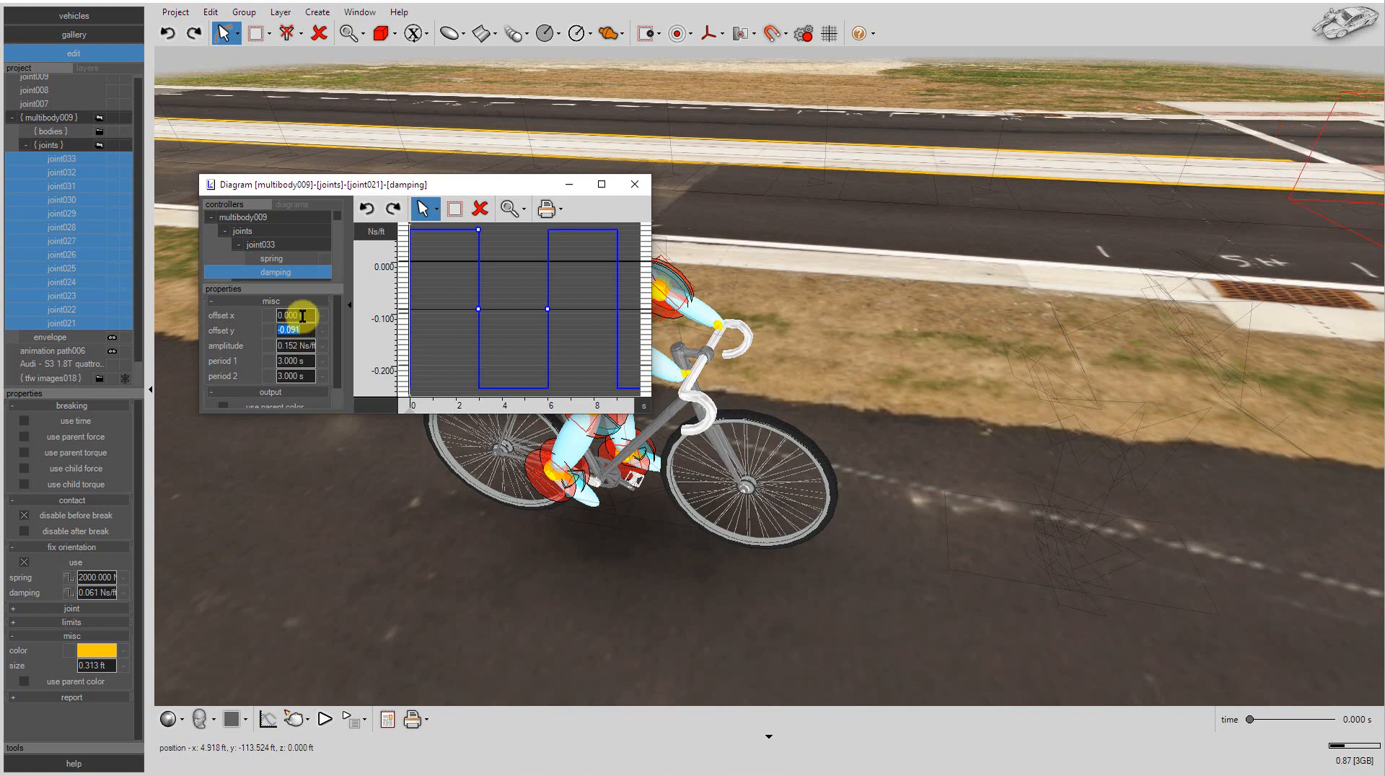
text(1)
key(Return)
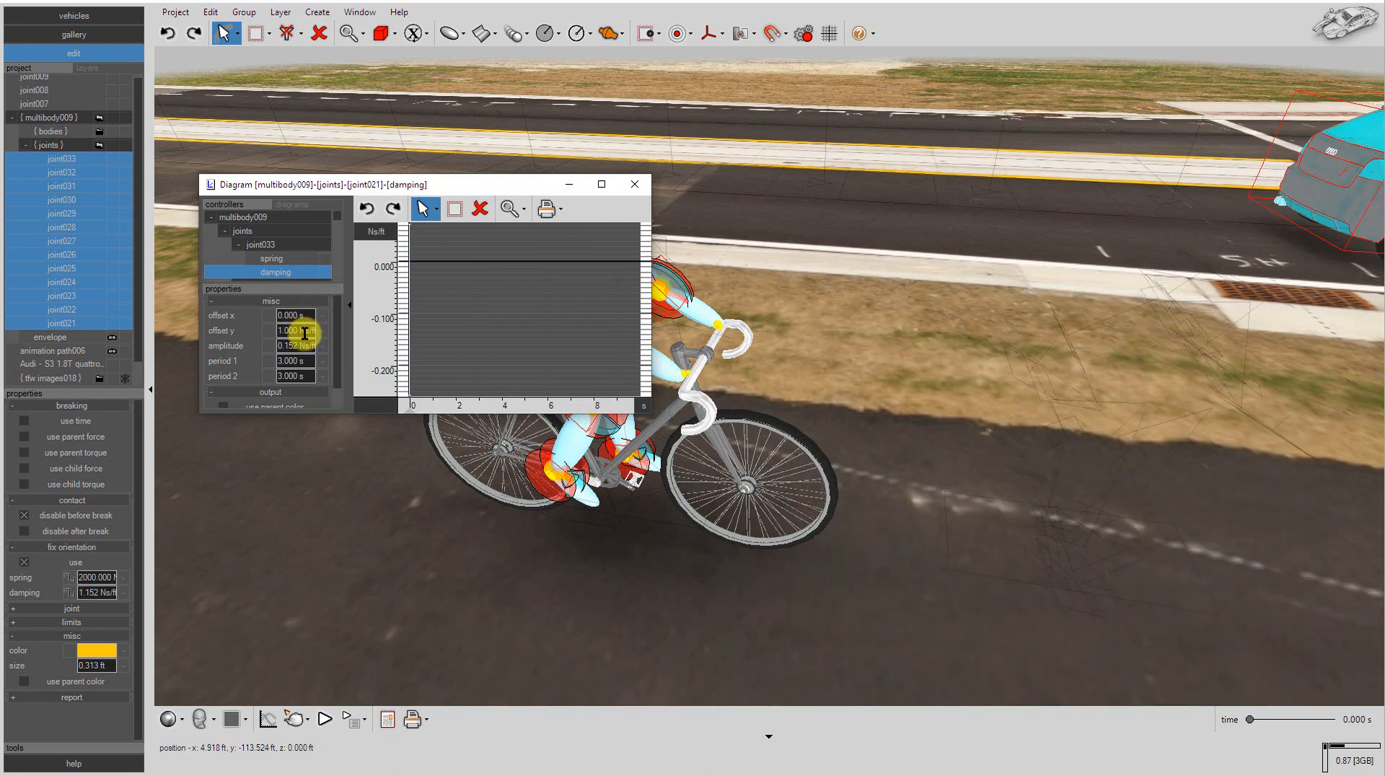
text(1)
key(Return)
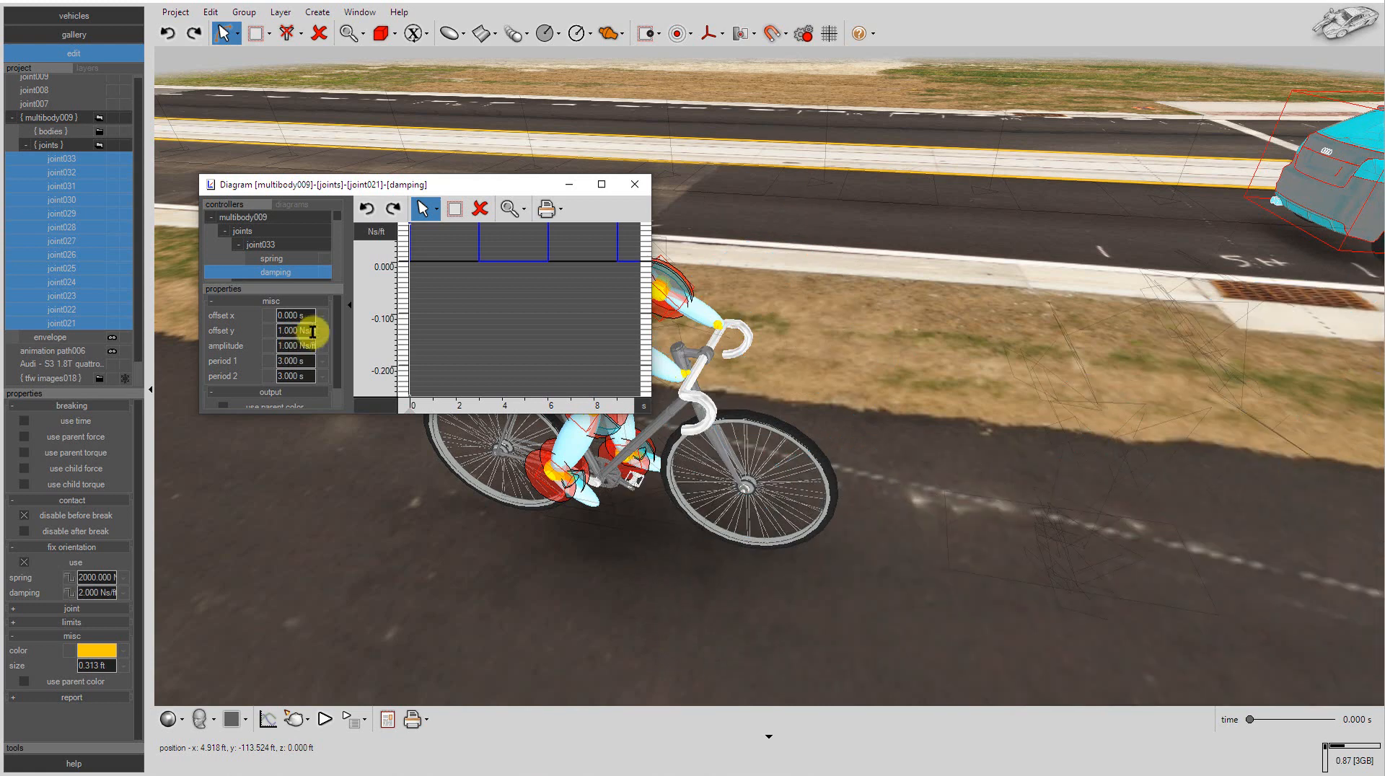
scroll(363, 293, up, 2)
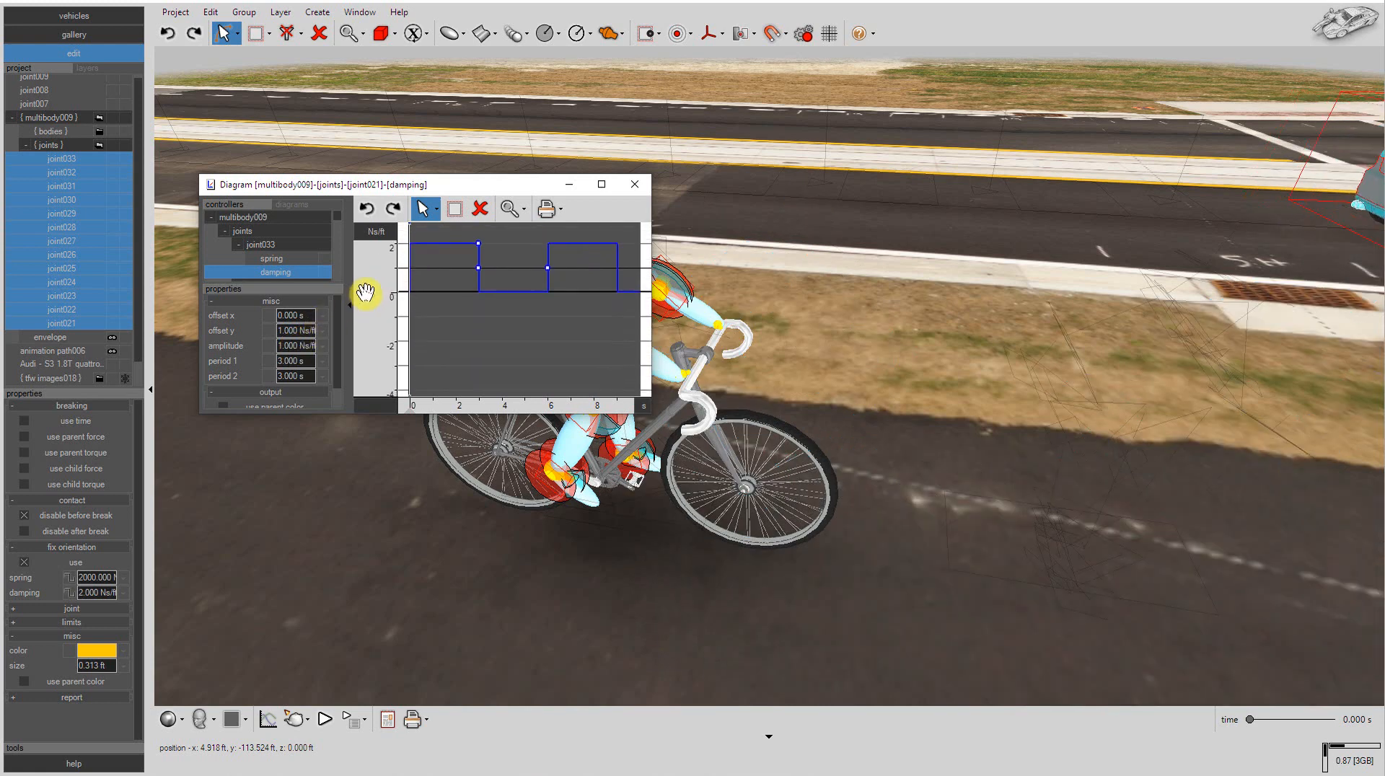
drag(365, 293, 367, 352)
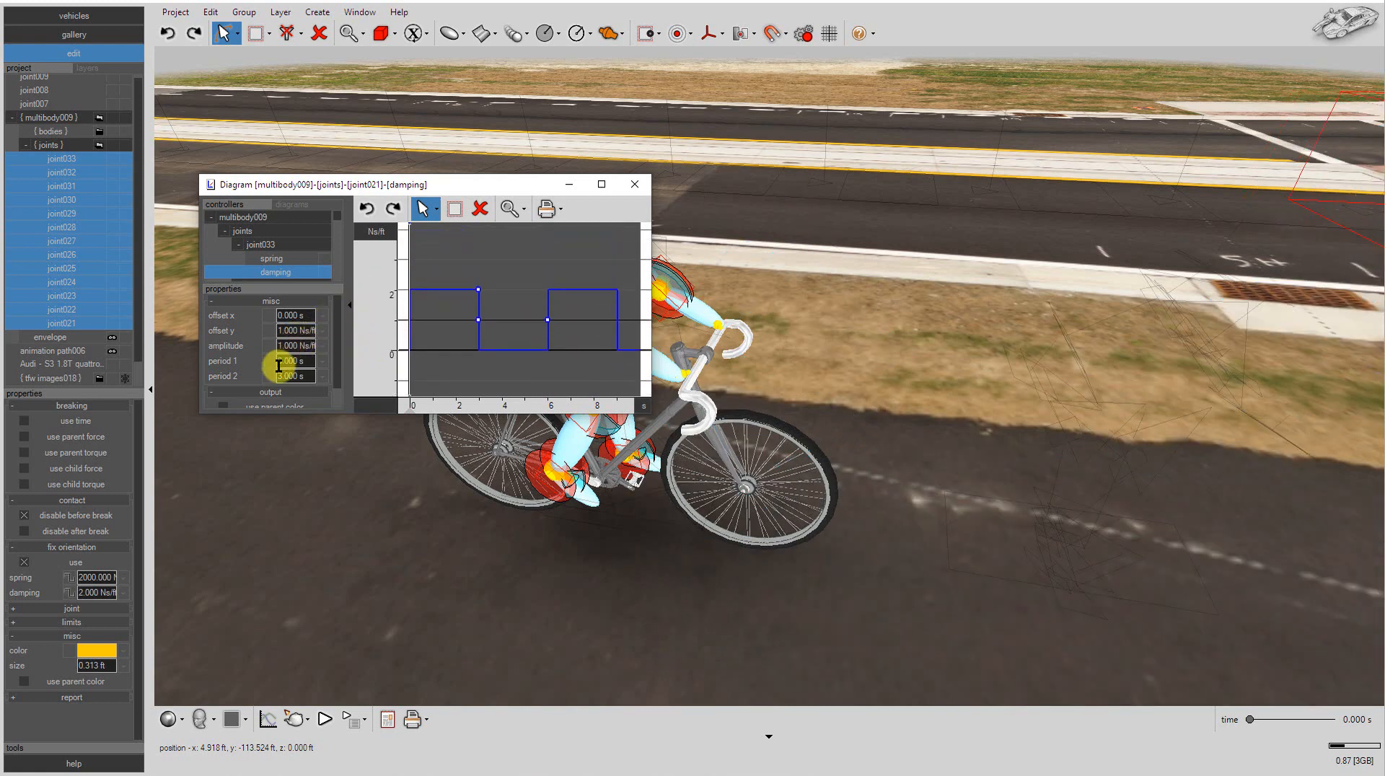
Step: Set the damping pulse's period 1 to 4.546 s and period 2 to 30 s, and close the diagram
drag(278, 366, 341, 366)
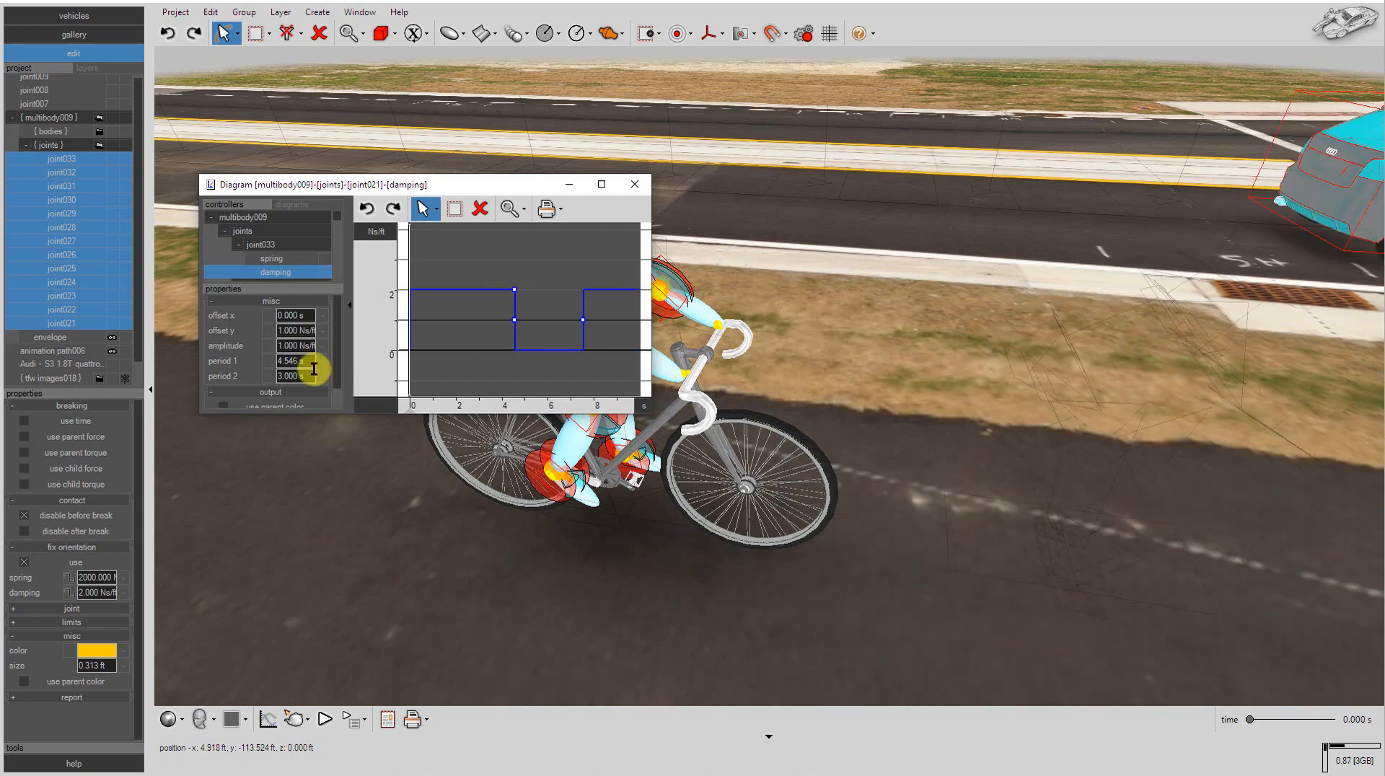
click(310, 375)
text(30)
key(Return)
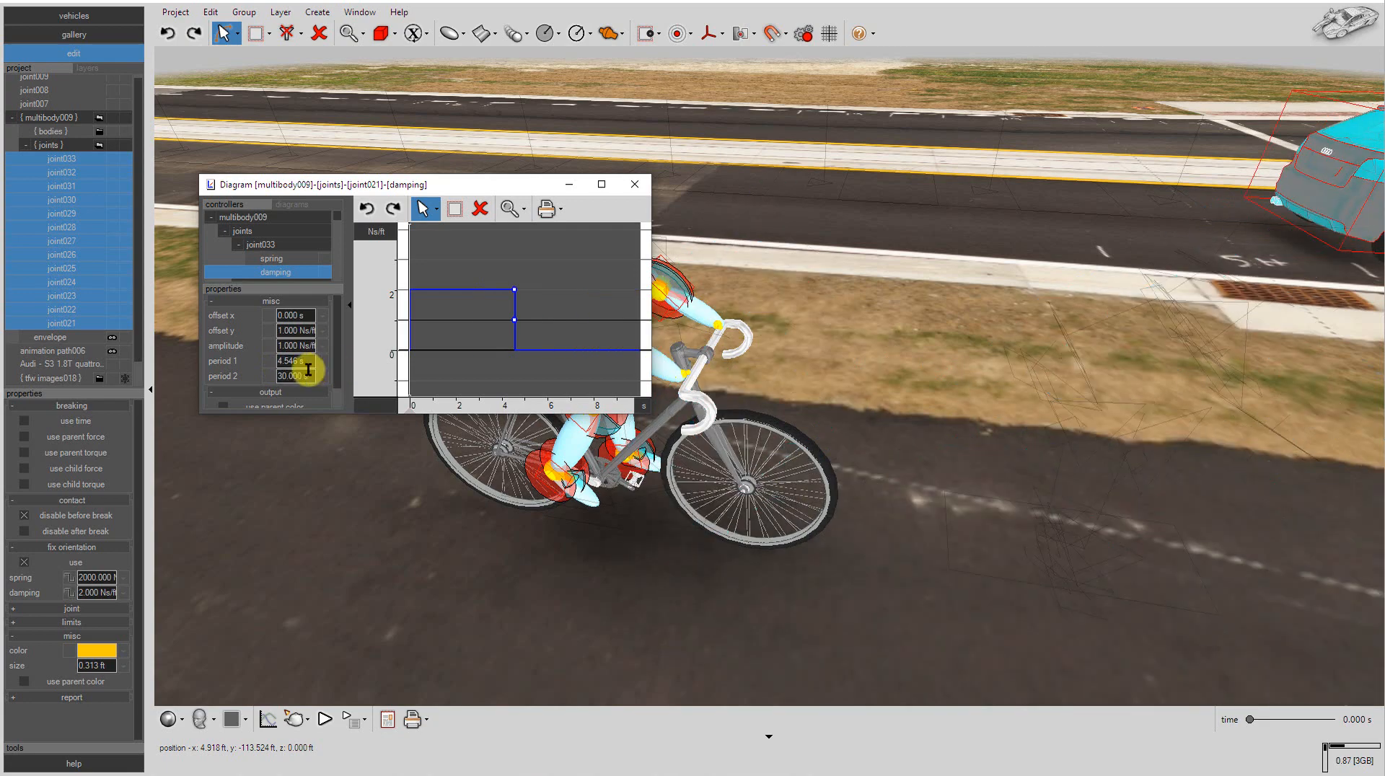
scroll(50, 292, down, 2)
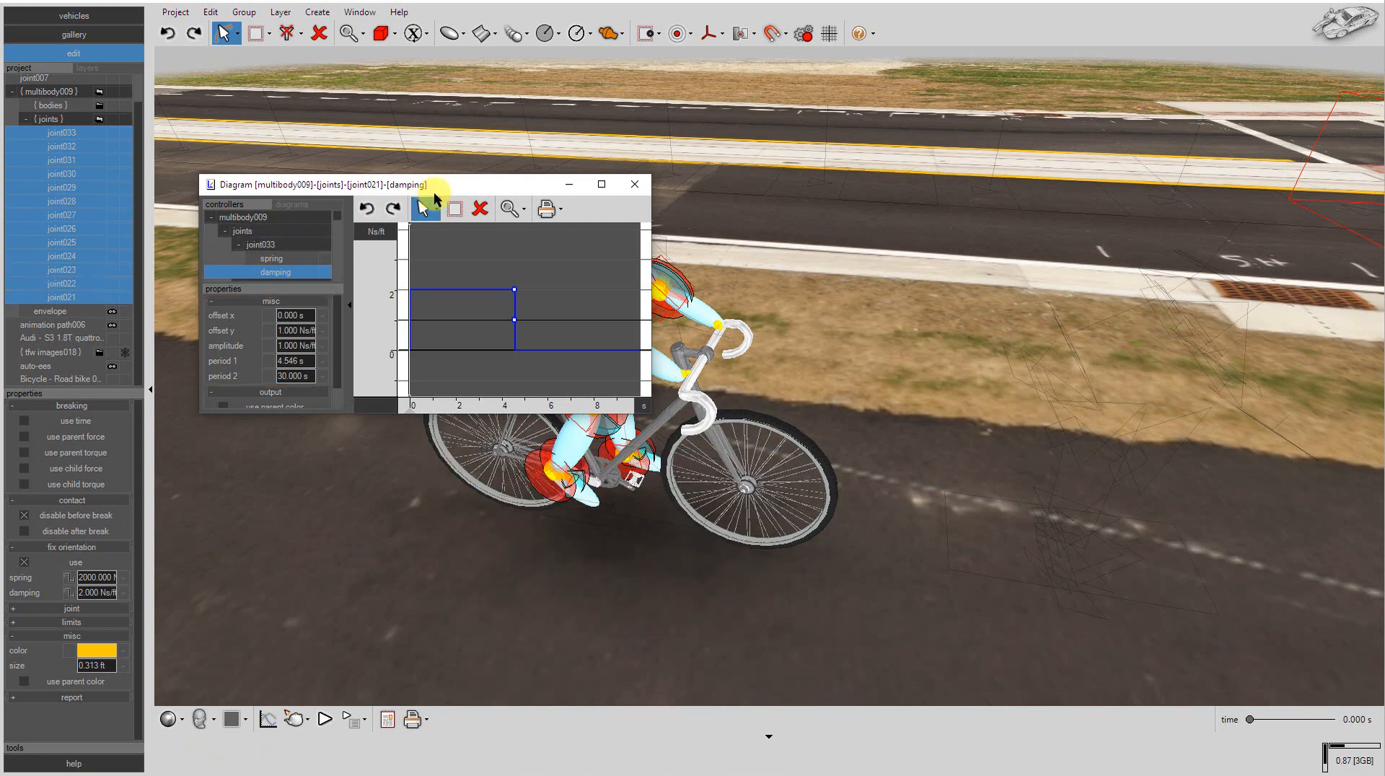
drag(435, 198, 442, 170)
click(640, 155)
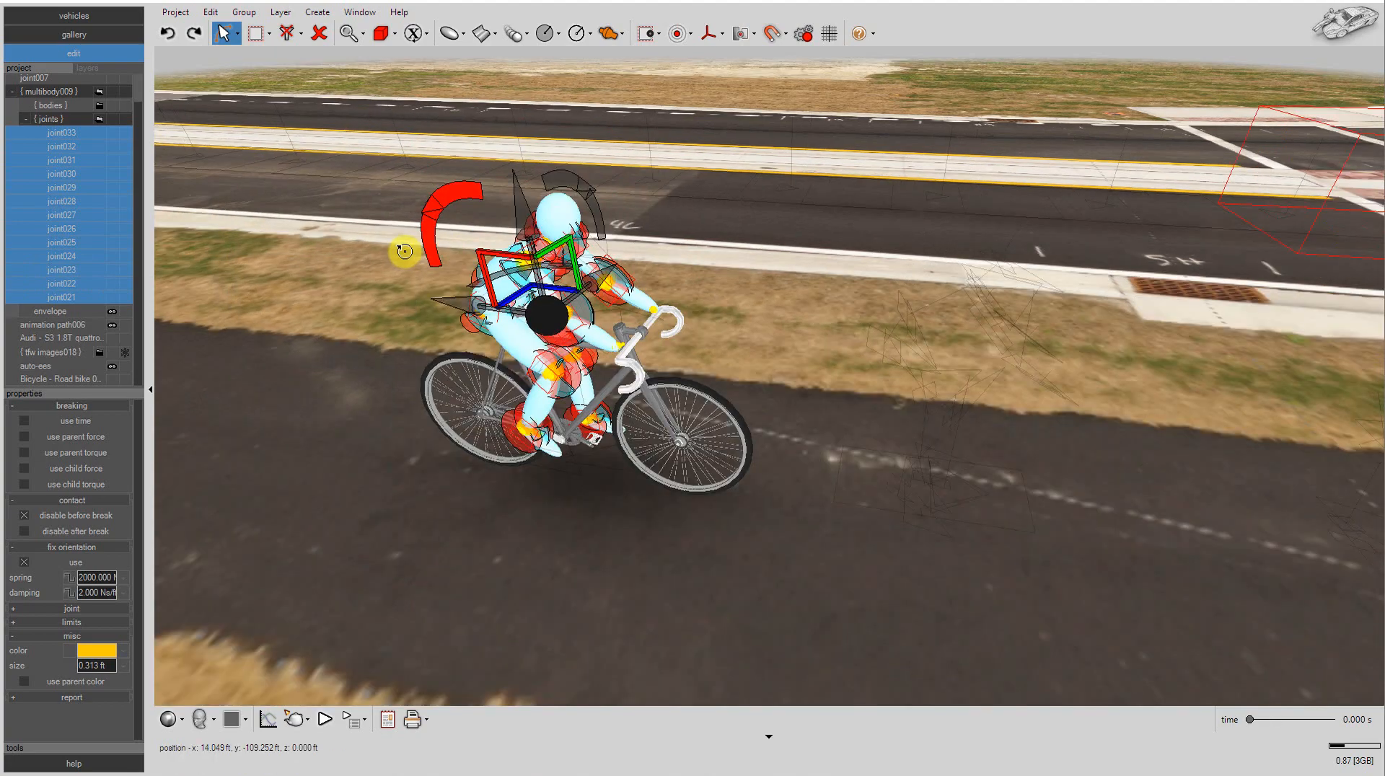
Step: Play the simulation from the start and examine the rider's motion before, during and after the car impact from several angles
mouse_move(1253, 717)
mouse_down()
mouse_move(1273, 717)
mouse_move(1243, 718)
mouse_up()
middle_drag(496, 397, 547, 521)
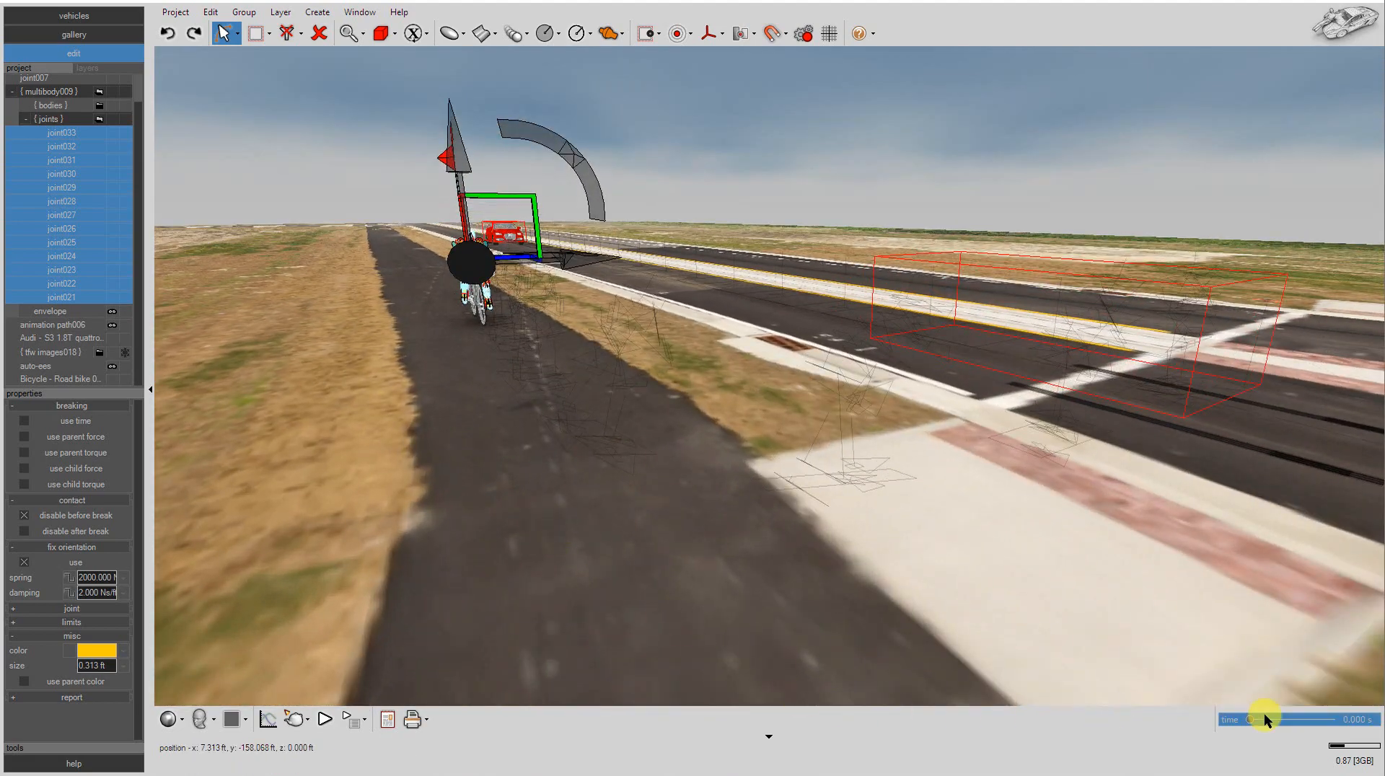
mouse_move(1251, 717)
mouse_down()
mouse_move(1280, 720)
mouse_move(1243, 723)
mouse_up()
click(325, 719)
click(503, 616)
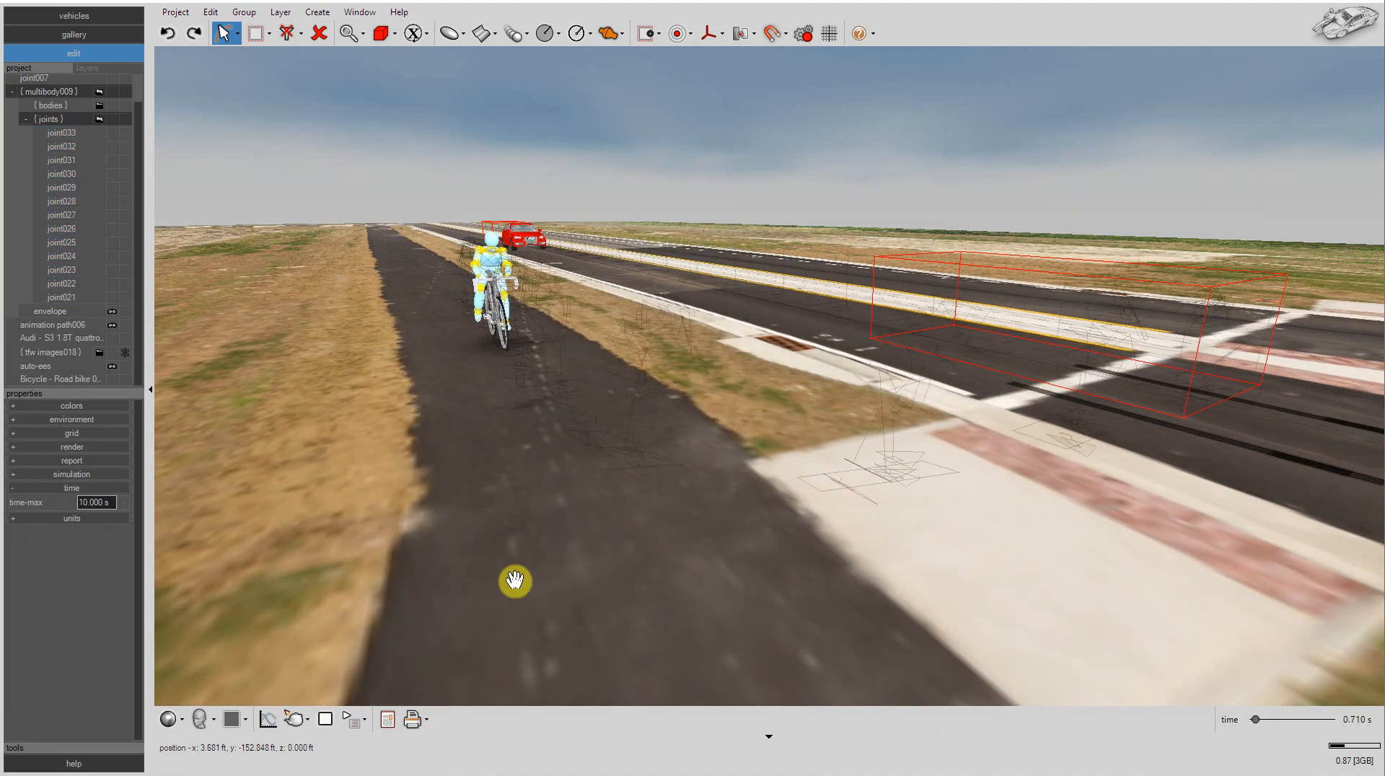
middle_drag(569, 540, 741, 556)
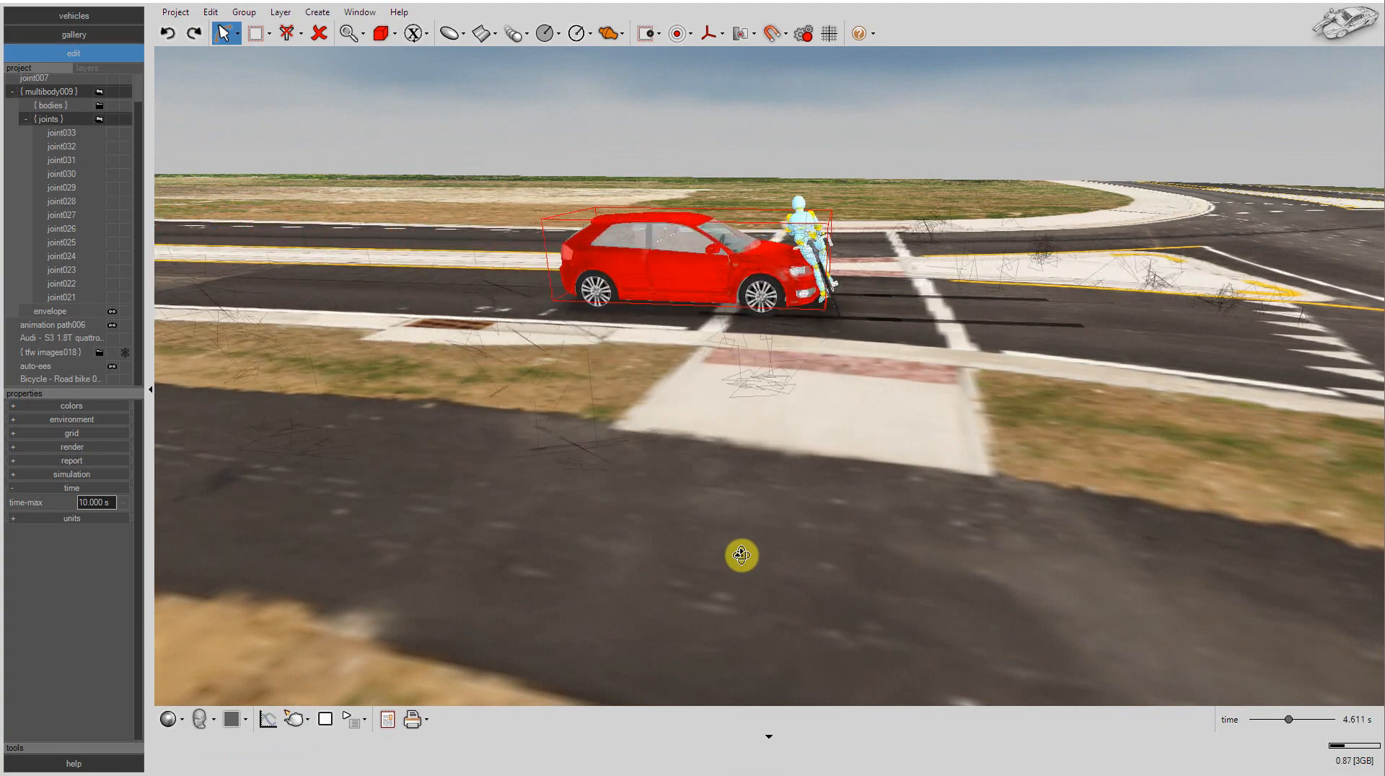
middle_drag(739, 557, 659, 565)
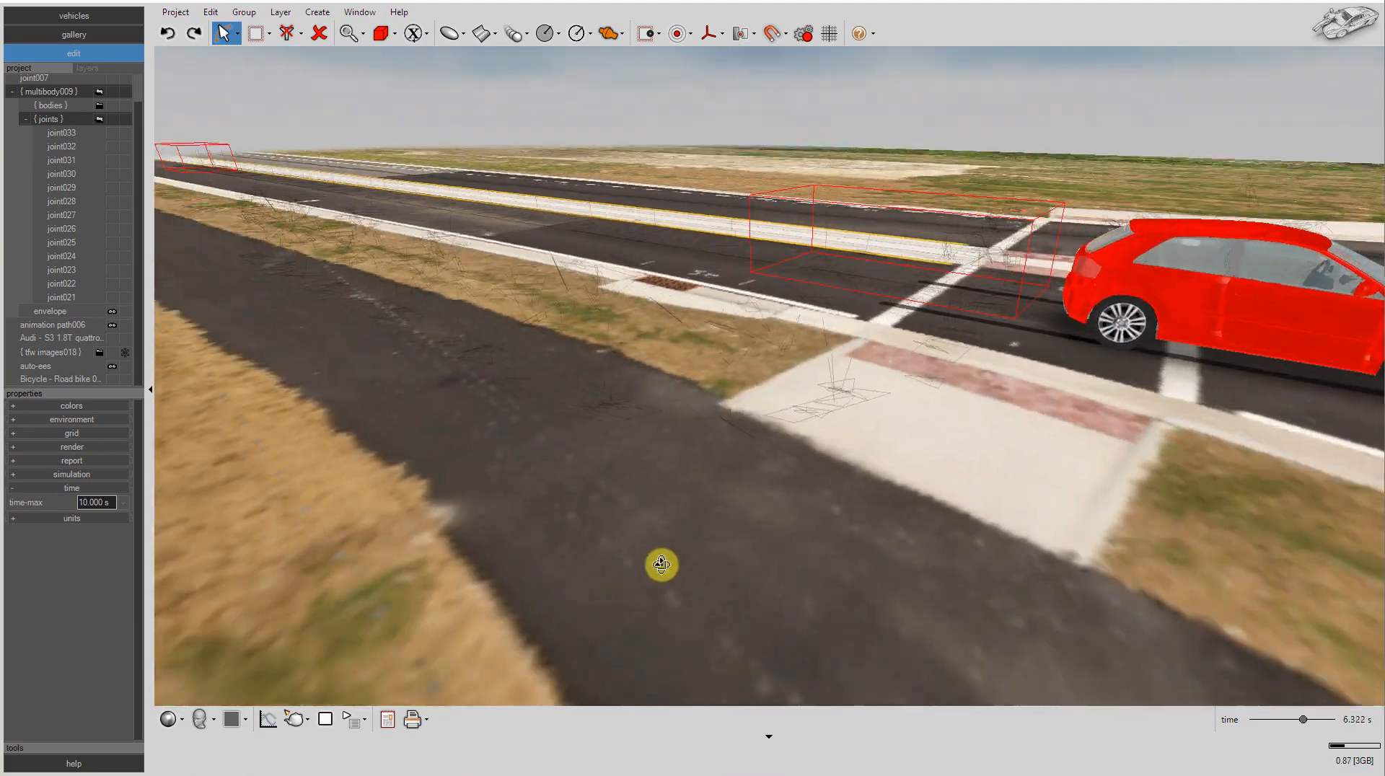
middle_drag(301, 412, 271, 389)
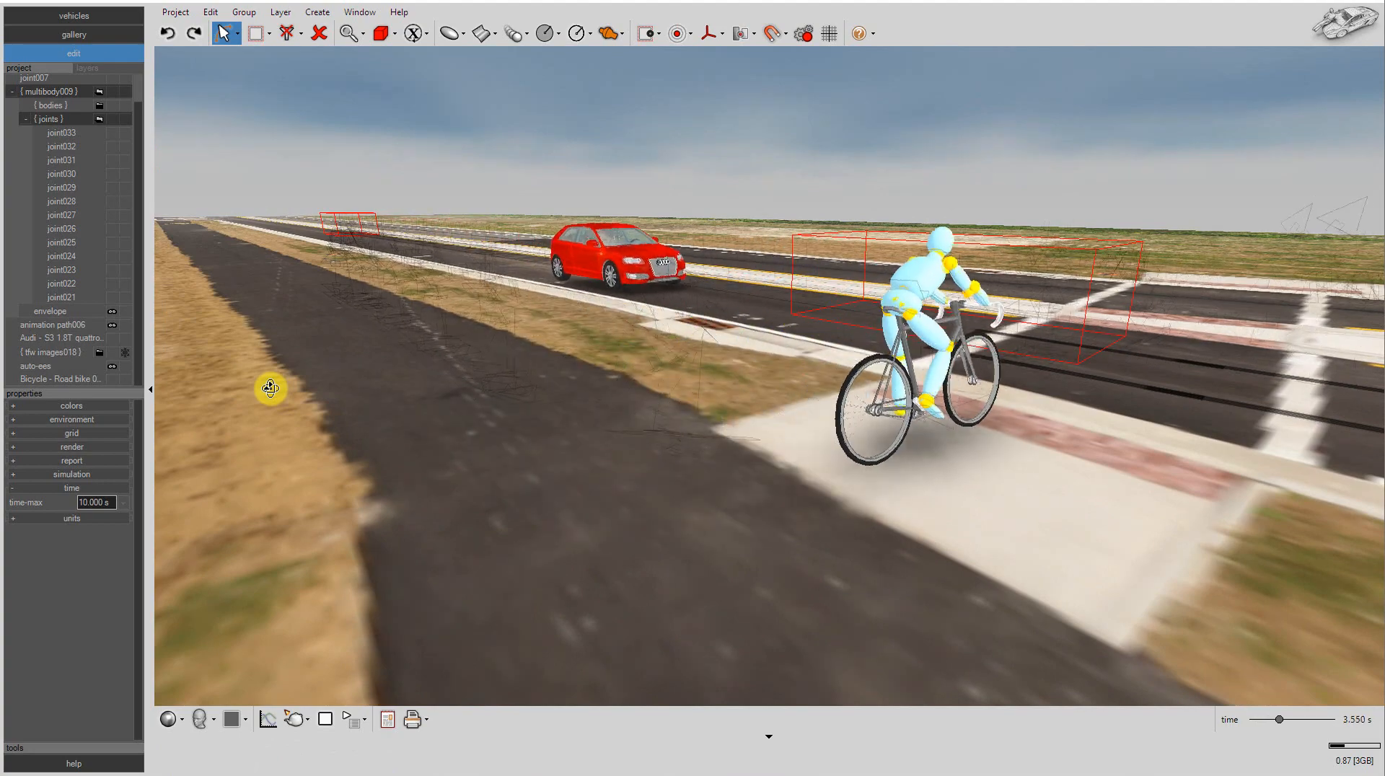
middle_drag(270, 388, 675, 534)
scroll(678, 533, down, 5)
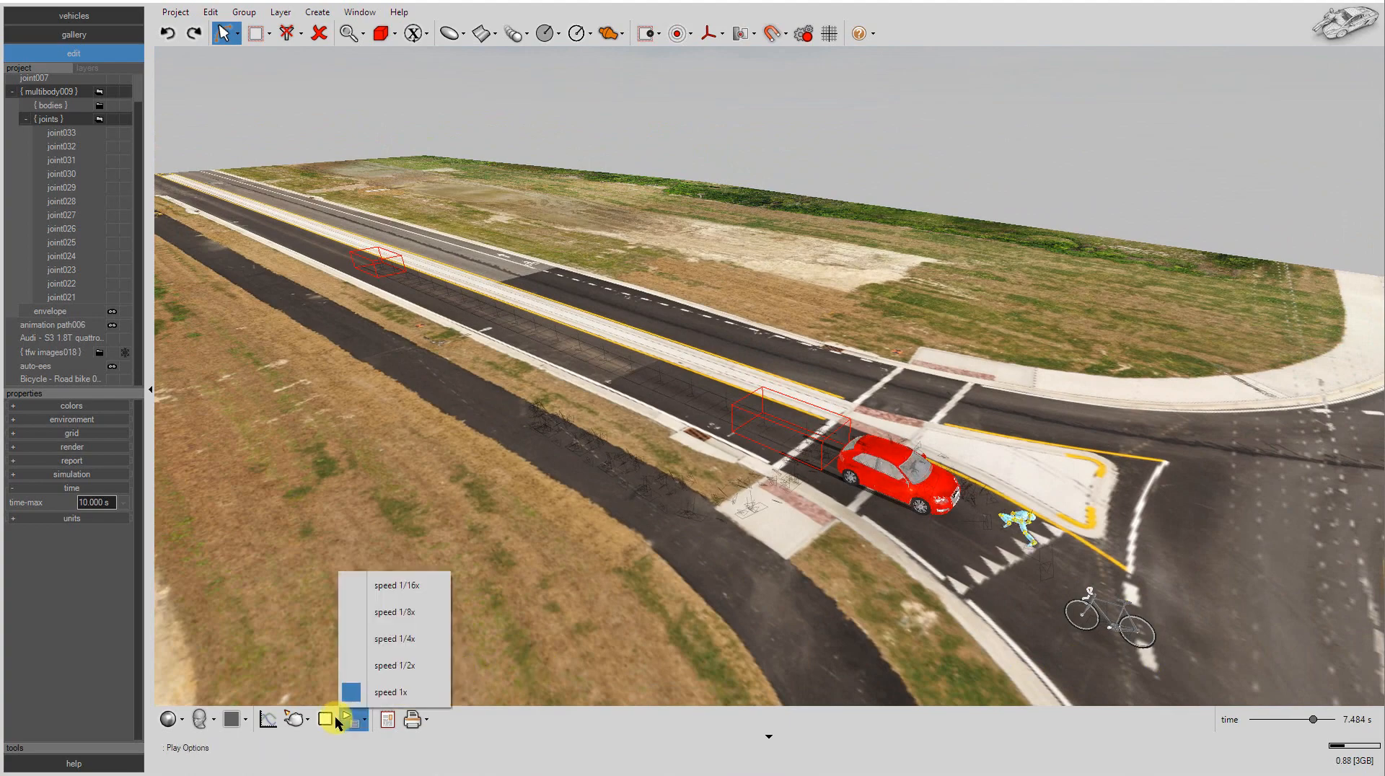
Step: Stop the playback and inspect the rider's position on the bicycle up close at the start time
click(329, 717)
mouse_move(352, 714)
click(383, 658)
scroll(560, 433, up, 8)
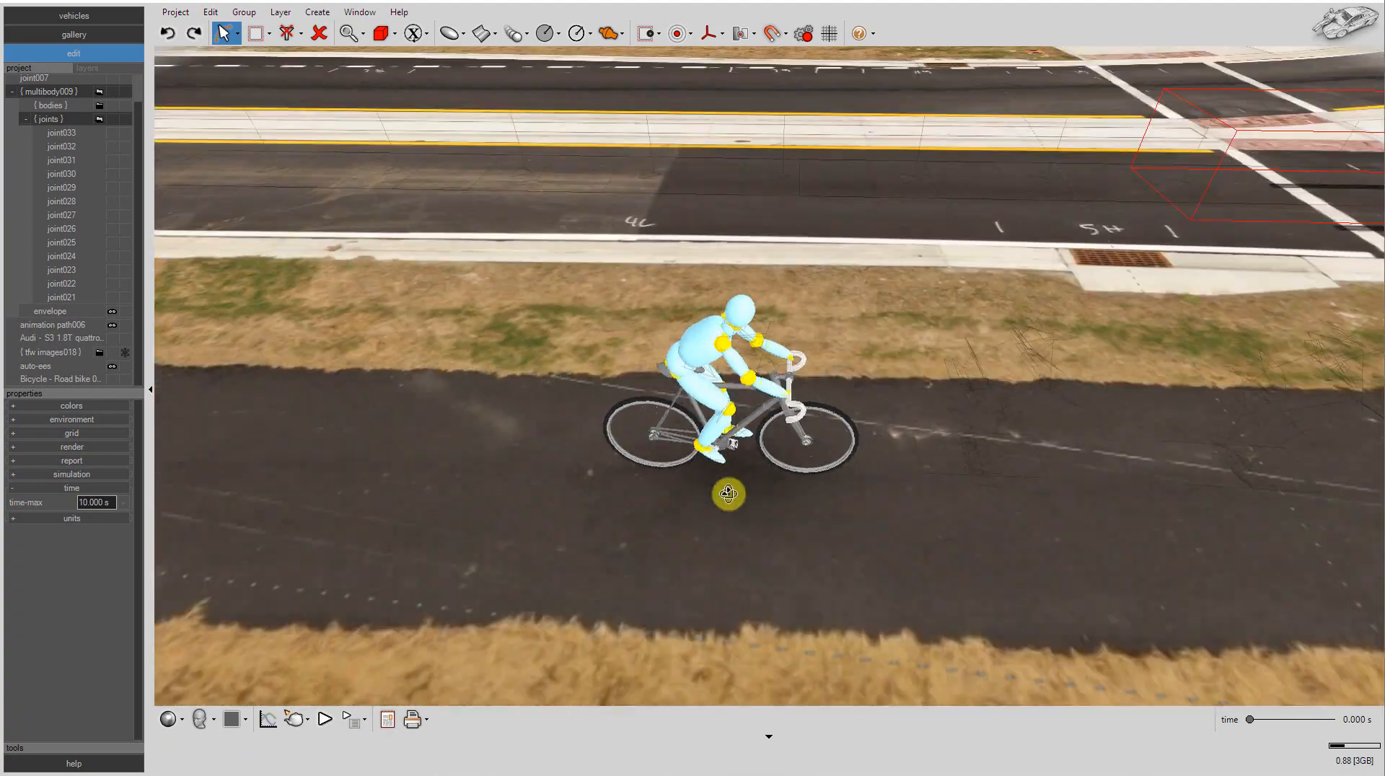
middle_drag(728, 494, 807, 499)
scroll(807, 498, up, 8)
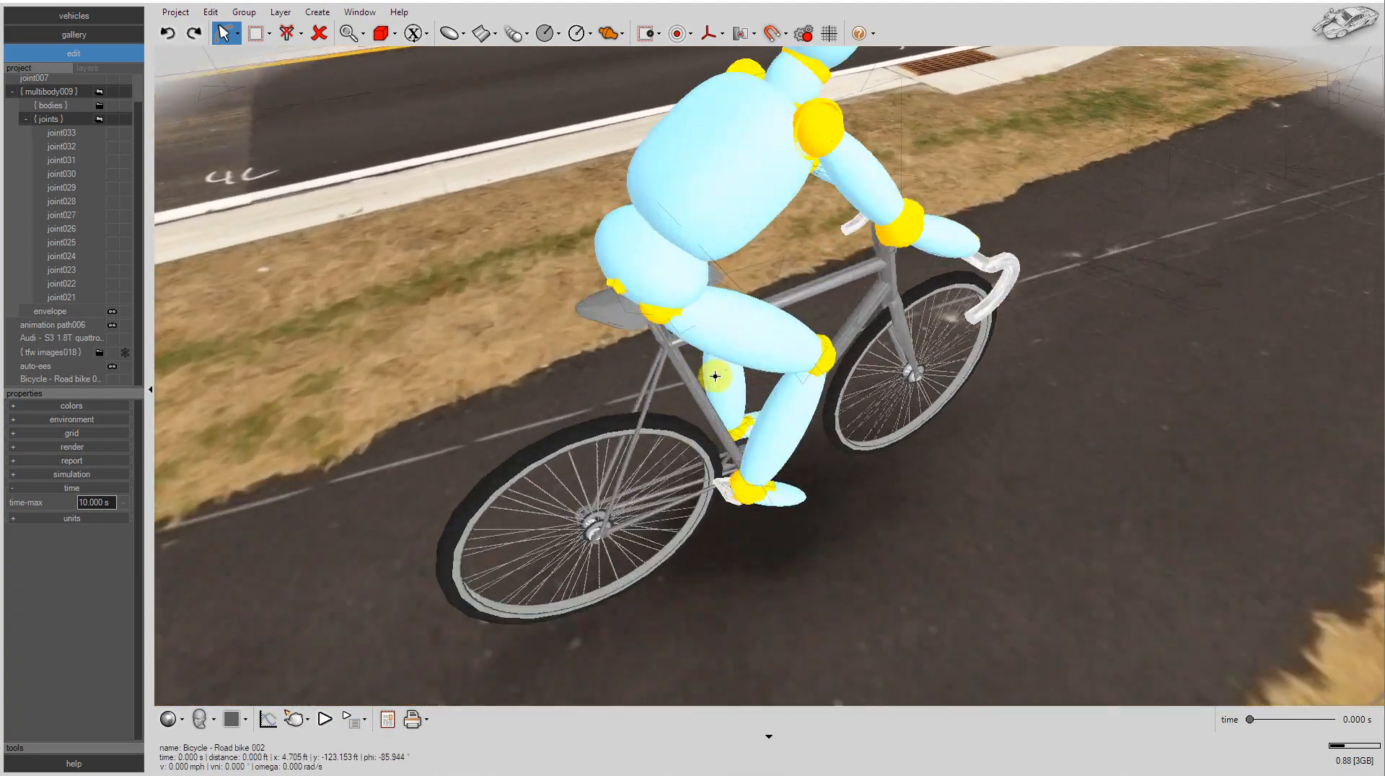
scroll(116, 119, up, 1)
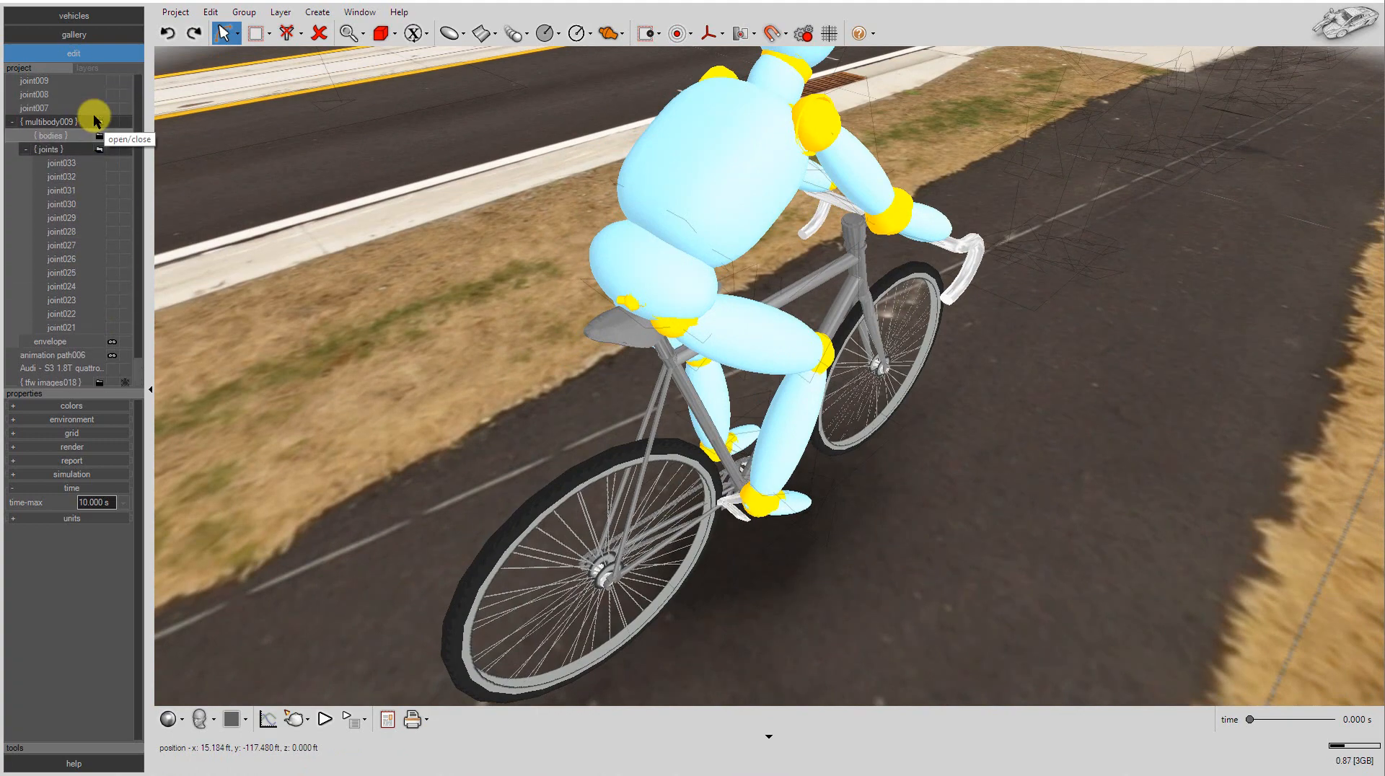
Step: Enable fix orientation for the attachment joints joint007, joint008 and joint009 and set their spring to 1000 N/ft
drag(55, 80, 54, 105)
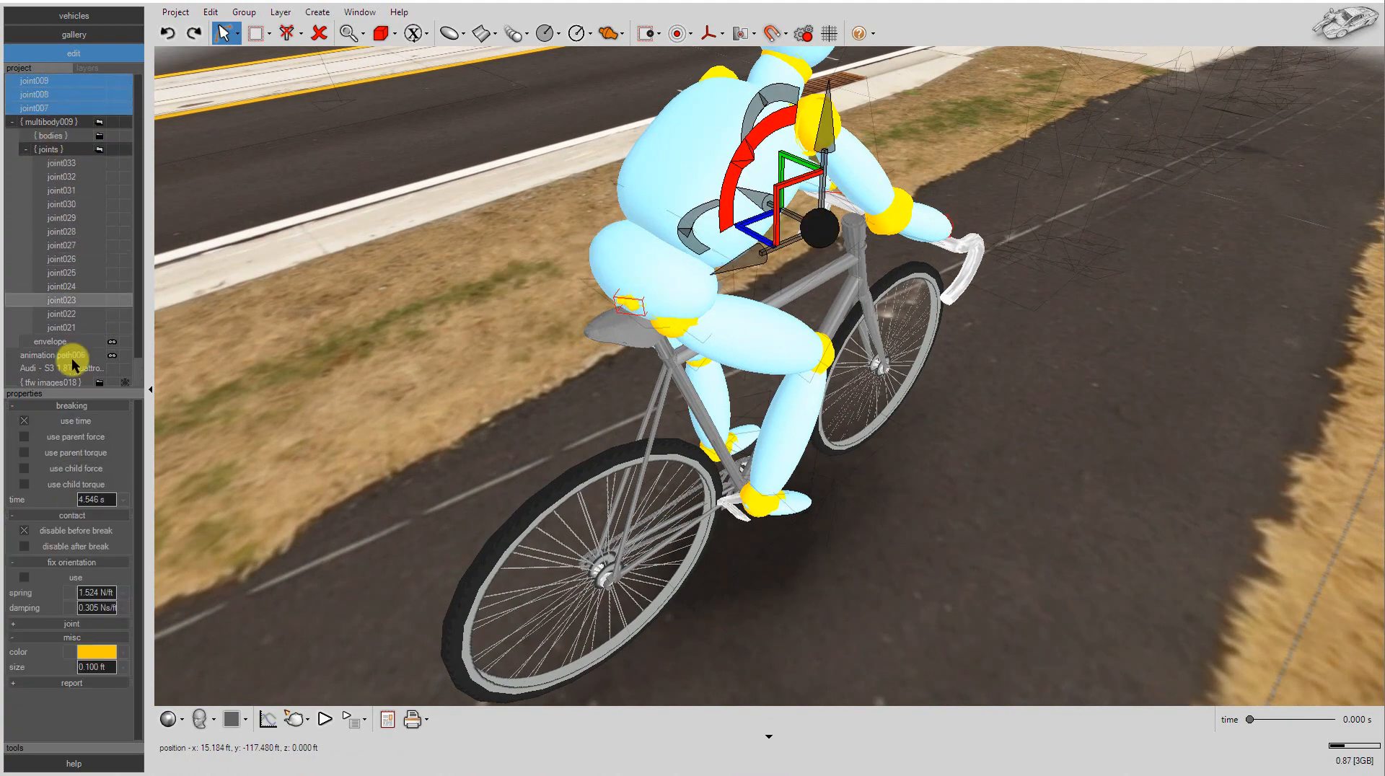
click(62, 578)
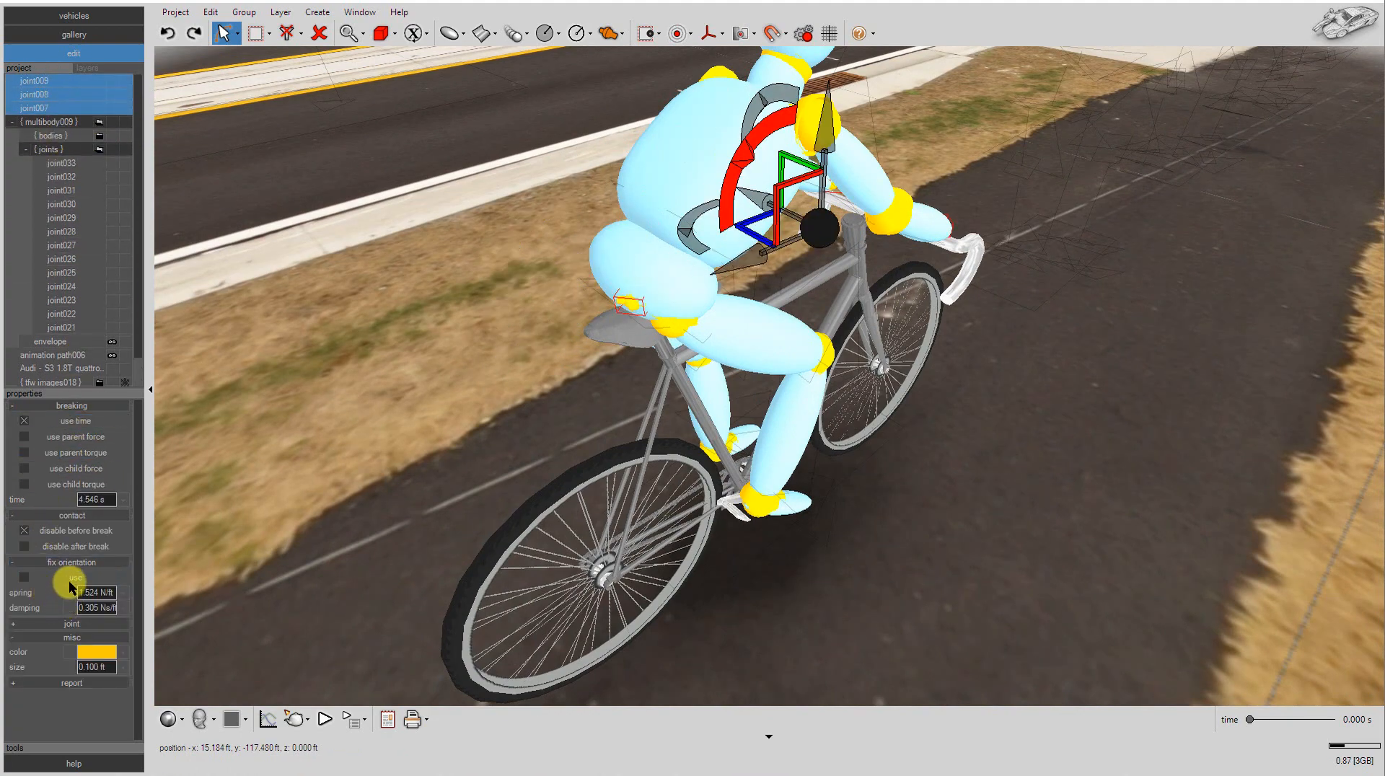
click(71, 591)
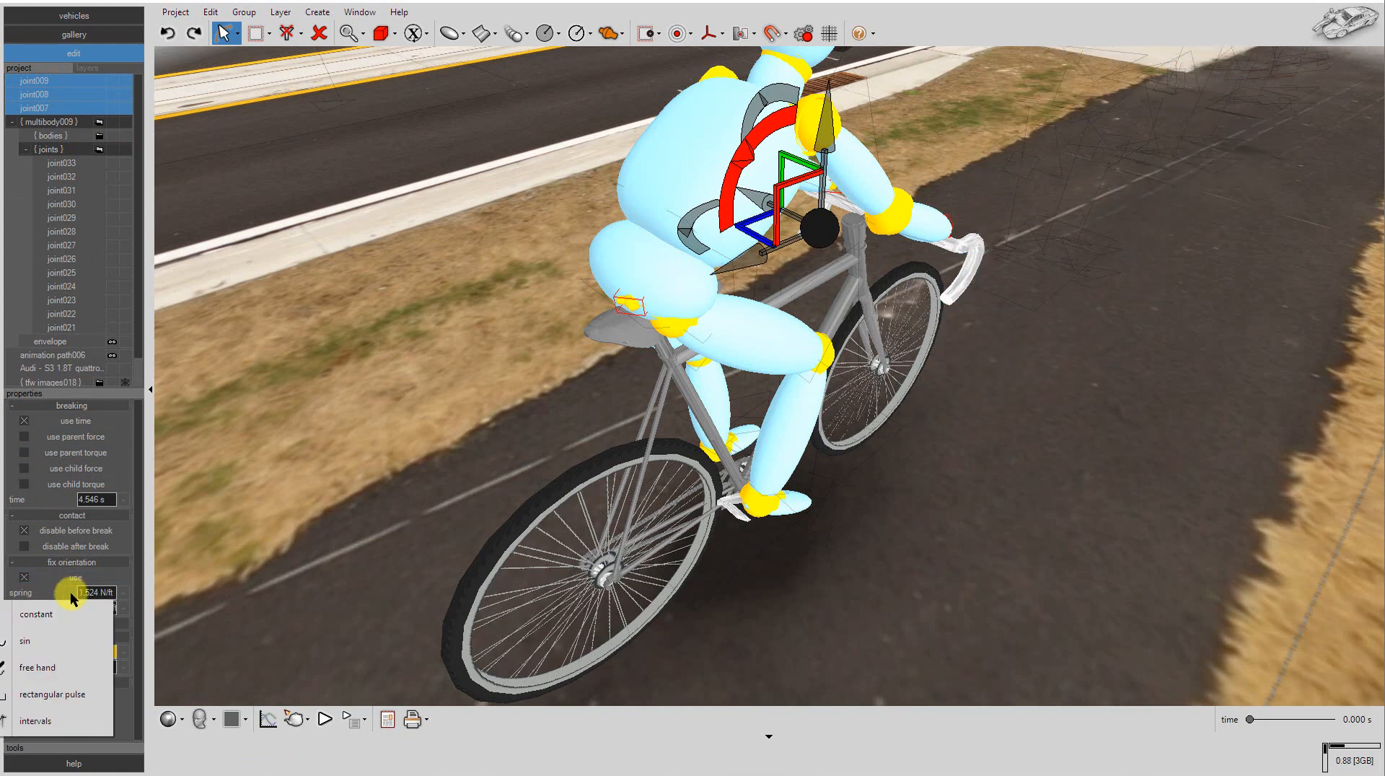
click(79, 606)
click(89, 595)
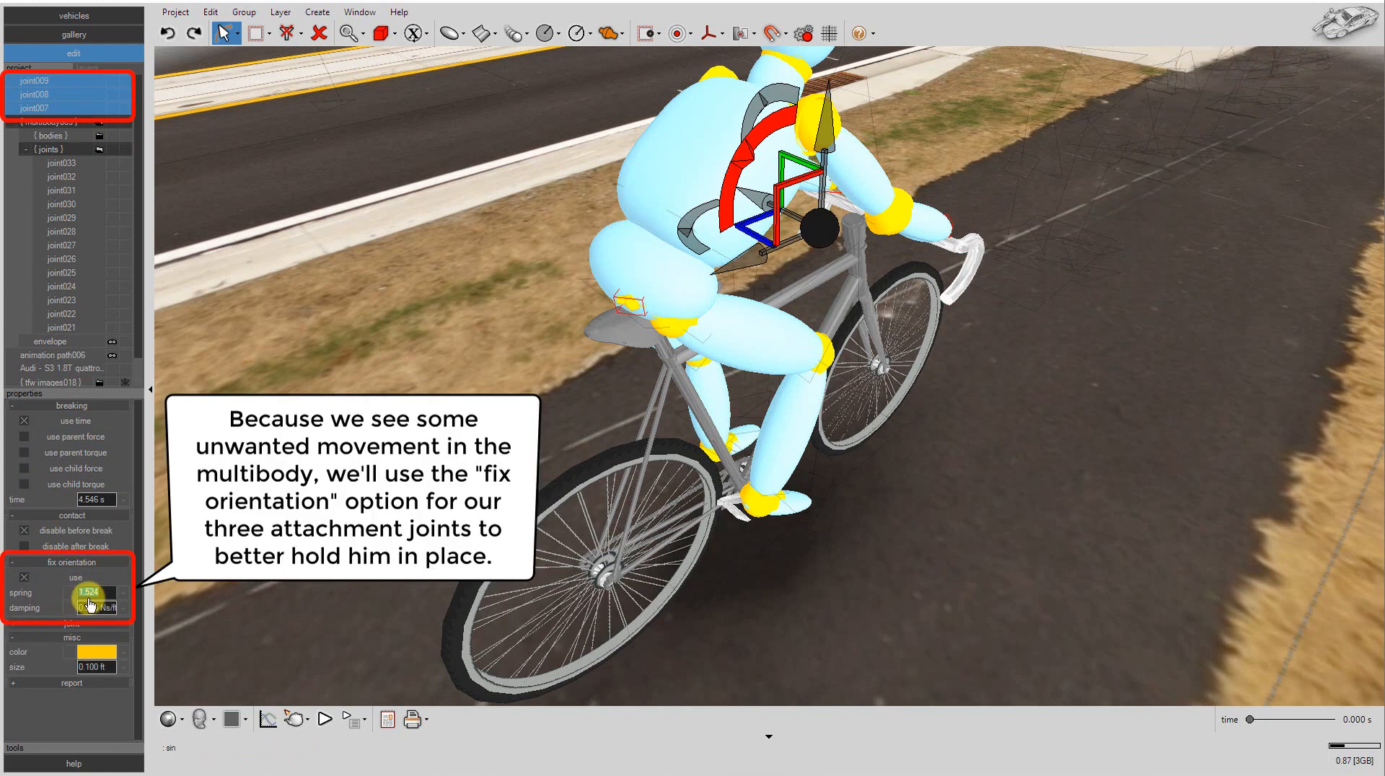
text(000.000 N)
key(Return)
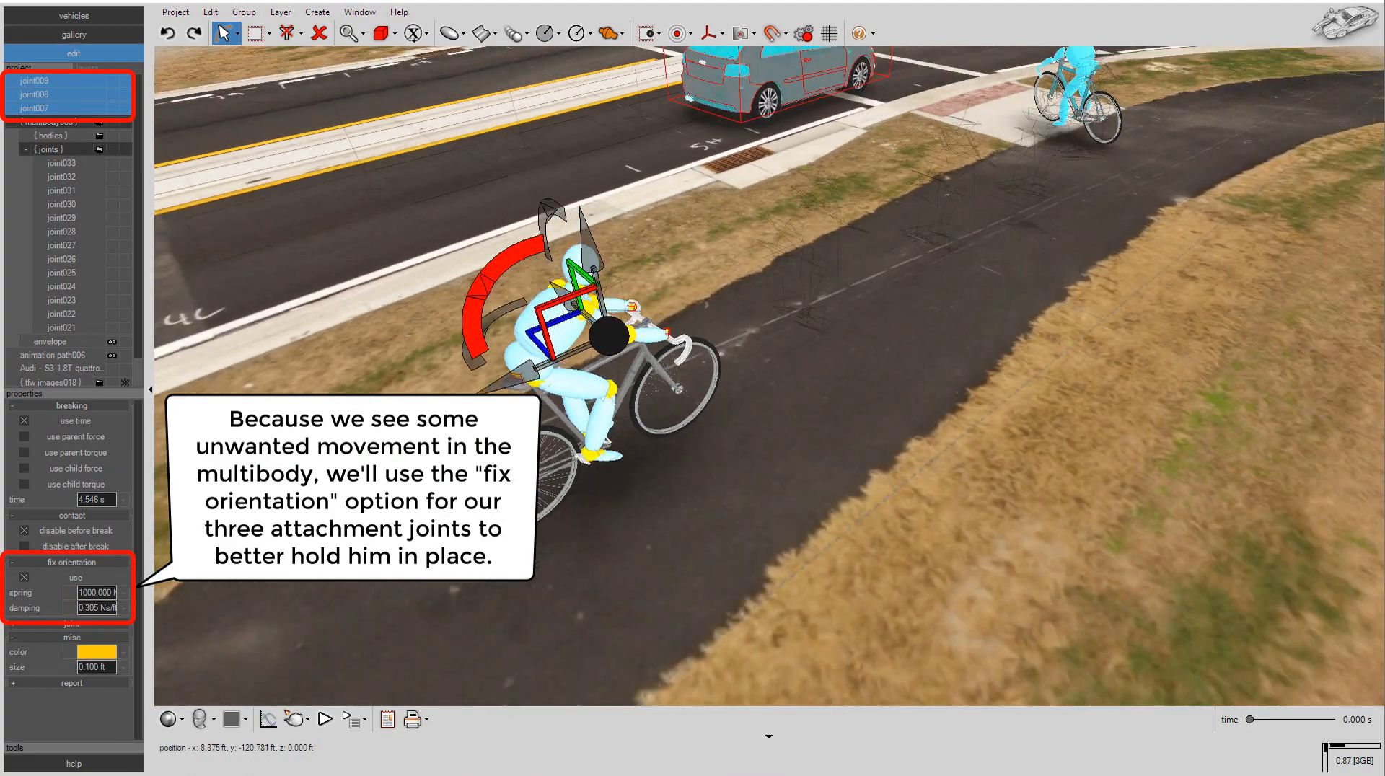
Step: Review the ride and impact with the stiffened attachment joints, playing the simulation from the start and stopping it after the collision
scroll(1155, 206, up, 5)
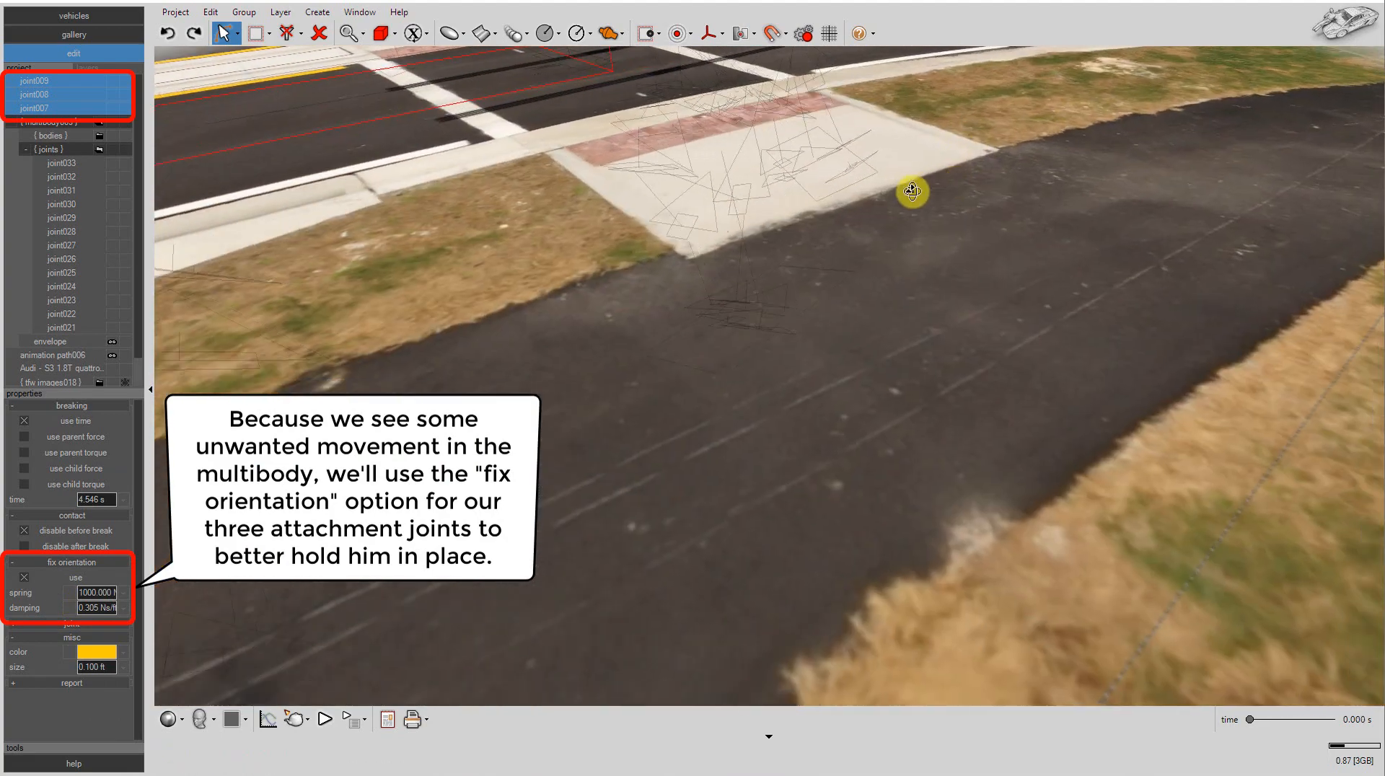
middle_drag(912, 192, 723, 420)
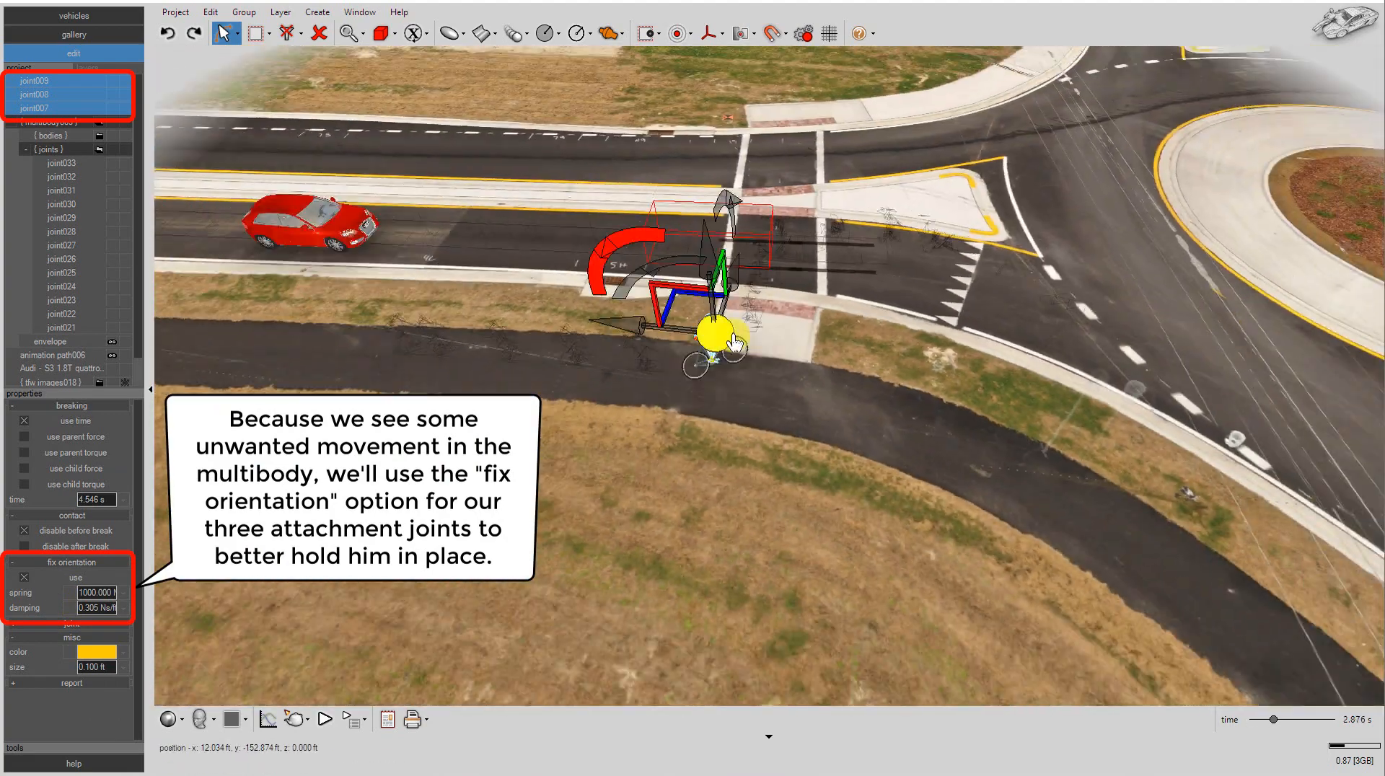
scroll(717, 332, up, 8)
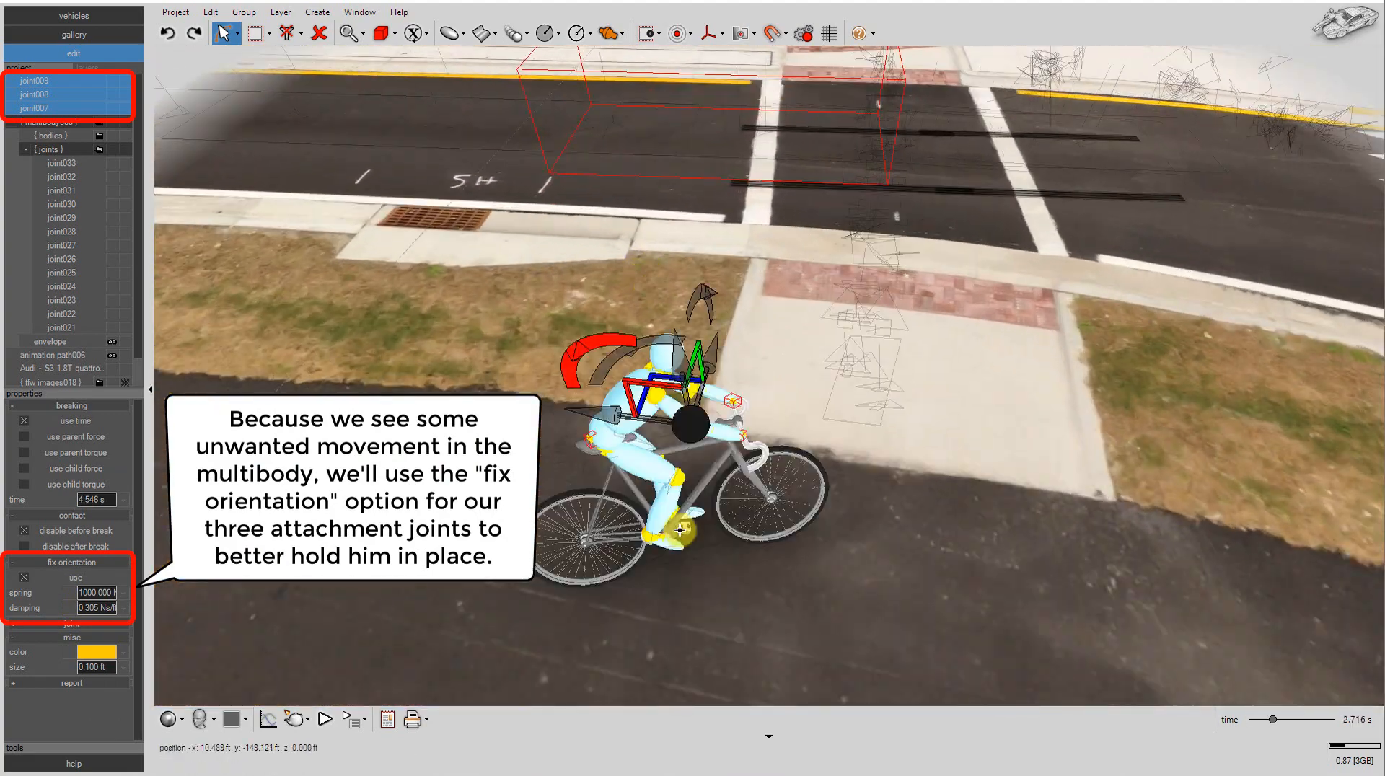
middle_drag(674, 525, 553, 538)
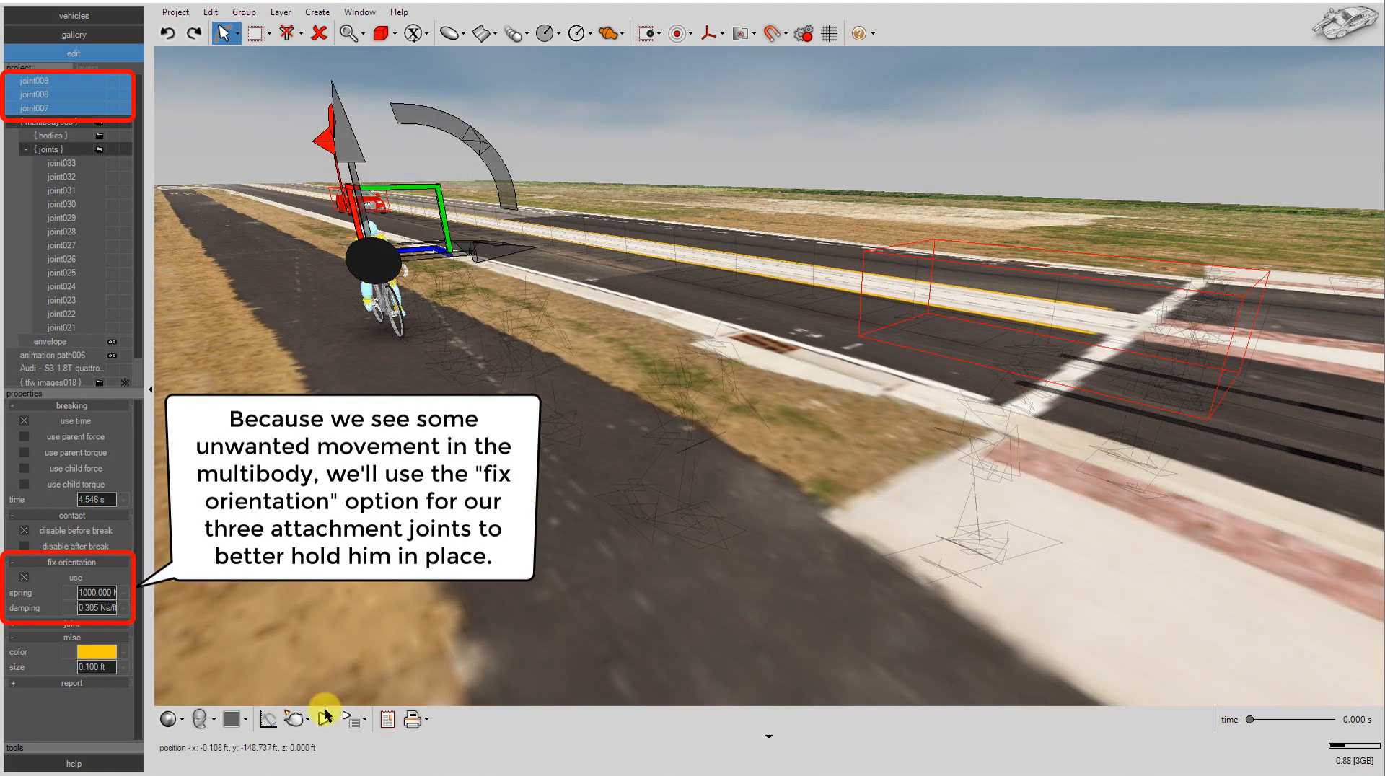
click(325, 719)
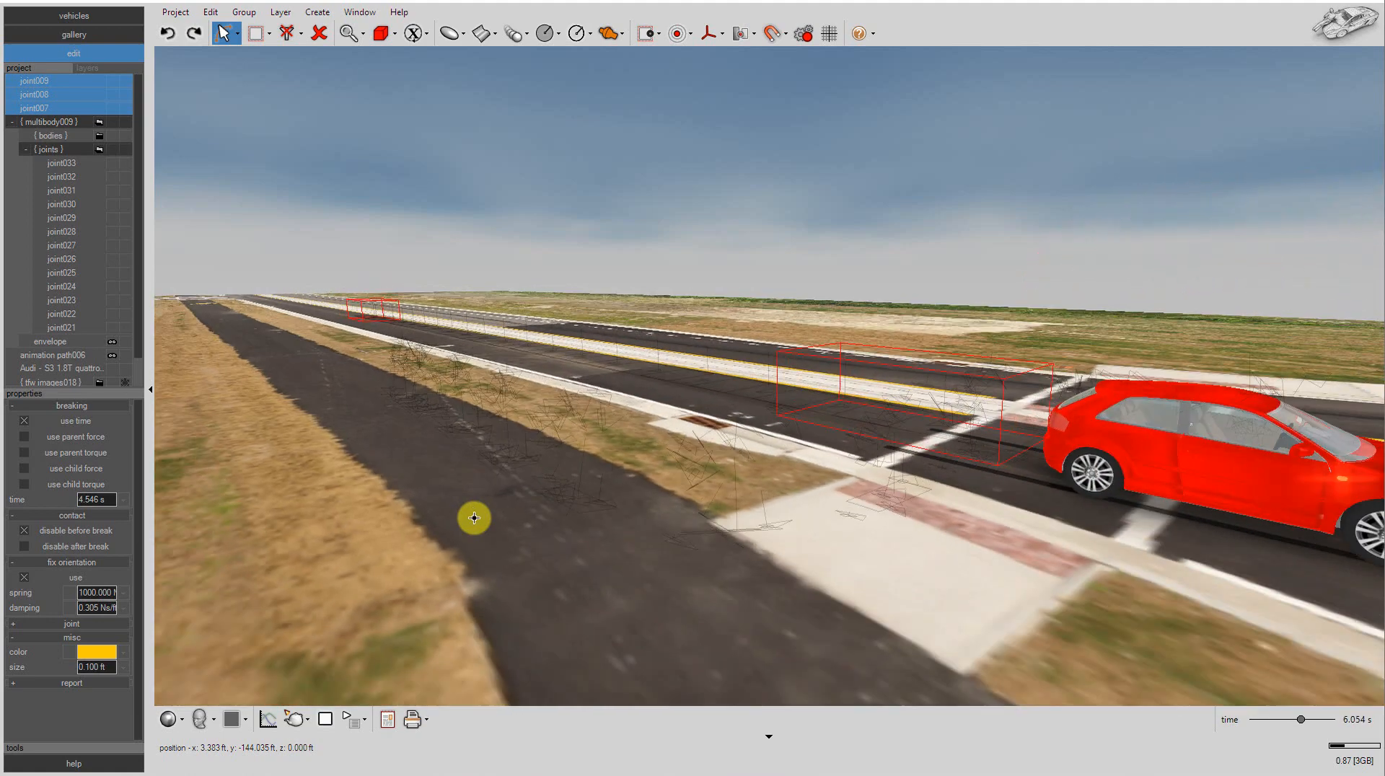
click(325, 719)
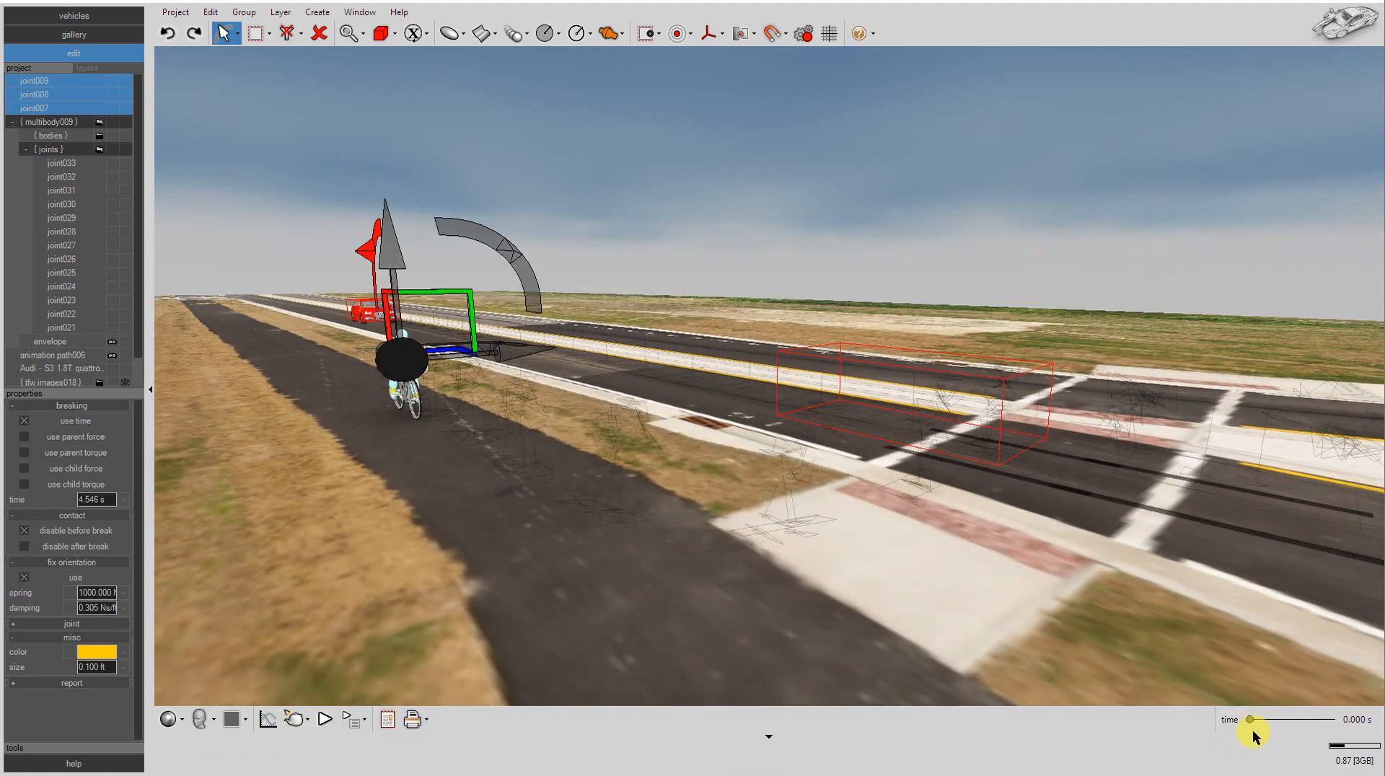
Step: Move the simulation time to 3.912 s and examine the rider's posture up close from behind the bicycle
drag(1252, 729, 1270, 721)
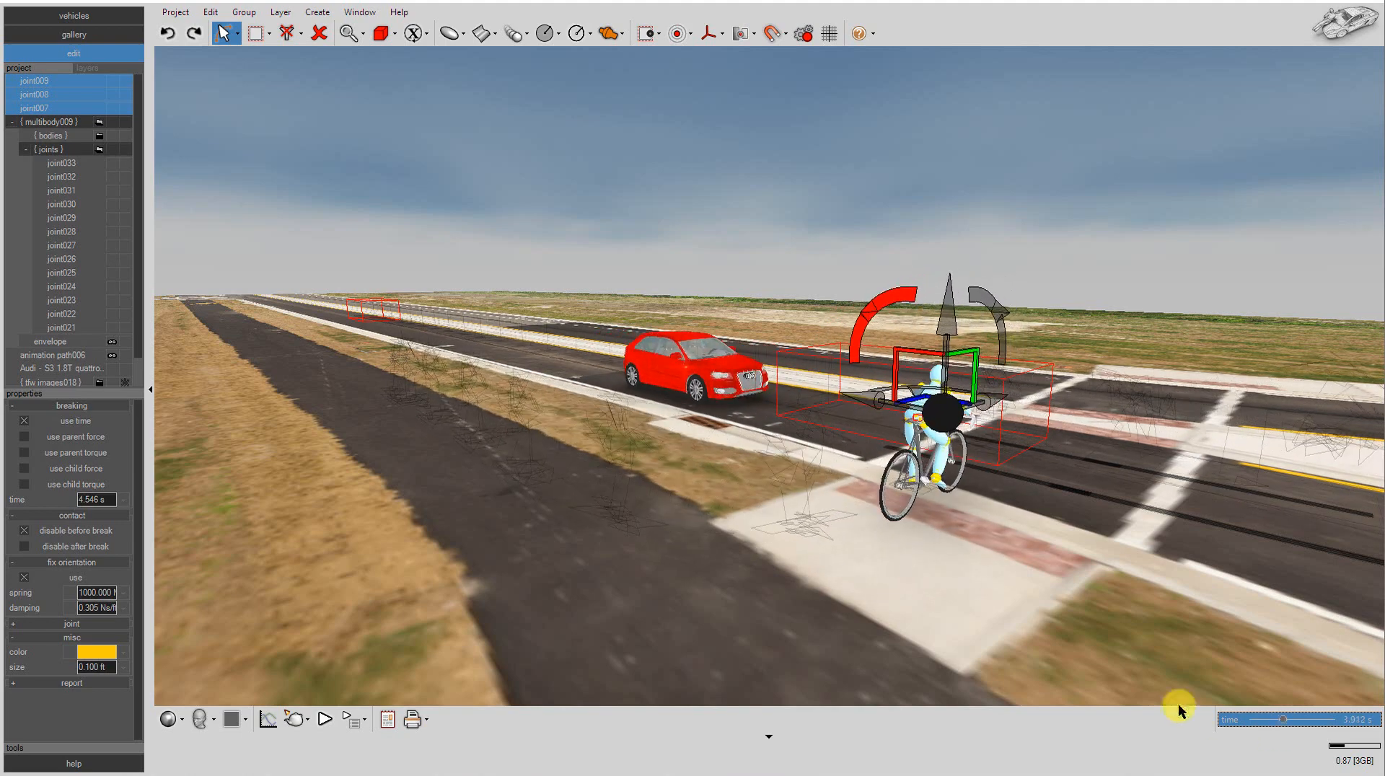
scroll(949, 510, up, 8)
middle_drag(947, 510, 1079, 510)
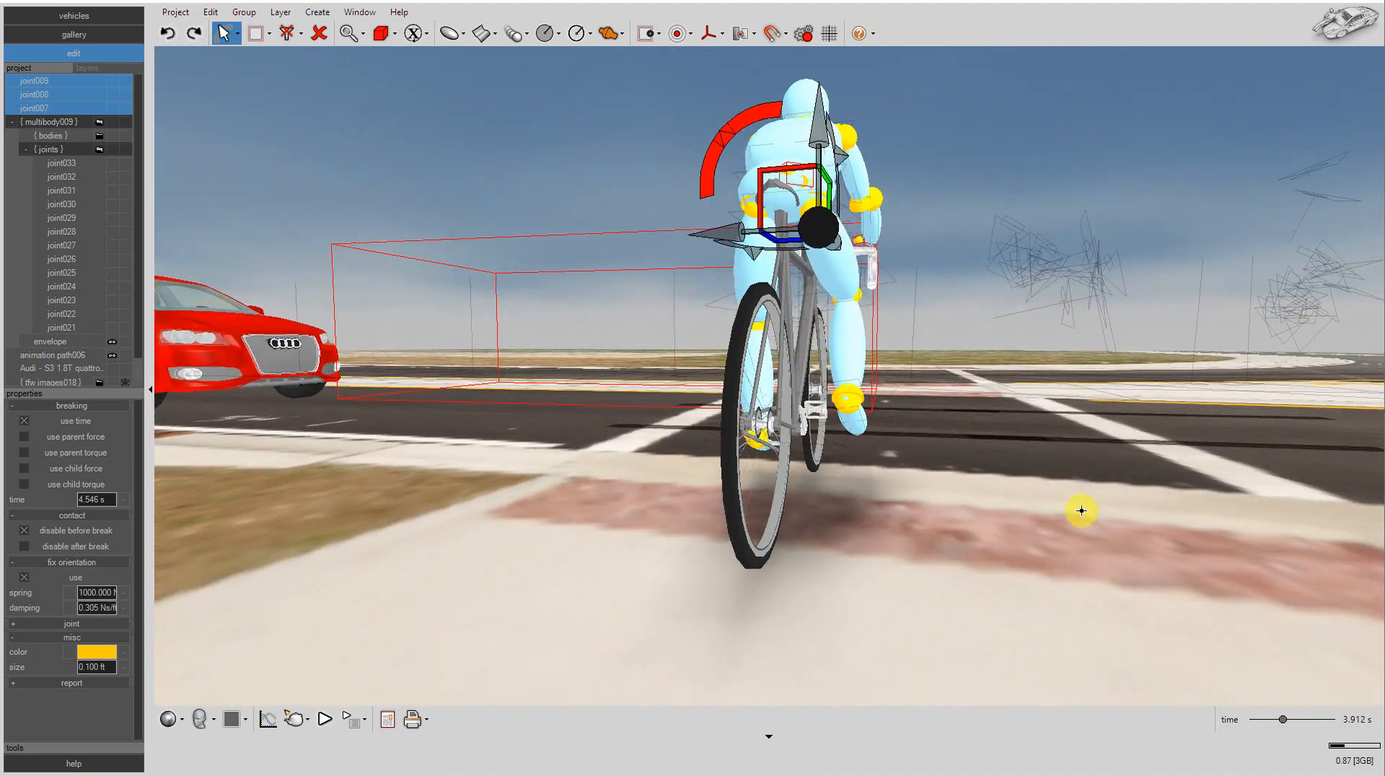
Step: Scrub the simulation time back to the start of the ride, examine the rider's feet and posture, and set the time to 3.202 s
drag(1294, 708, 1287, 714)
scroll(1287, 715, down, 20)
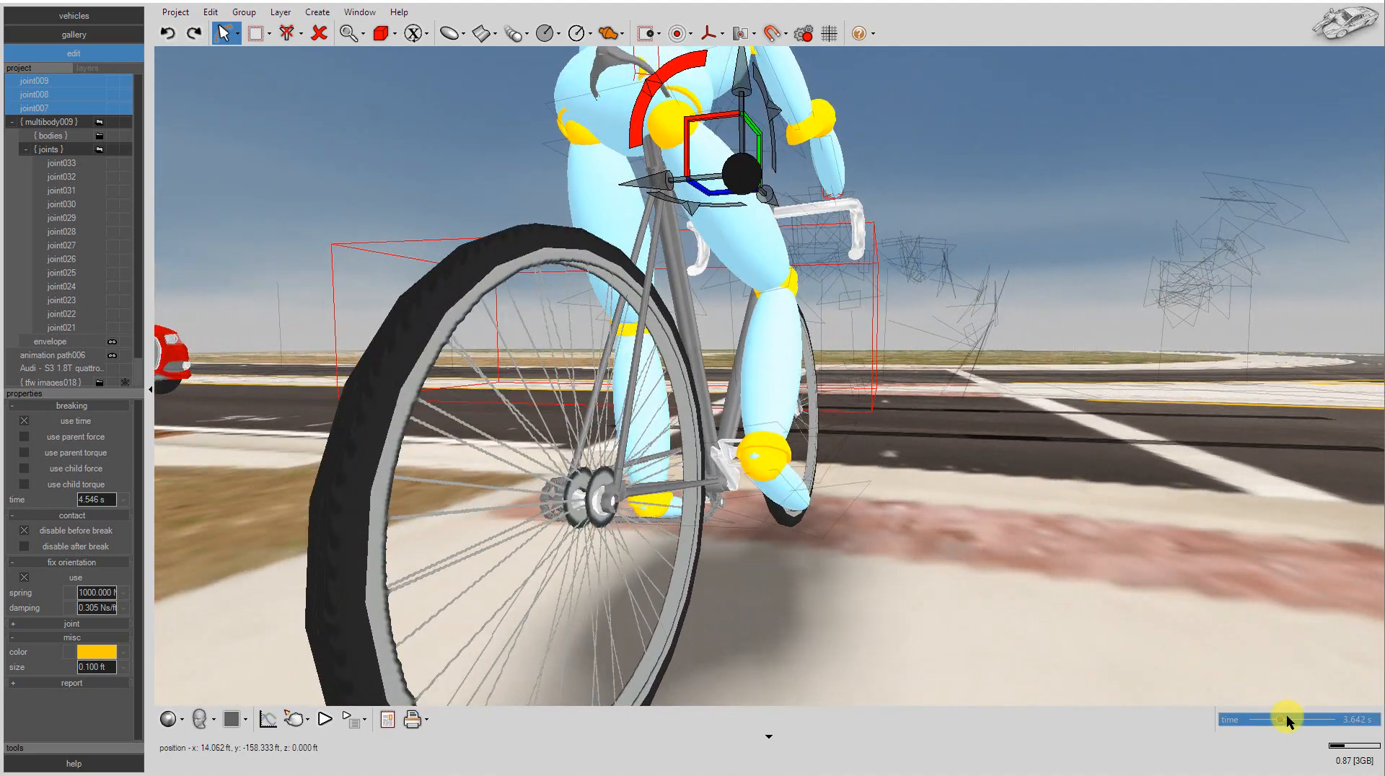
scroll(1287, 714, down, 20)
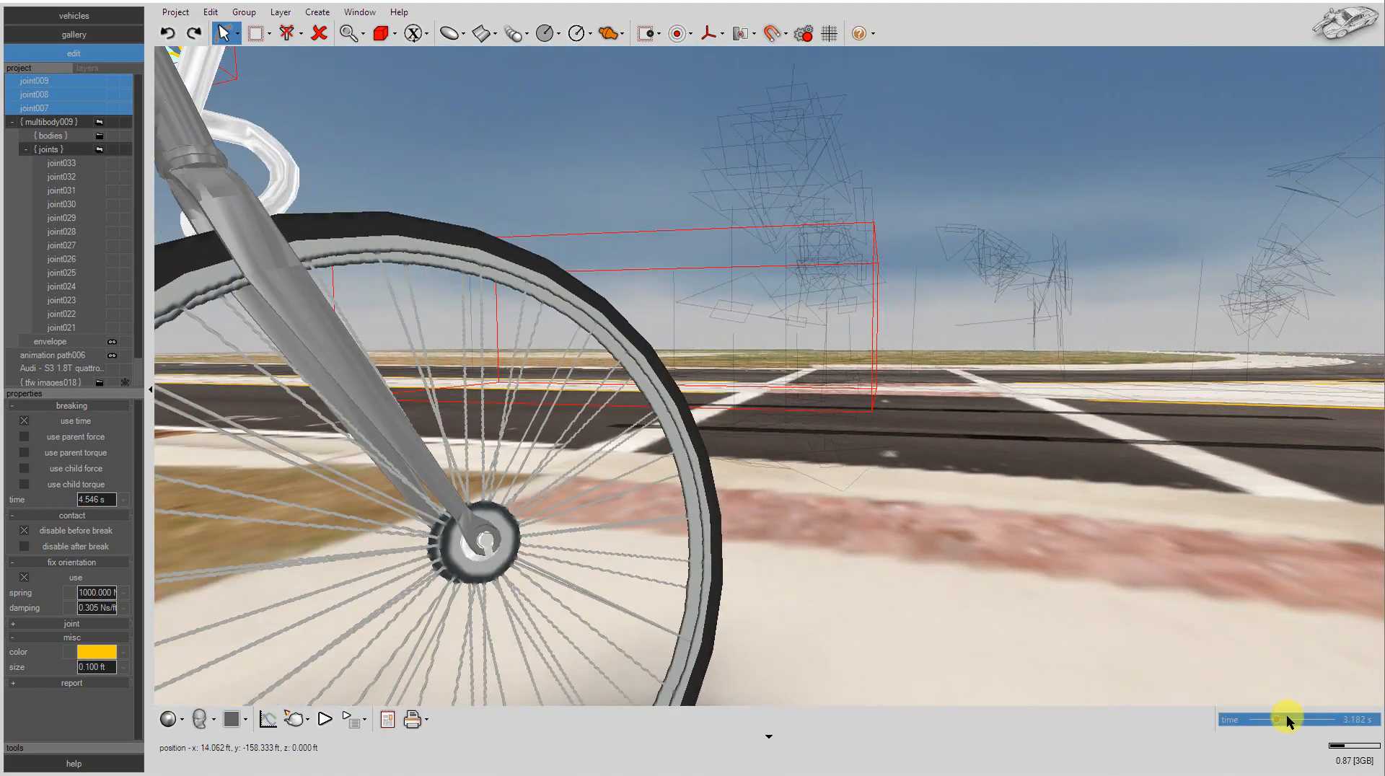
scroll(1262, 613, down, 6)
scroll(742, 606, down, 4)
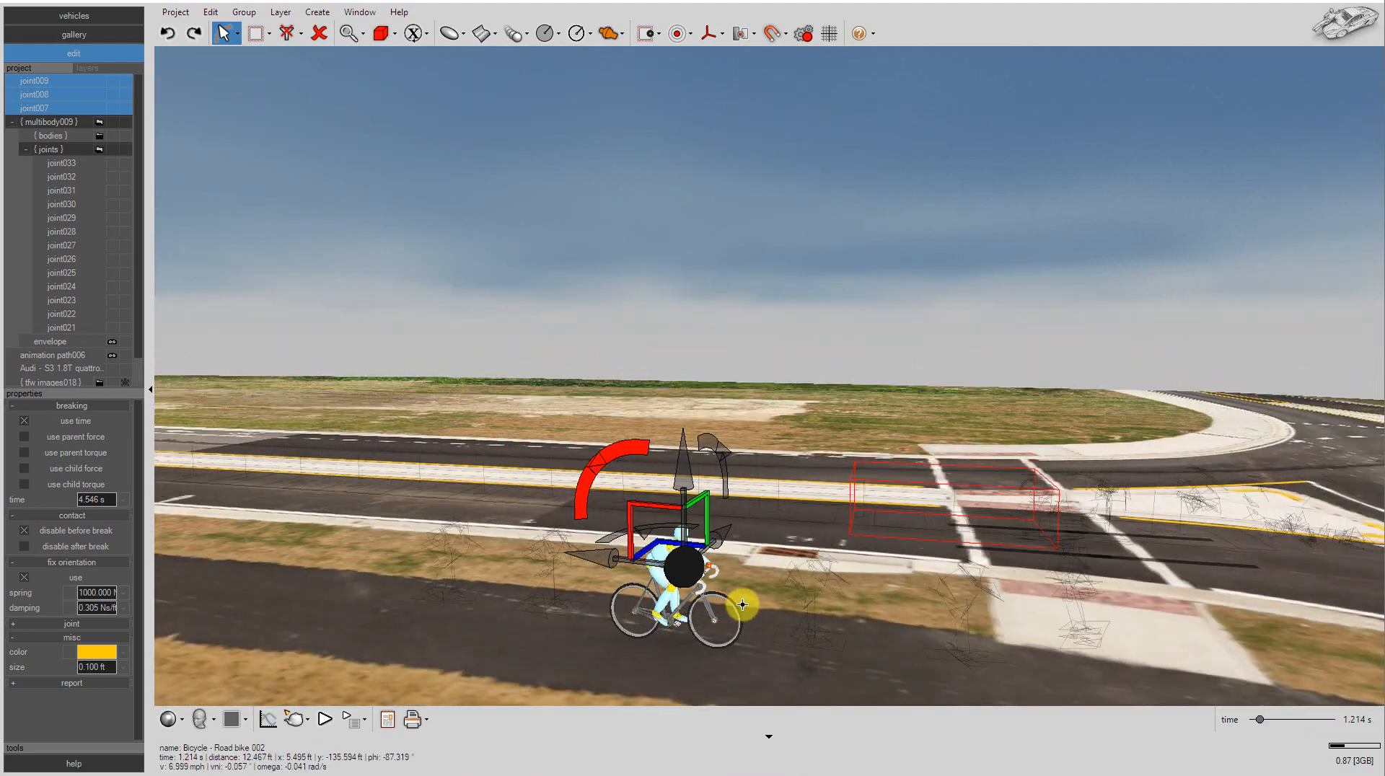
scroll(505, 602, up, 6)
scroll(826, 608, down, 4)
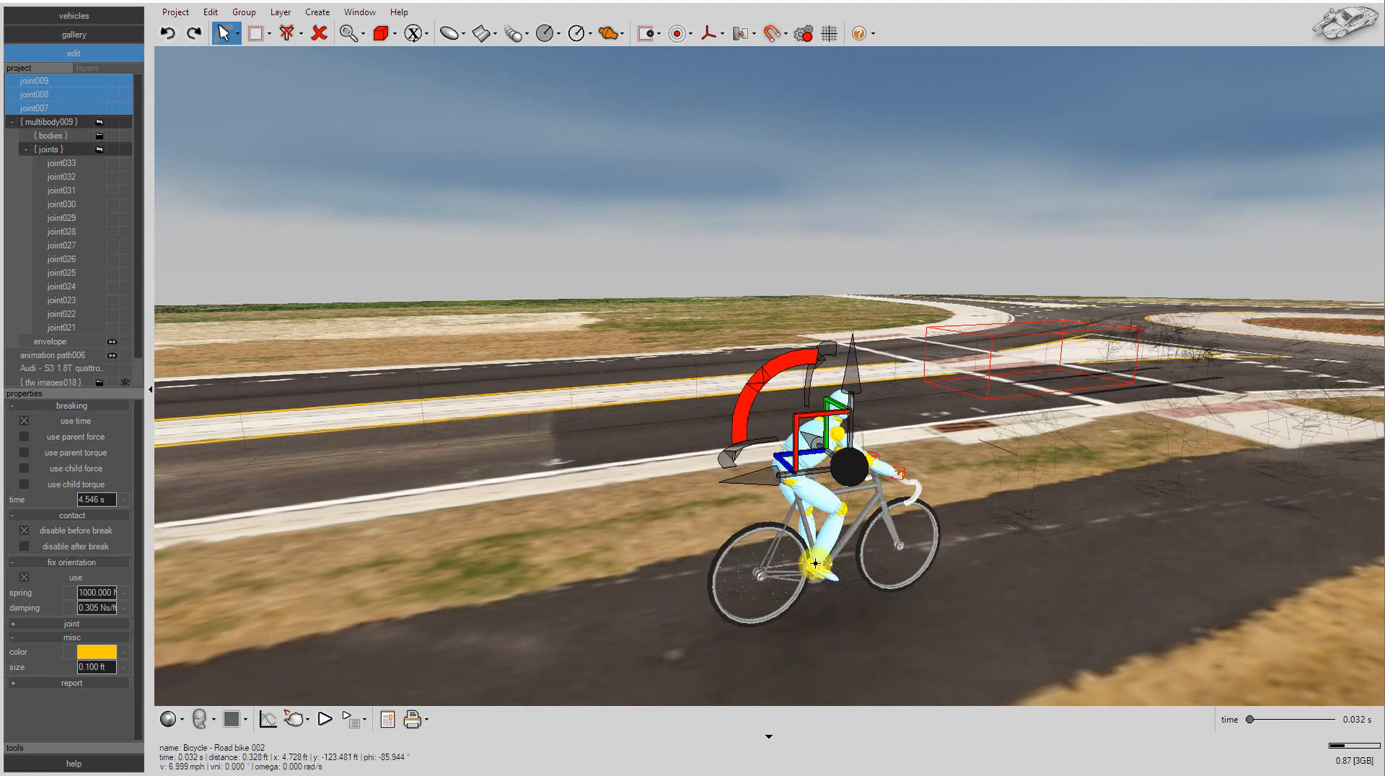
scroll(897, 656, up, 2)
drag(1276, 719, 1289, 719)
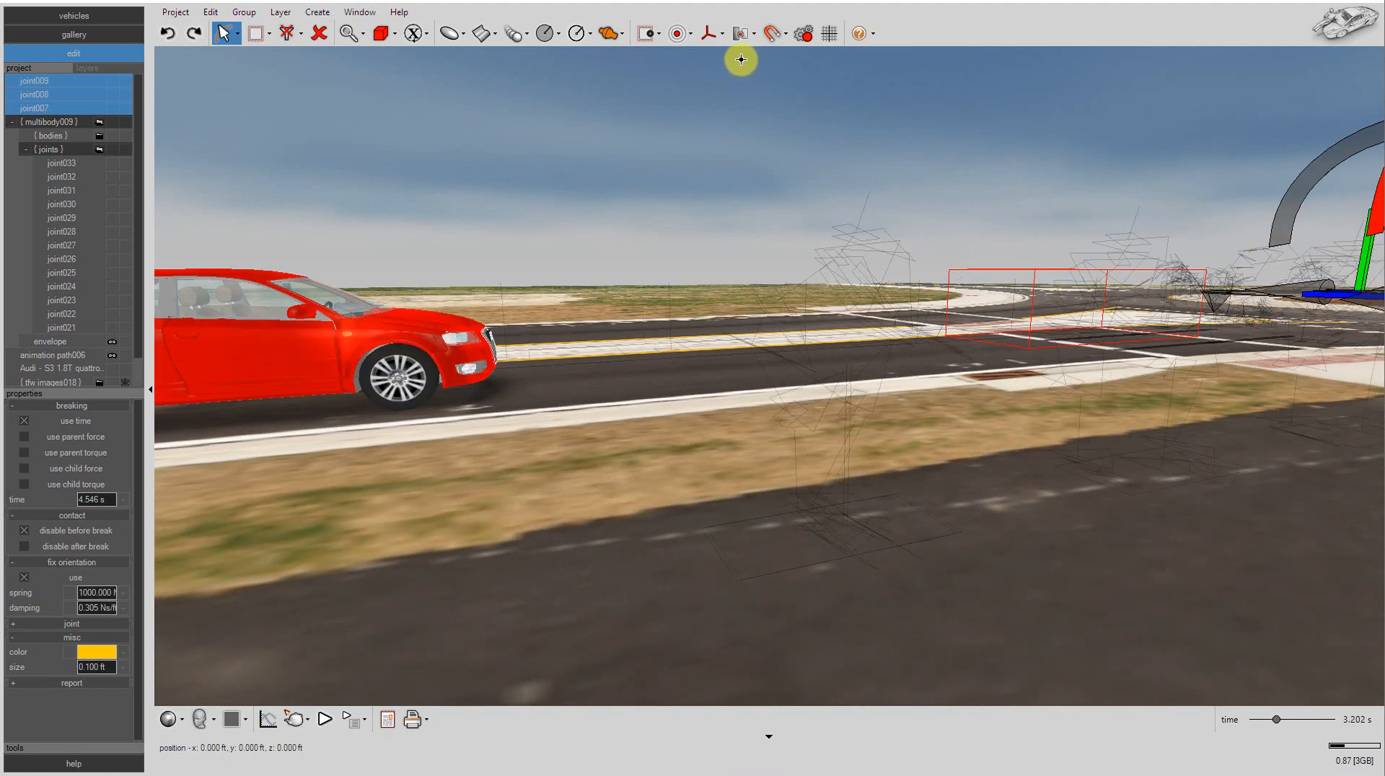
Step: Show the objects at their initial positions and add a joint connecting each of the rider's feet to its bicycle pedal
click(786, 41)
click(795, 41)
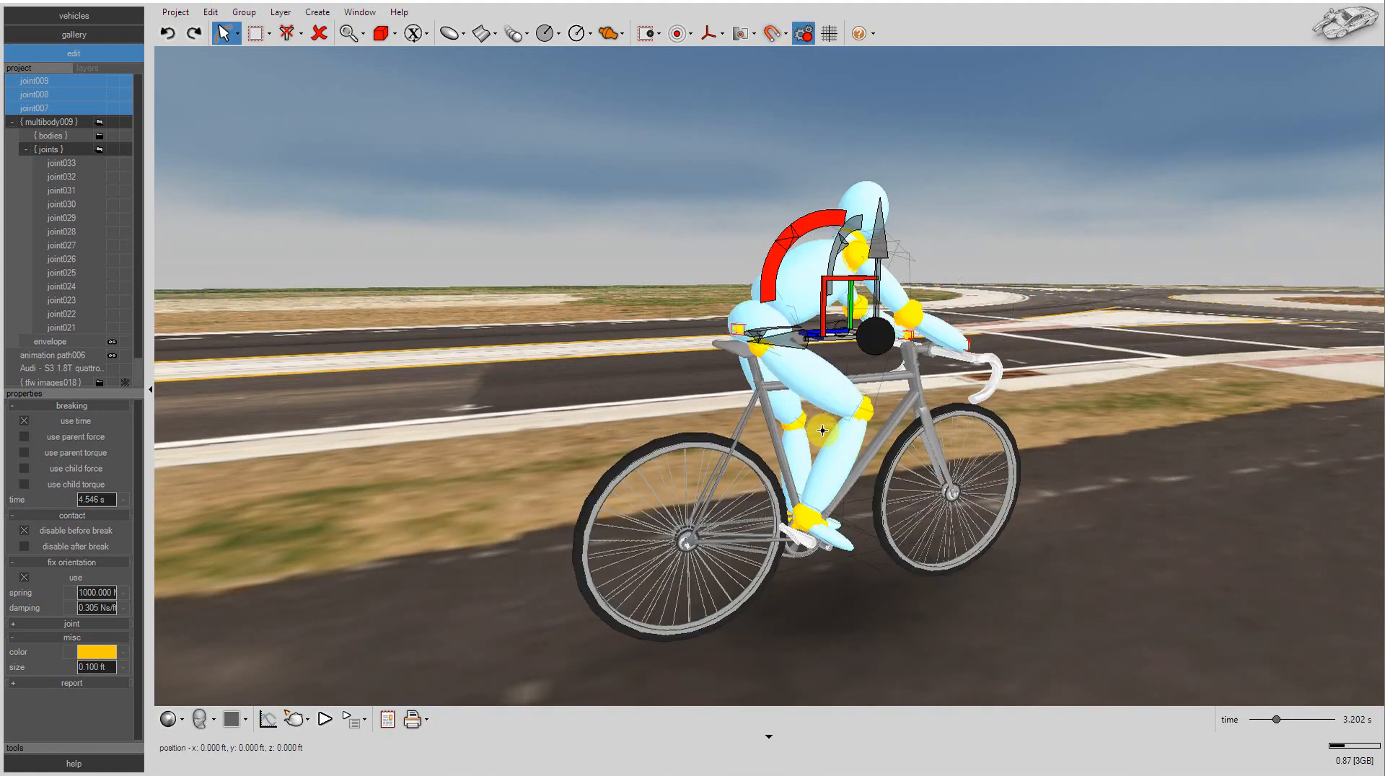
scroll(798, 617, up, 2)
middle_drag(836, 591, 1308, 655)
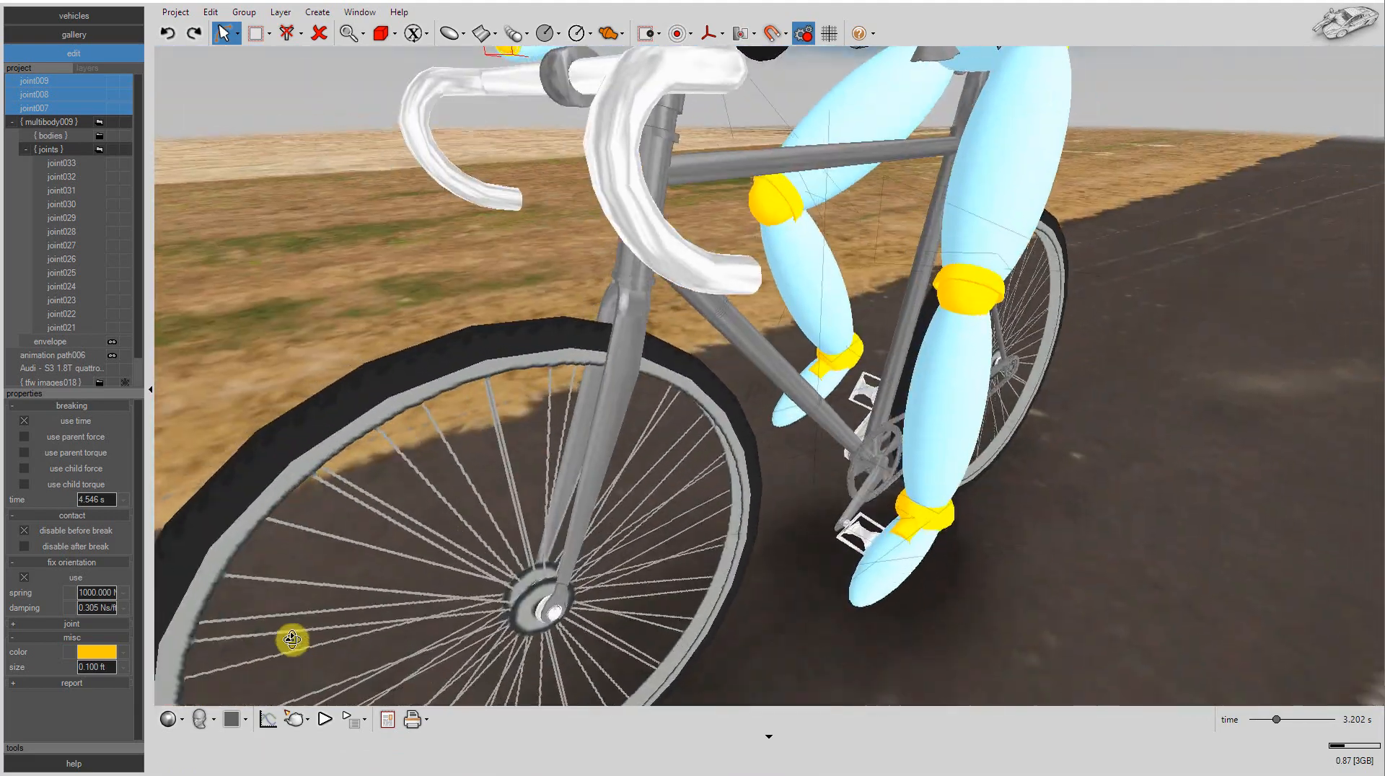
click(609, 32)
click(615, 223)
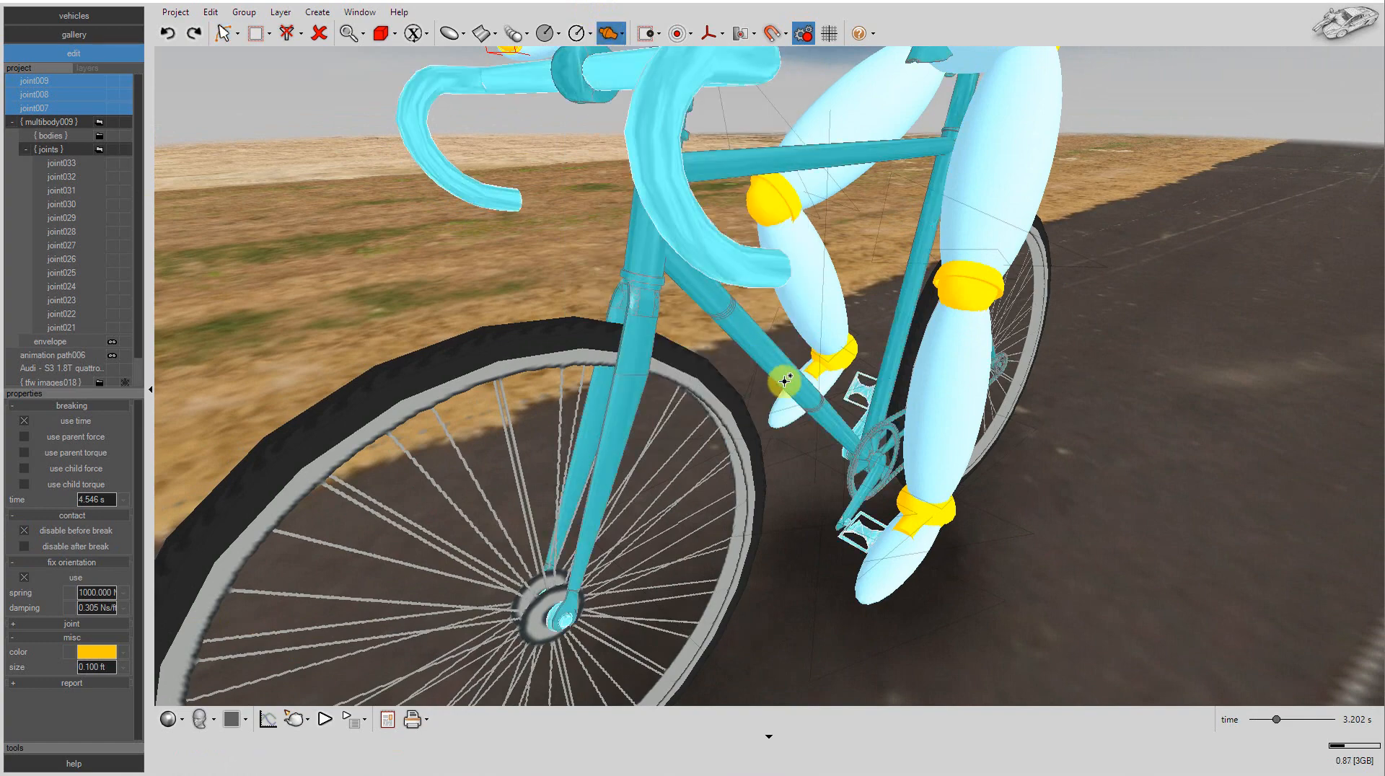
click(829, 383)
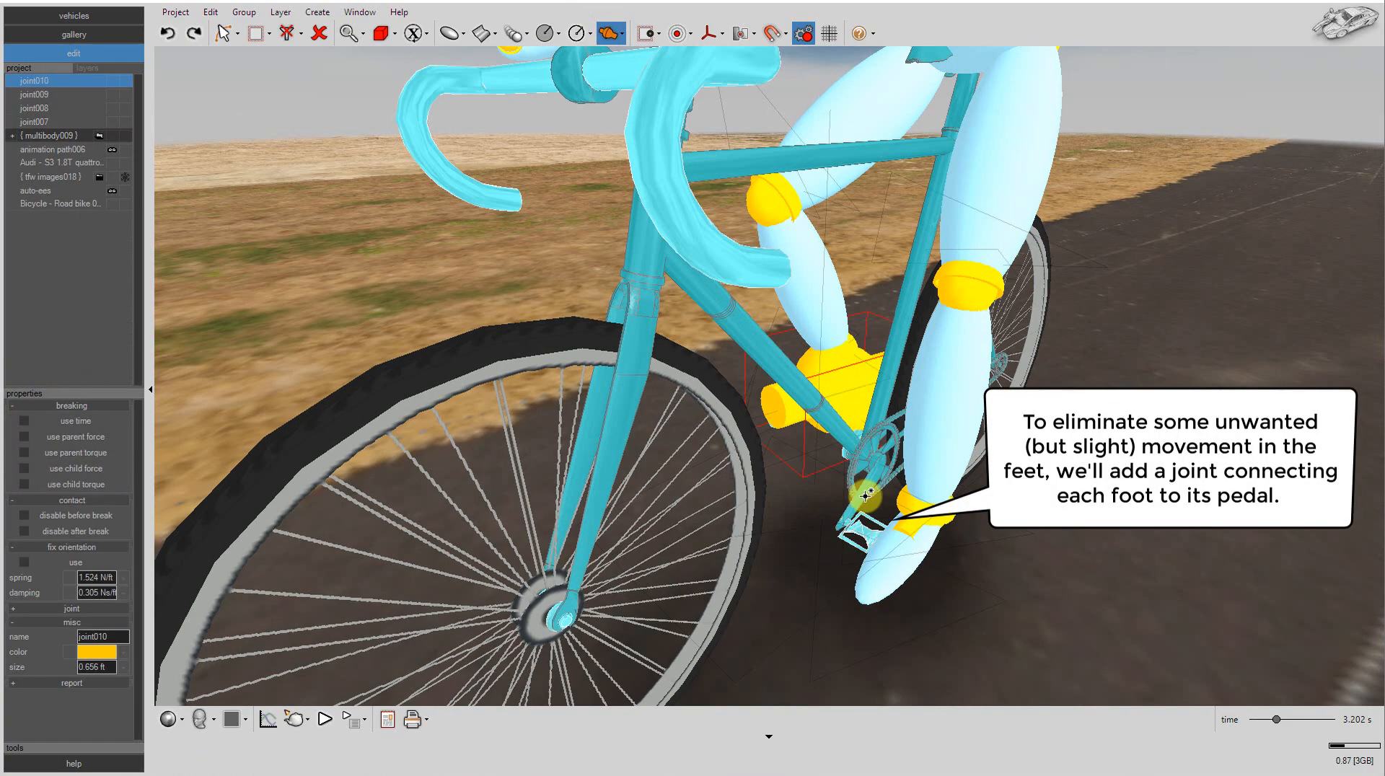
click(872, 530)
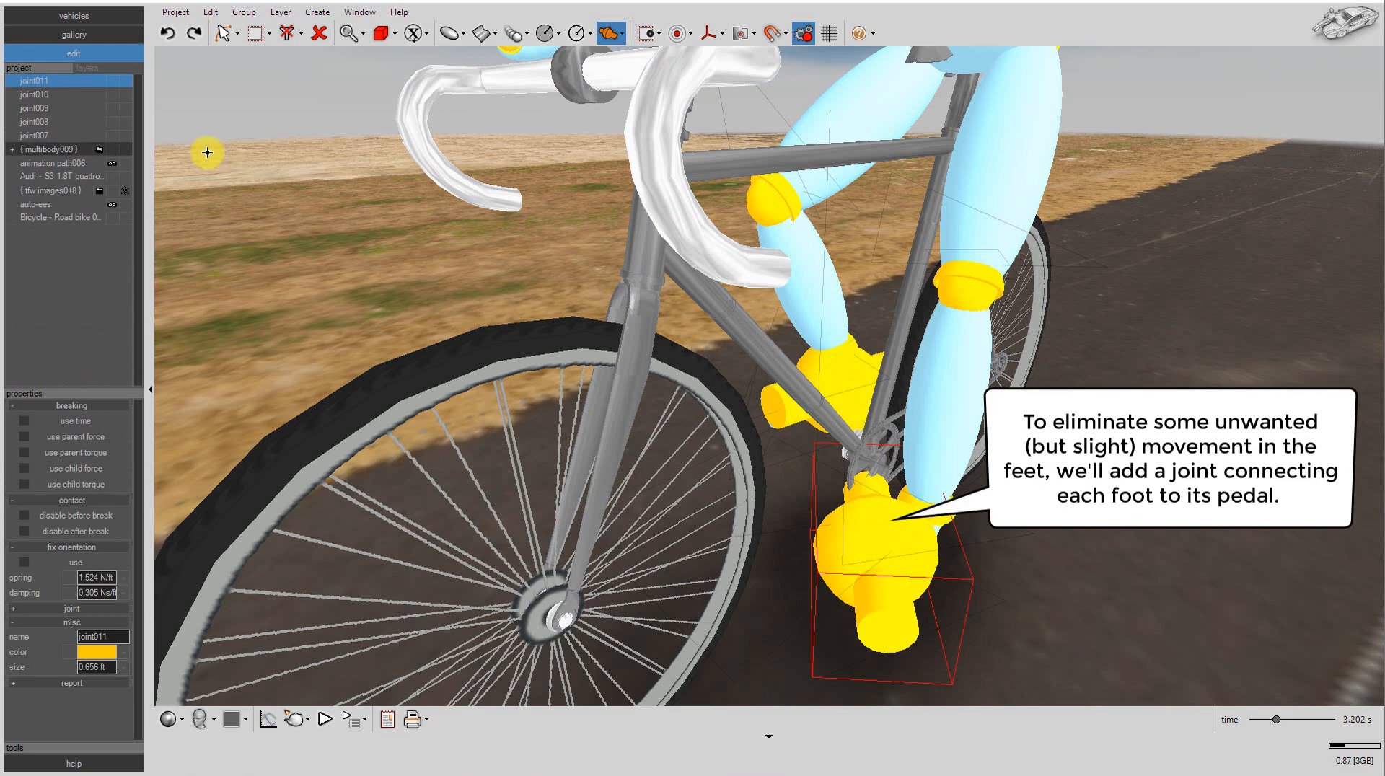
Step: Set both foot joints to break at 4.546 s, with contact disabled before break and orientation fixed with a spring of 100 N/ft
ctrl+click(32, 94)
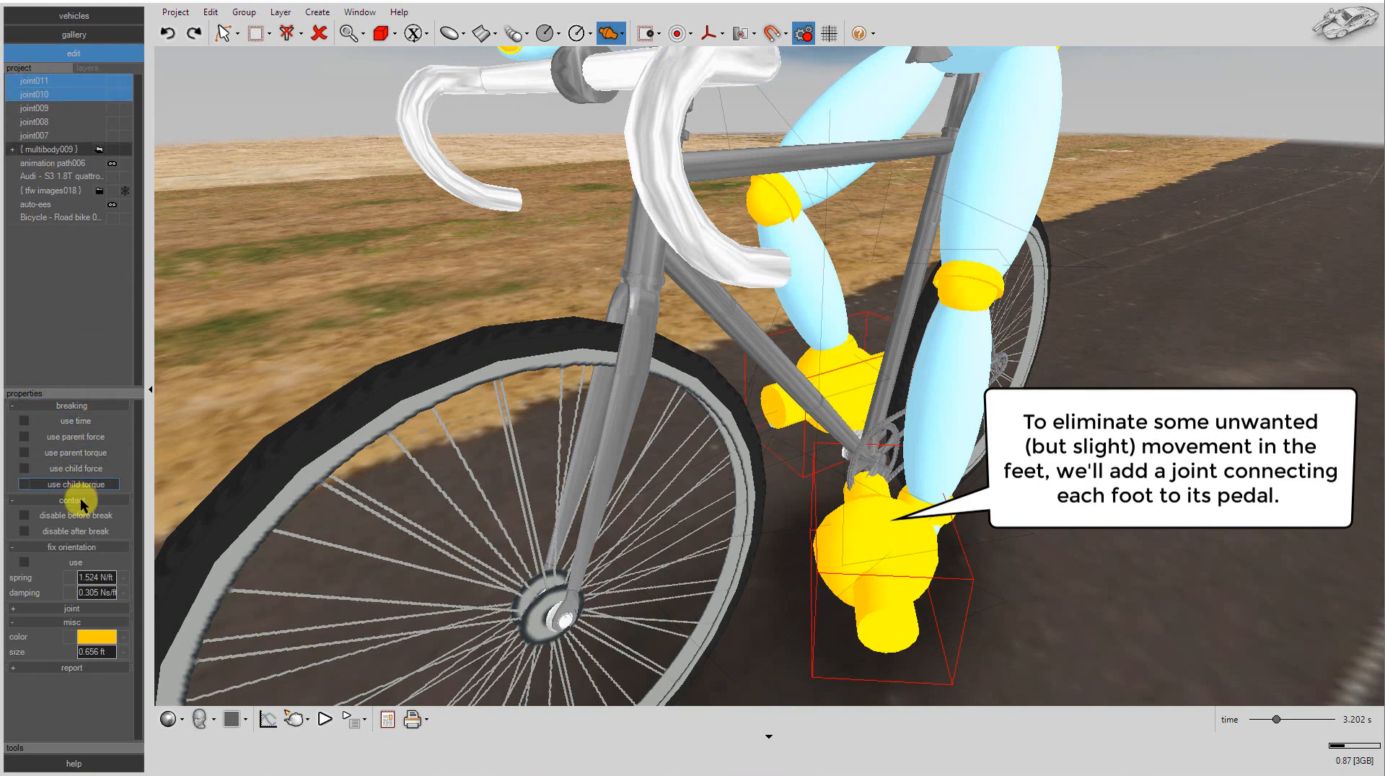
click(59, 110)
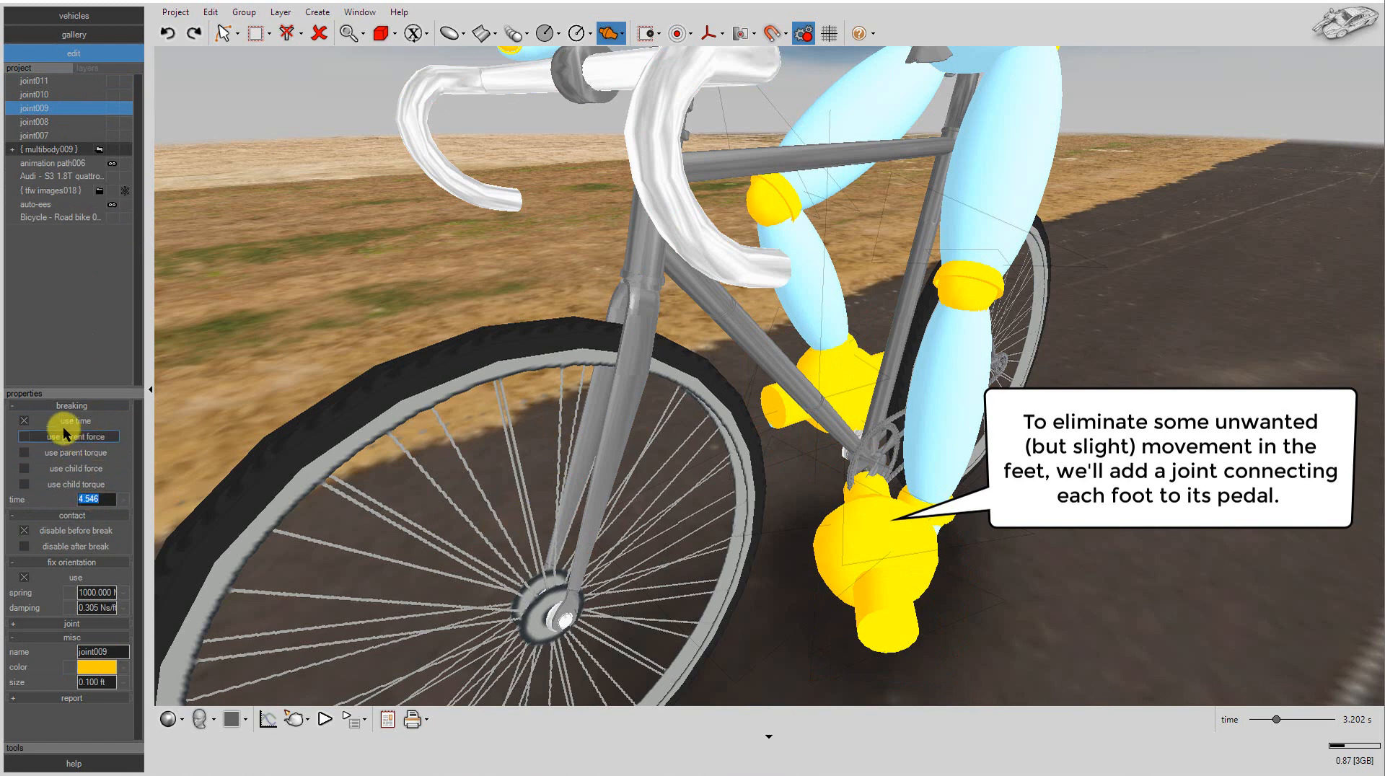
drag(40, 85, 42, 81)
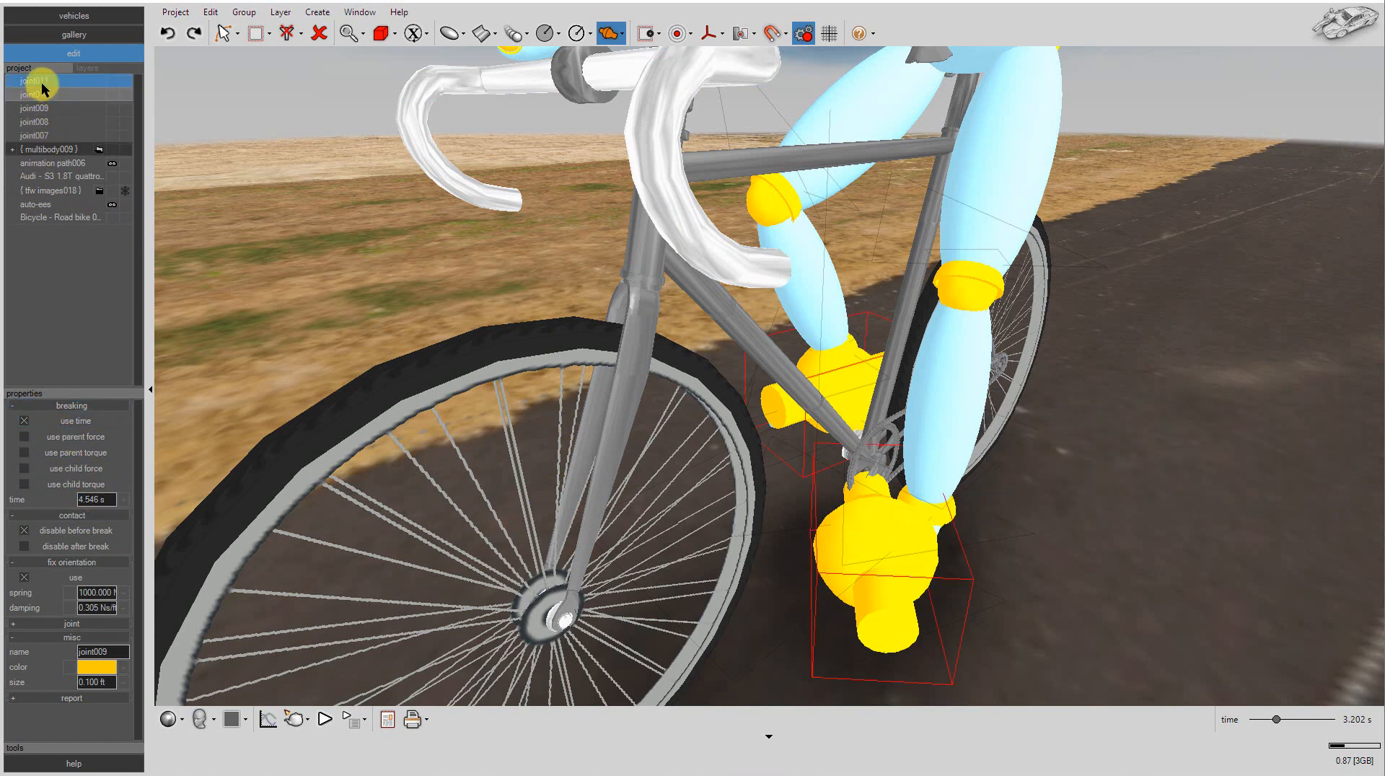
click(84, 422)
click(94, 499)
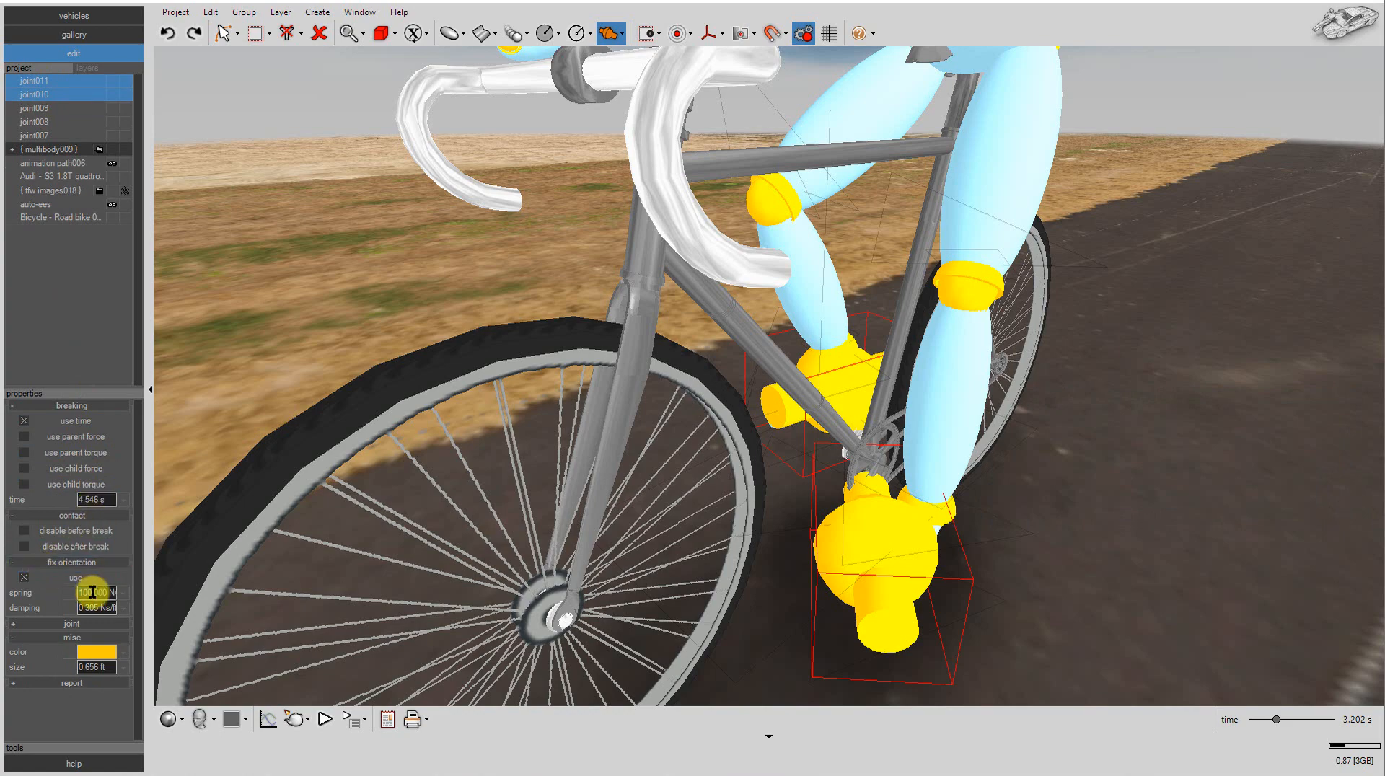
scroll(782, 495, down, 10)
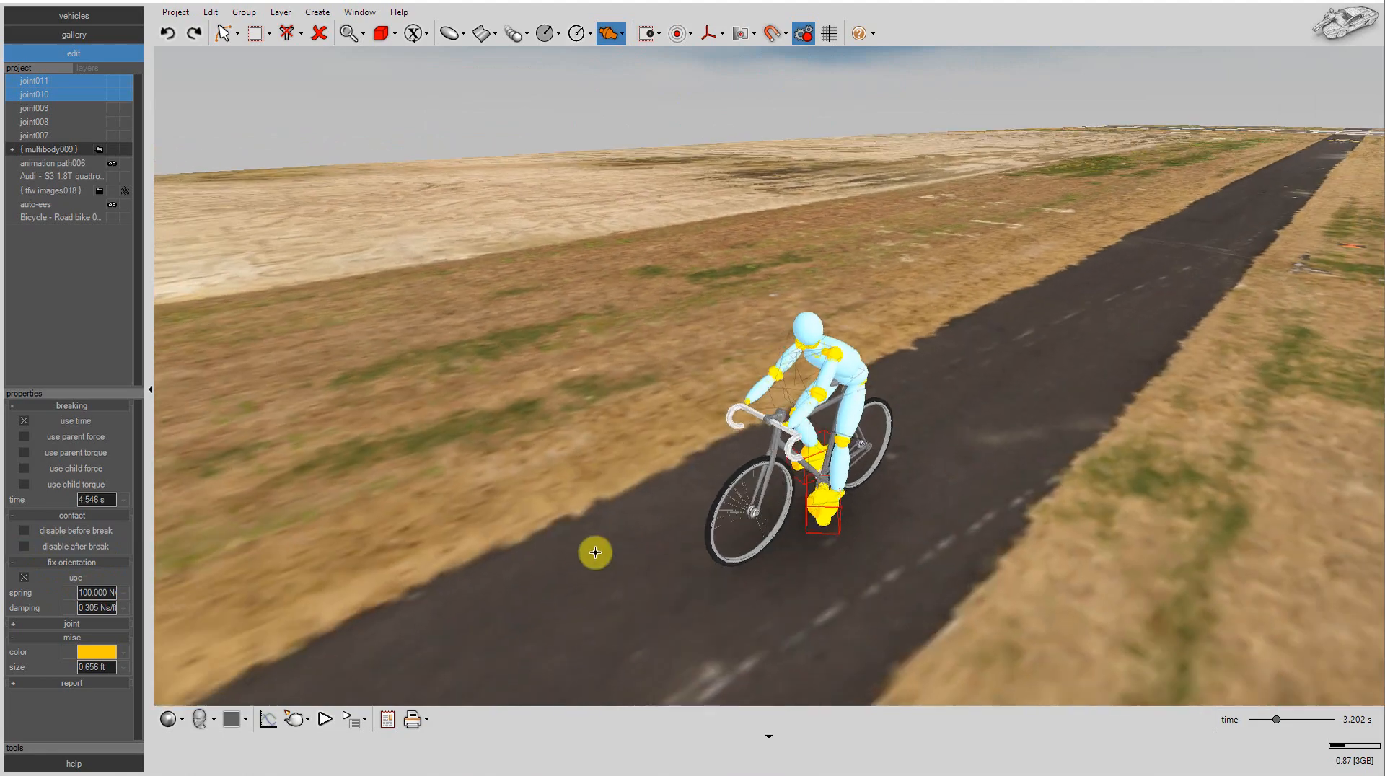
right_click(801, 571)
Step: Hide the five attachment joints joint007 through joint011
right_drag(818, 571, 1255, 529)
scroll(389, 485, down, 5)
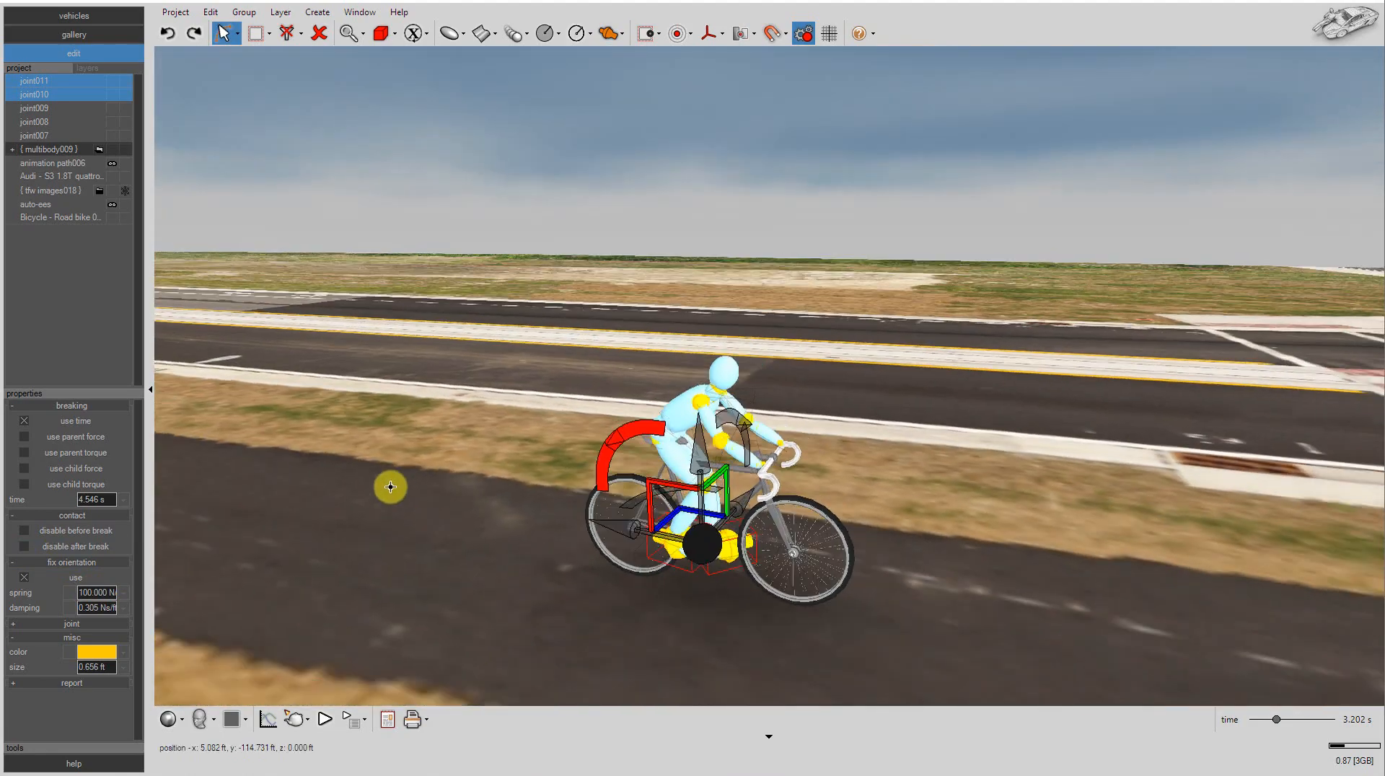
scroll(707, 598, up, 3)
click(726, 602)
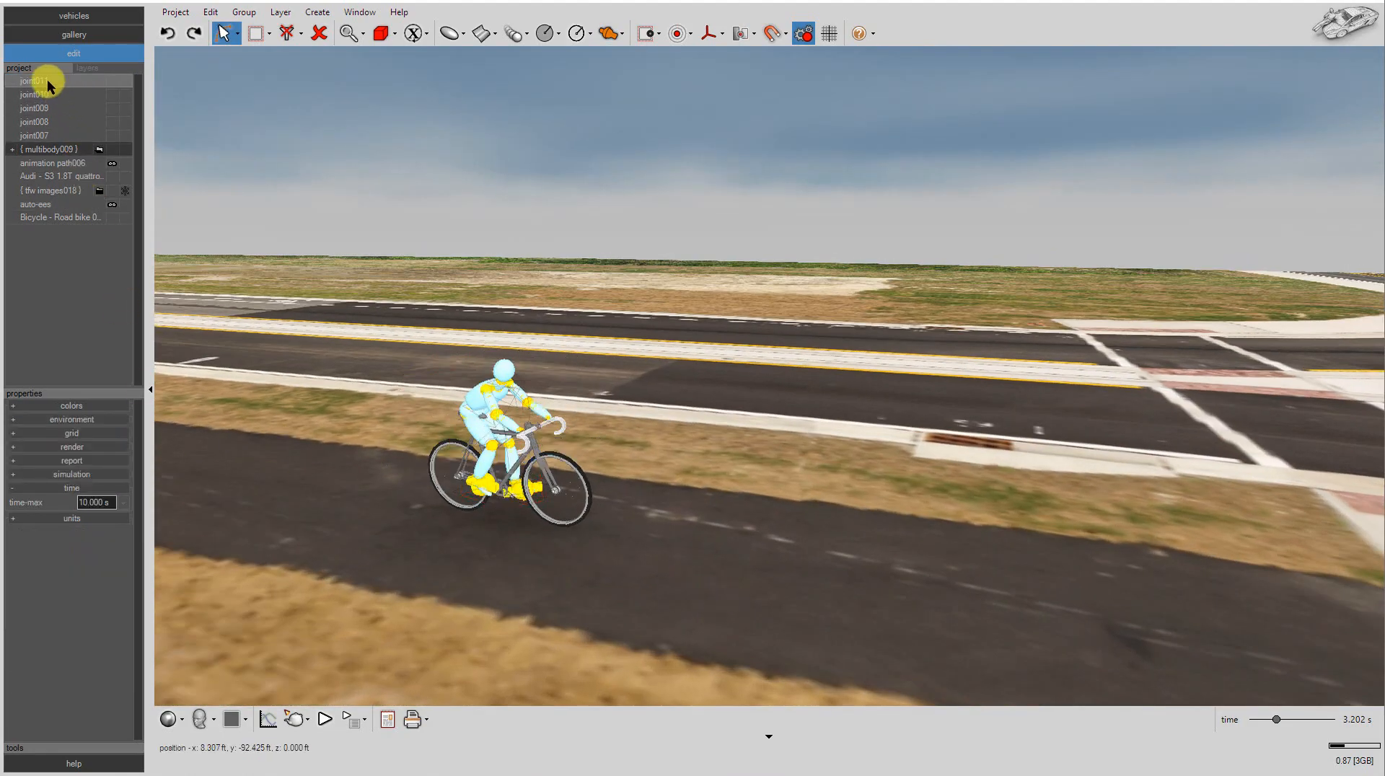
drag(45, 82, 47, 127)
click(109, 137)
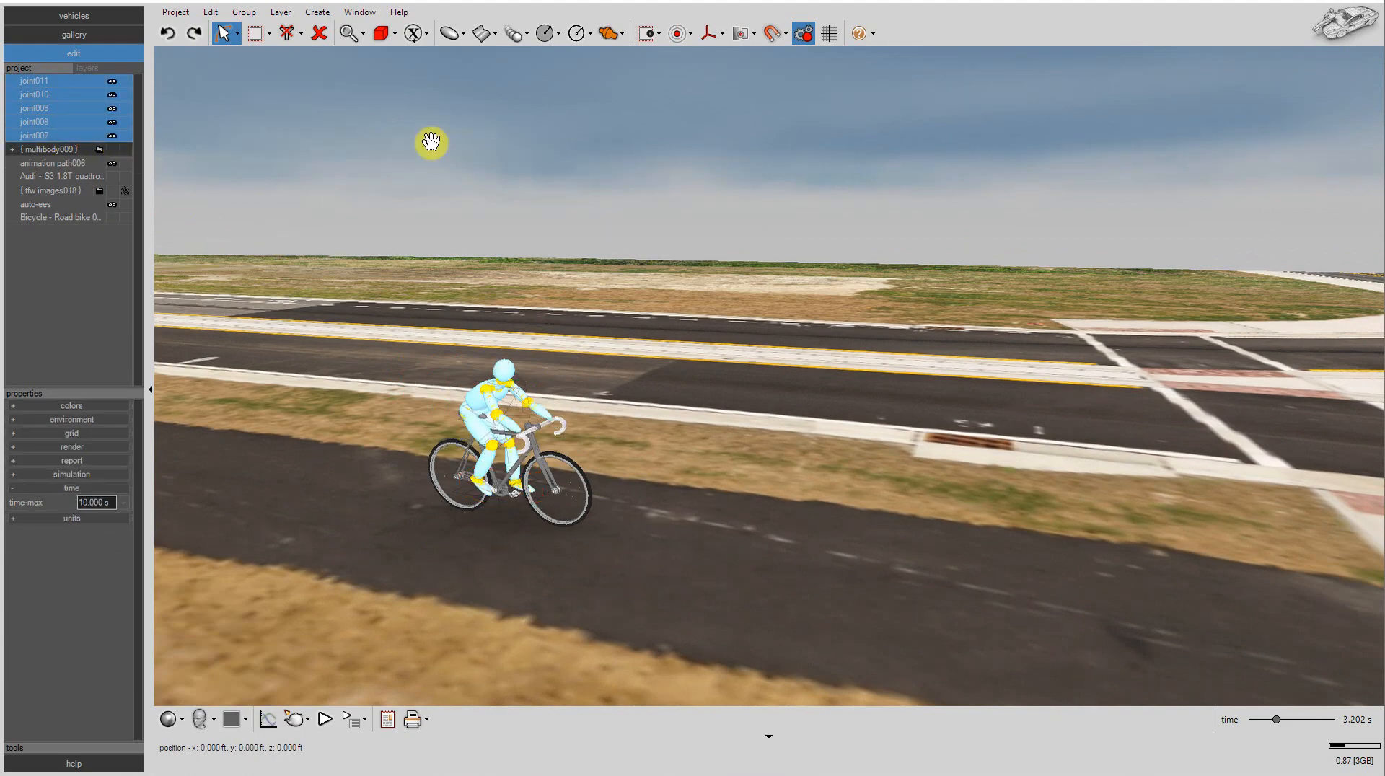
Step: Return to the simulated positions and play the simulation to review the ride and the impact with the added foot joints
scroll(409, 507, down, 4)
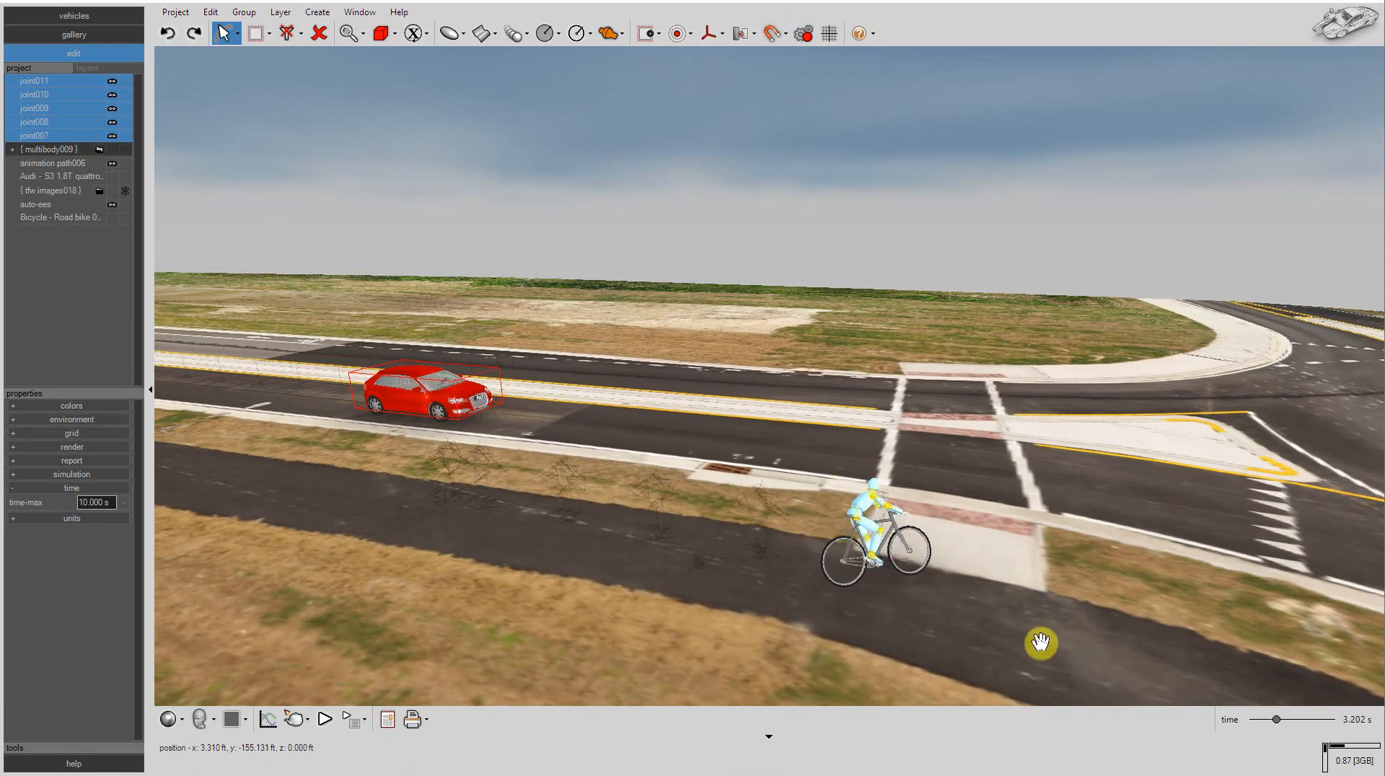
scroll(893, 553, up, 3)
scroll(791, 540, up, 2)
middle_drag(791, 538, 785, 570)
click(324, 720)
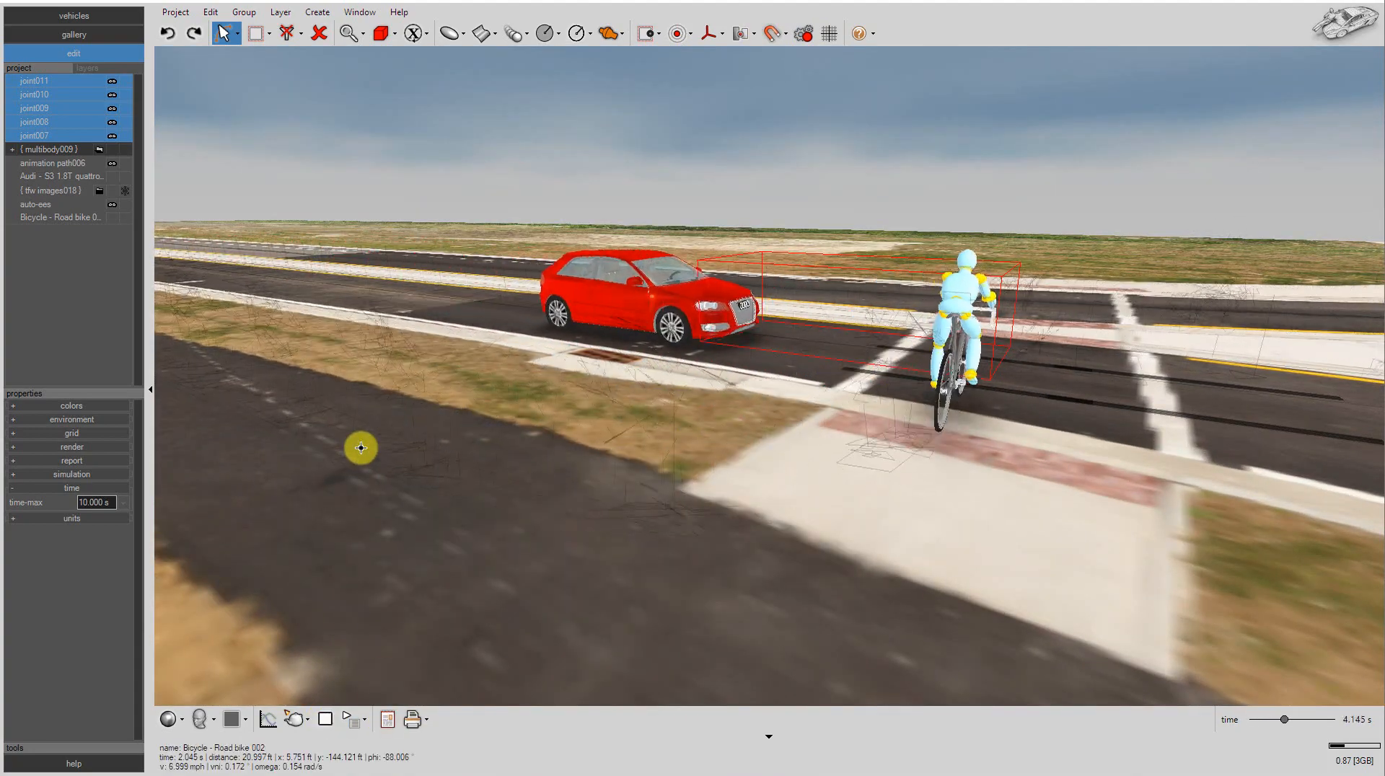
scroll(361, 448, down, 3)
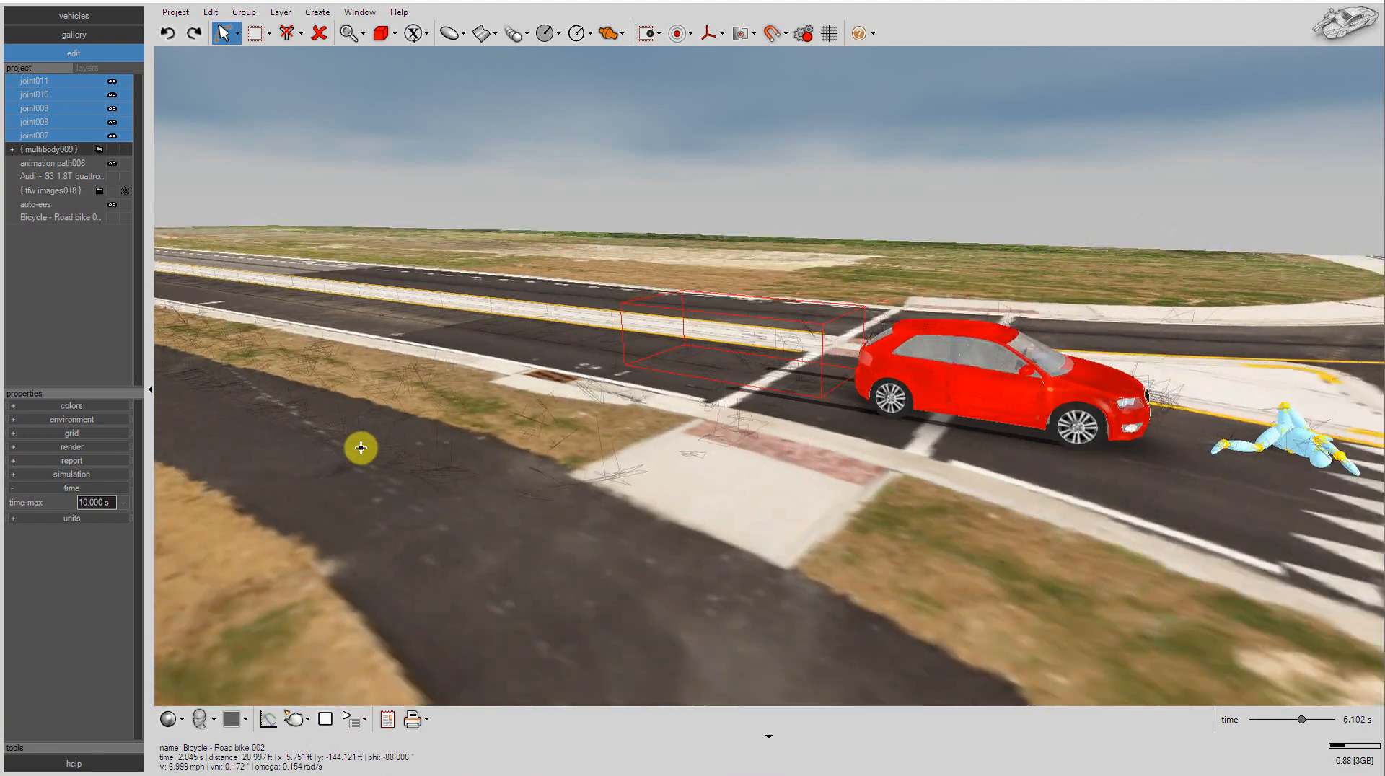
middle_drag(664, 484, 610, 520)
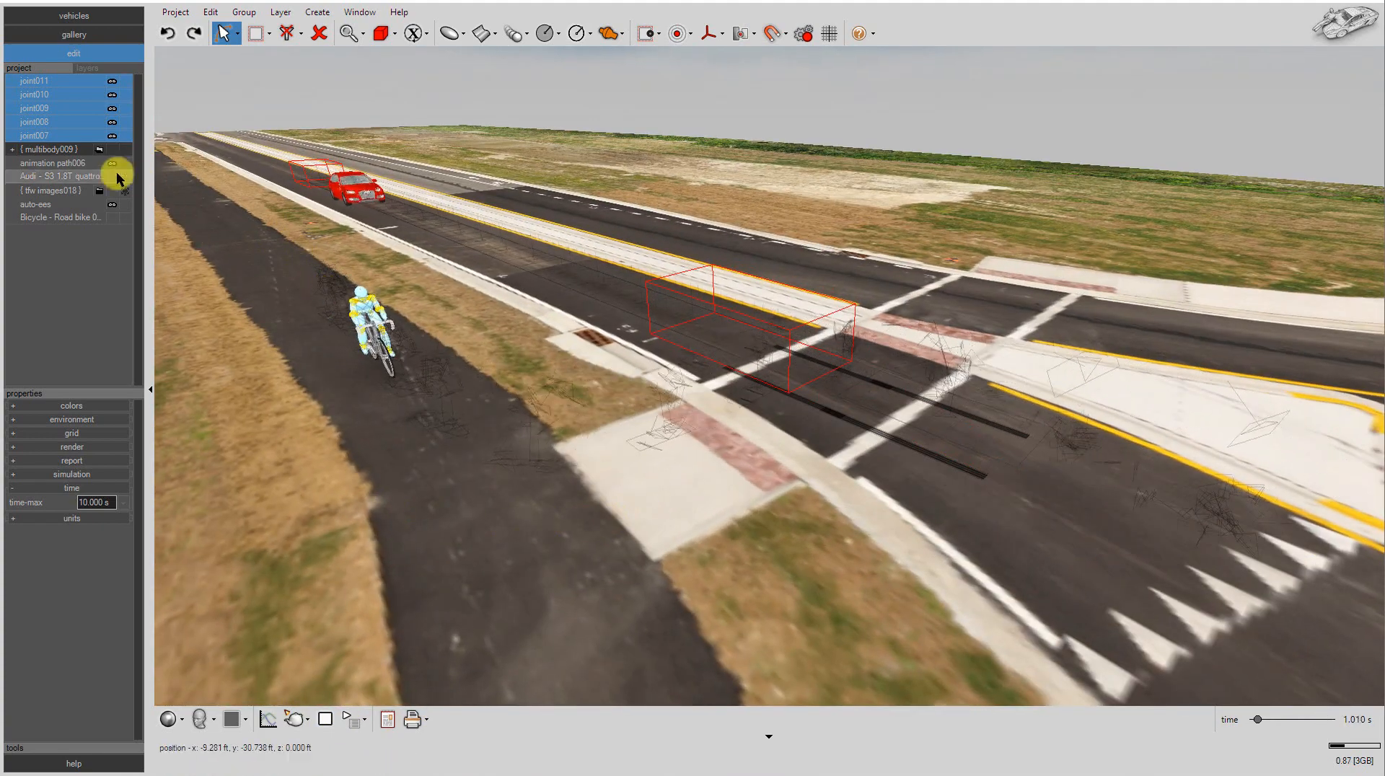
Step: Hide the bodies and joints of multibody009 and show its skin envelope
click(11, 149)
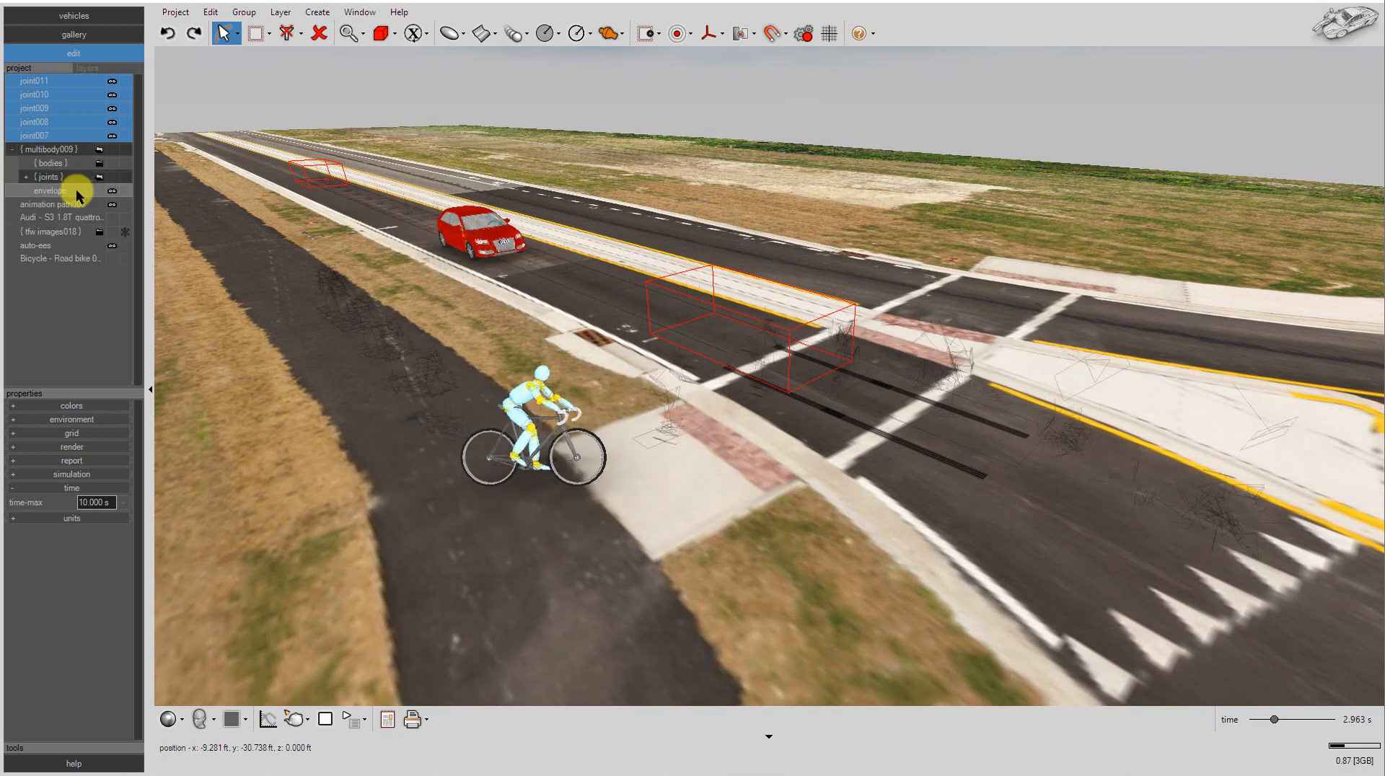
click(100, 178)
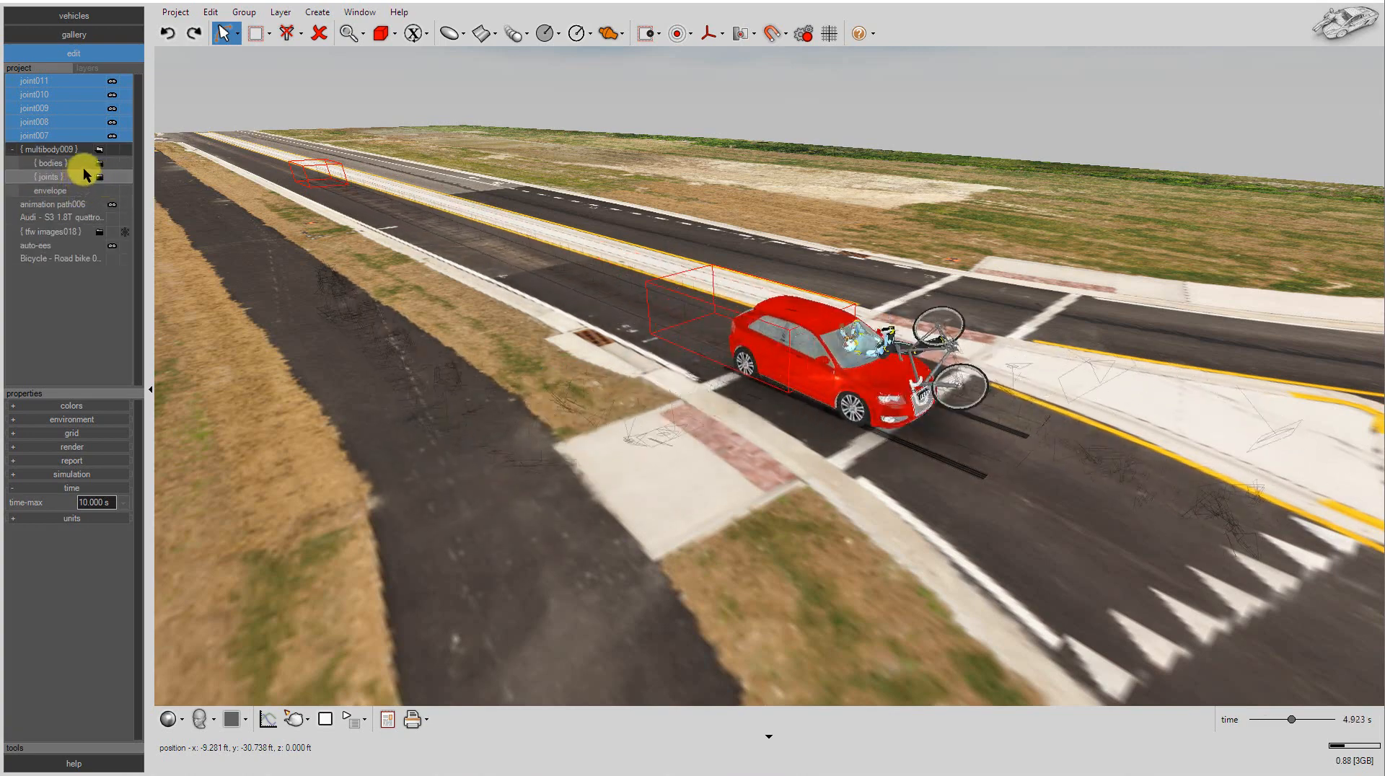
click(112, 178)
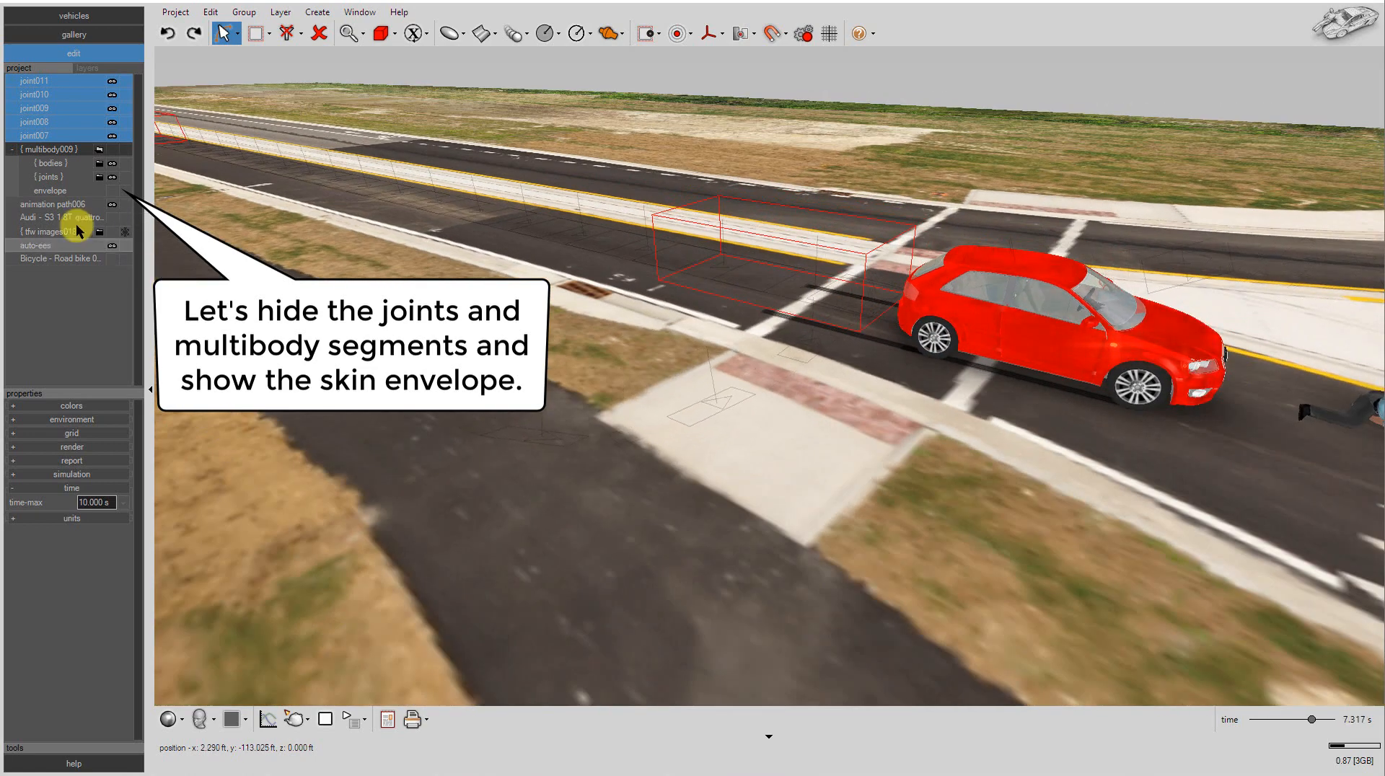
Step: Select animation path006 and shift its second control point slightly toward the road to refine the bicycle's curve
click(62, 204)
right_click(554, 463)
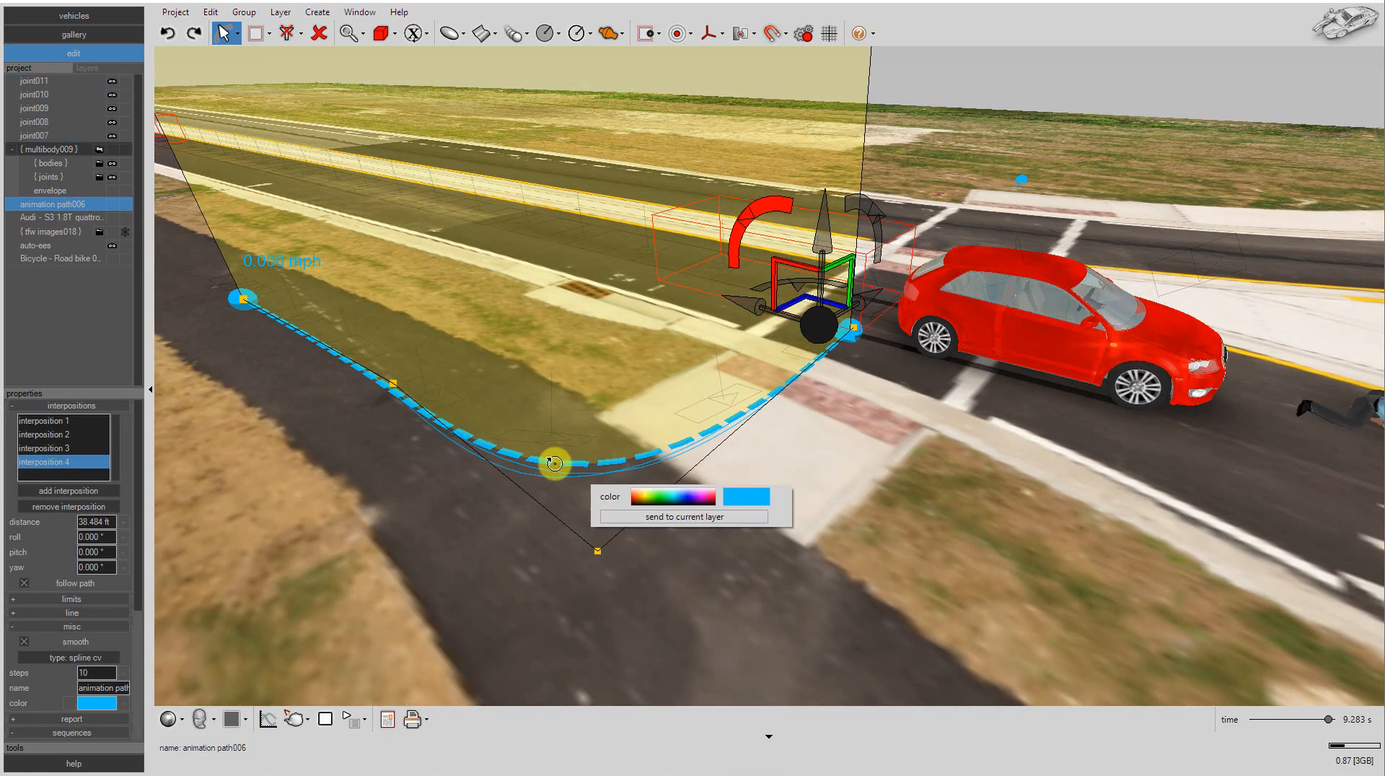
right_drag(488, 500, 423, 501)
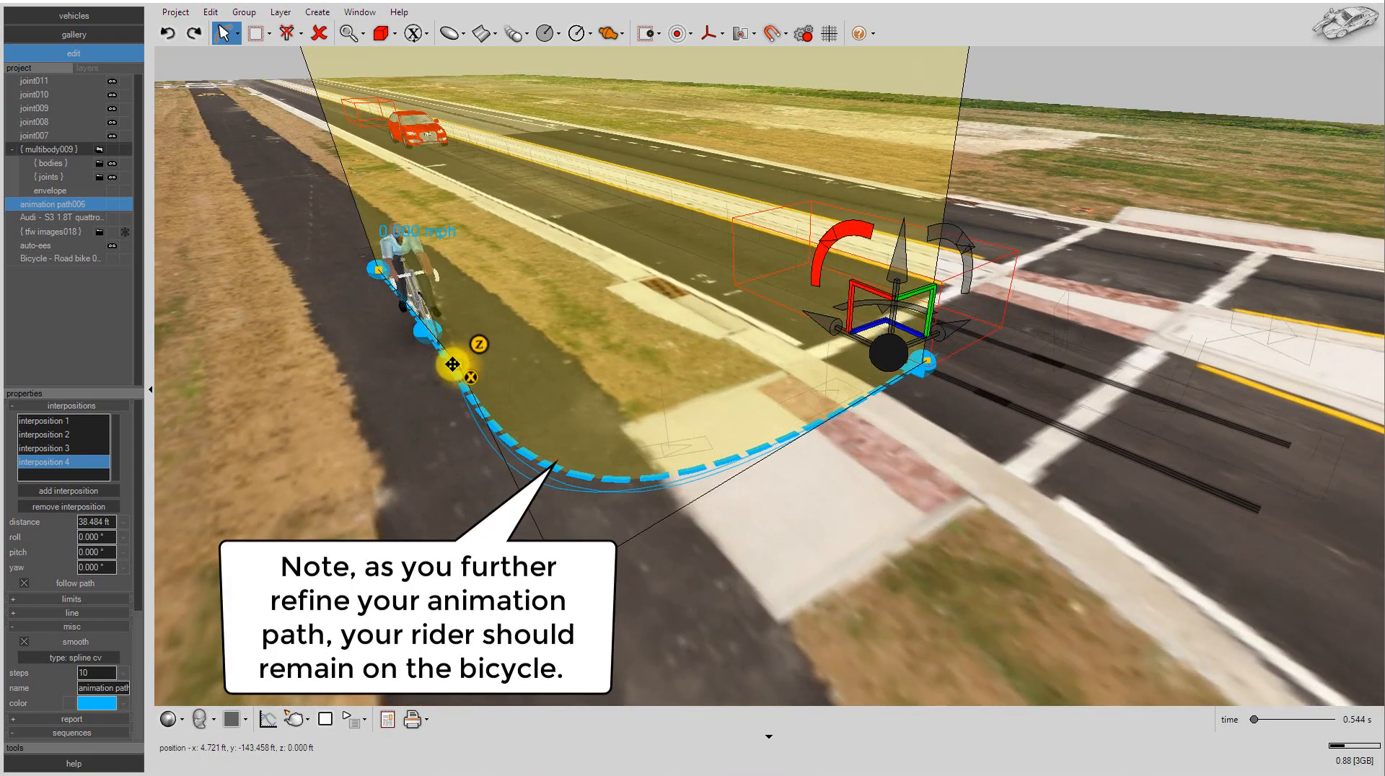
drag(455, 364, 469, 353)
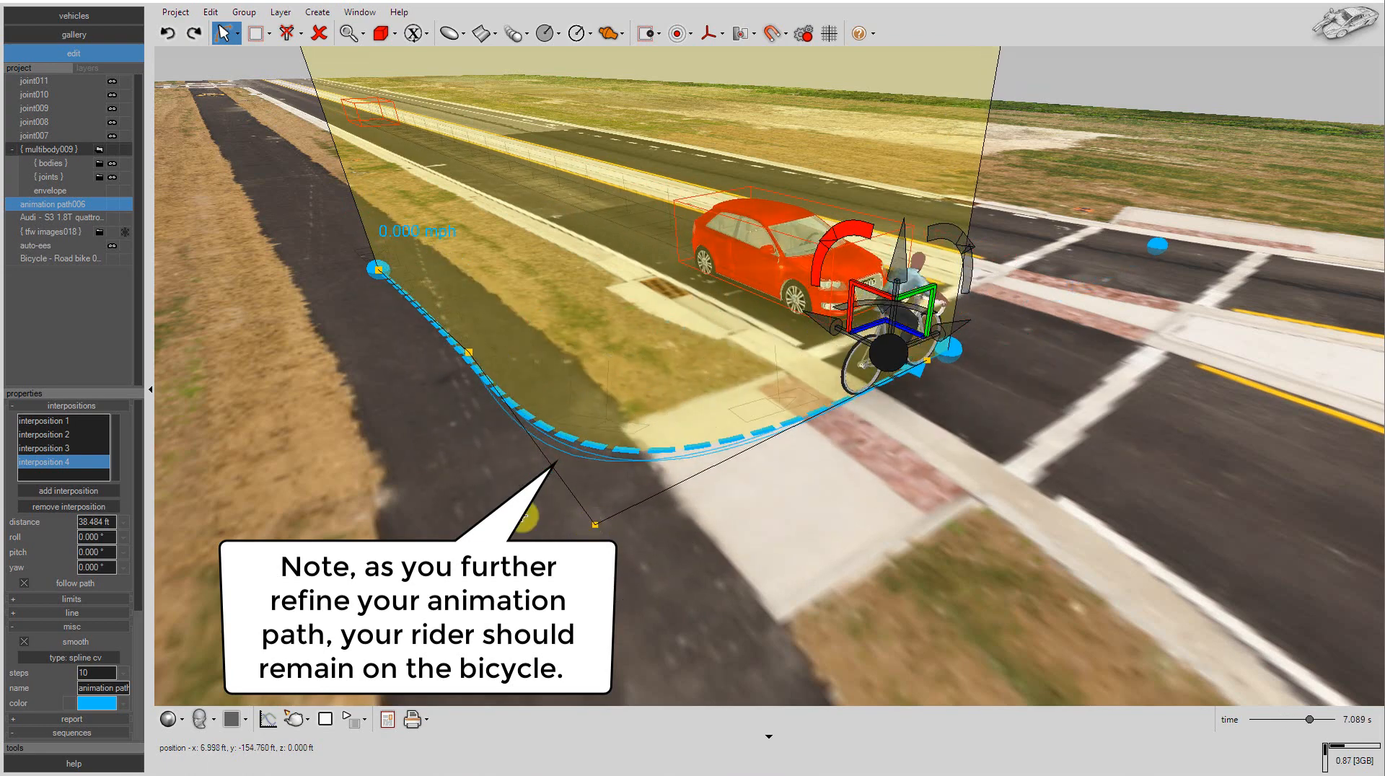
Step: Play the stationary-rider example whose animation path uses a 1.770 s reaction sequence followed by an off sequence
middle_drag(527, 519, 486, 457)
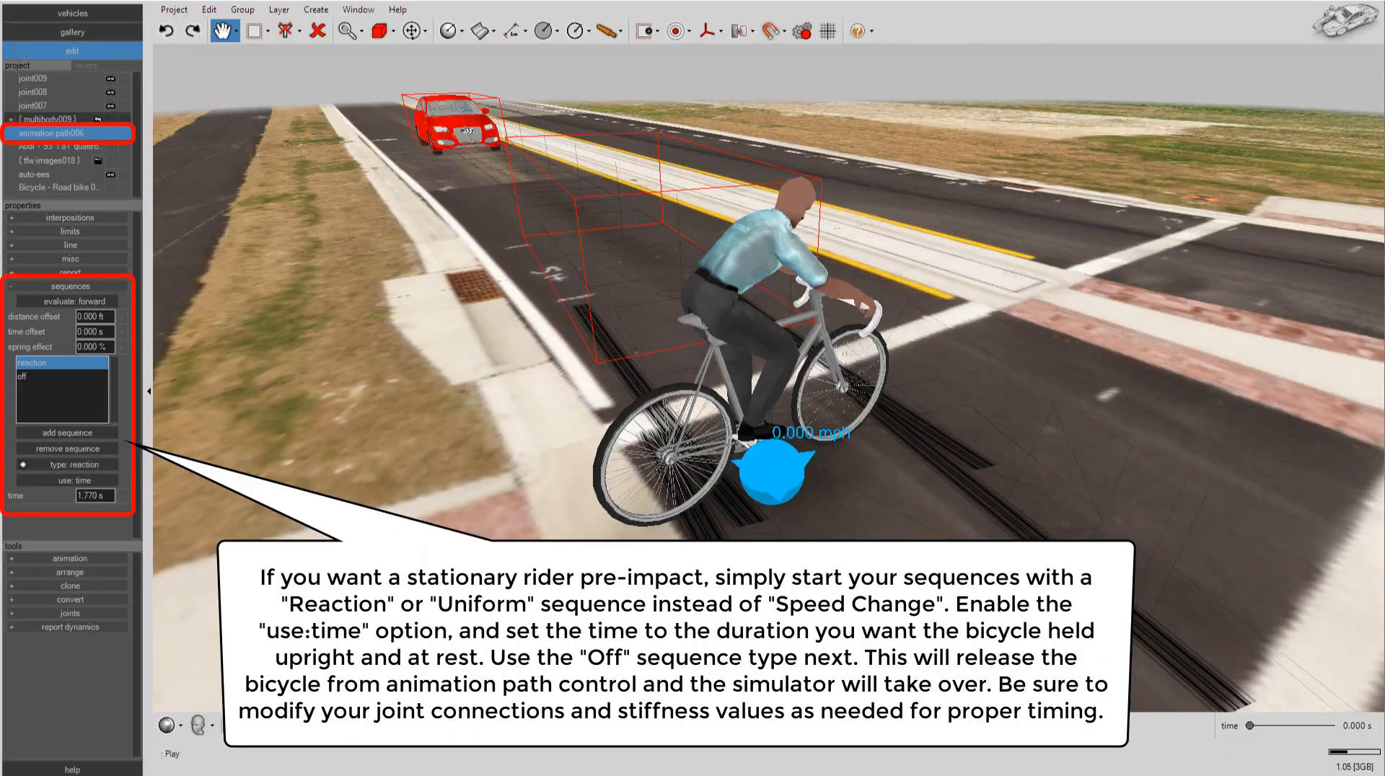
key(space)
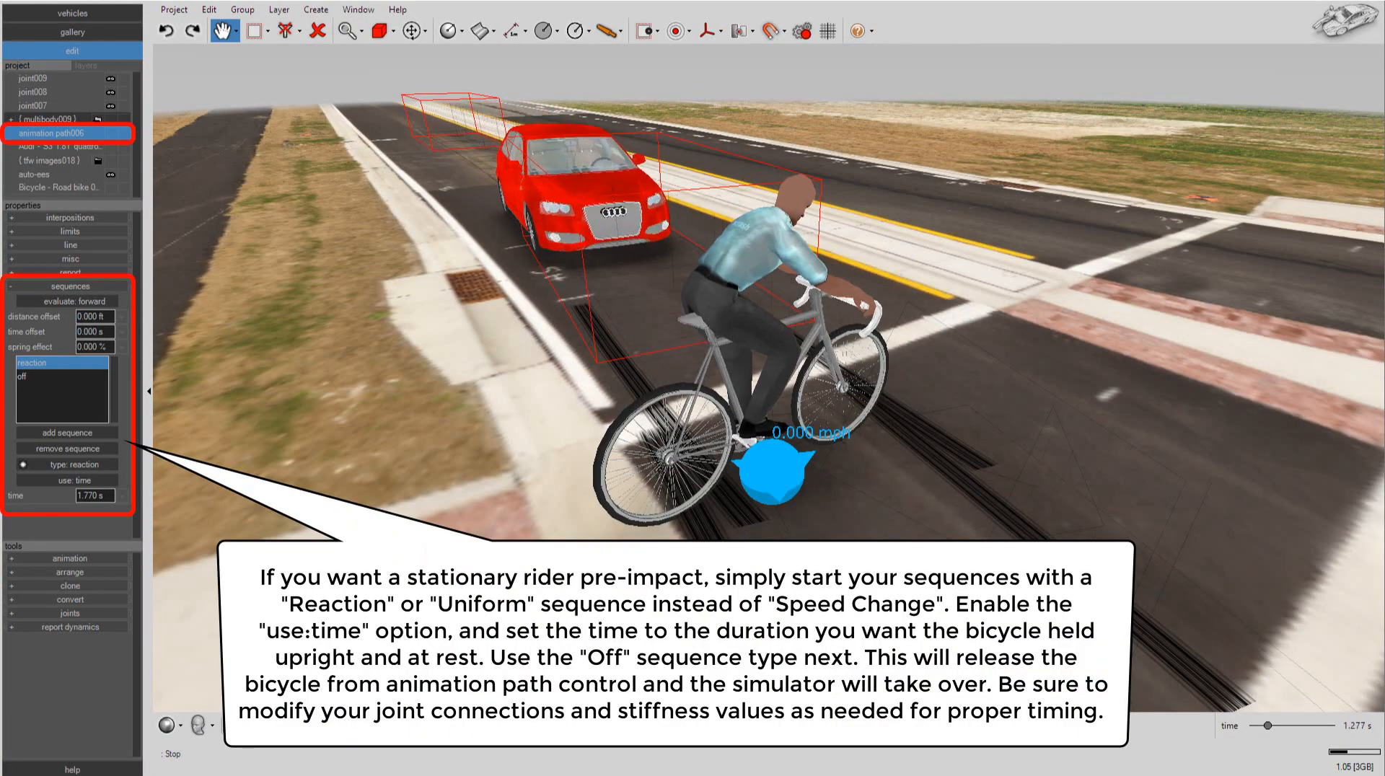